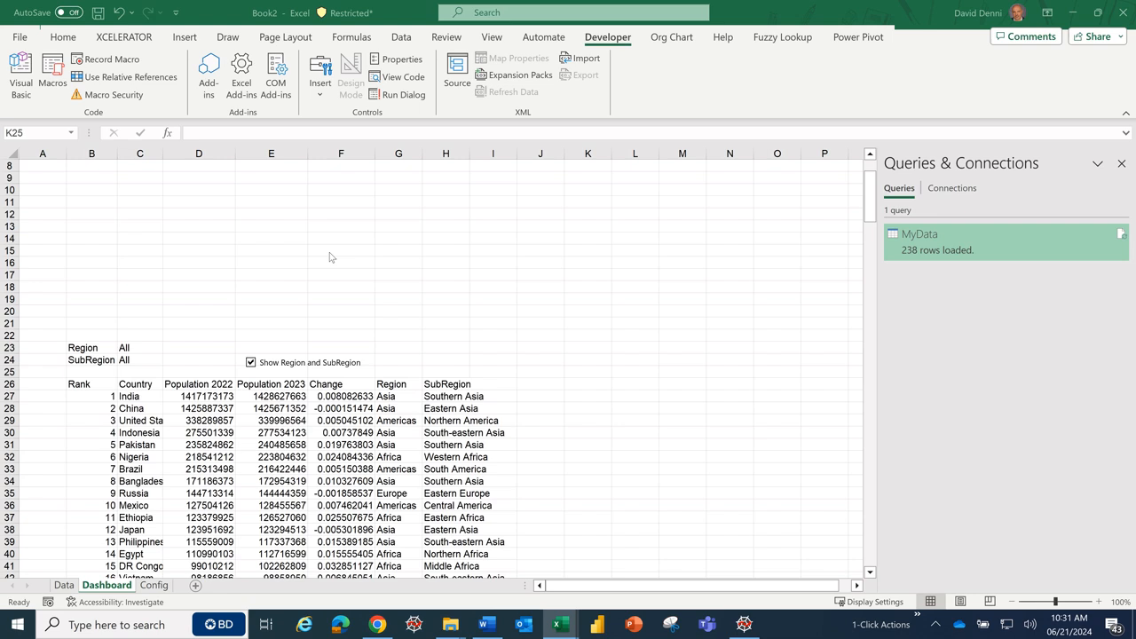
scroll(326, 261, "down", 4)
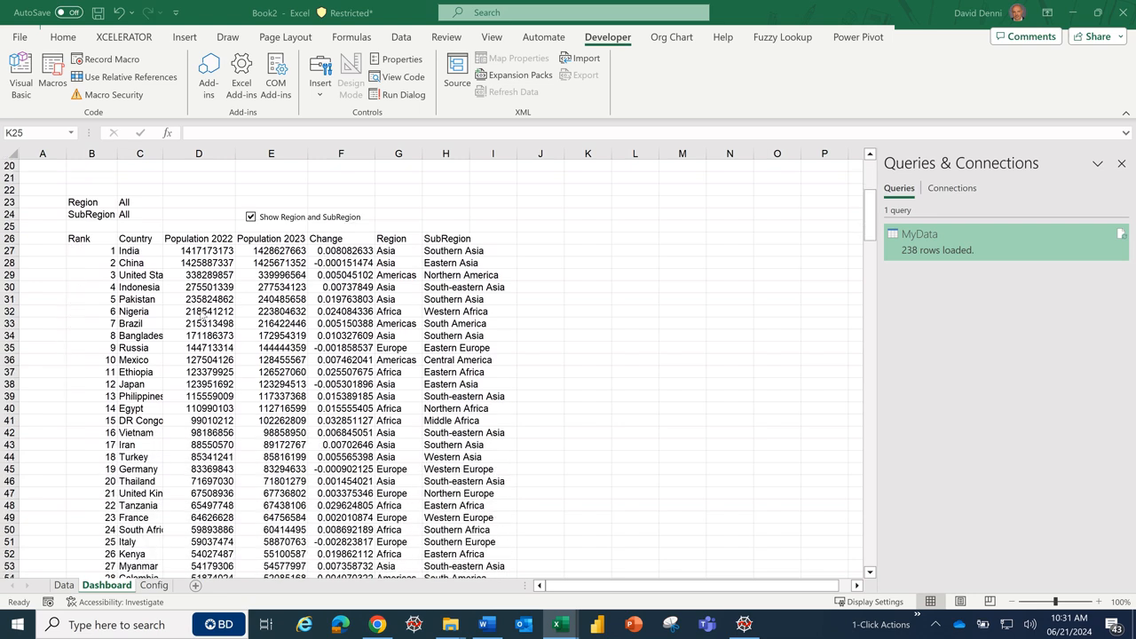
left_click(170, 319)
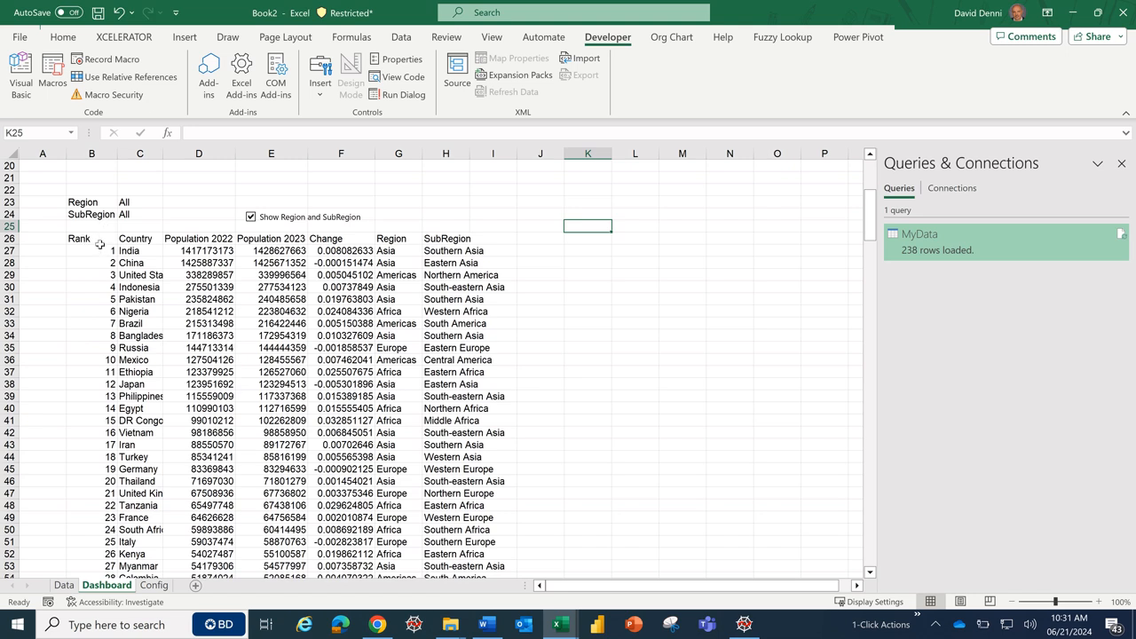
scroll(100, 244, "down", 11)
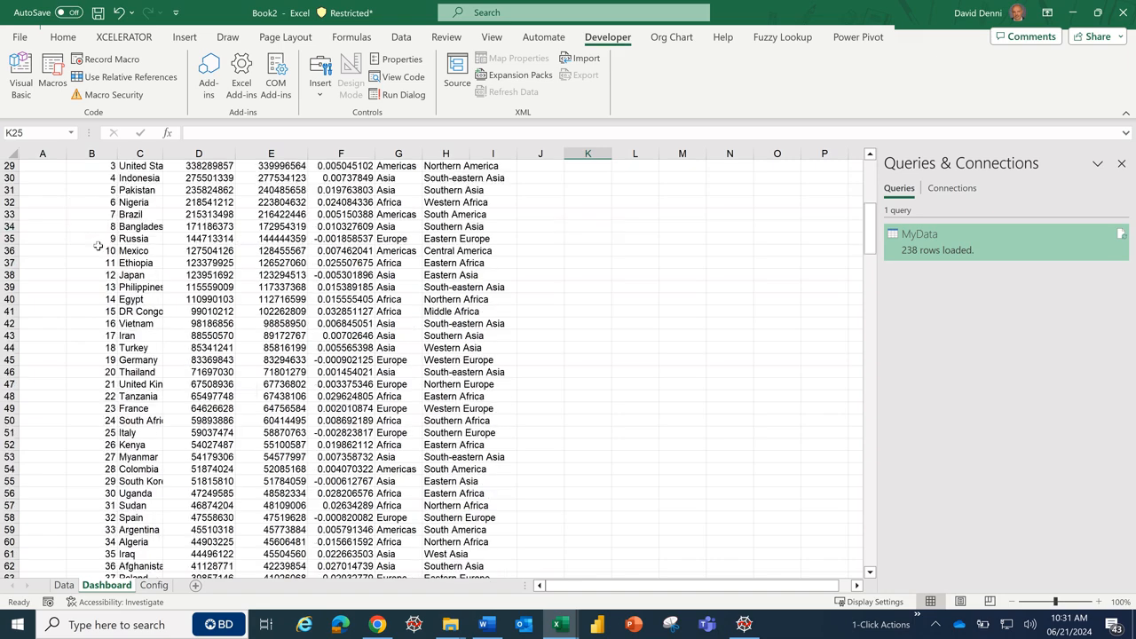
scroll(92, 250, "up", 14)
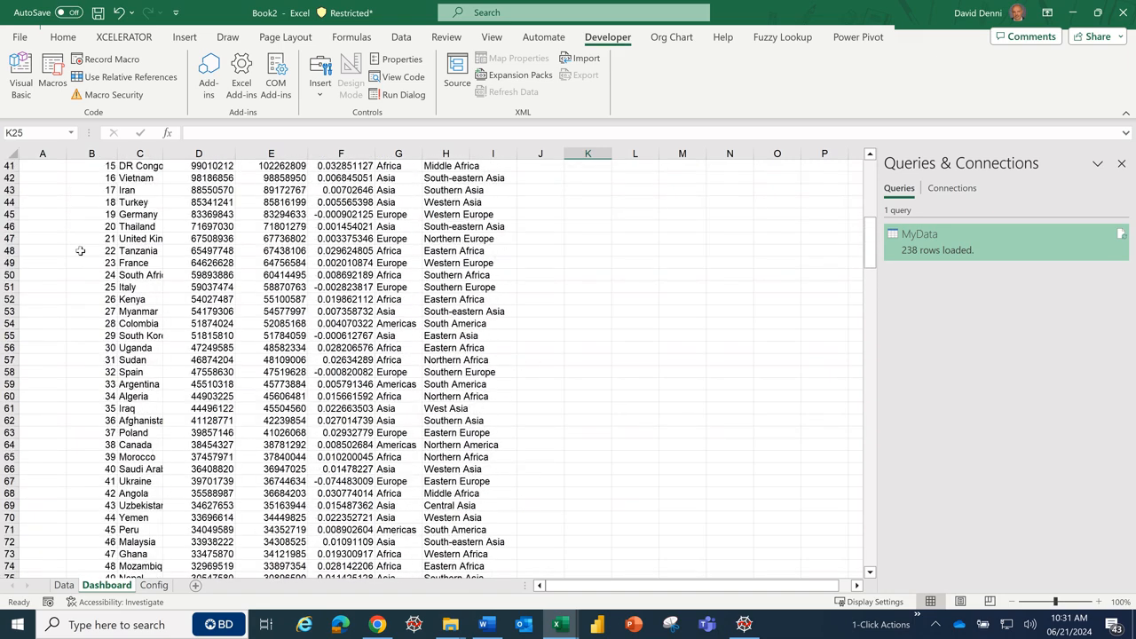
scroll(124, 341, "down", 2)
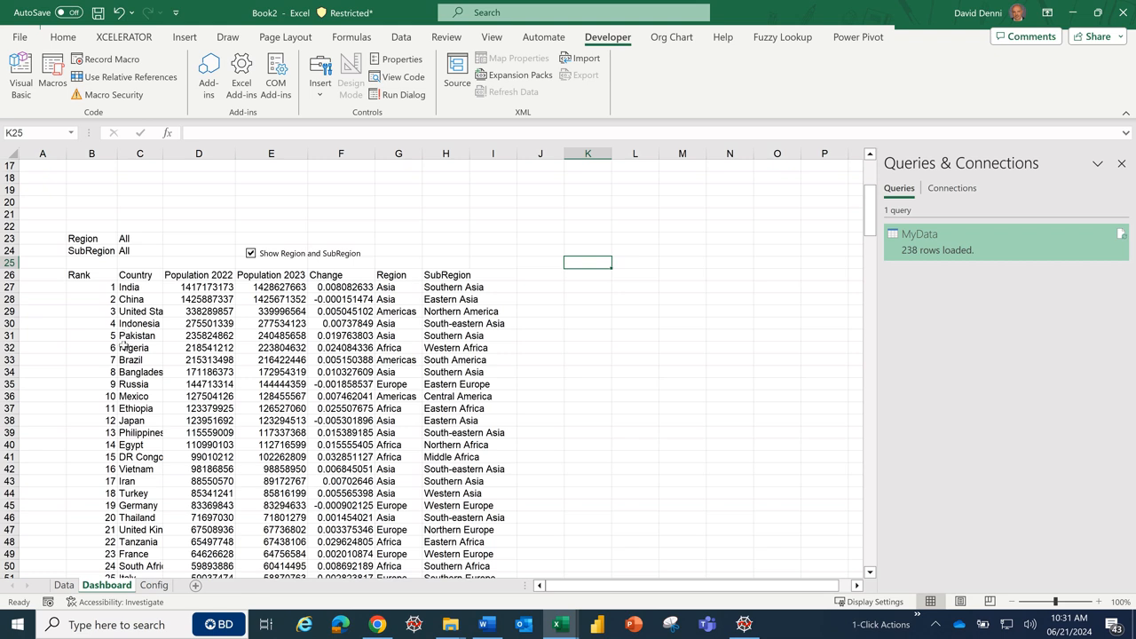
left_click(124, 347)
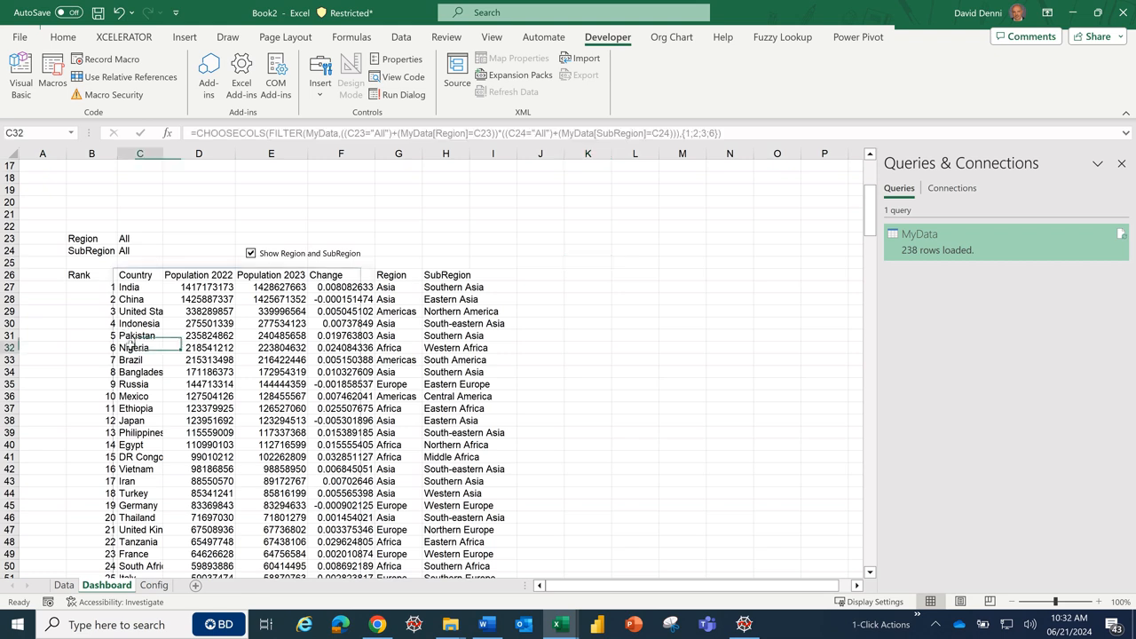
- Select the whole table from the Rank header through the last country row and open its conditional formatting rules
left_click(89, 275)
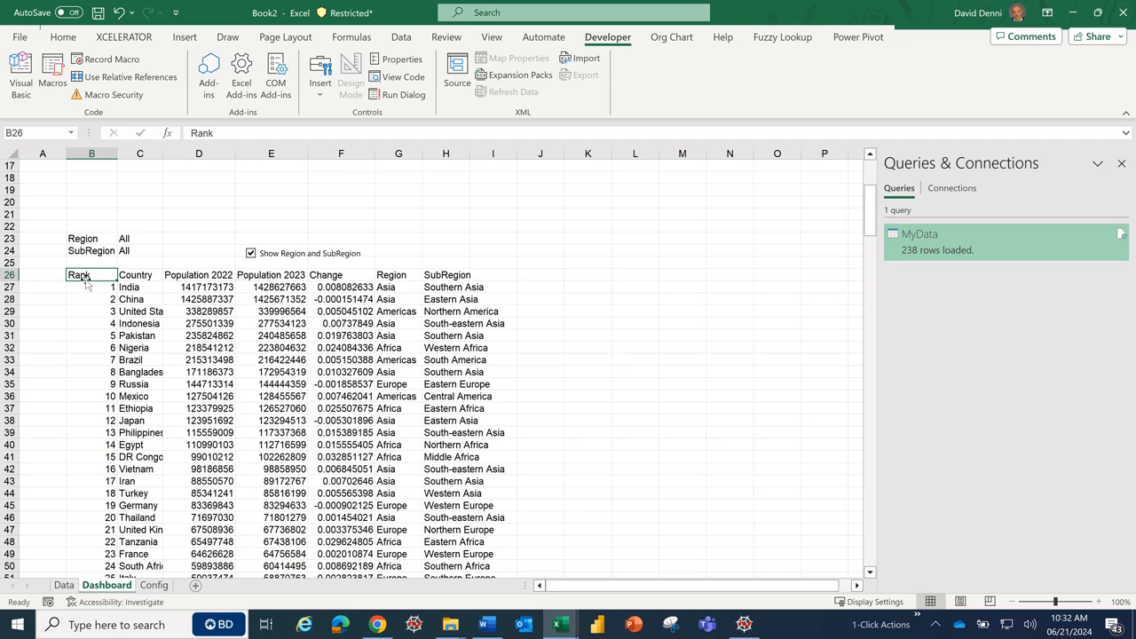
key("ctrl+shift+Right")
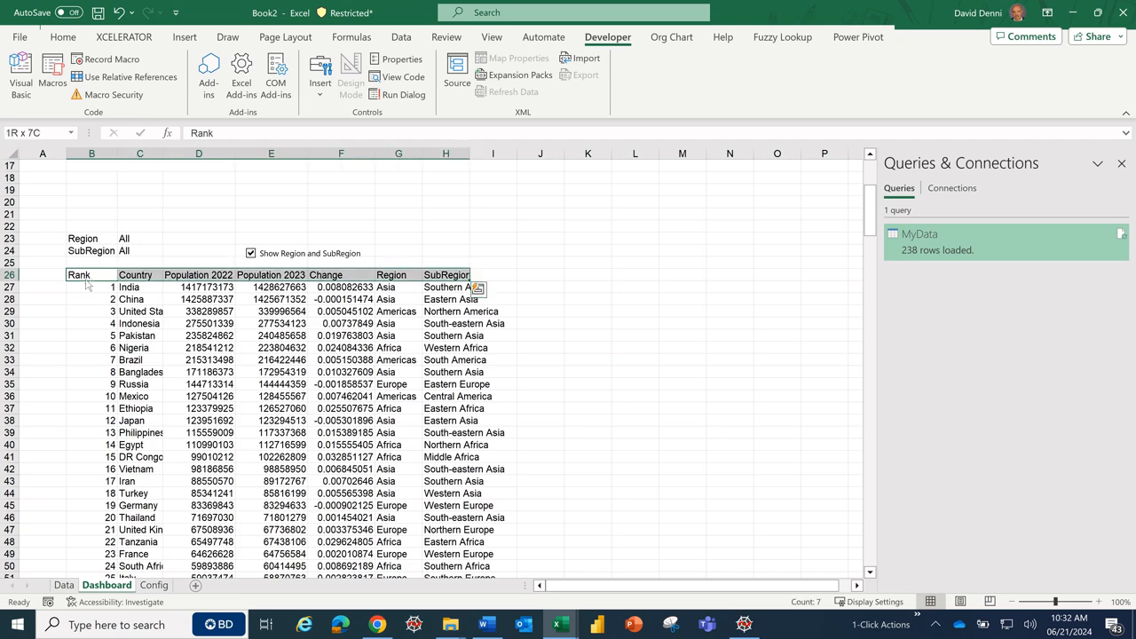
key("ctrl+shift+Down")
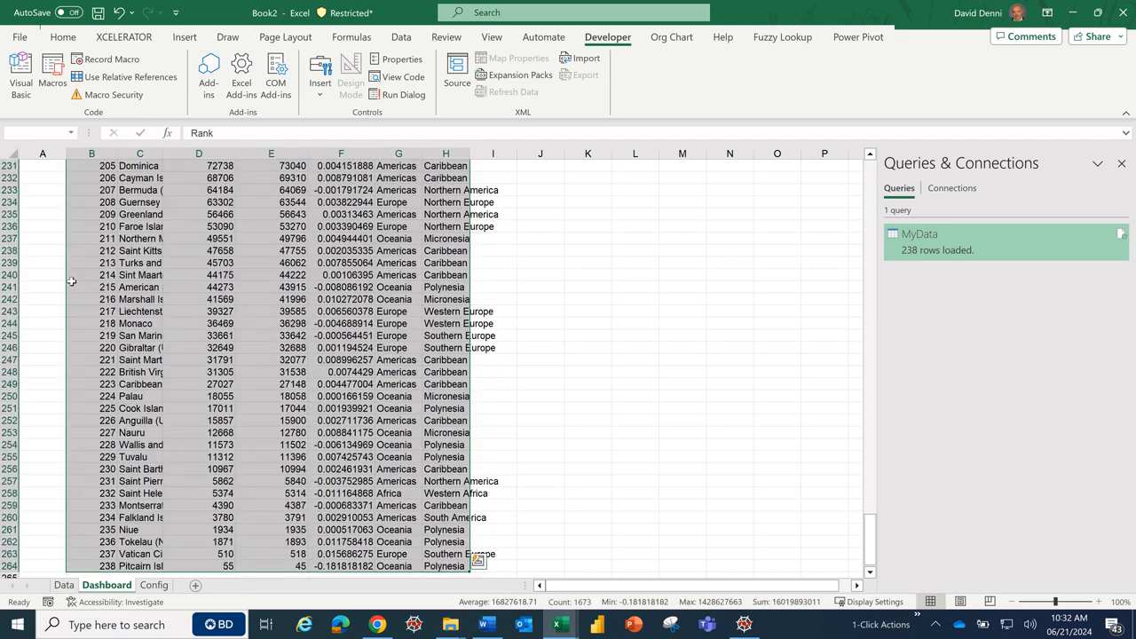
left_click(59, 37)
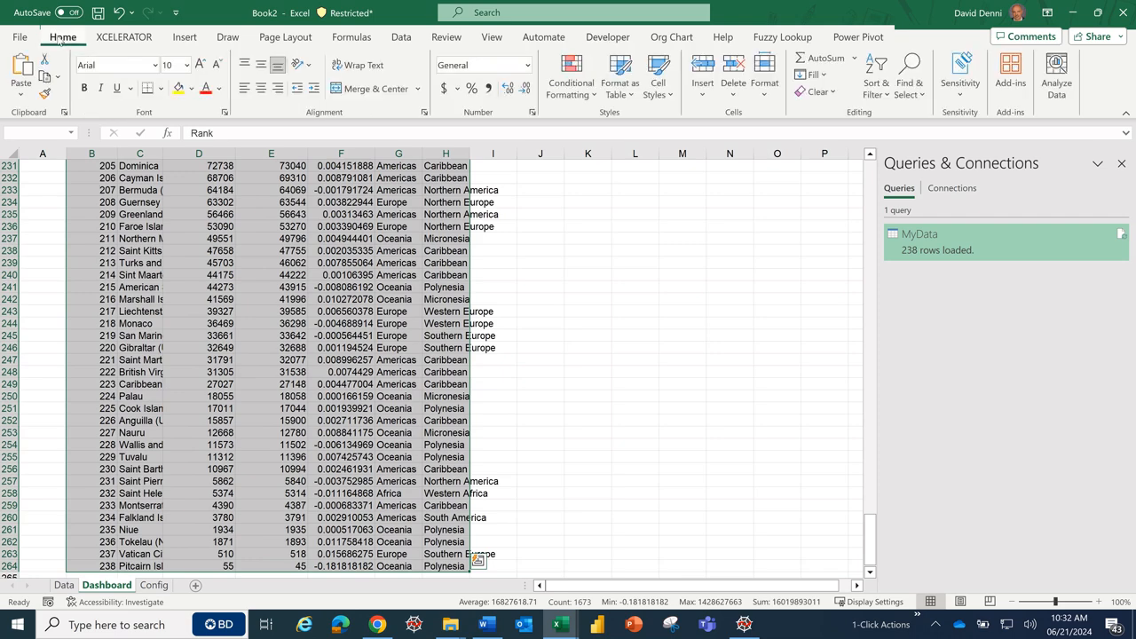
left_click(593, 97)
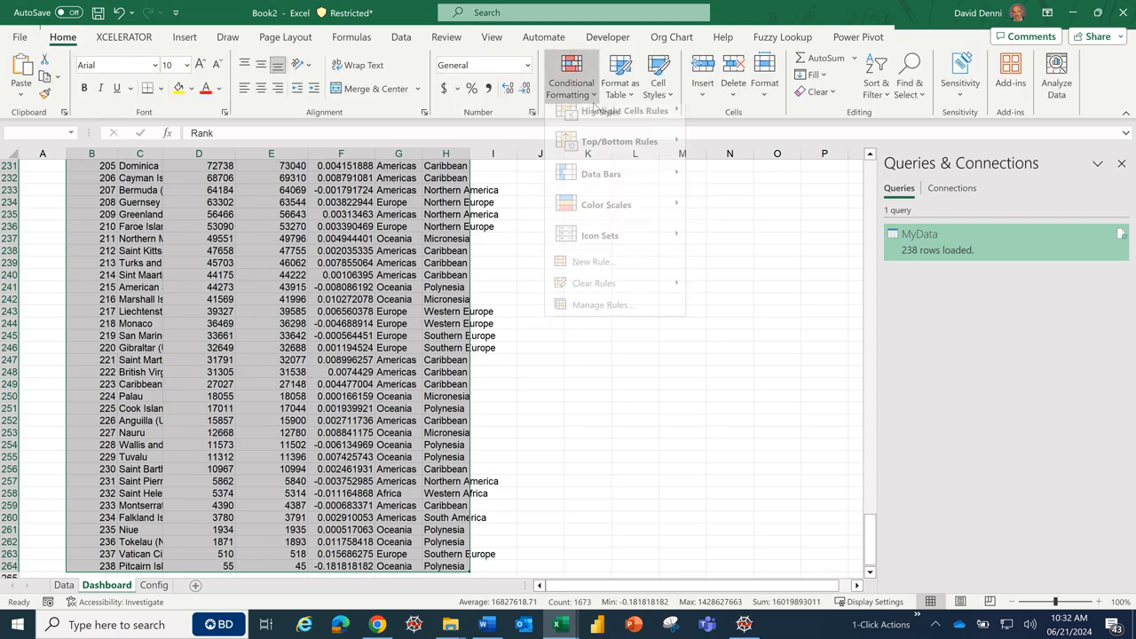
scroll(615, 319, "up", 7)
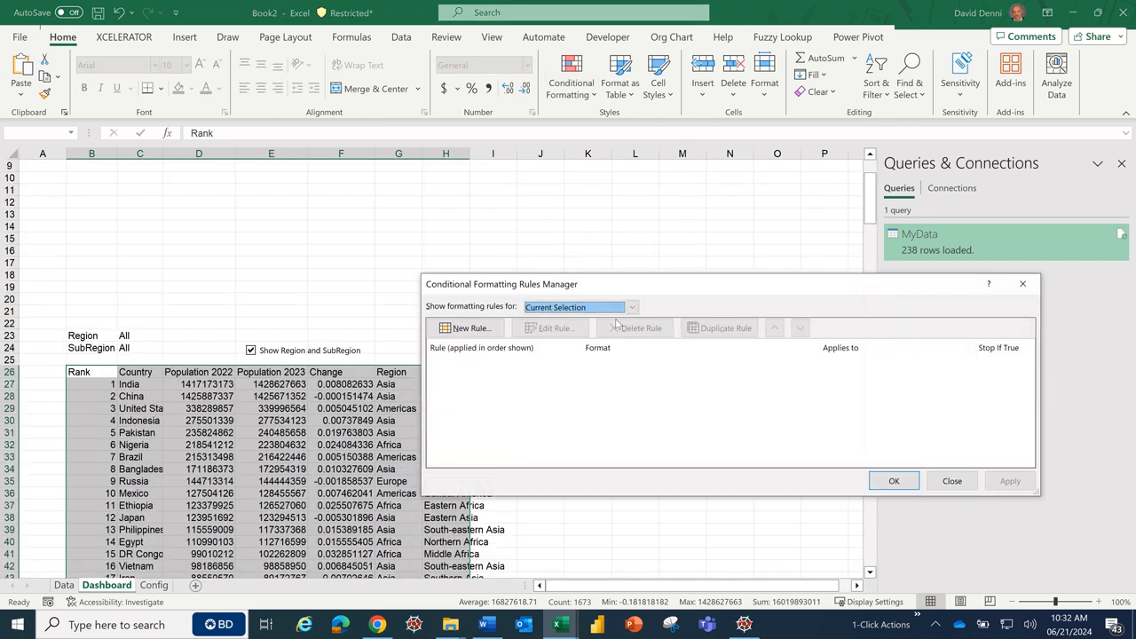
- Create a formula-based formatting rule for the selected table with the formula =b26<>""
left_click(476, 333)
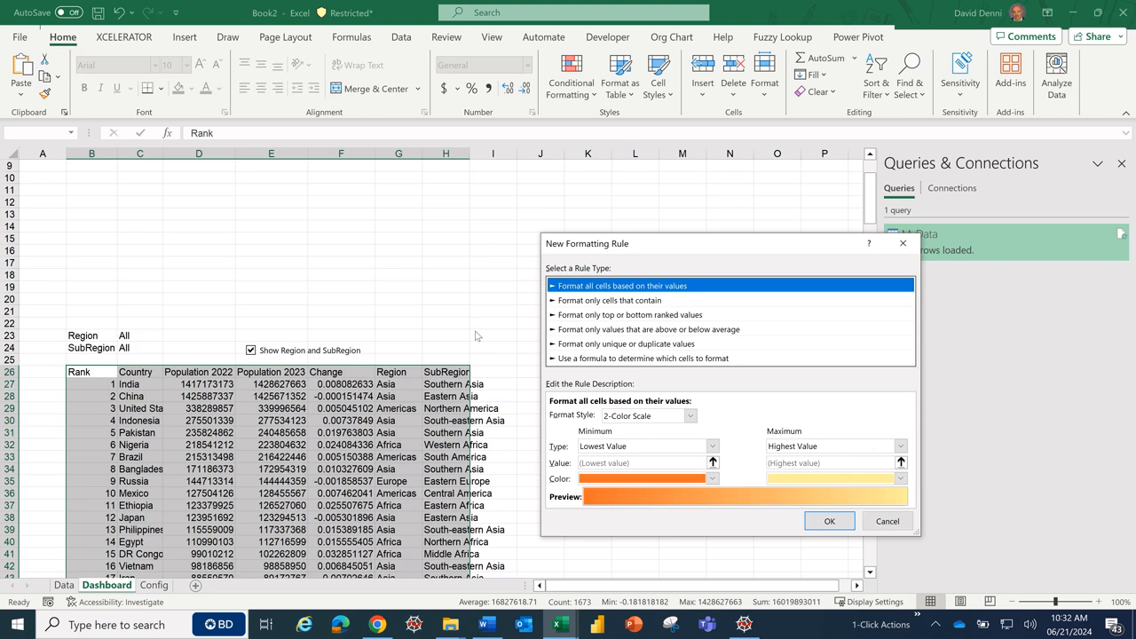
left_click(599, 358)
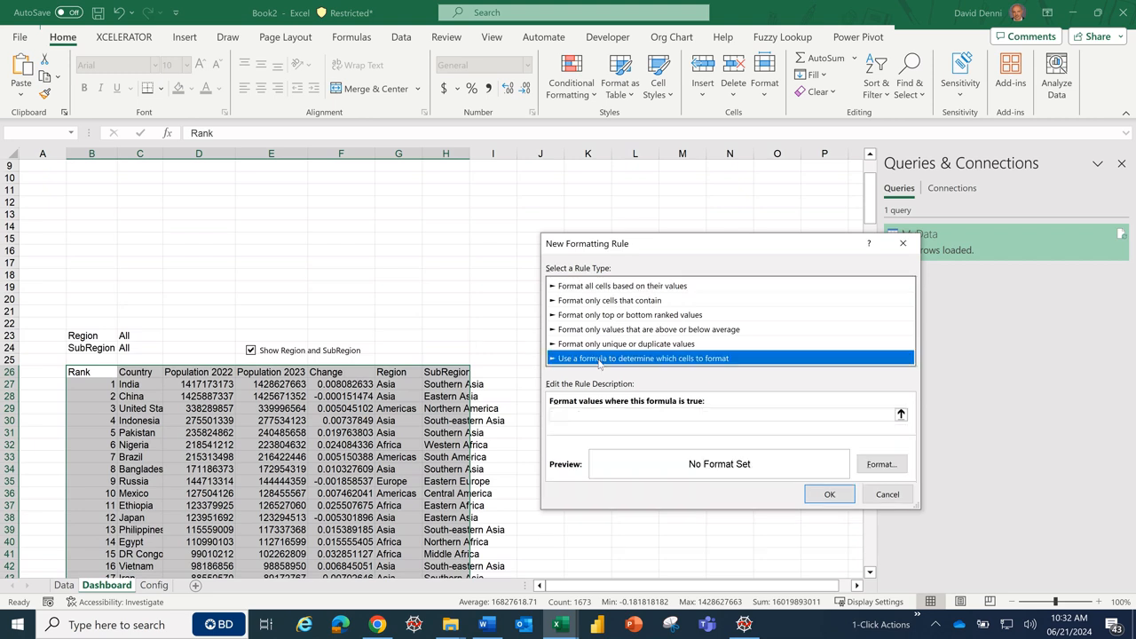
left_click(576, 418)
type("=")
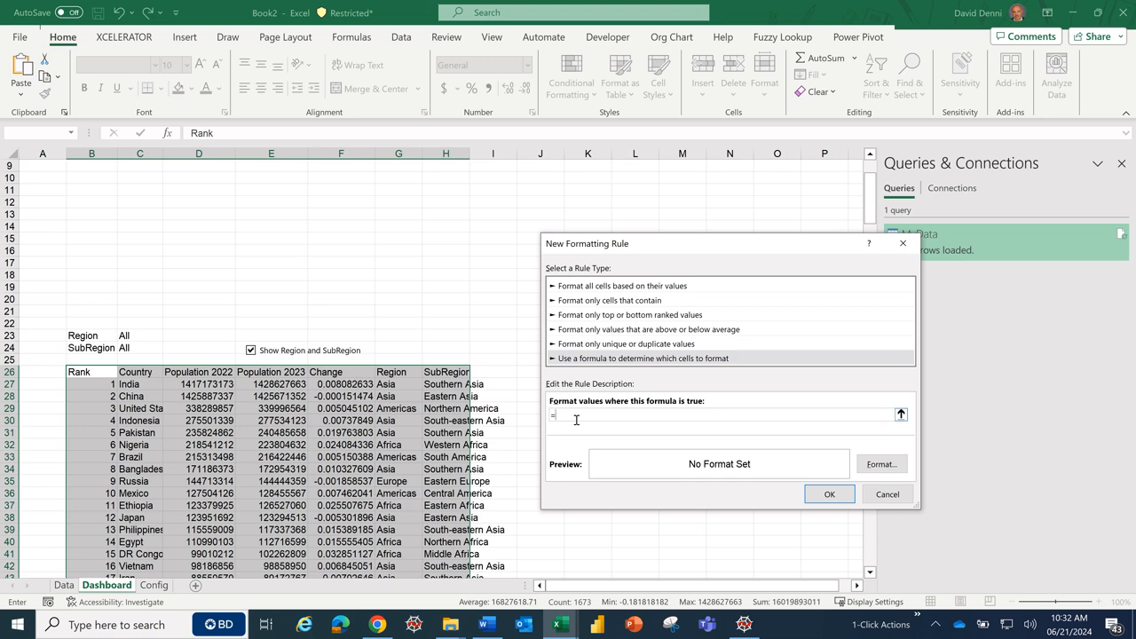
type("b")
type("26")
type("<=")
type("\"\"")
- Give the table's formatting rule an outline border and apply it to the selected range
left_click(877, 465)
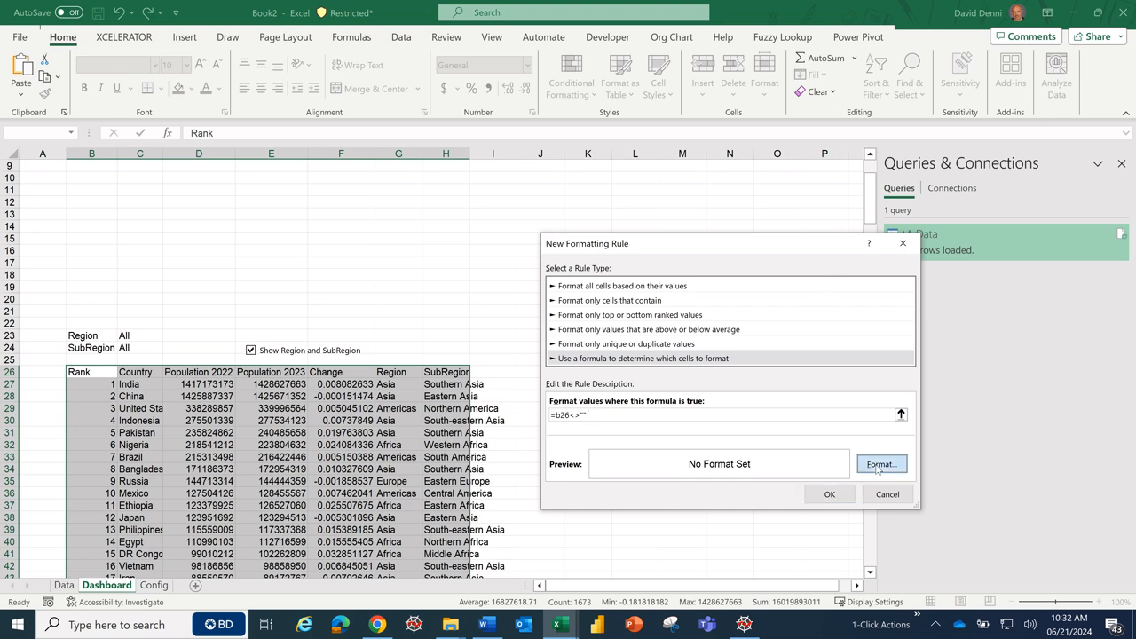
left_click(657, 185)
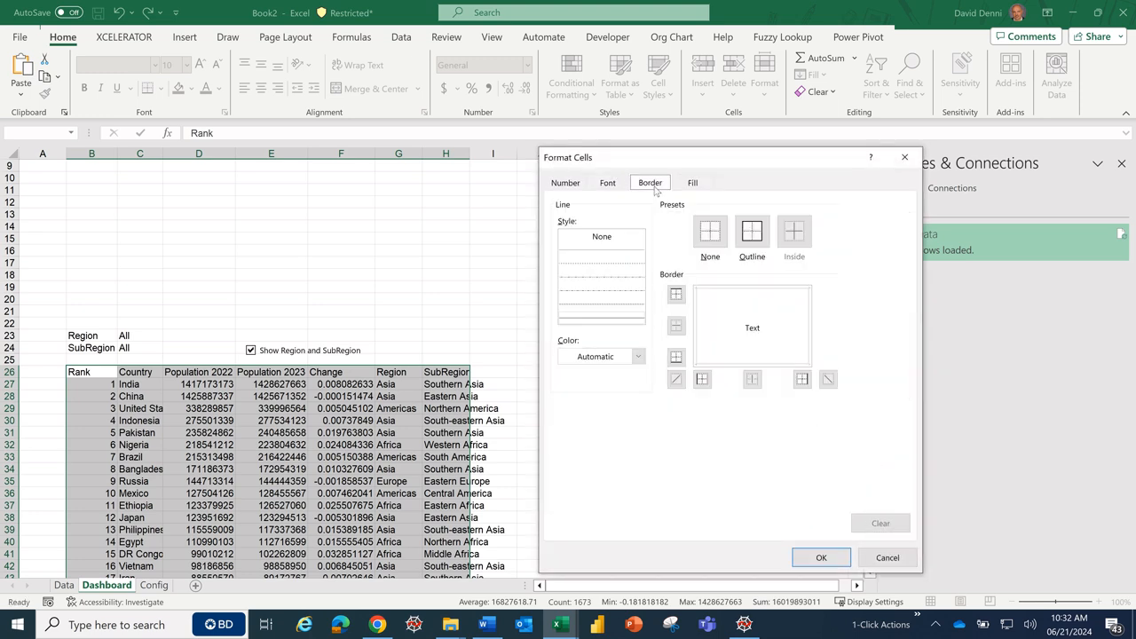
left_click(752, 234)
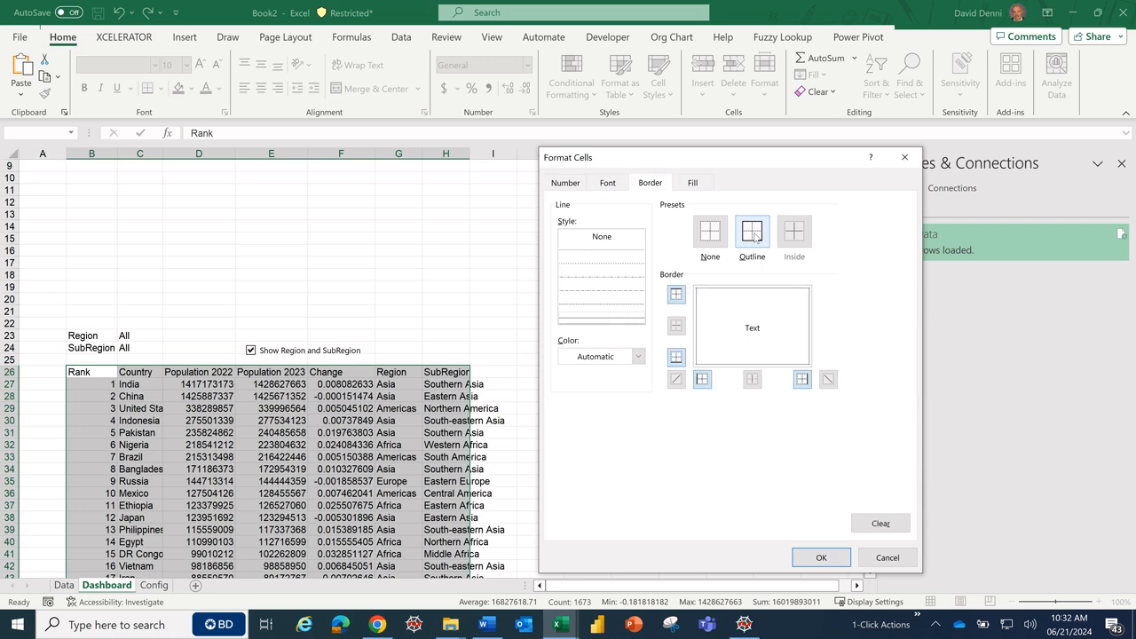
left_click(836, 561)
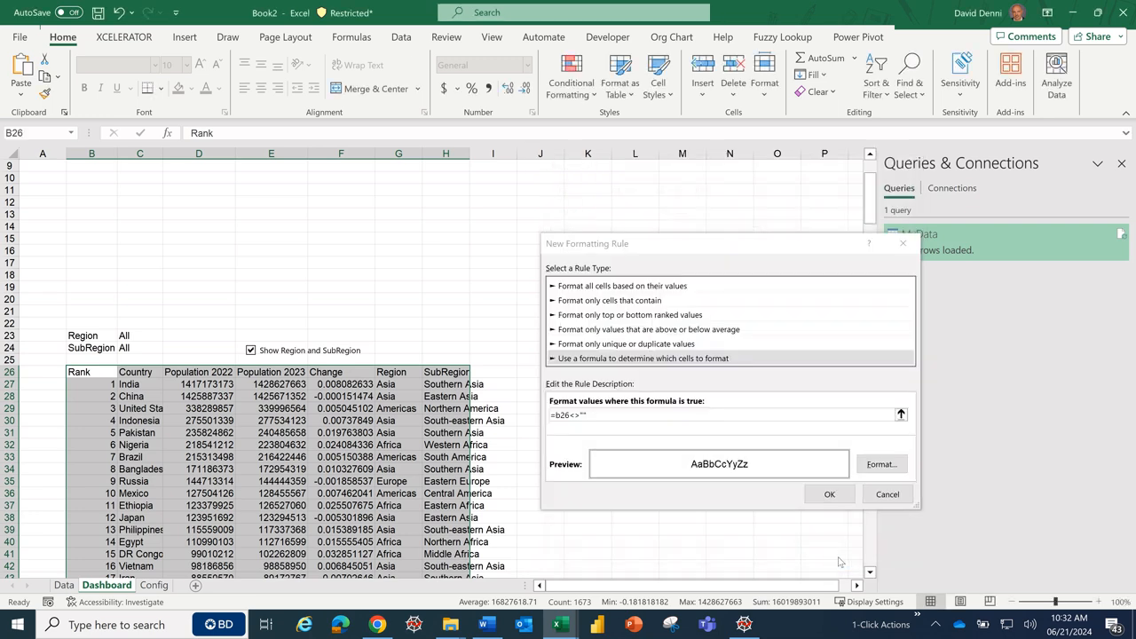
left_click(840, 496)
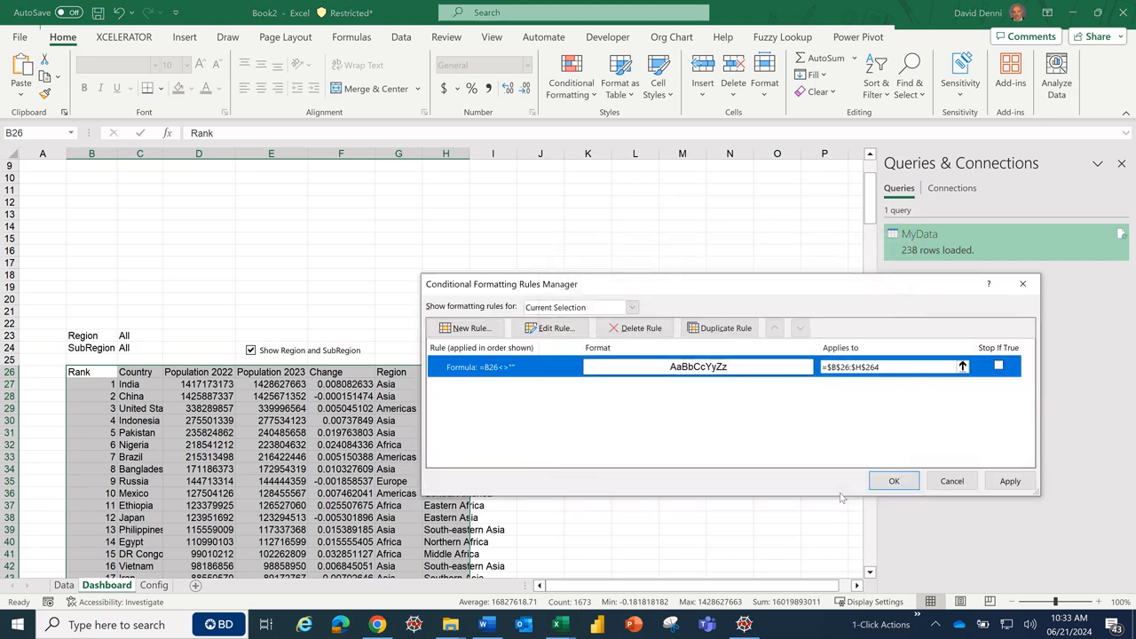
left_click(1008, 484)
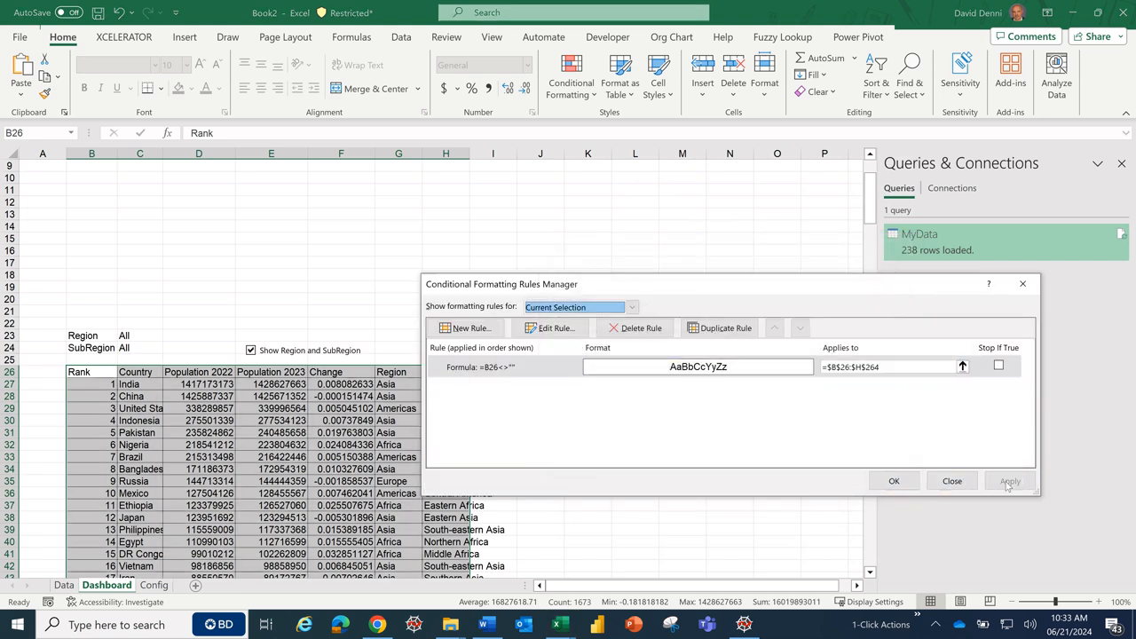
left_click(901, 481)
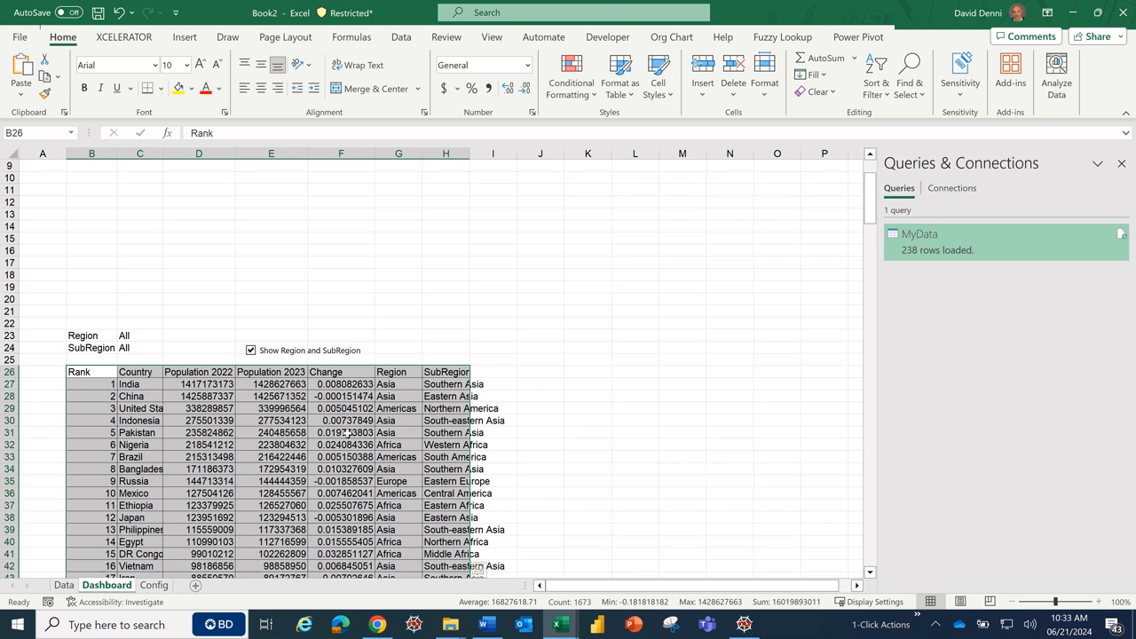
- Create a second formula-based formatting rule for the header cells B26:H26 with the formula =b26<>""
left_click(287, 453)
left_click(105, 371)
left_click_drag(105, 371, 457, 371)
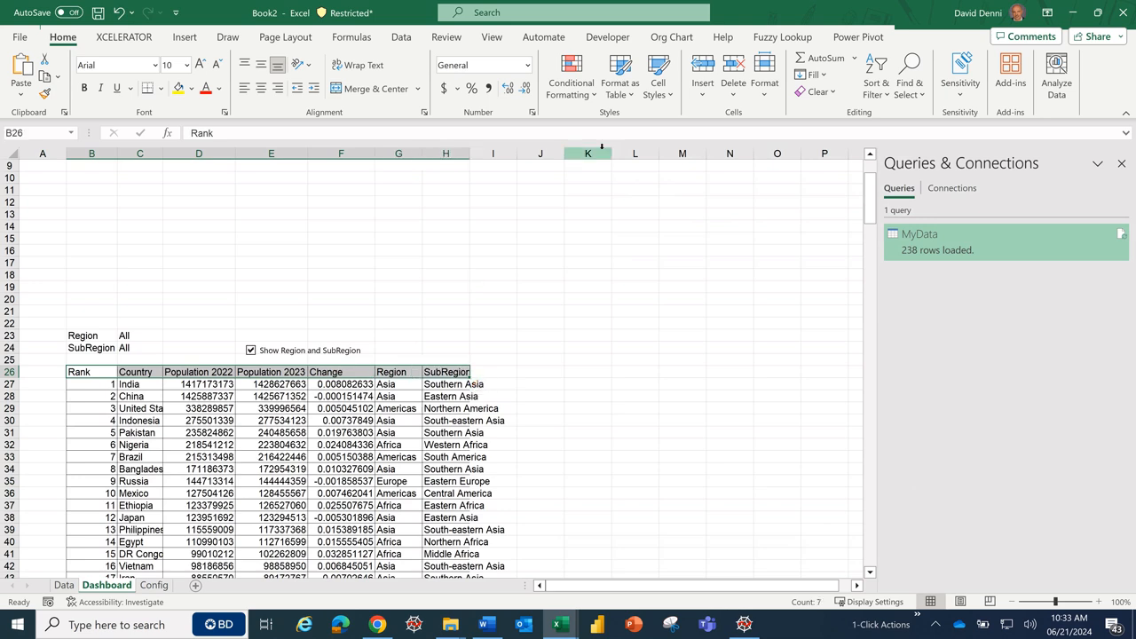
left_click(573, 85)
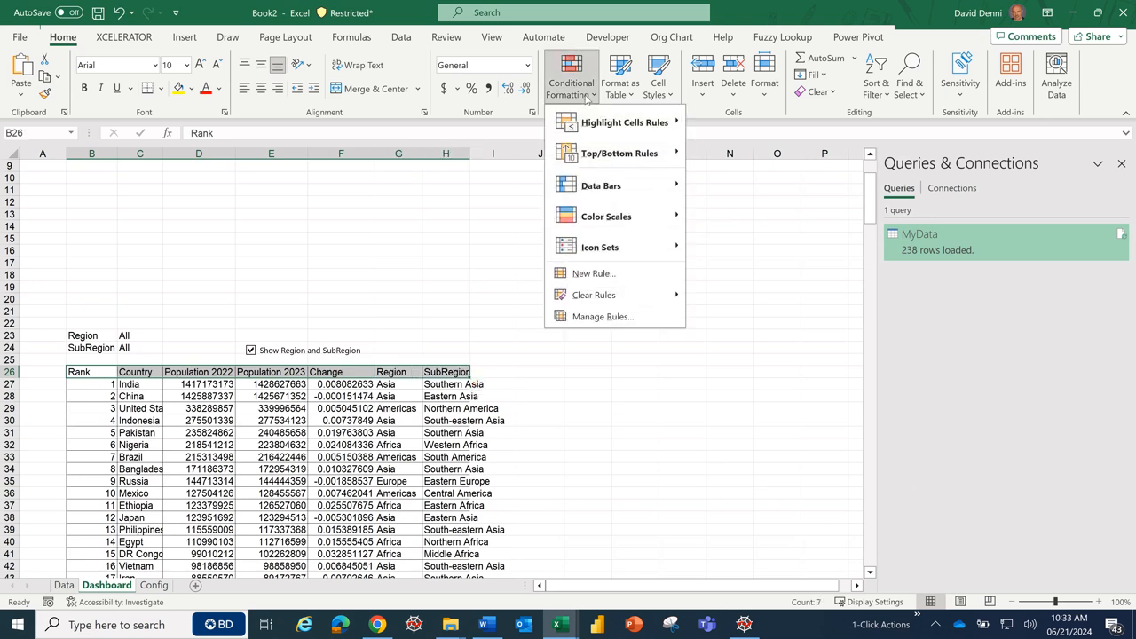
left_click(609, 317)
left_click(468, 328)
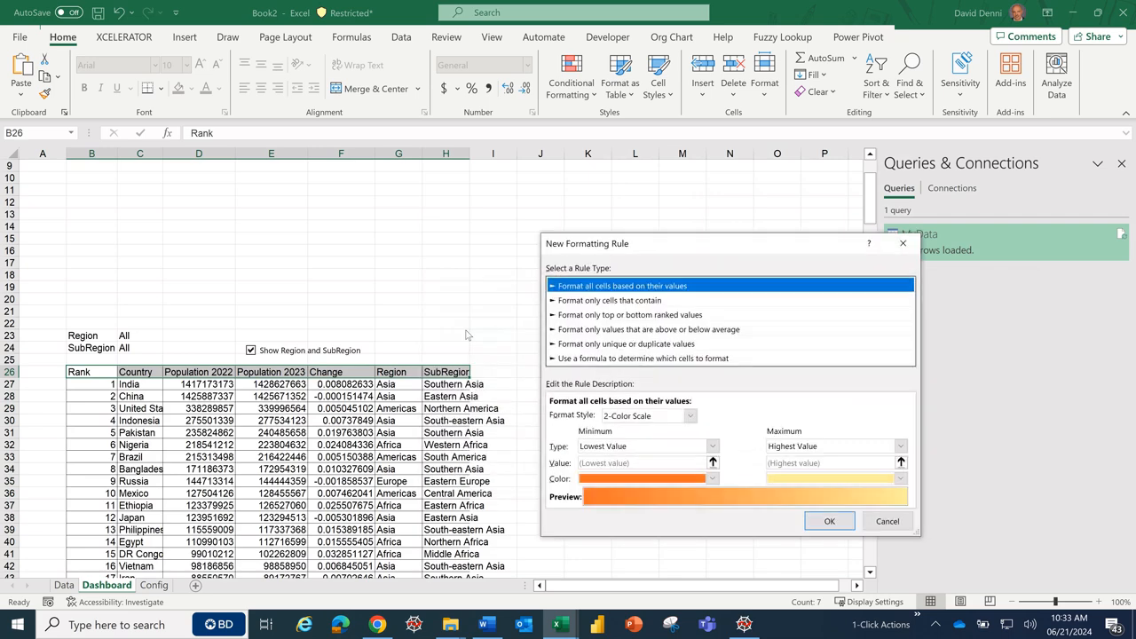
left_click(609, 358)
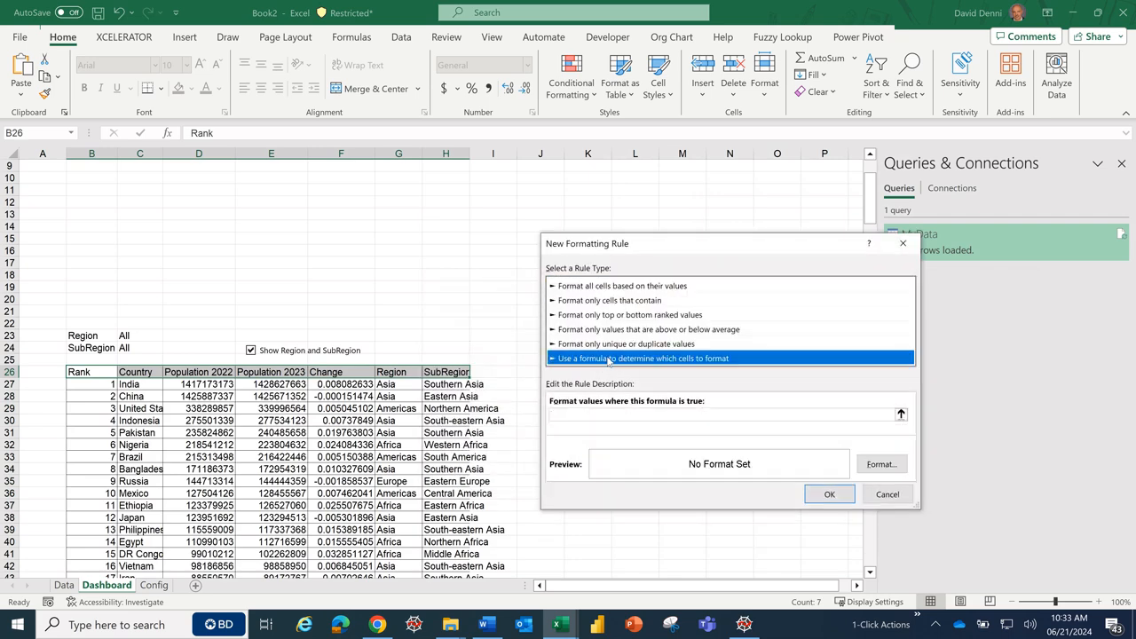
left_click(576, 417)
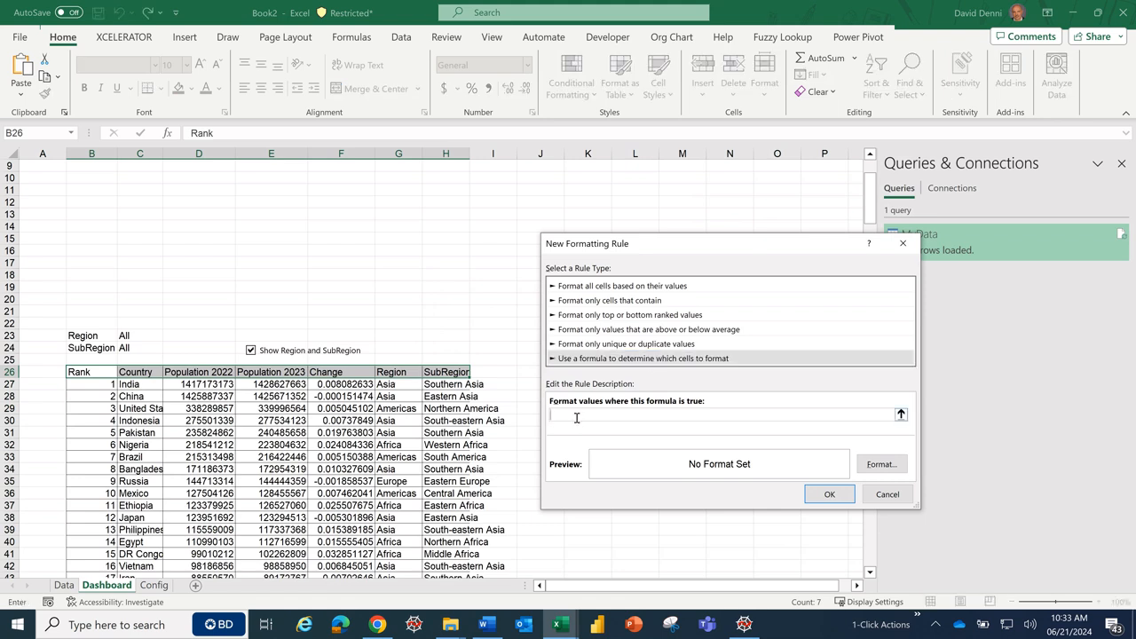
type("=b26<>\"\"")
- Format the header rule with a blue fill and white font, and apply it to the header cells
left_click(882, 464)
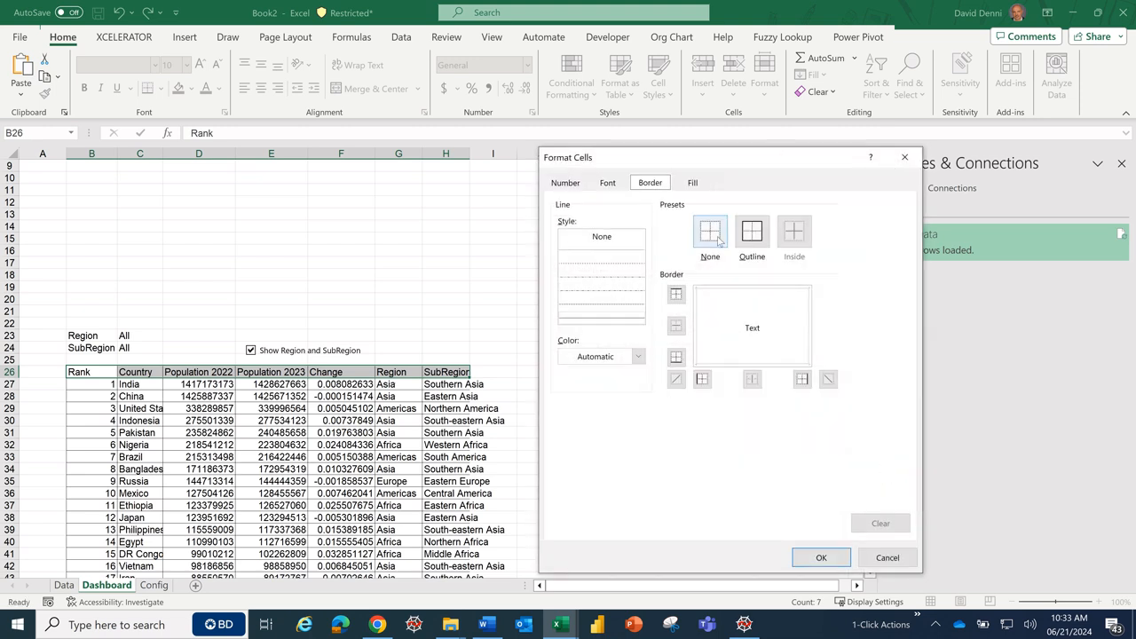
left_click(694, 184)
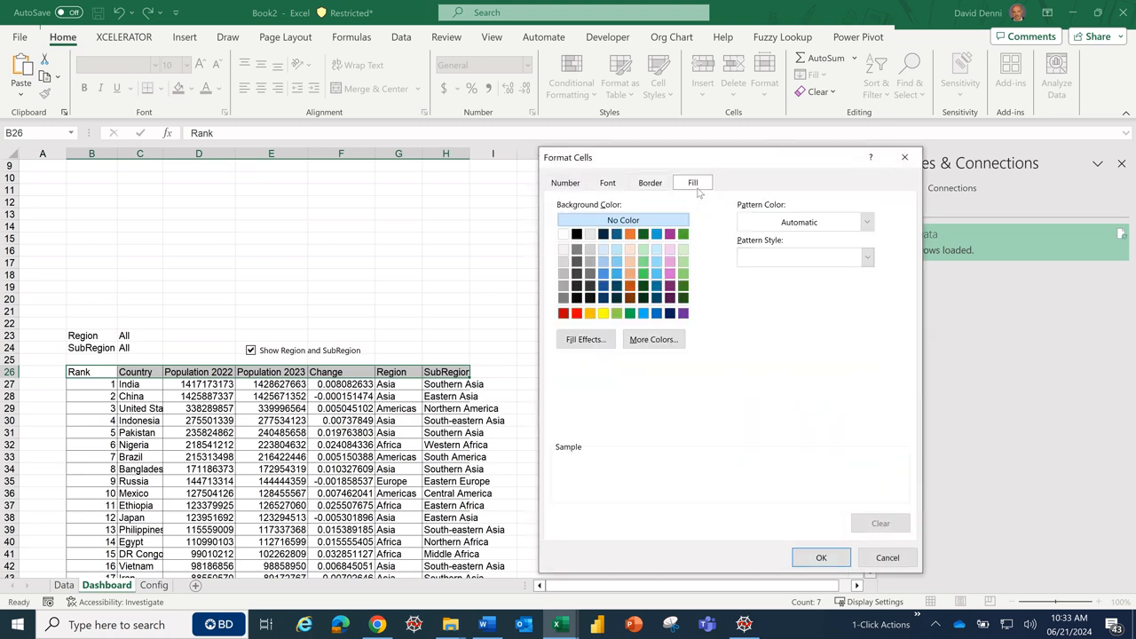
left_click(657, 313)
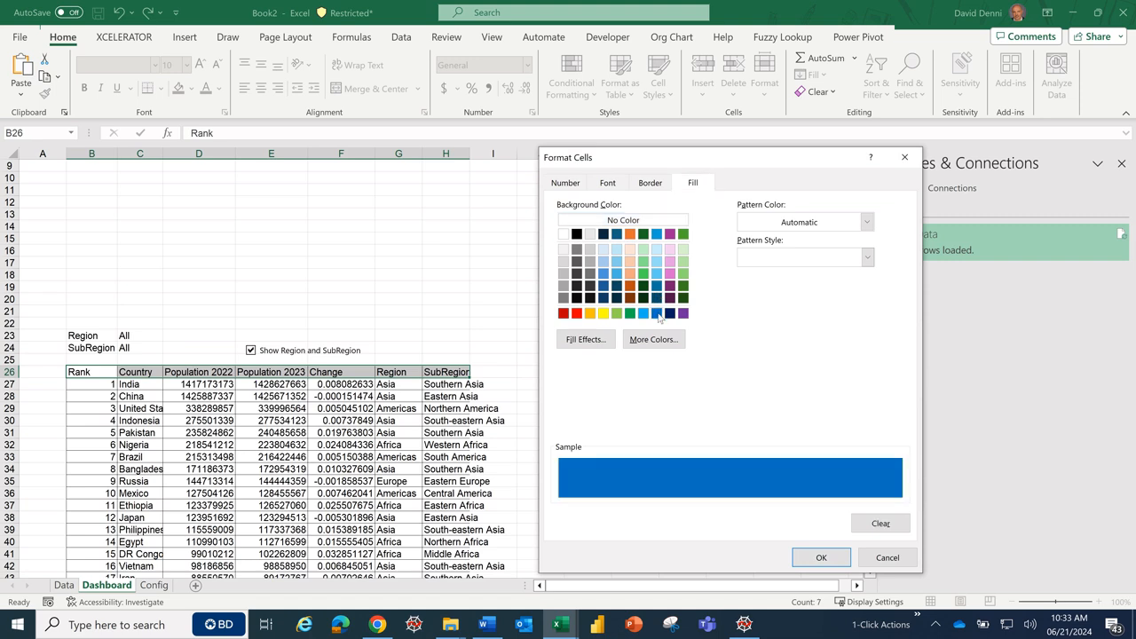
left_click(620, 189)
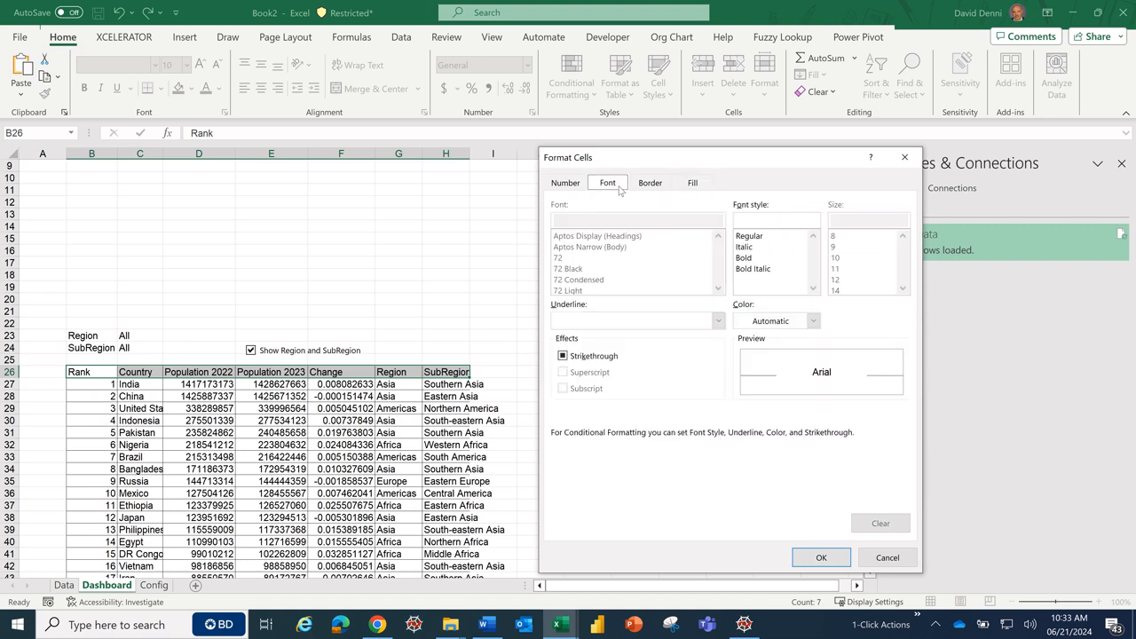
left_click(815, 324)
left_click(765, 380)
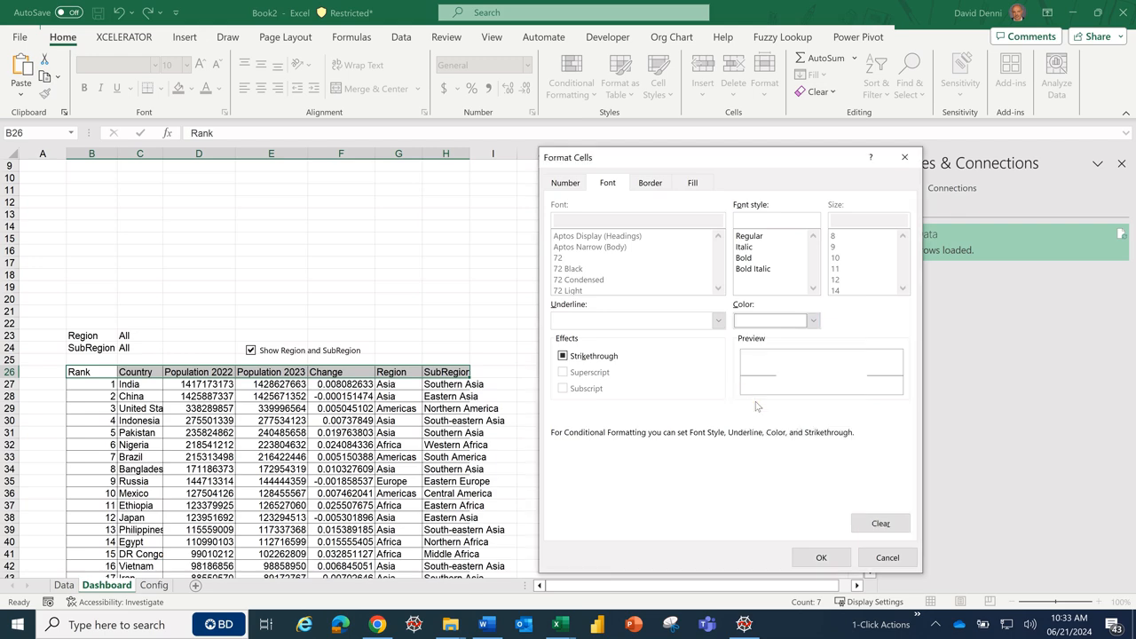
left_click(818, 559)
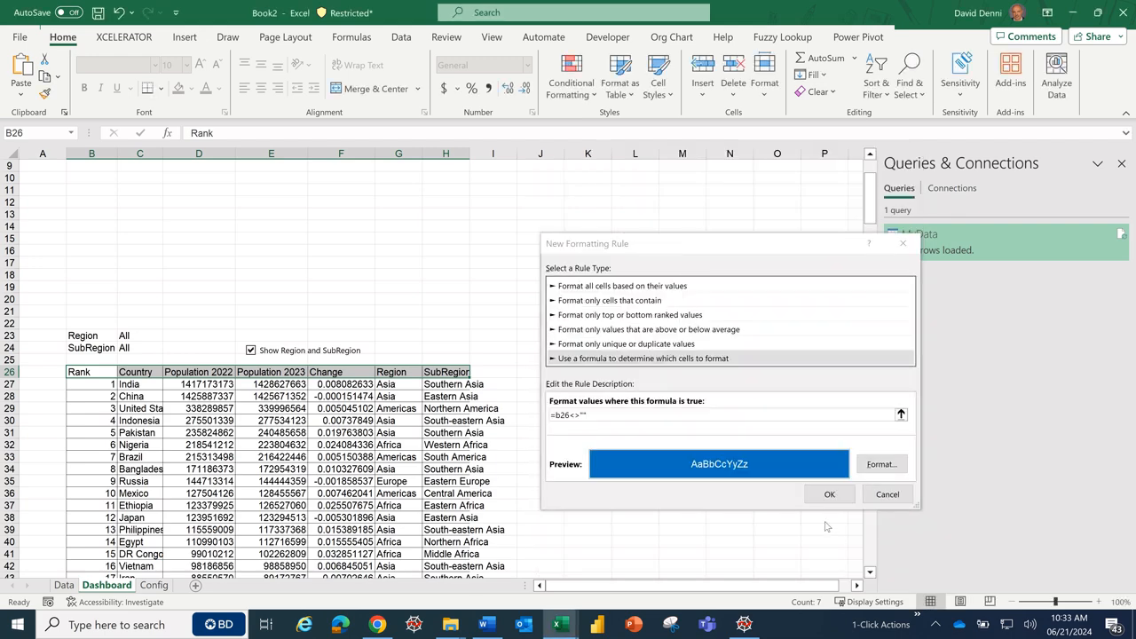
left_click(829, 495)
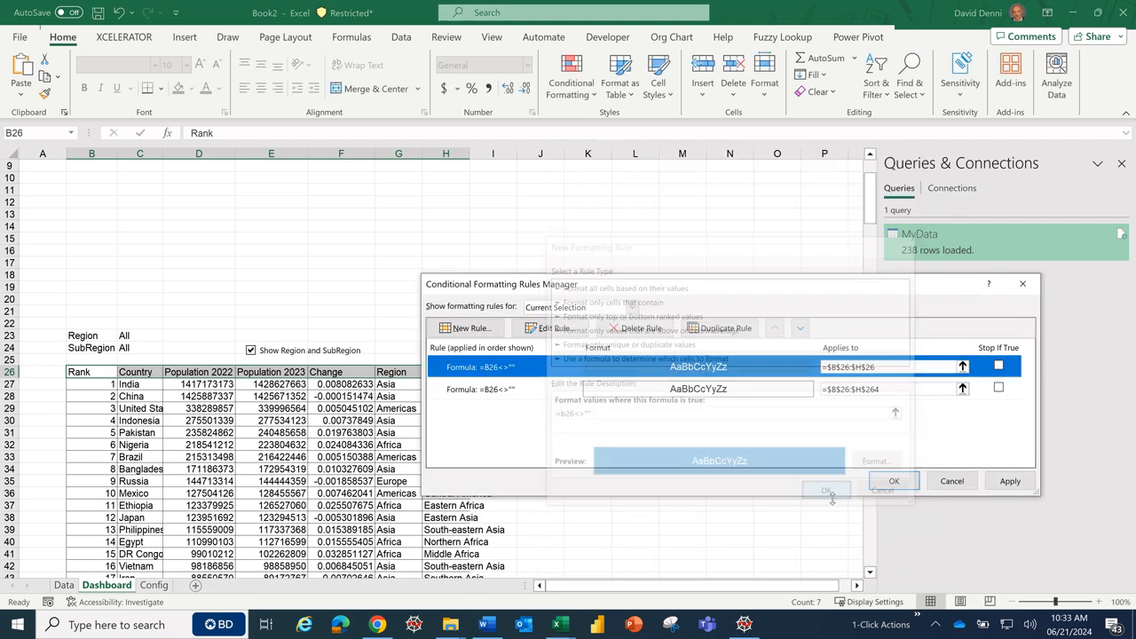
left_click(1010, 481)
left_click(893, 482)
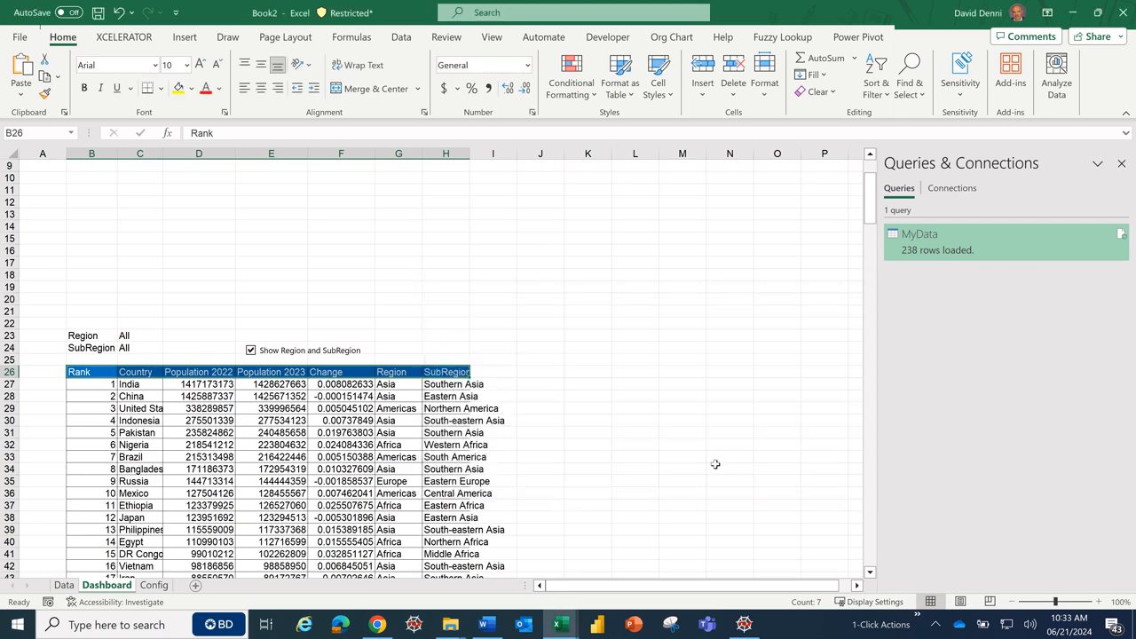
- Test the table's dynamic formatting by hiding and showing the Region and SubRegion columns twice
left_click(708, 456)
scroll(651, 421, "down", 2)
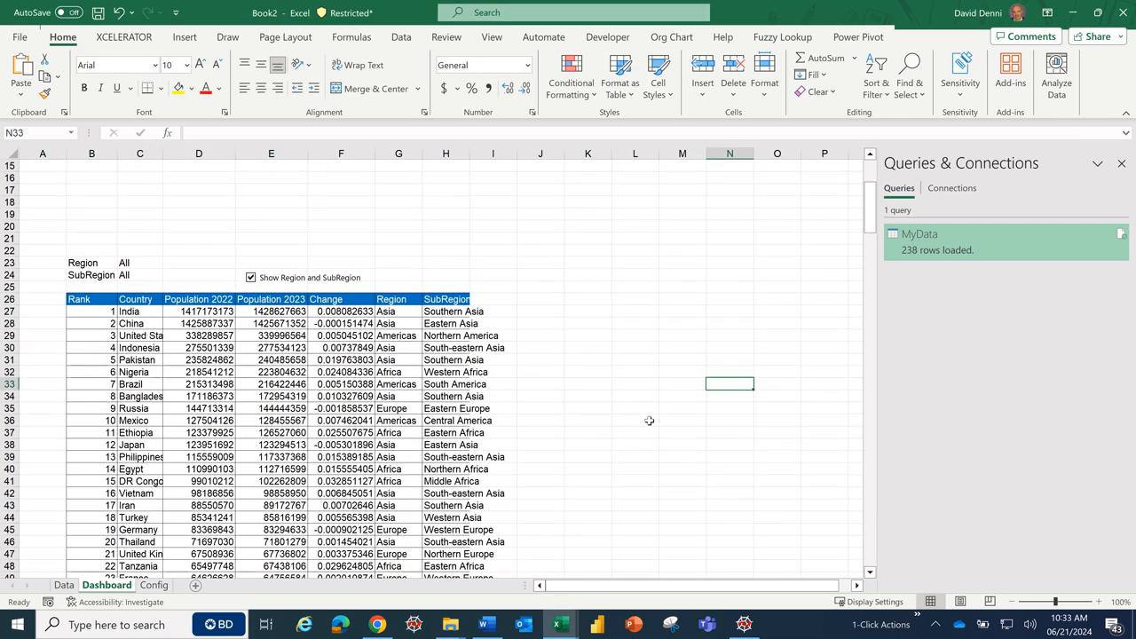
left_click(270, 279)
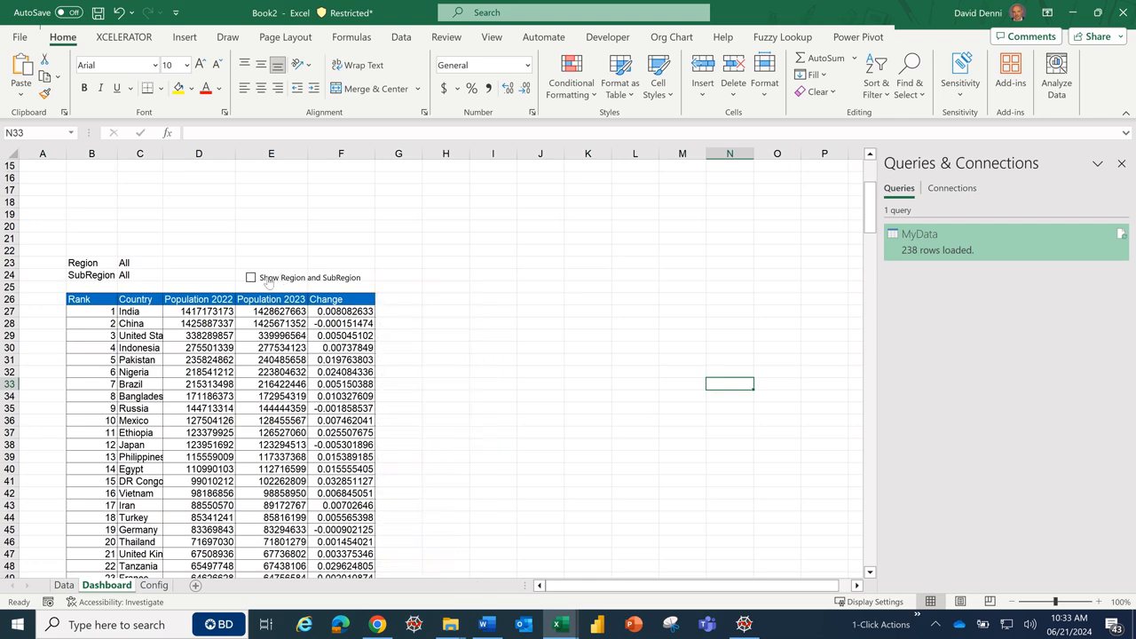
left_click(270, 280)
left_click(269, 280)
left_click(269, 280)
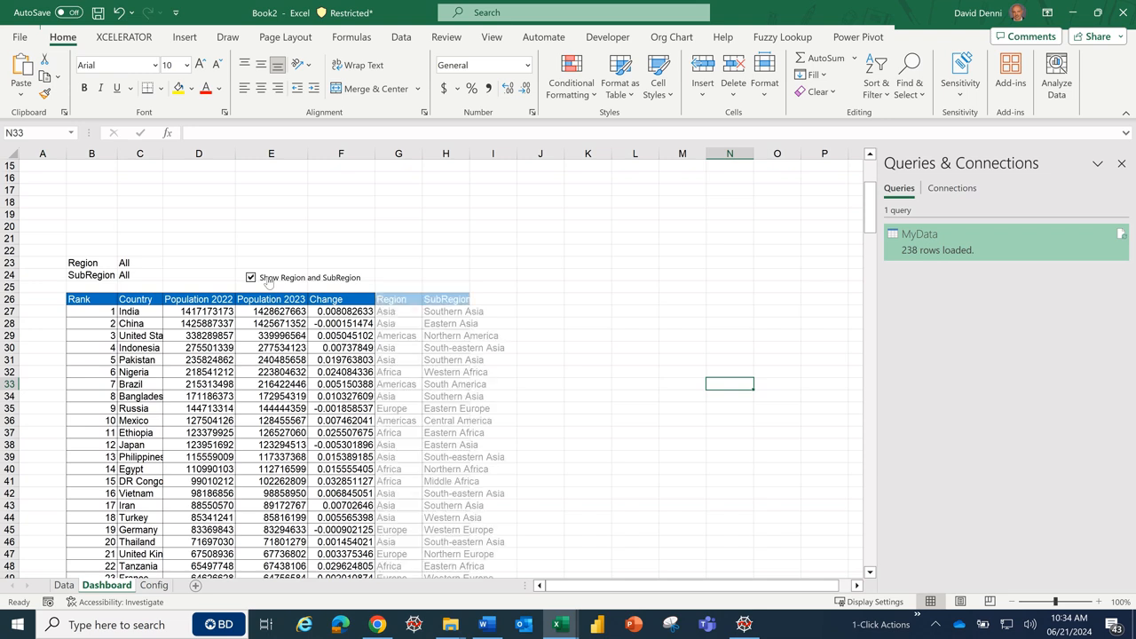
- Filter the population table to the Europe region and the Western Europe subregion
left_click(135, 263)
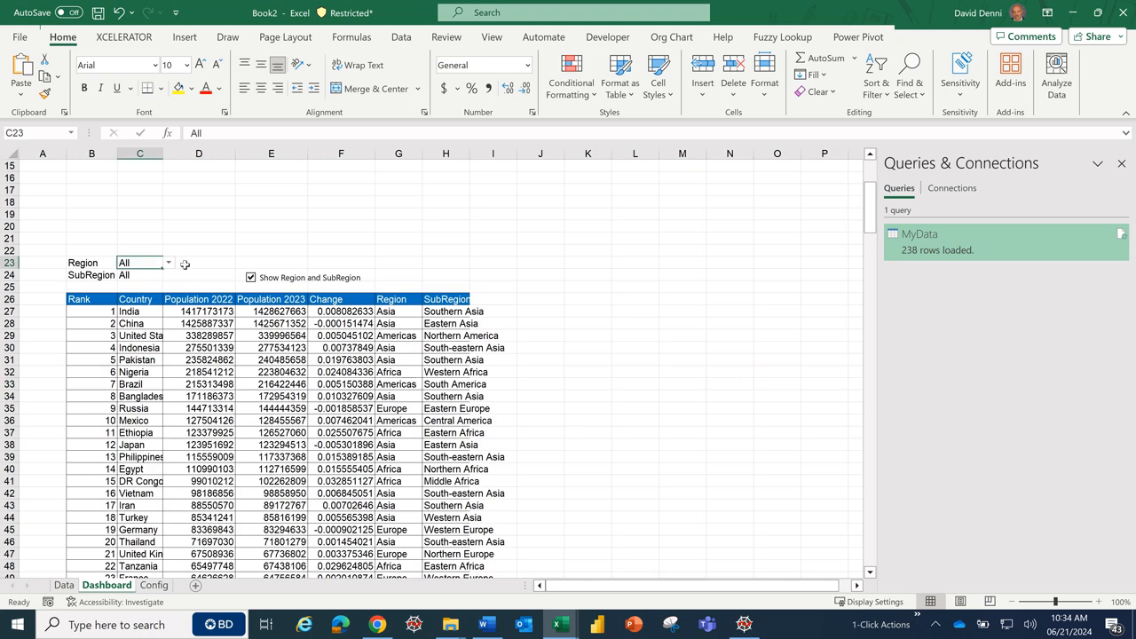
left_click(168, 263)
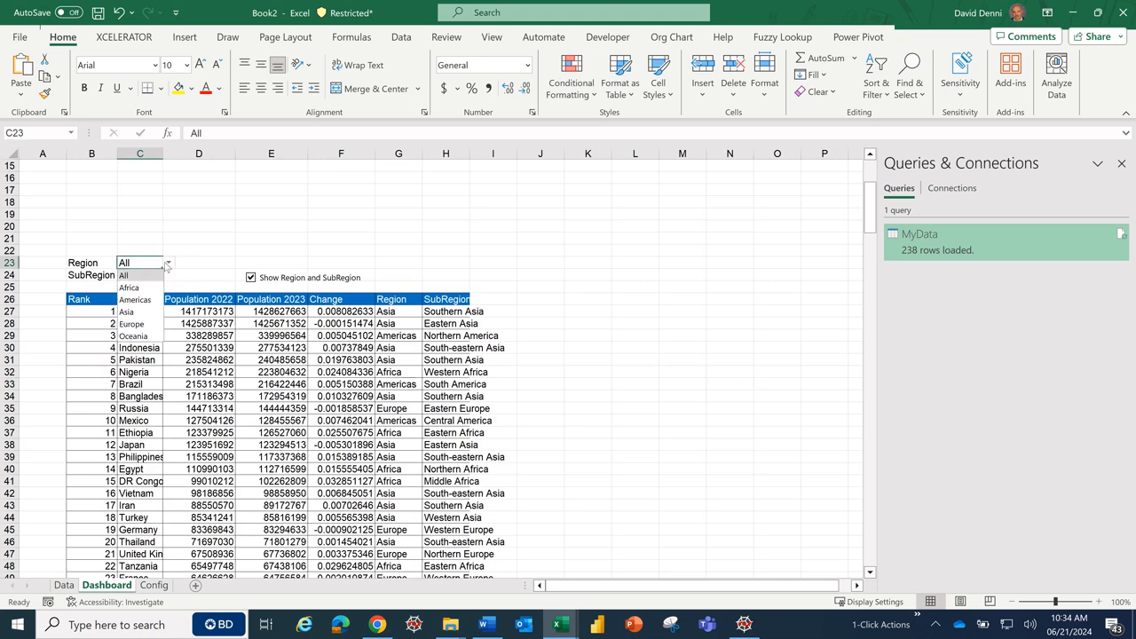
left_click(132, 324)
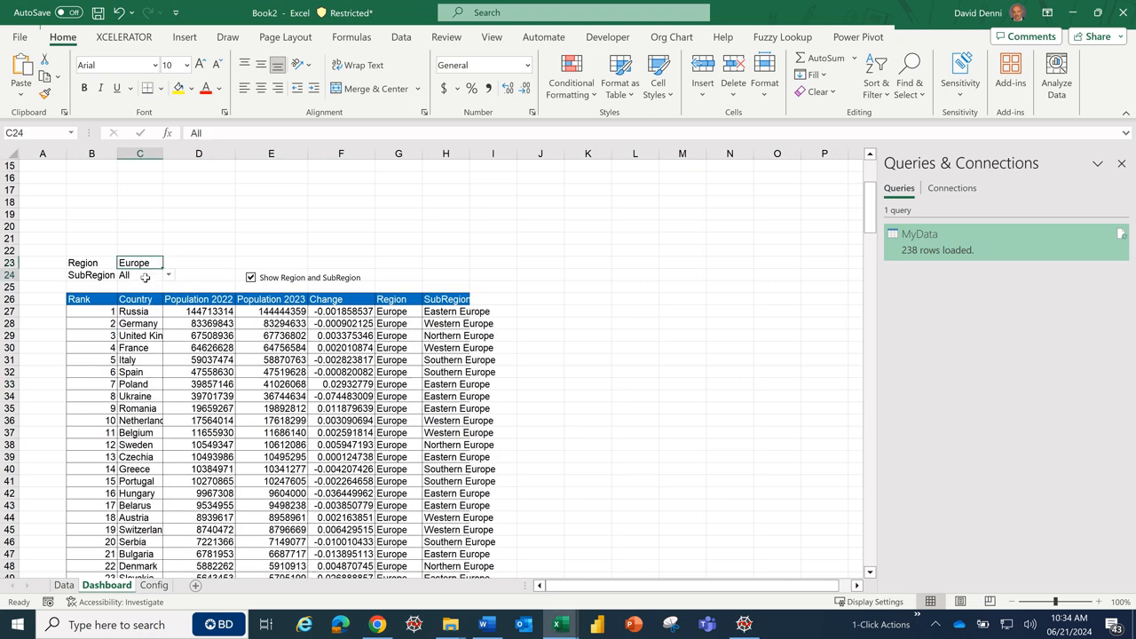
left_click(142, 275)
left_click(168, 276)
left_click(160, 337)
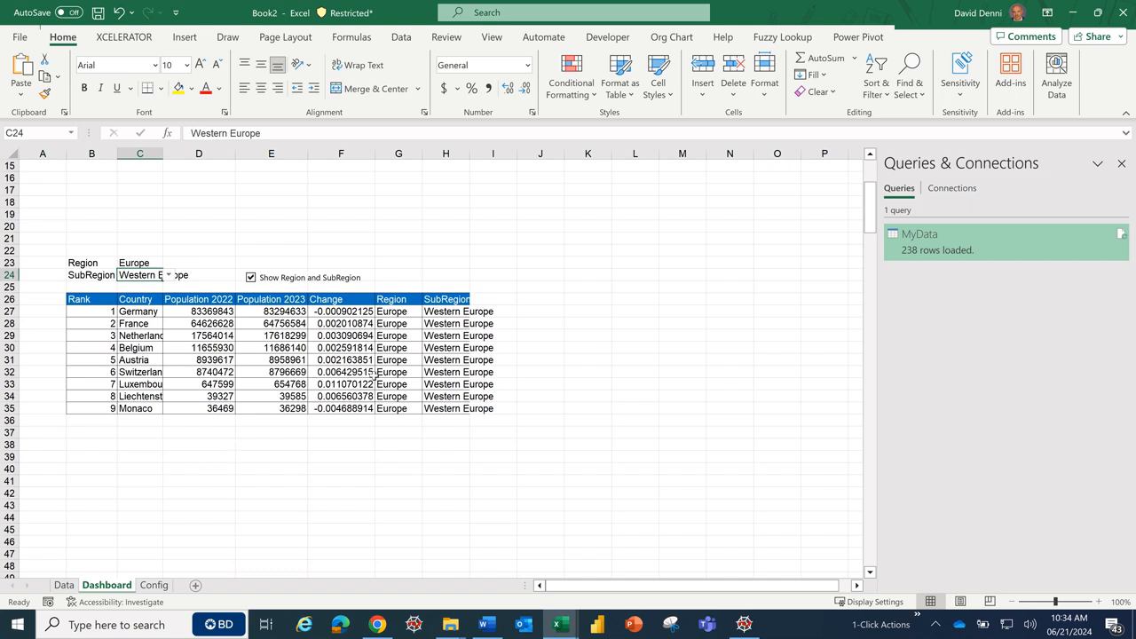
left_click(345, 310)
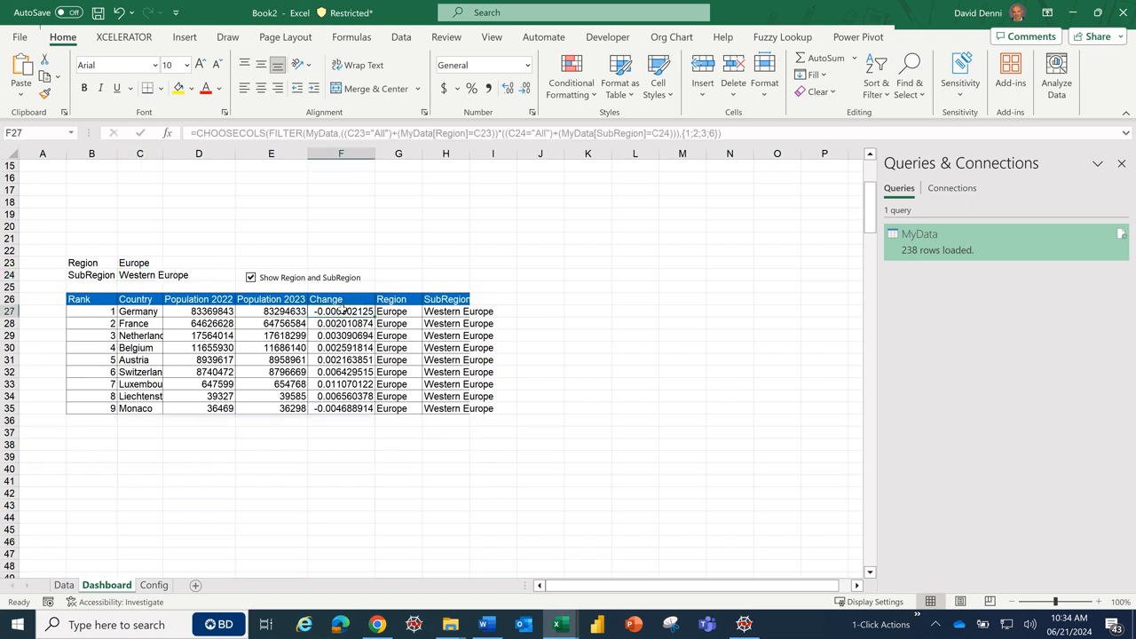
- Reset both the Region and SubRegion filters of the table to All
left_click(158, 263)
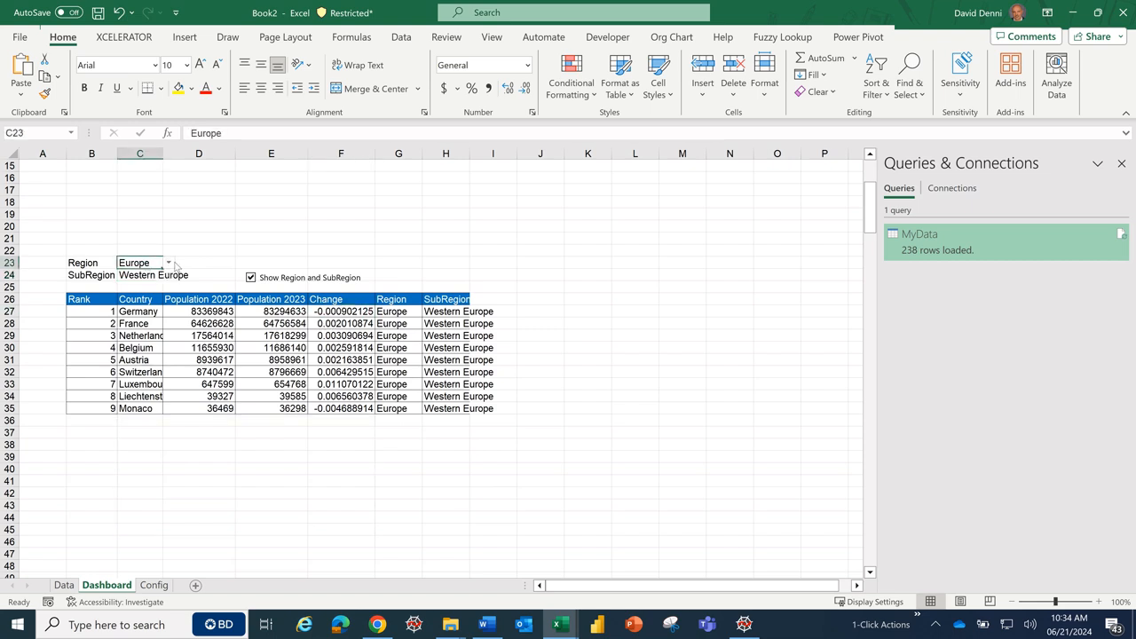
left_click(167, 263)
left_click(142, 276)
left_click(142, 276)
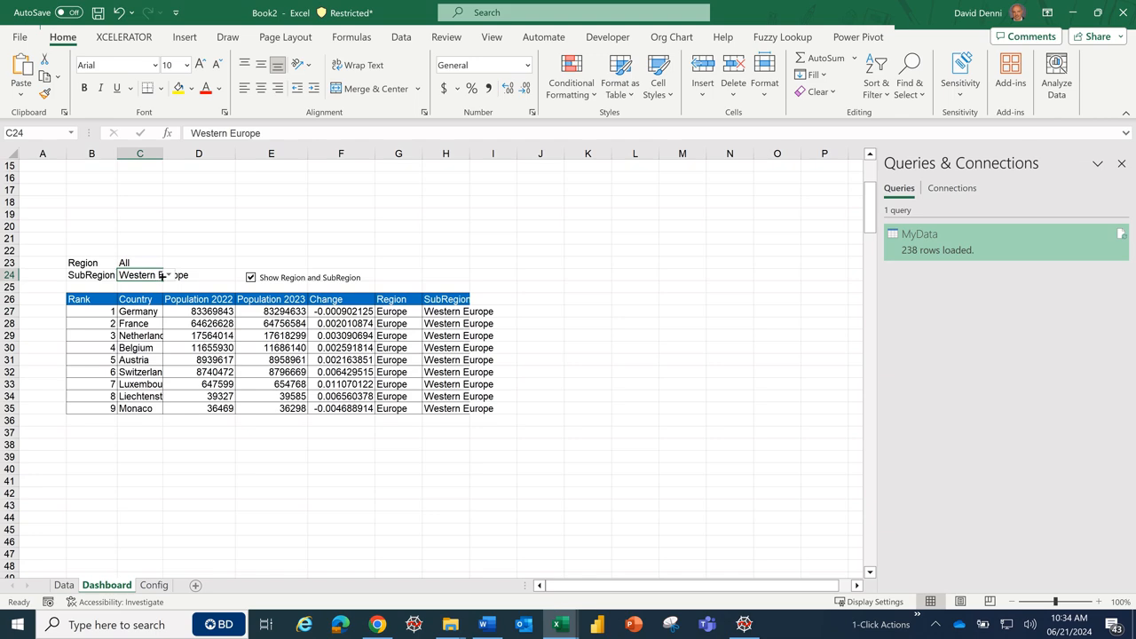
left_click(168, 276)
left_click_drag(231, 379, 232, 306)
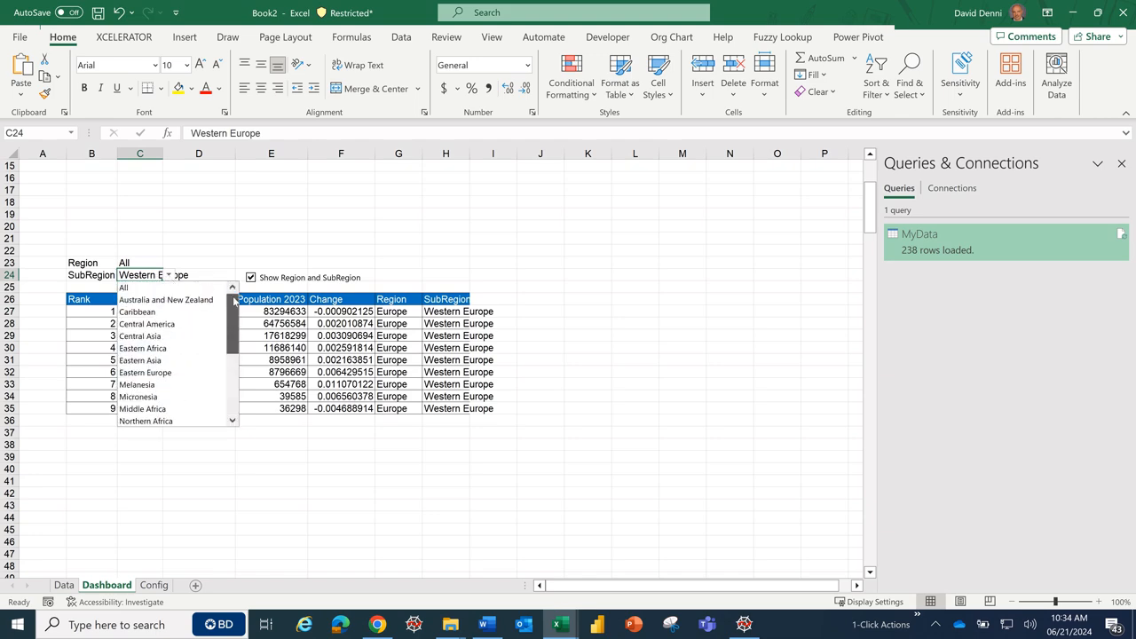
left_click(142, 287)
left_click(364, 421)
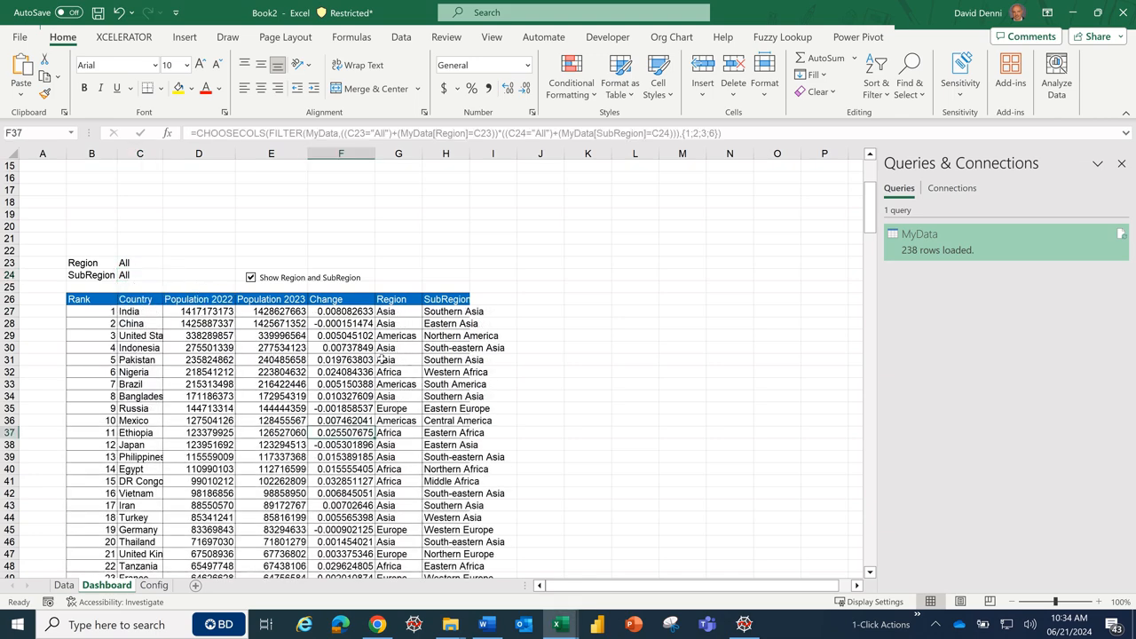
- Apply Xcelerator's Highlight Variations with Arrows to all Change values from F27 down, using the Value as Percentage format
left_click(353, 313)
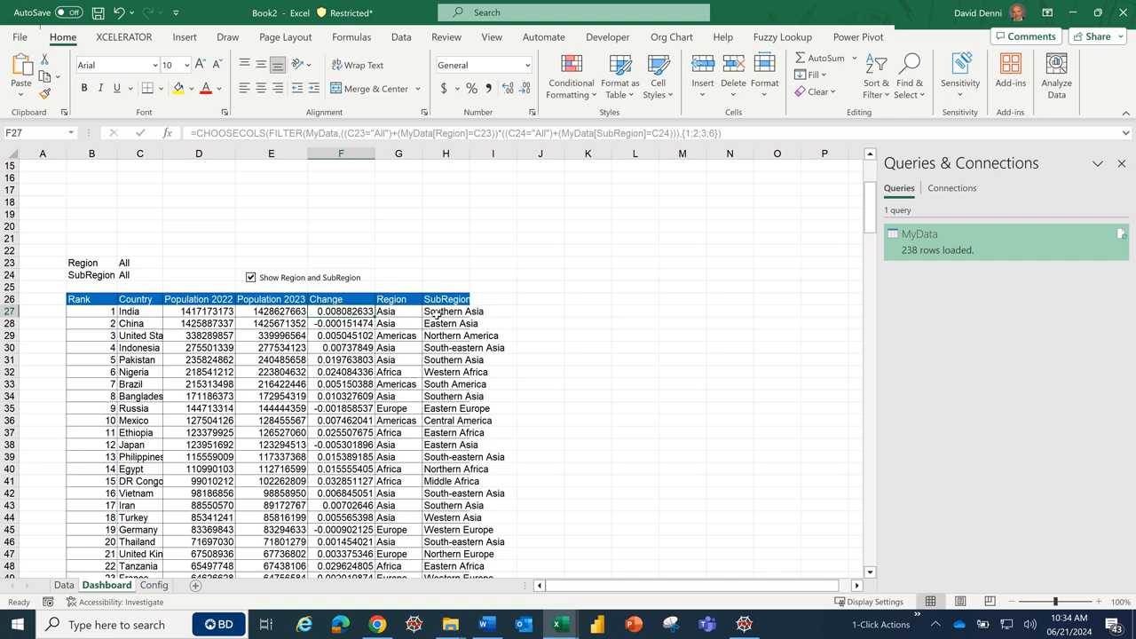
key("ctrl+shift+Down")
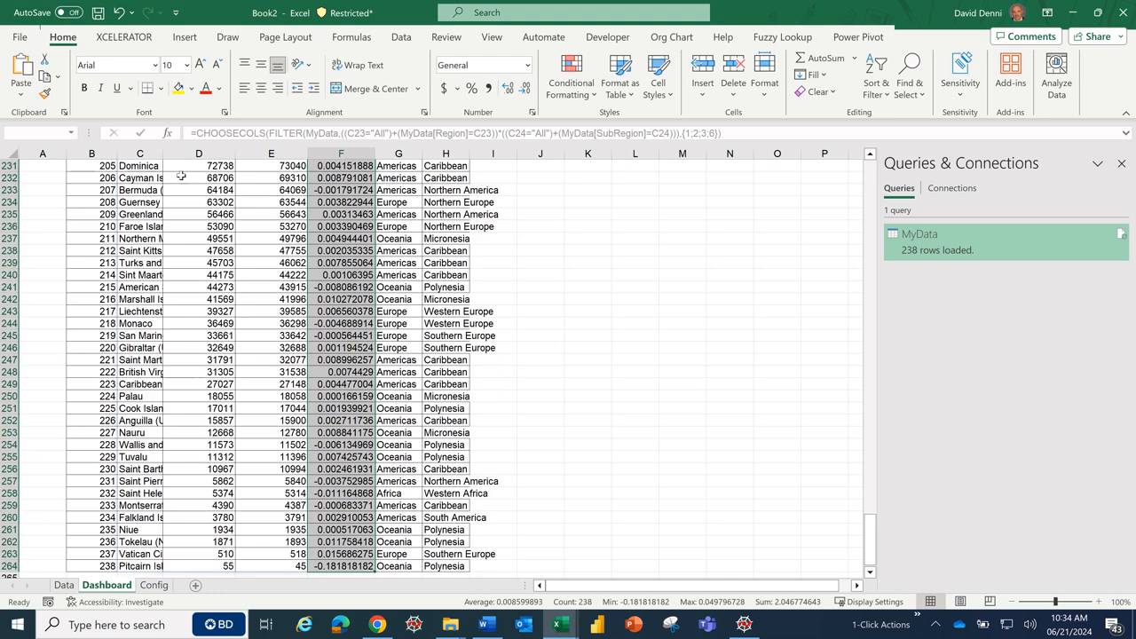
left_click(124, 38)
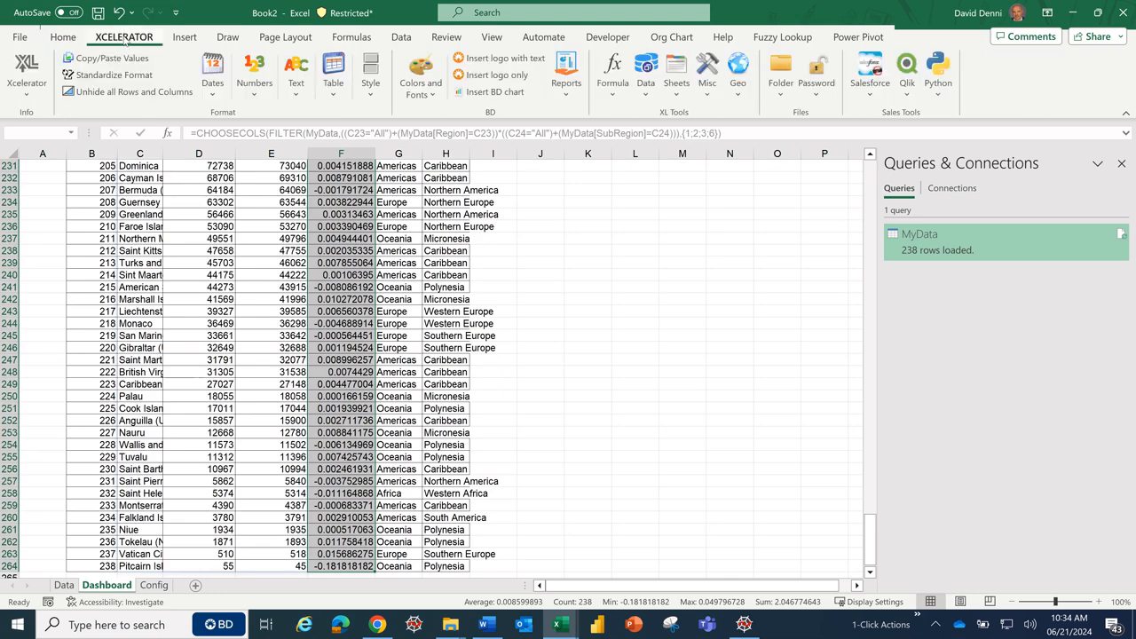
left_click(254, 97)
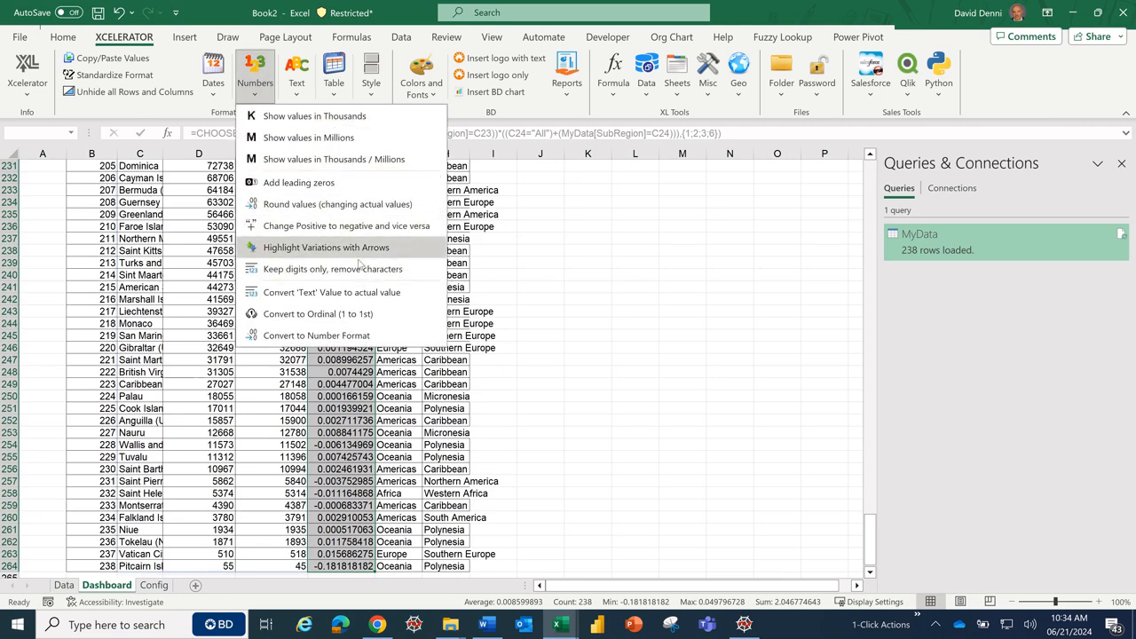
left_click(369, 255)
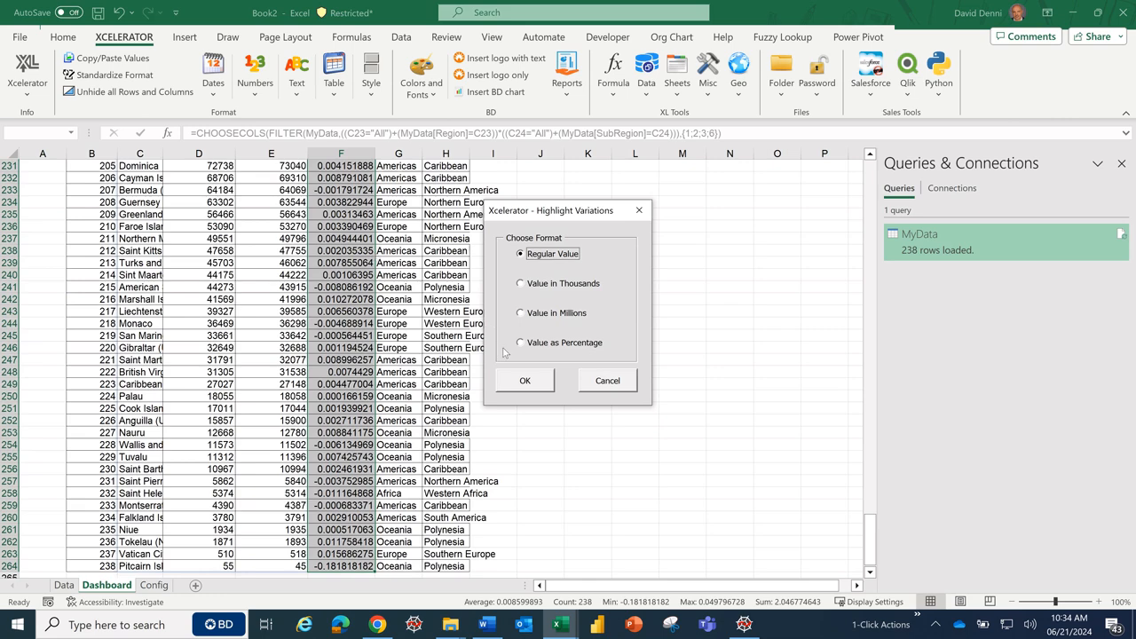
left_click(531, 346)
left_click(544, 384)
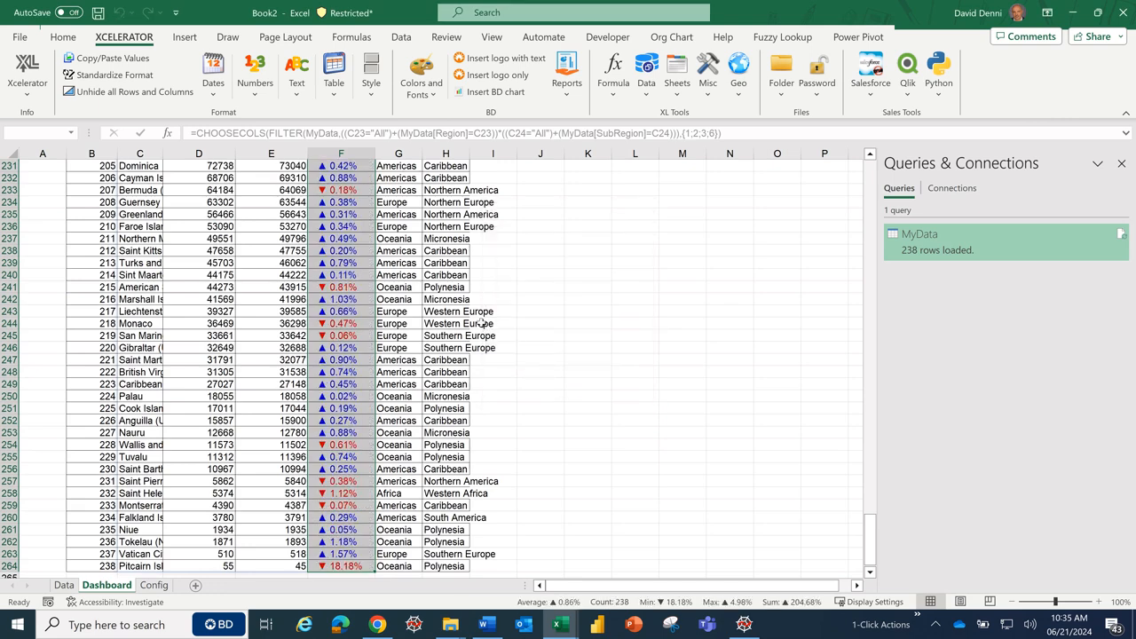
scroll(496, 313, "up", 11)
scroll(496, 313, "up", 13)
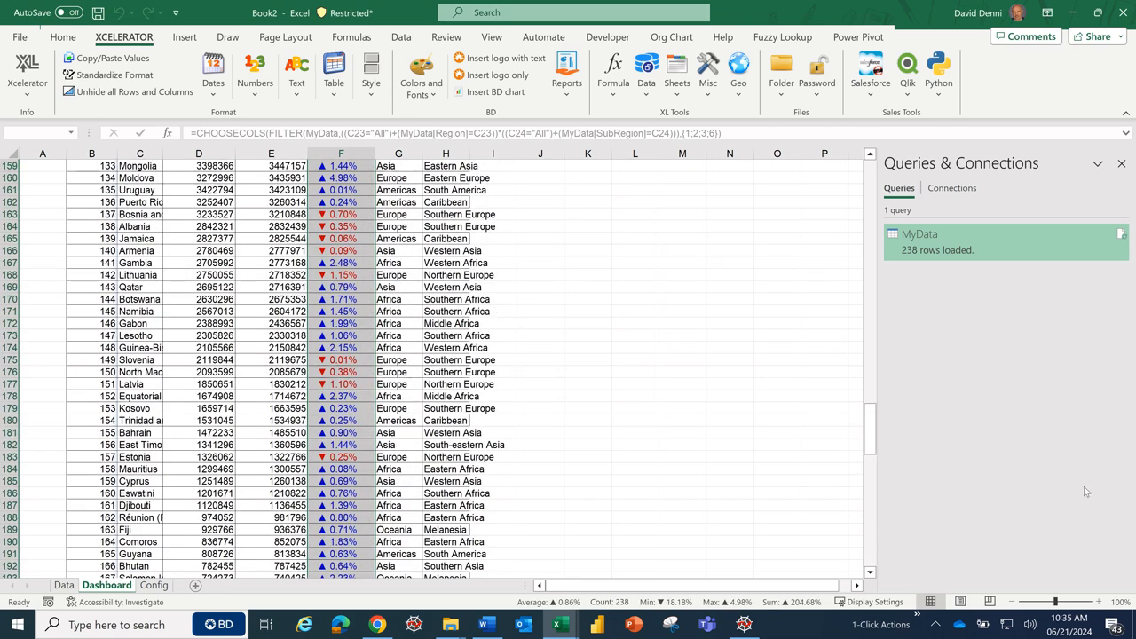
left_click_drag(869, 437, 869, 178)
scroll(466, 358, "down", 7)
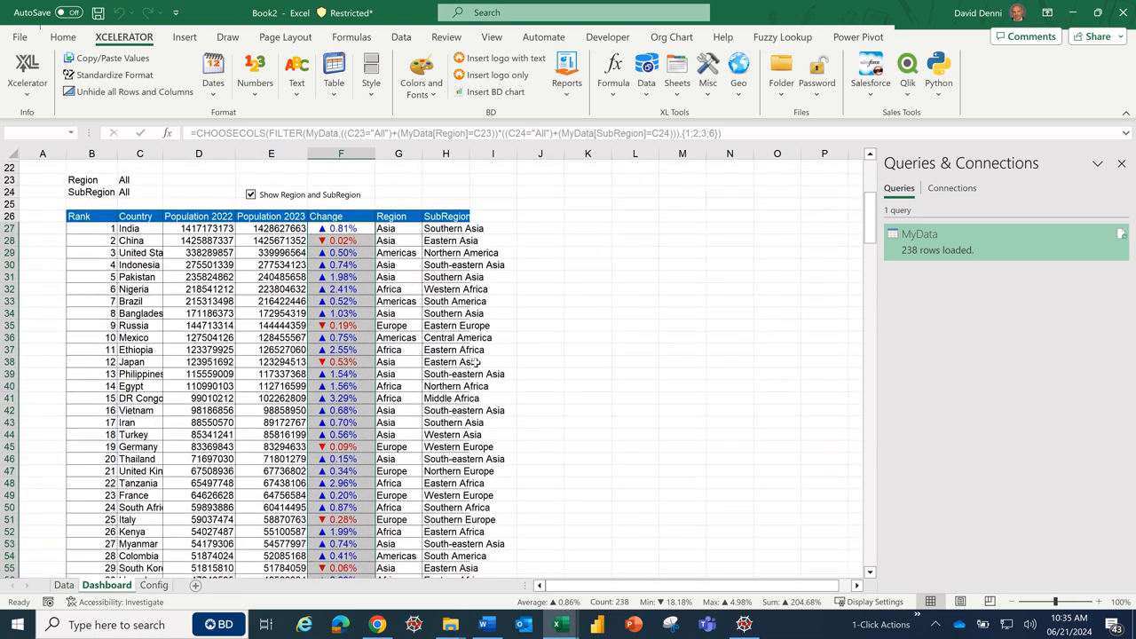
left_click(575, 324)
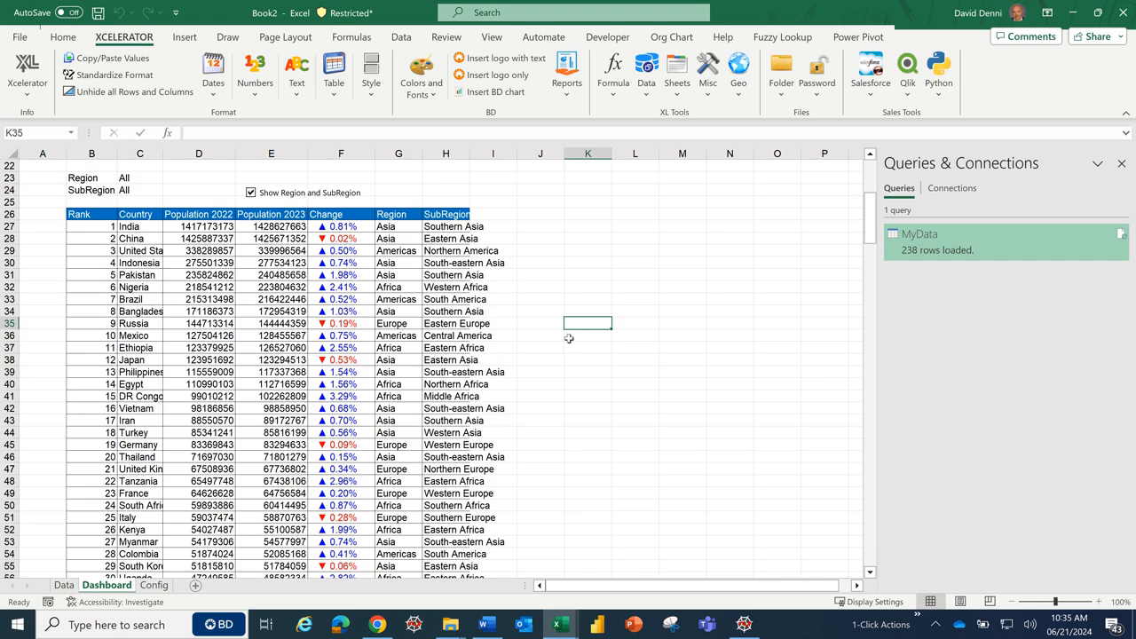
- Examine the custom number format code behind the first Change value in F27, including its positive and negative parts
left_click(341, 228)
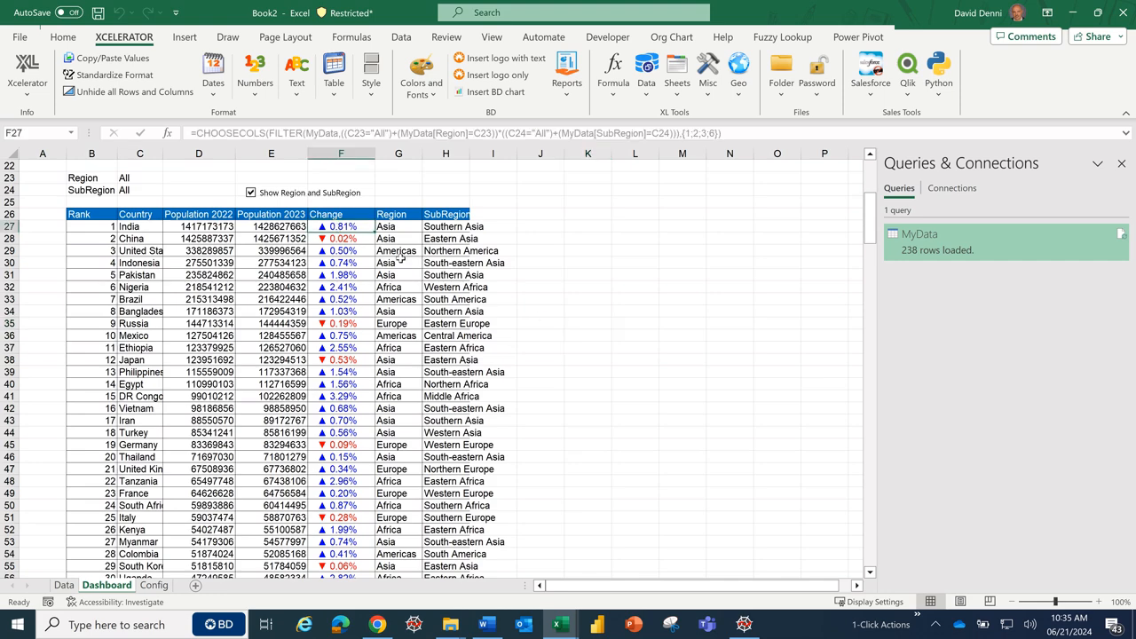
left_click(62, 39)
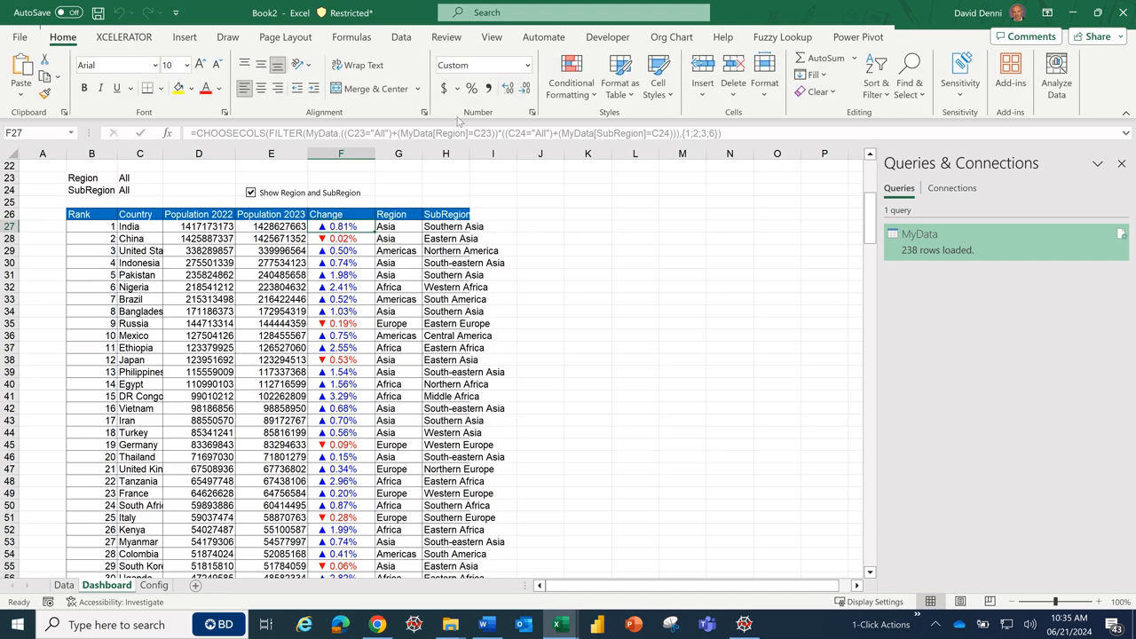
left_click(532, 112)
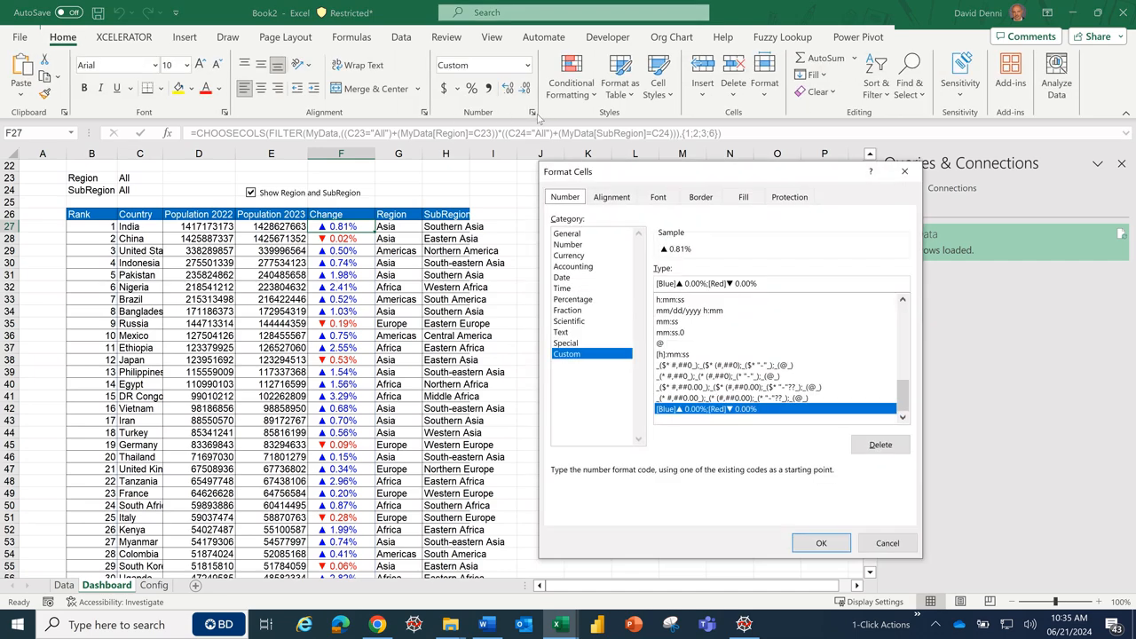
left_click(783, 285)
left_click_drag(783, 284, 635, 257)
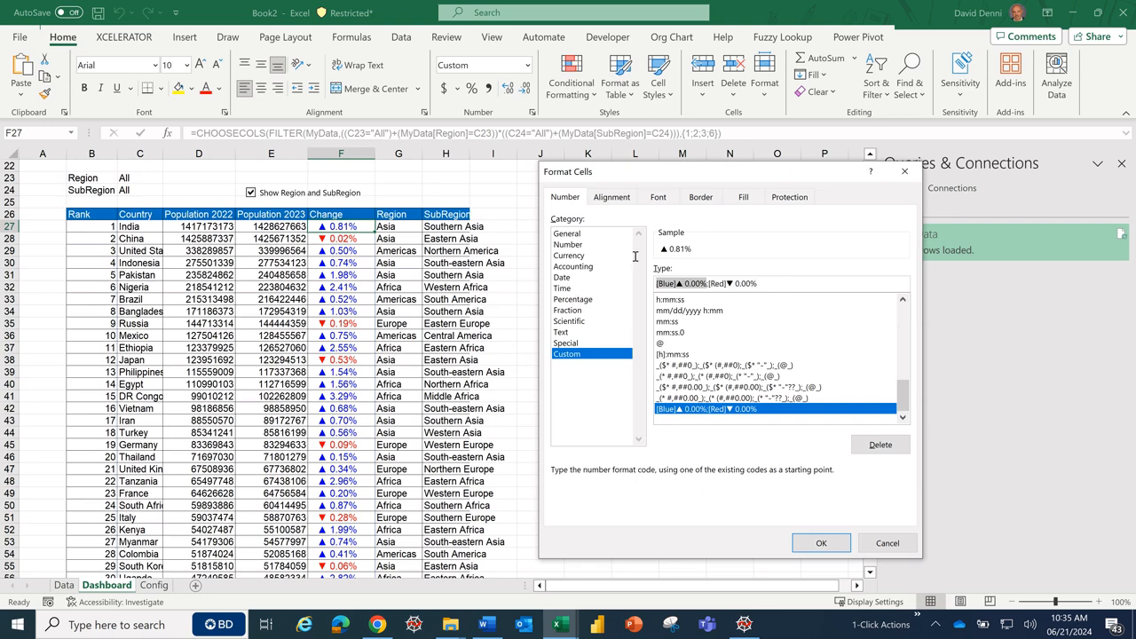
left_click(782, 284)
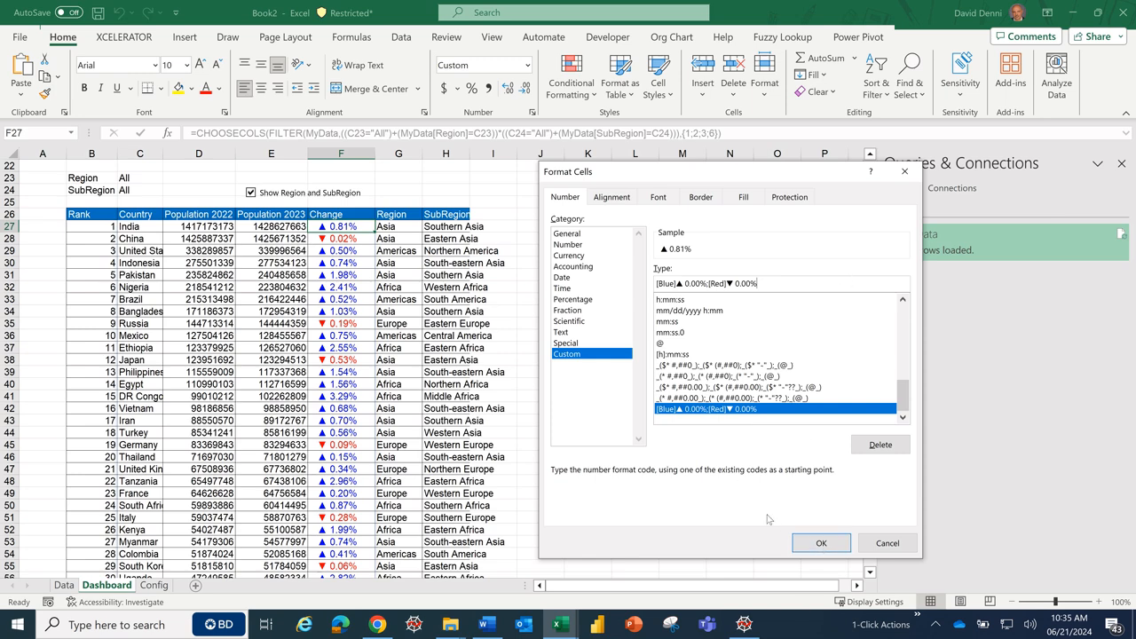
left_click(816, 543)
left_click(702, 407)
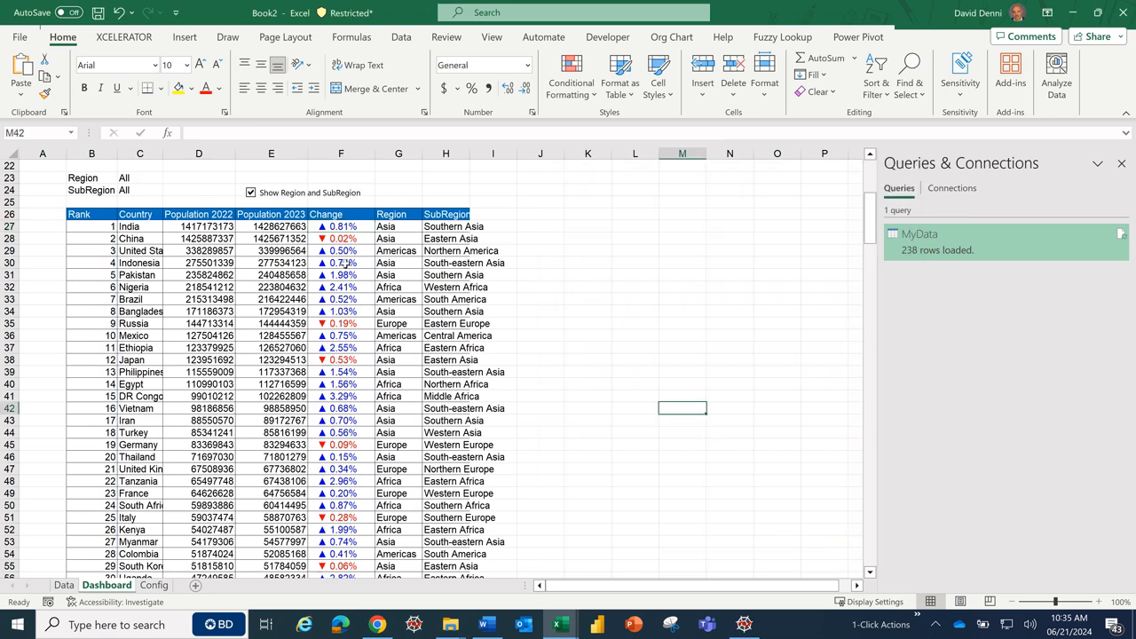
- Format all Population 2022 and Population 2023 values as Number with 0 decimal places and a 1000 separator
left_click_drag(201, 227, 282, 227)
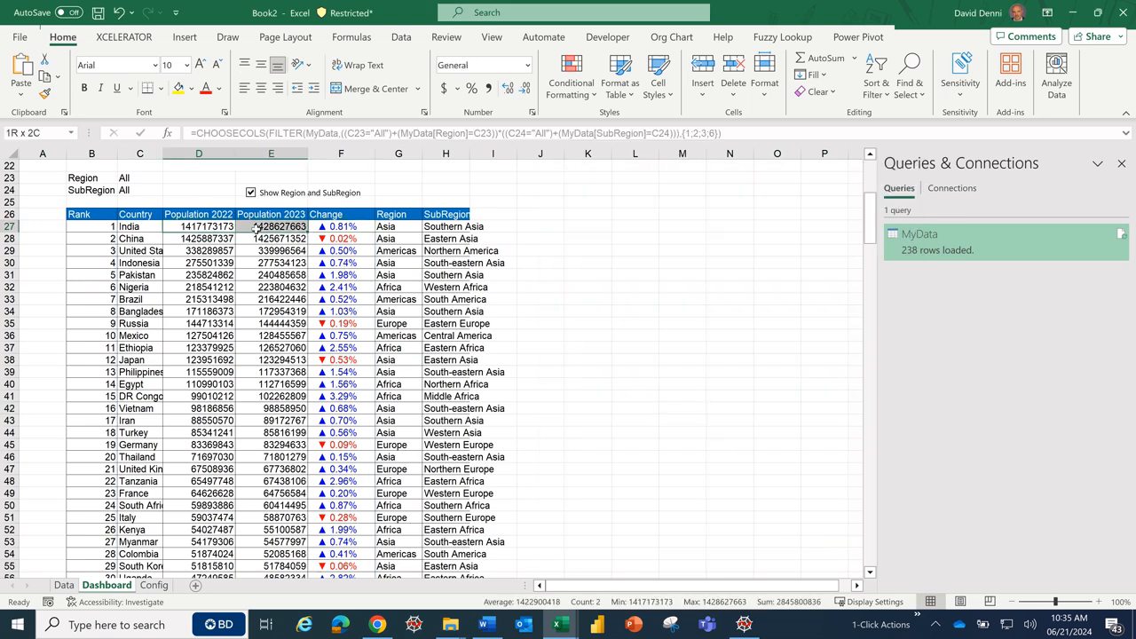
key("ctrl+shift+Down")
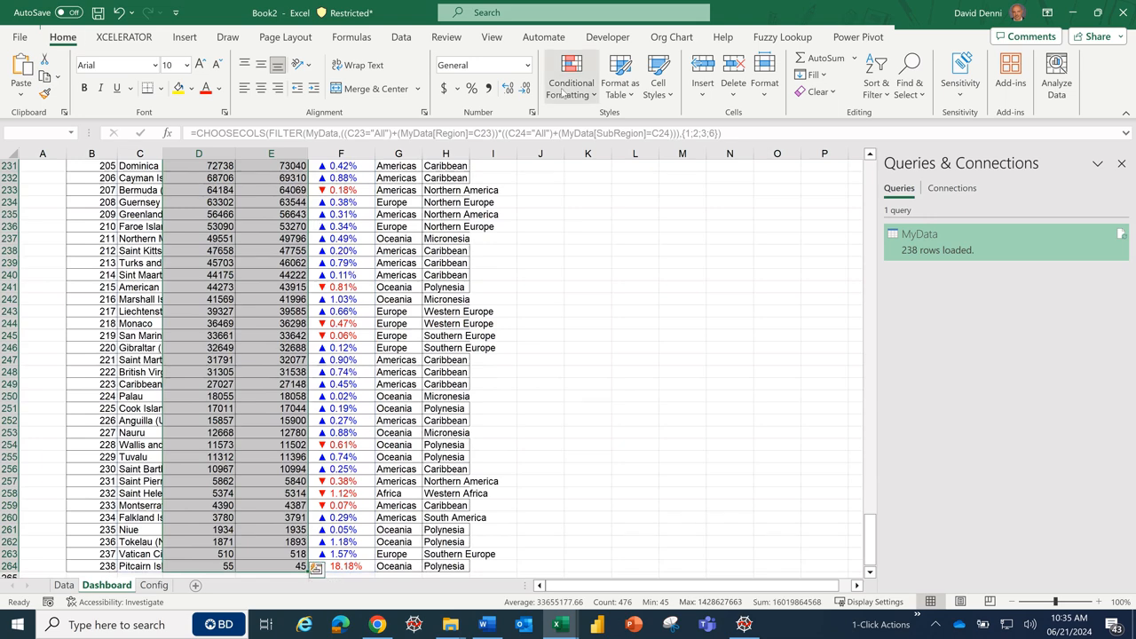
left_click(532, 113)
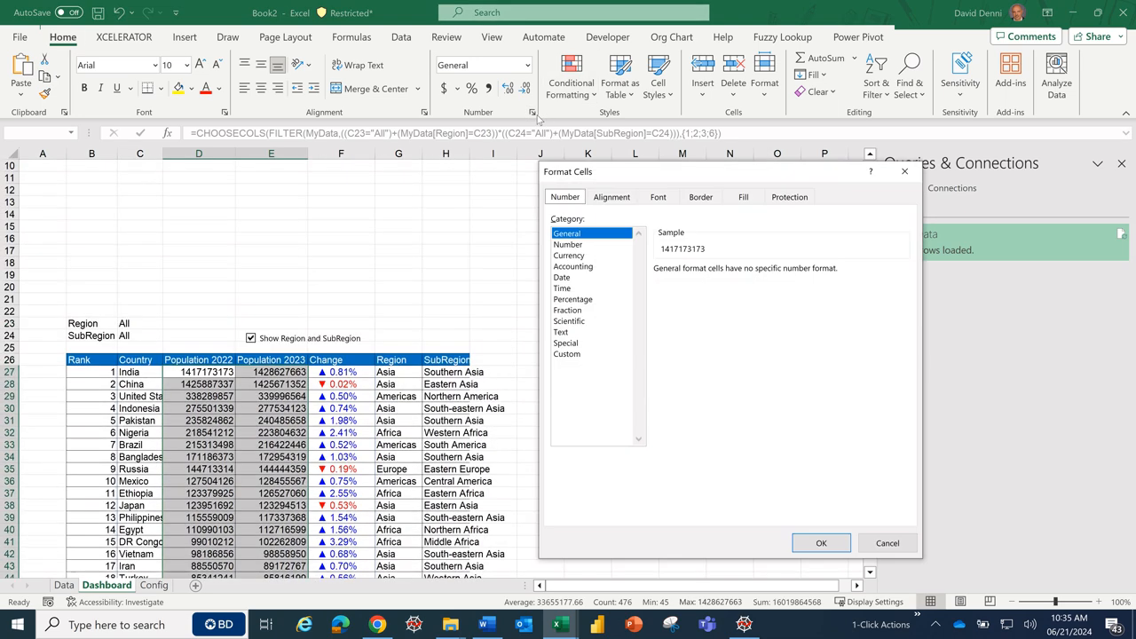
left_click(577, 246)
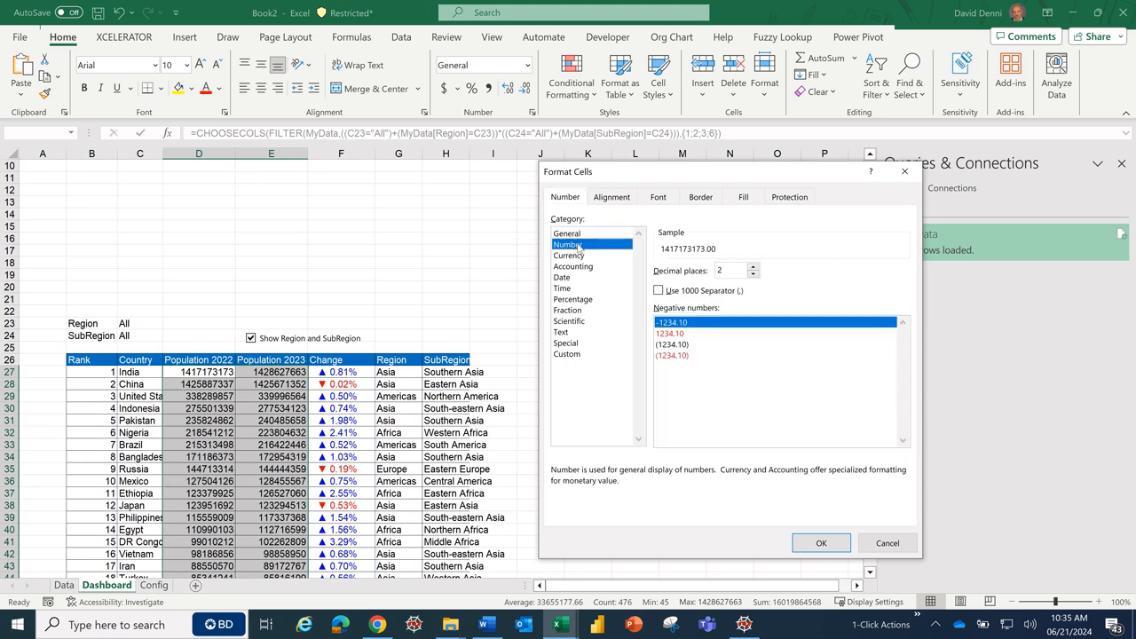
left_click(754, 275)
left_click(754, 275)
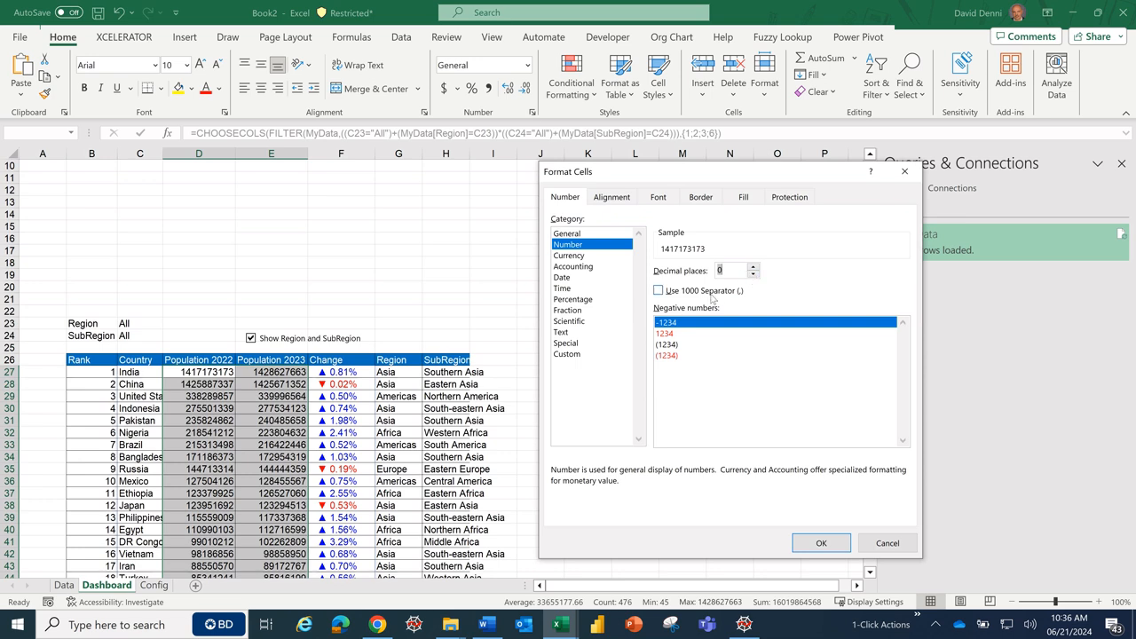
left_click(722, 293)
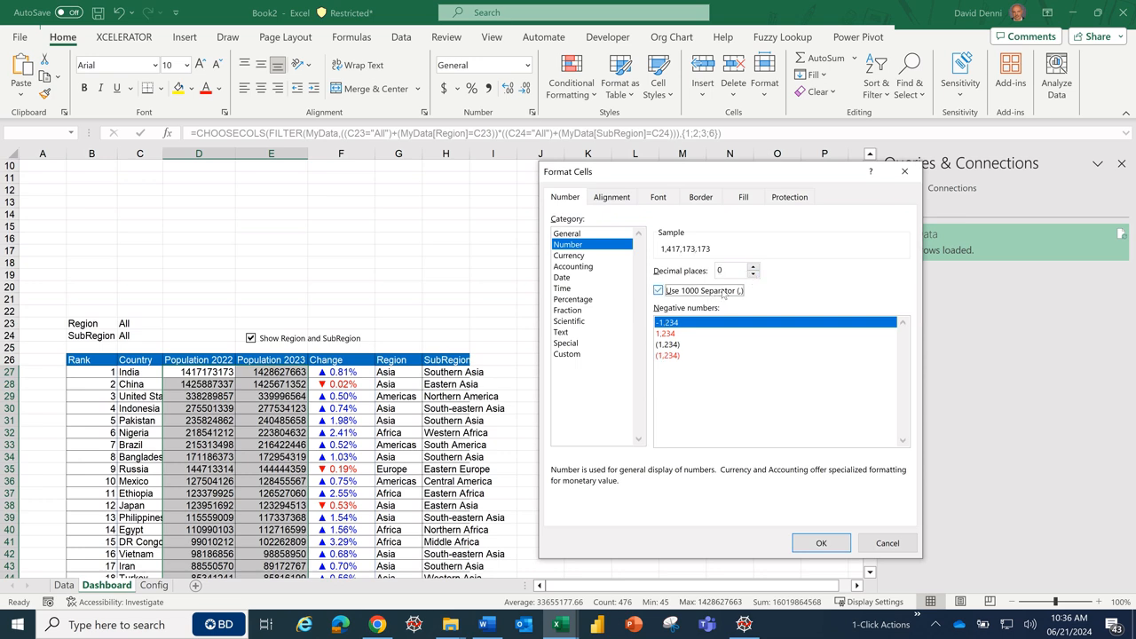
left_click(821, 543)
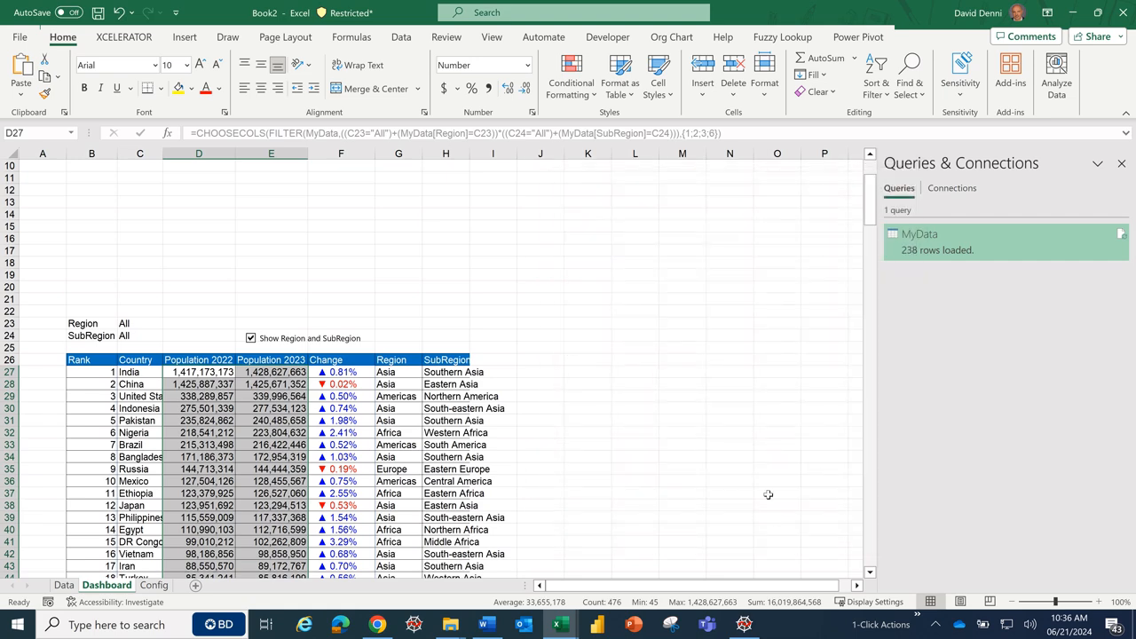
left_click(768, 484)
scroll(710, 423, "down", 2)
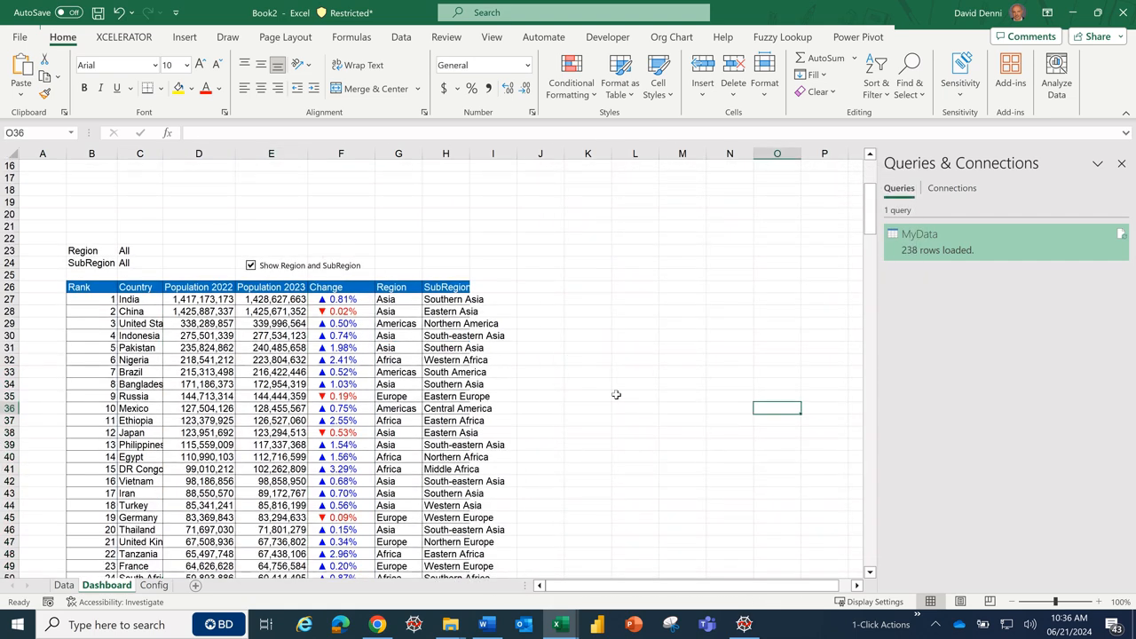
- Autofit the widths of the Country, Region and SubRegion columns (C, G and H) to their contents
double_click(162, 156)
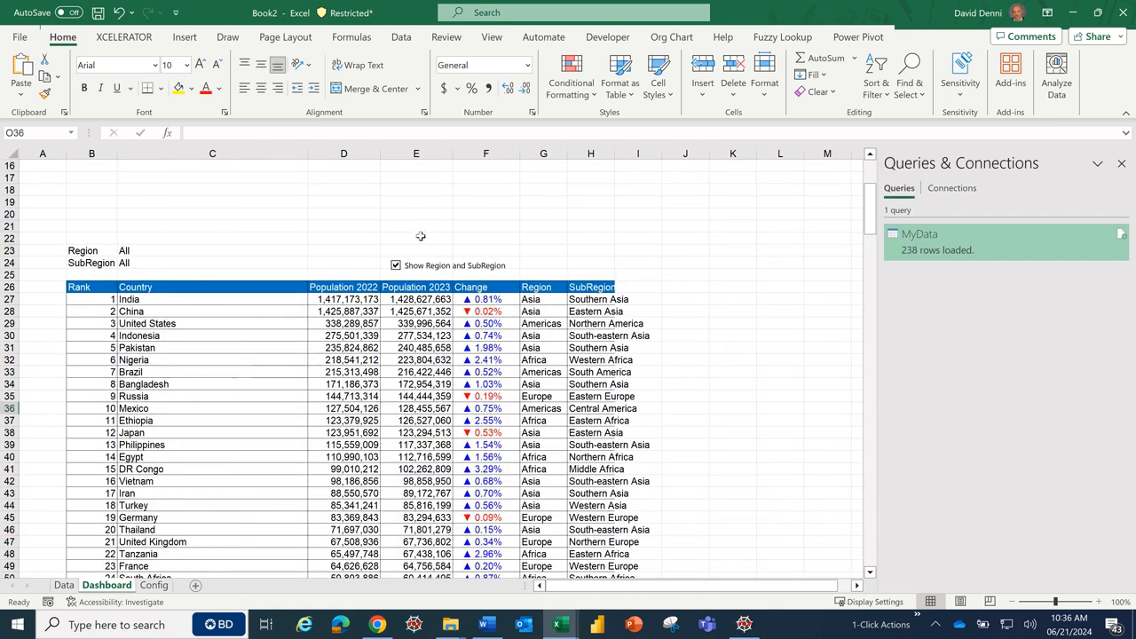
double_click(567, 148)
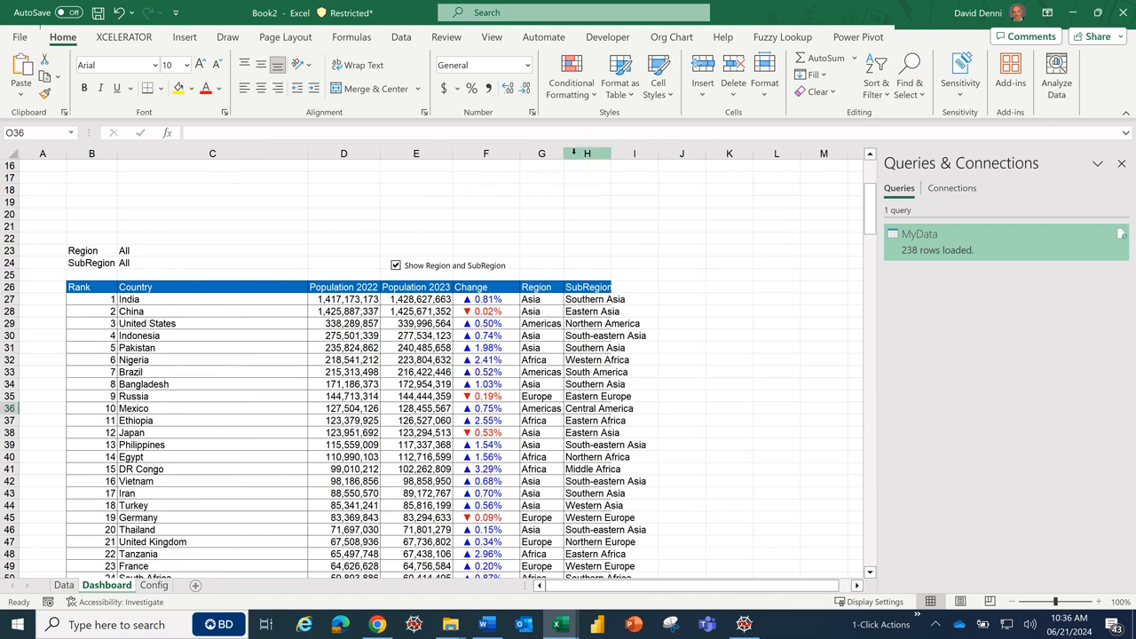
double_click(611, 153)
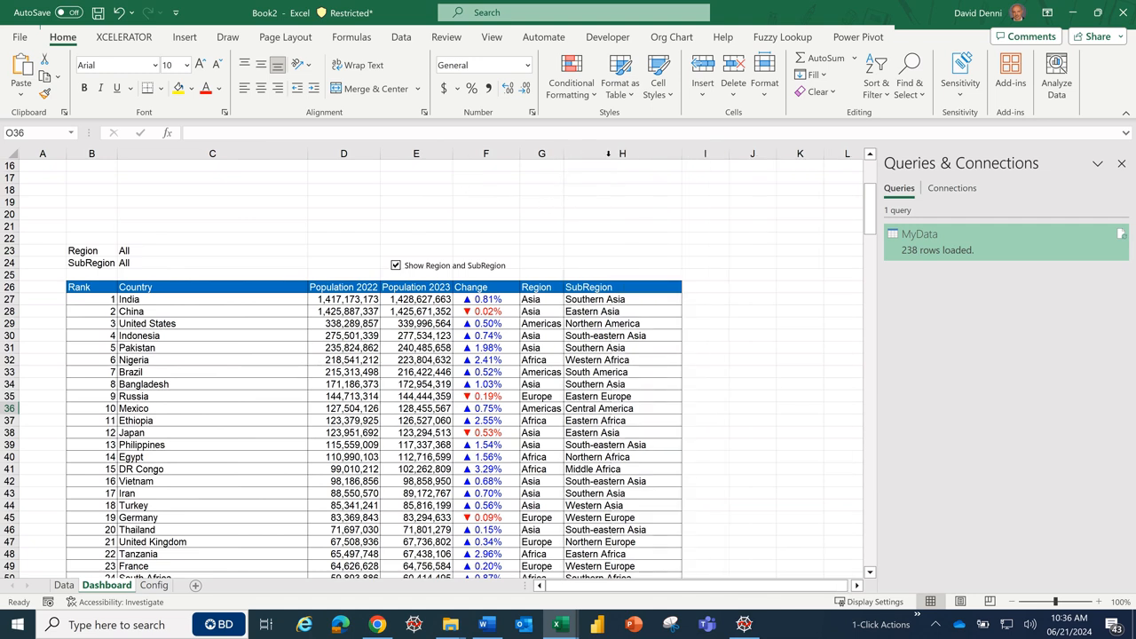
left_click(772, 407)
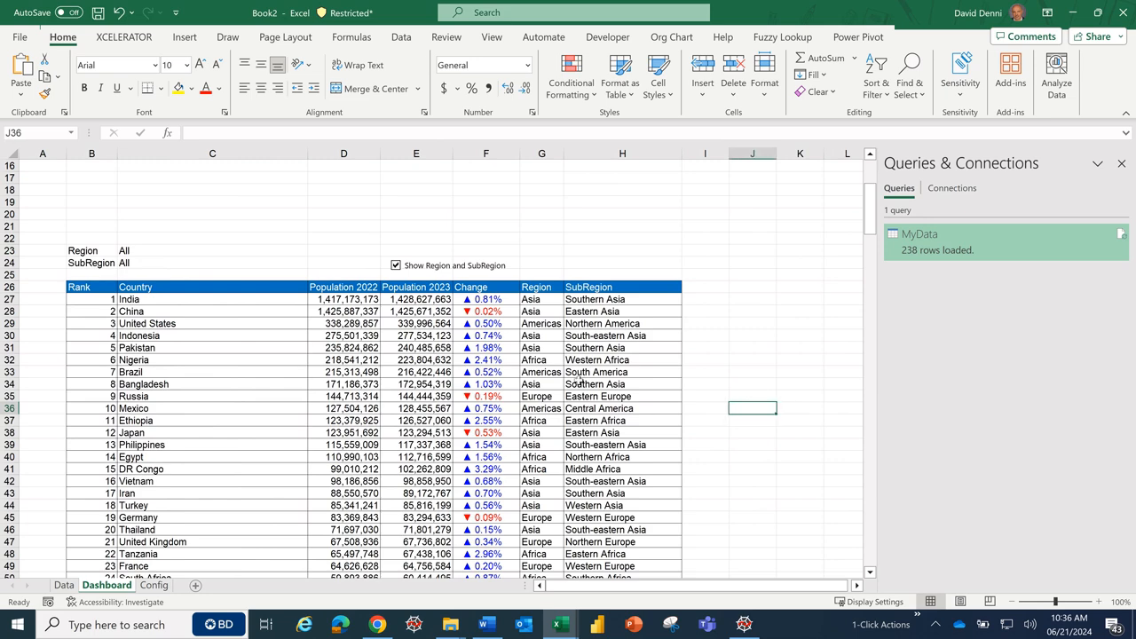
- Merge and center cells G6:H6 above the table and enter the heading "Top 2 Increases"
scroll(580, 380, "up", 3)
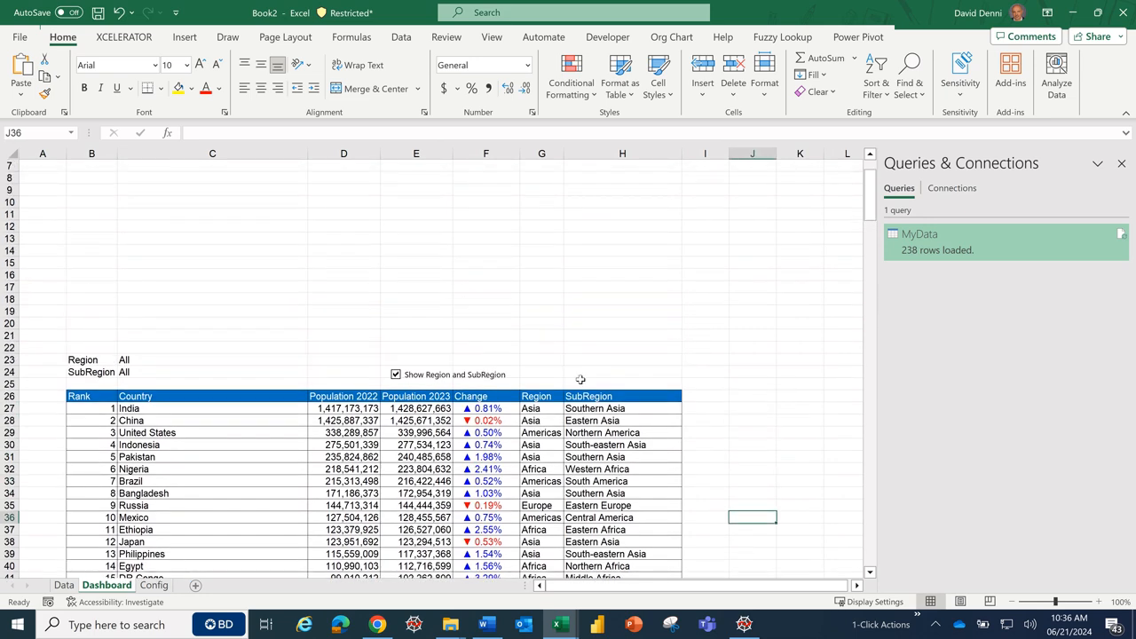
scroll(580, 380, "up", 2)
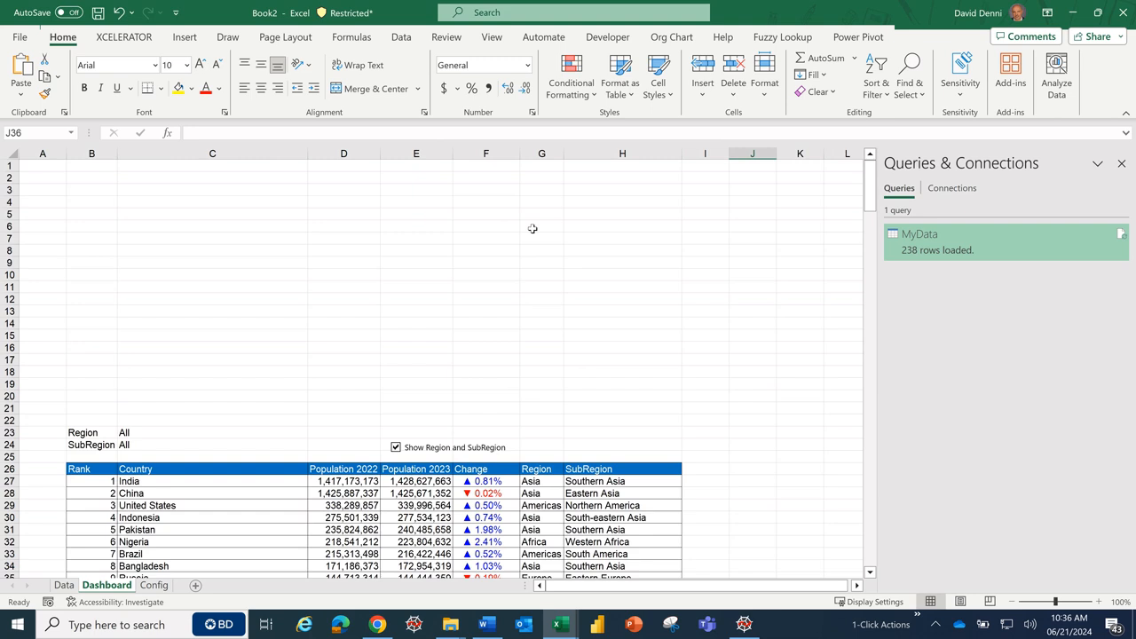
left_click_drag(532, 229, 674, 227)
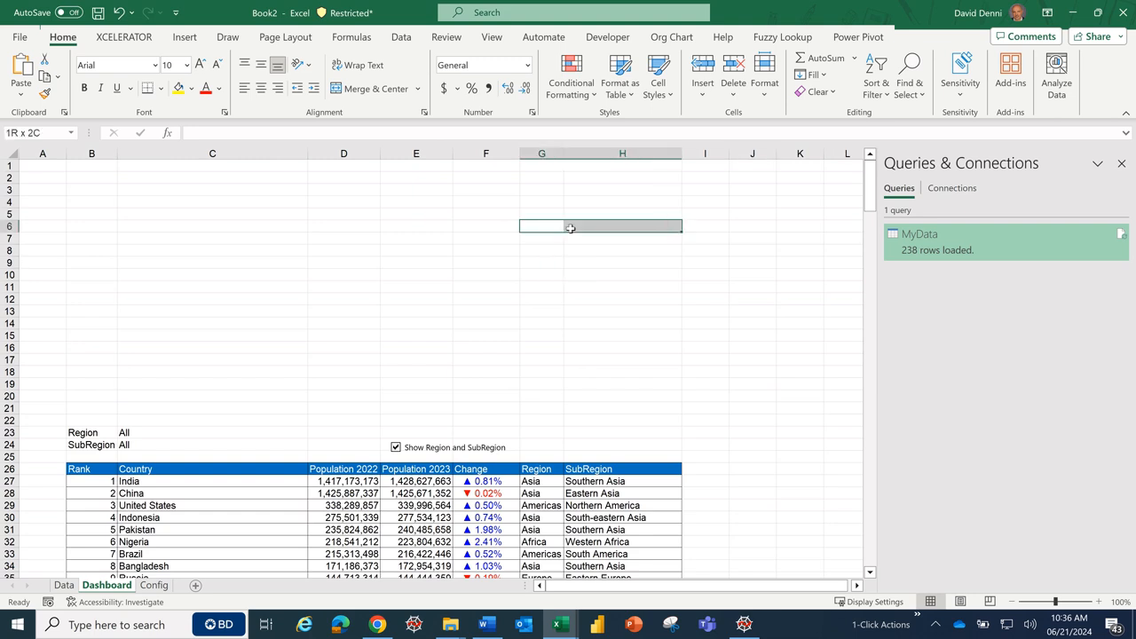
left_click(375, 89)
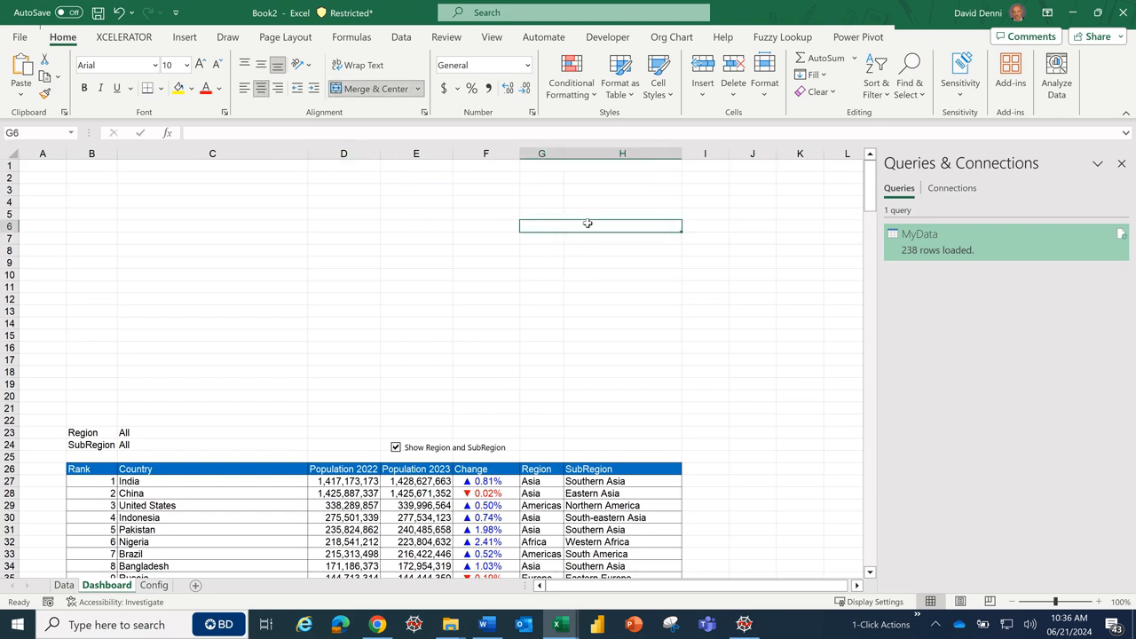
type("Top")
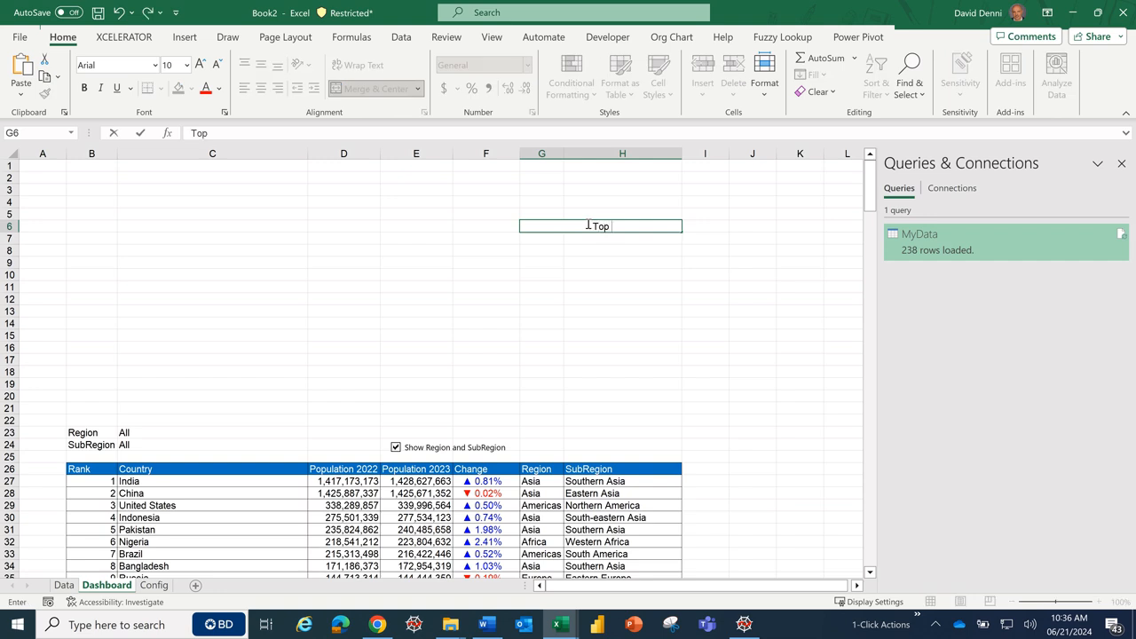
type(" 2 Increases")
key("Return")
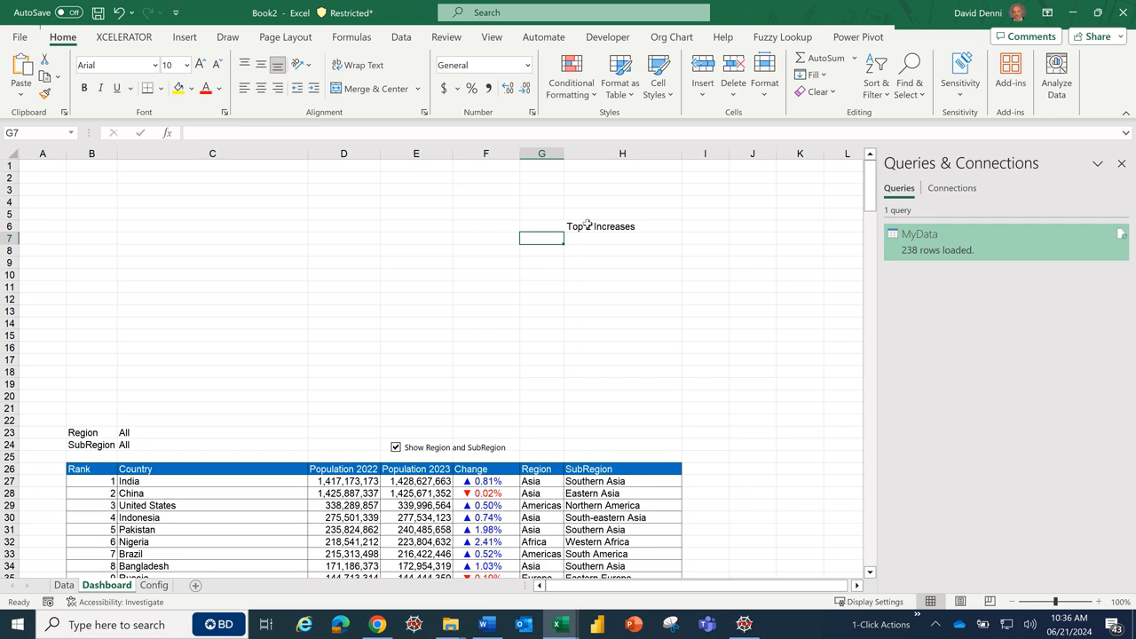
- Change the number in the merged G6 heading so that it reads "Top 3 Increases"
left_click(557, 260)
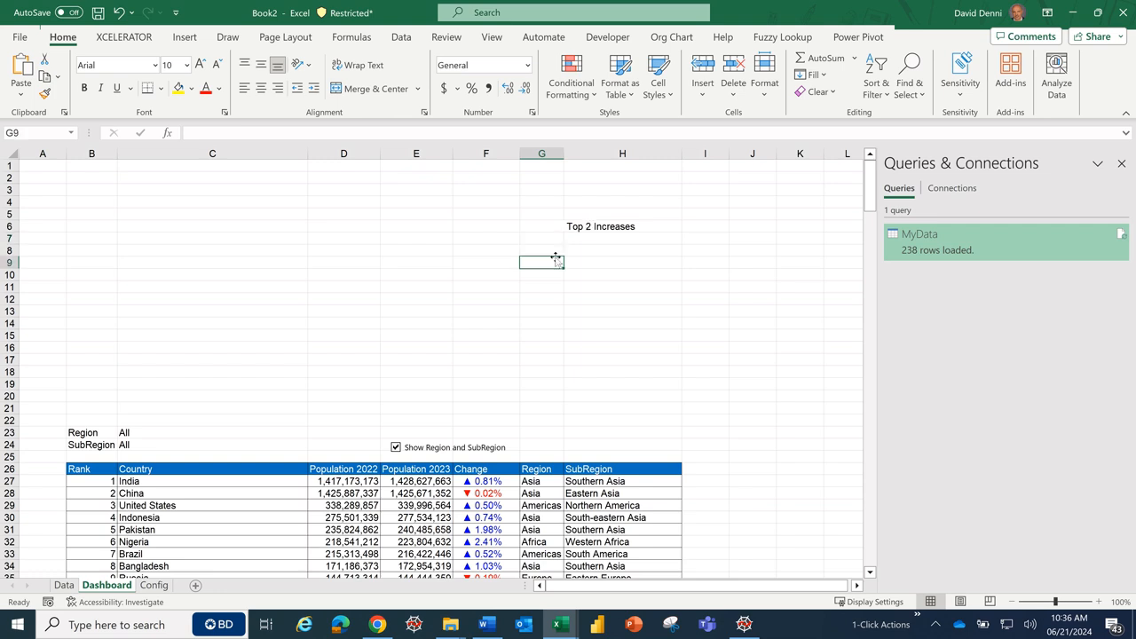
left_click(551, 240)
left_click(586, 228)
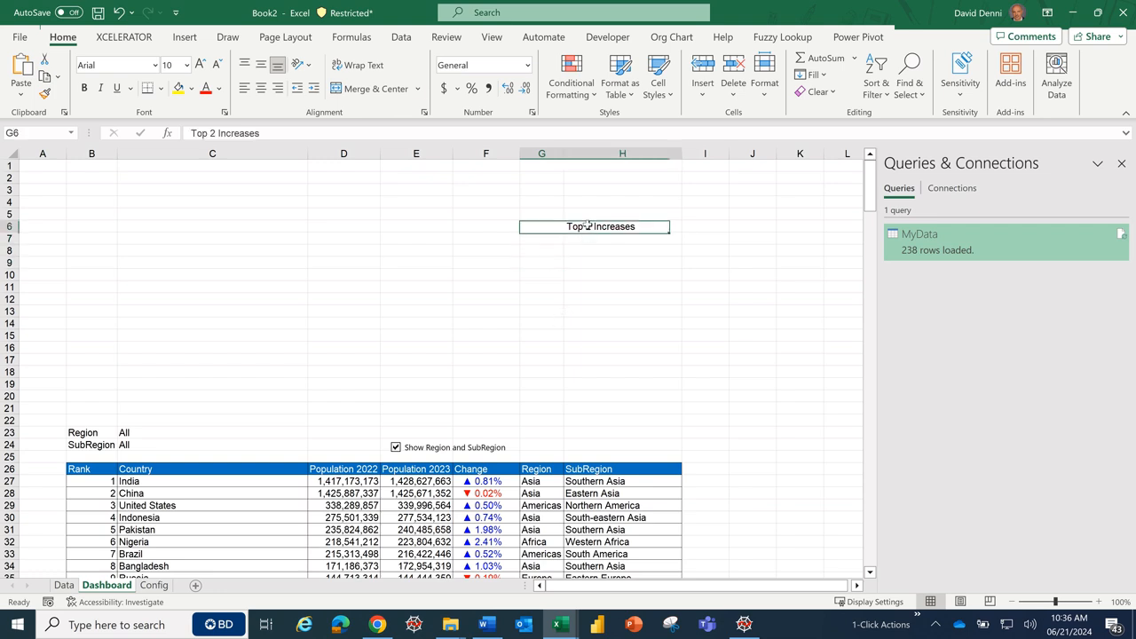
left_click(206, 133)
key("Delete")
type("3")
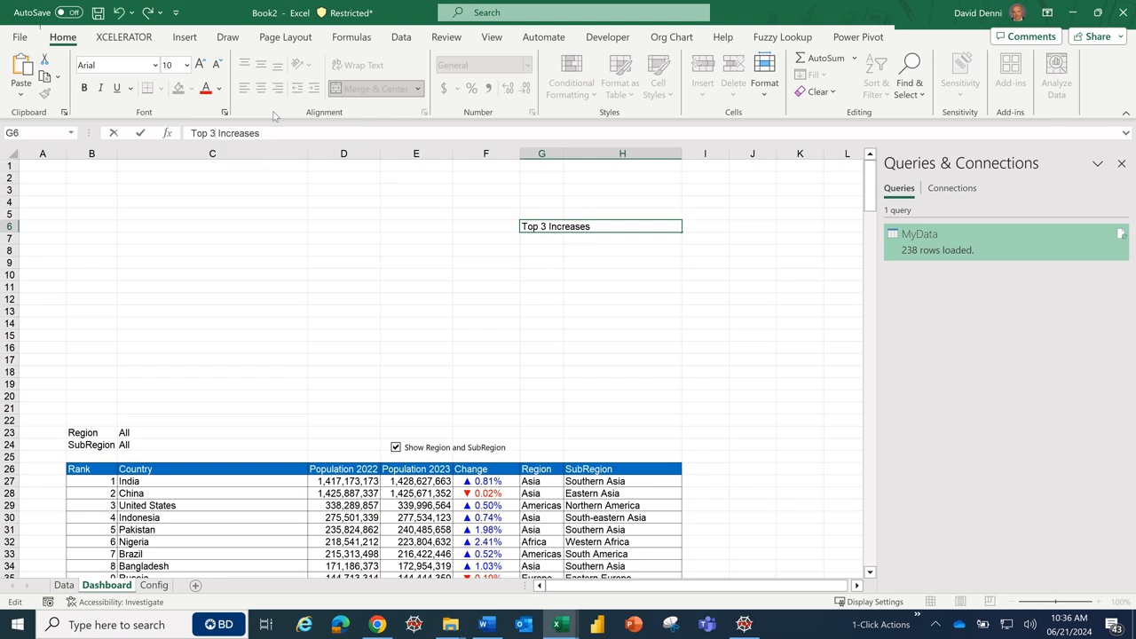
key("Return")
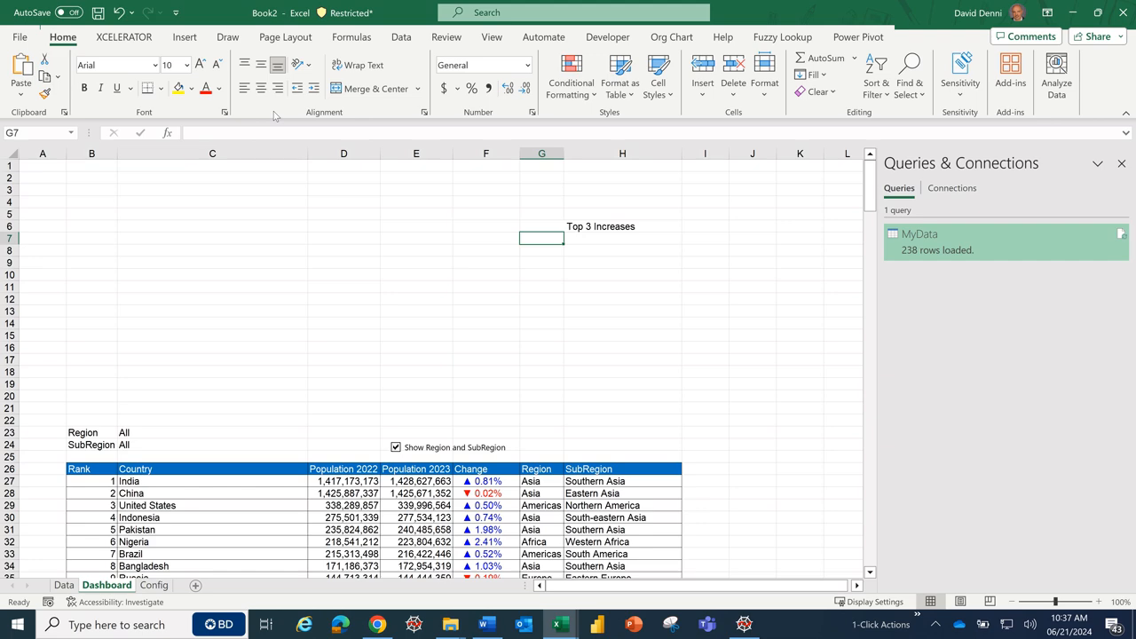
- Review the Data sheet's Country and Change columns, and start a formula in Dashboard cell G7 with FILTER nested in SORT inside CHOOSECOLS
left_click(64, 585)
left_click(125, 153)
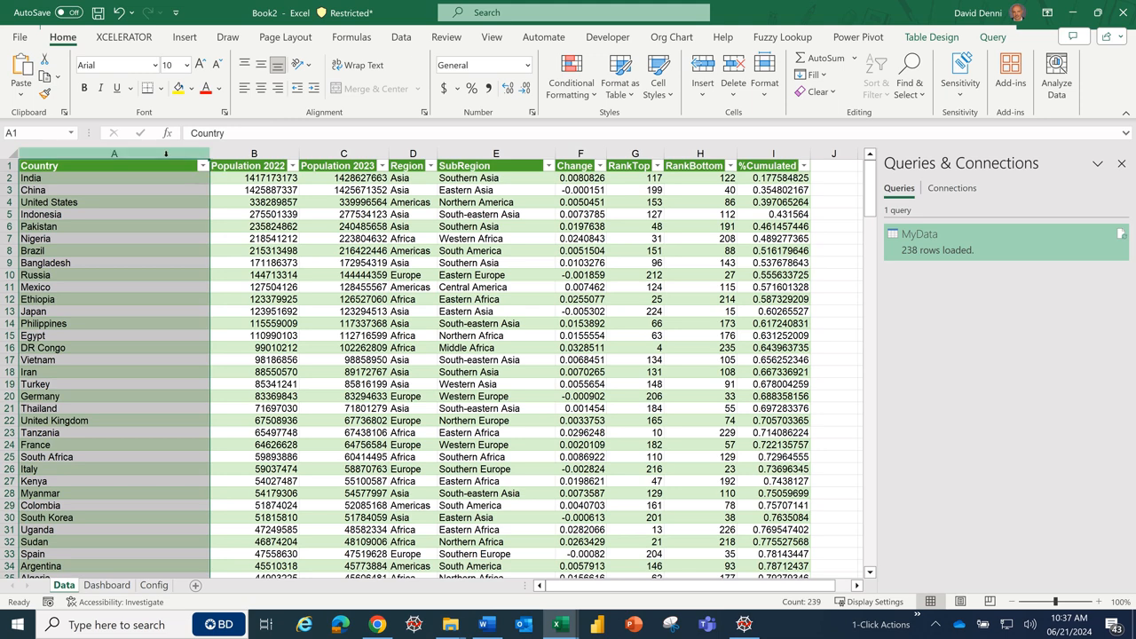
left_click(581, 153)
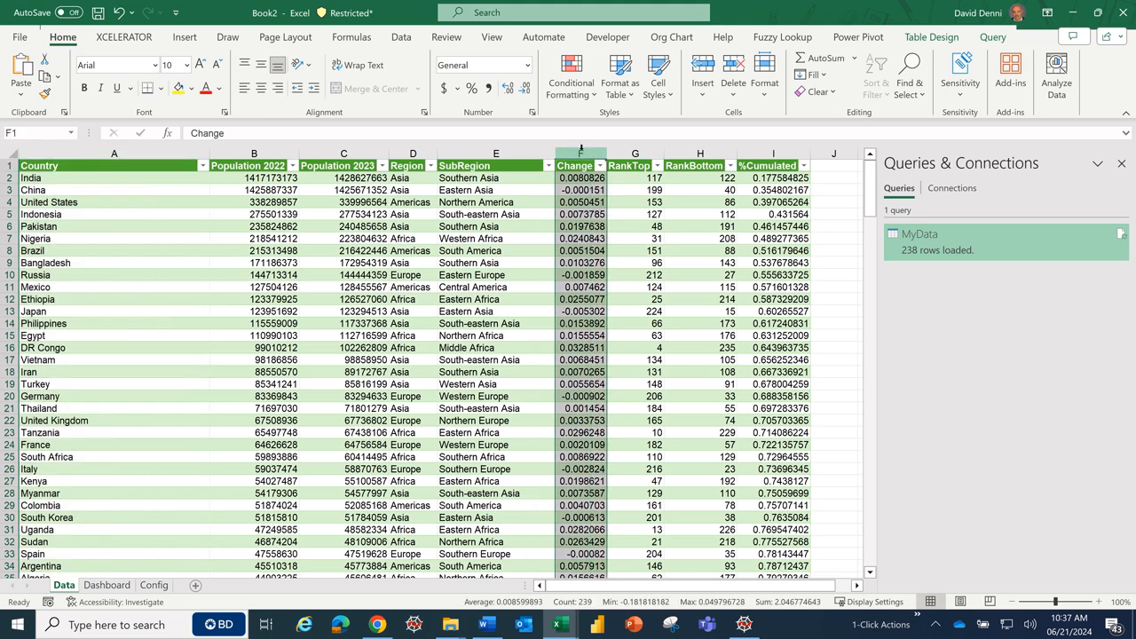
left_click(156, 153)
left_click(107, 585)
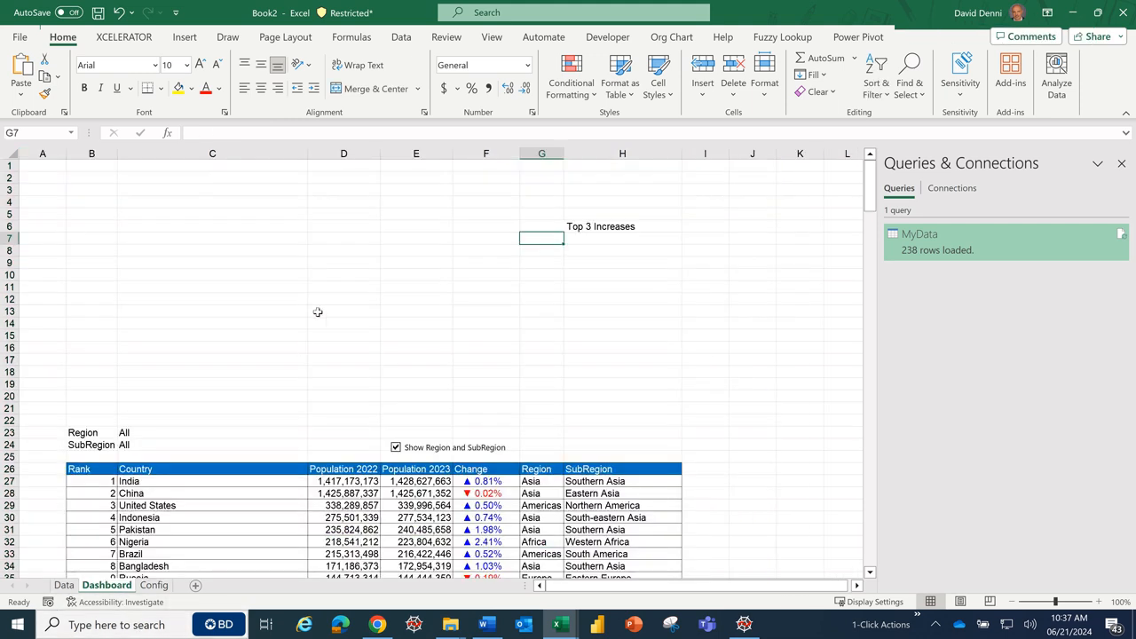
left_click(613, 297)
left_click(540, 238)
type("=choose")
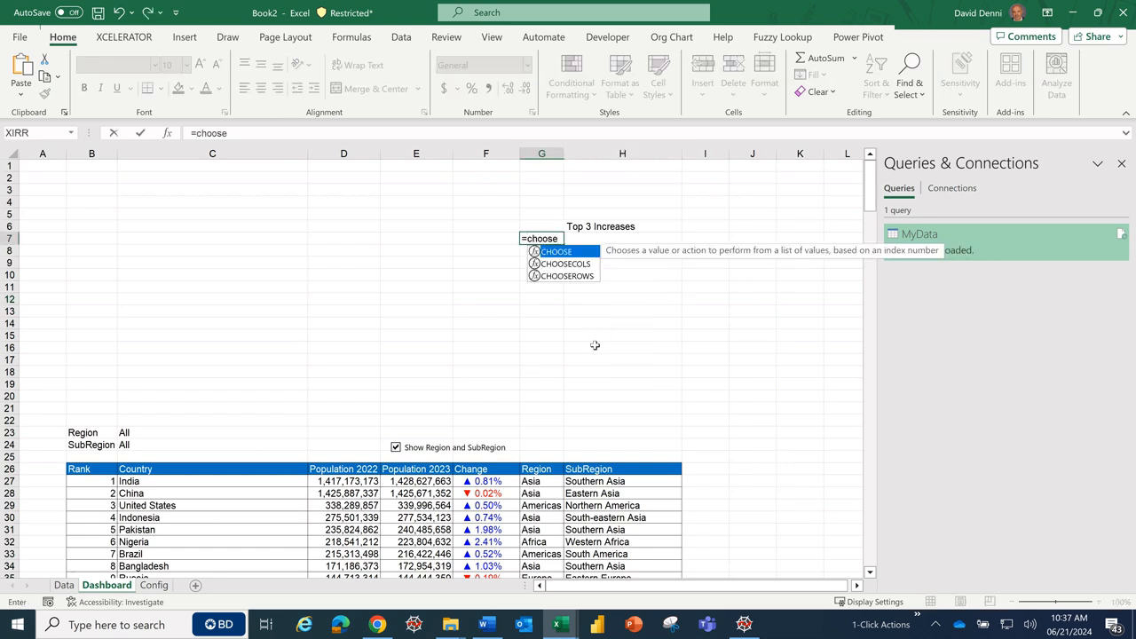
double_click(579, 263)
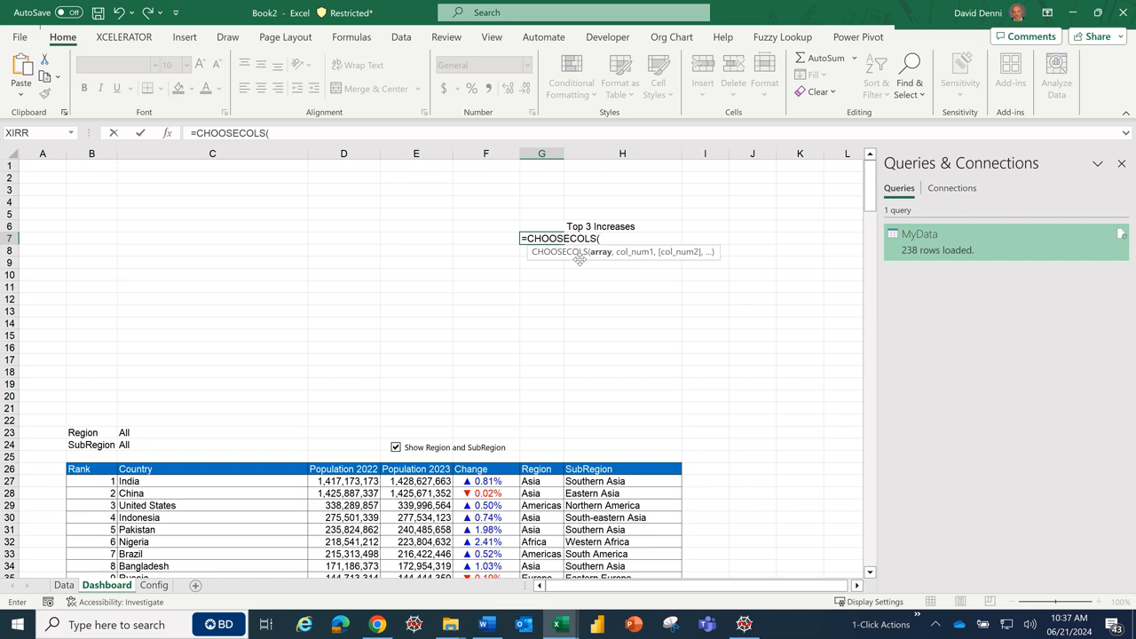
type("sort(")
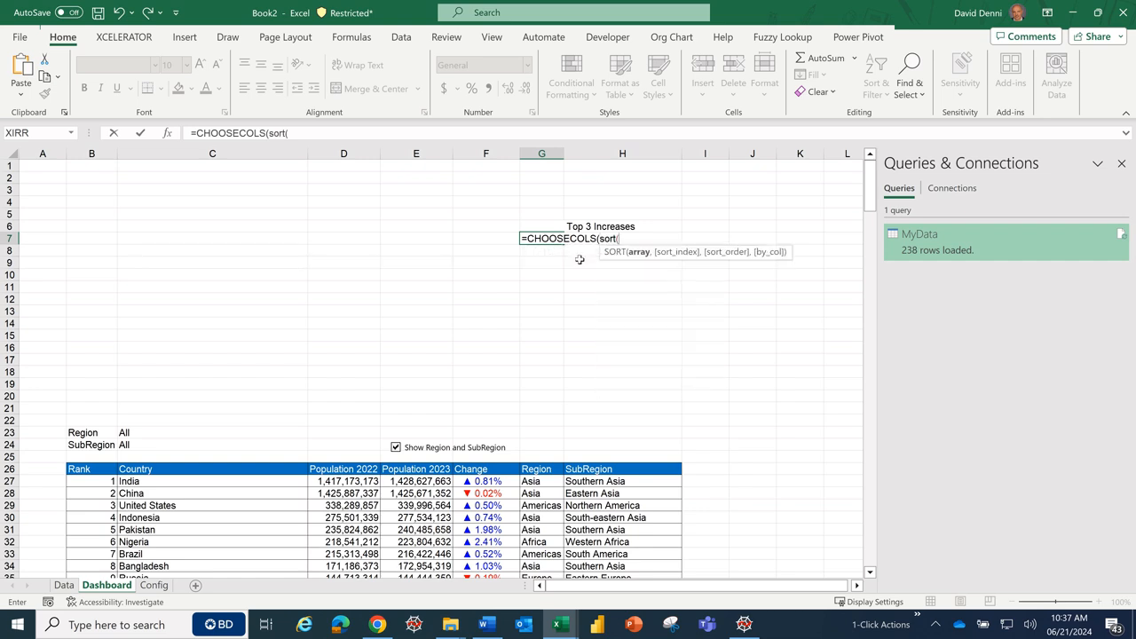
type("filter")
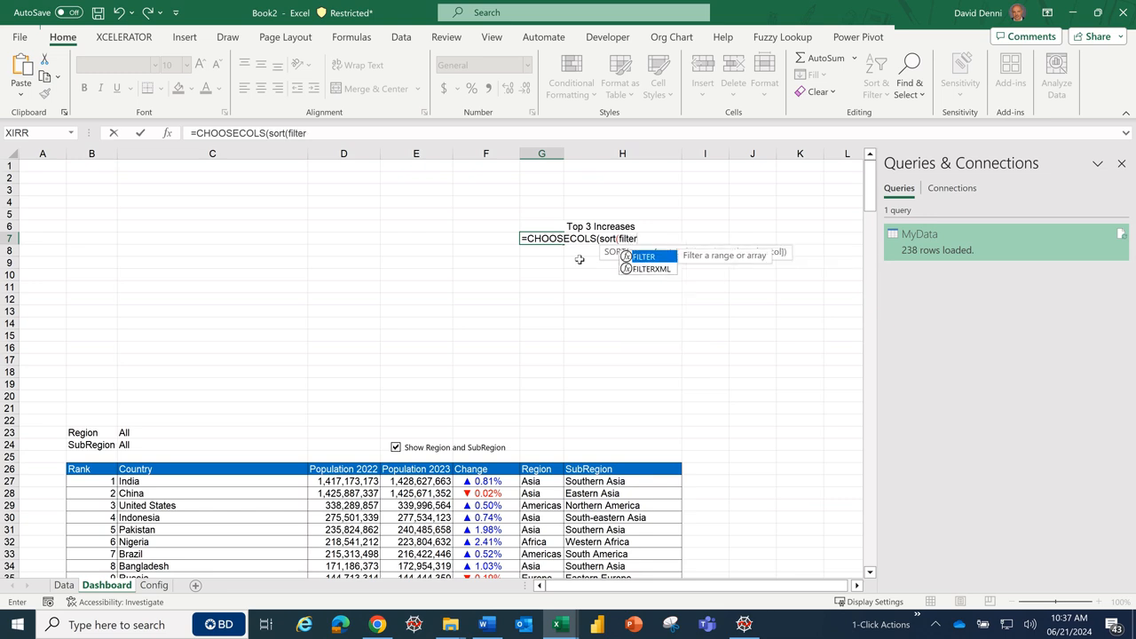
type("(")
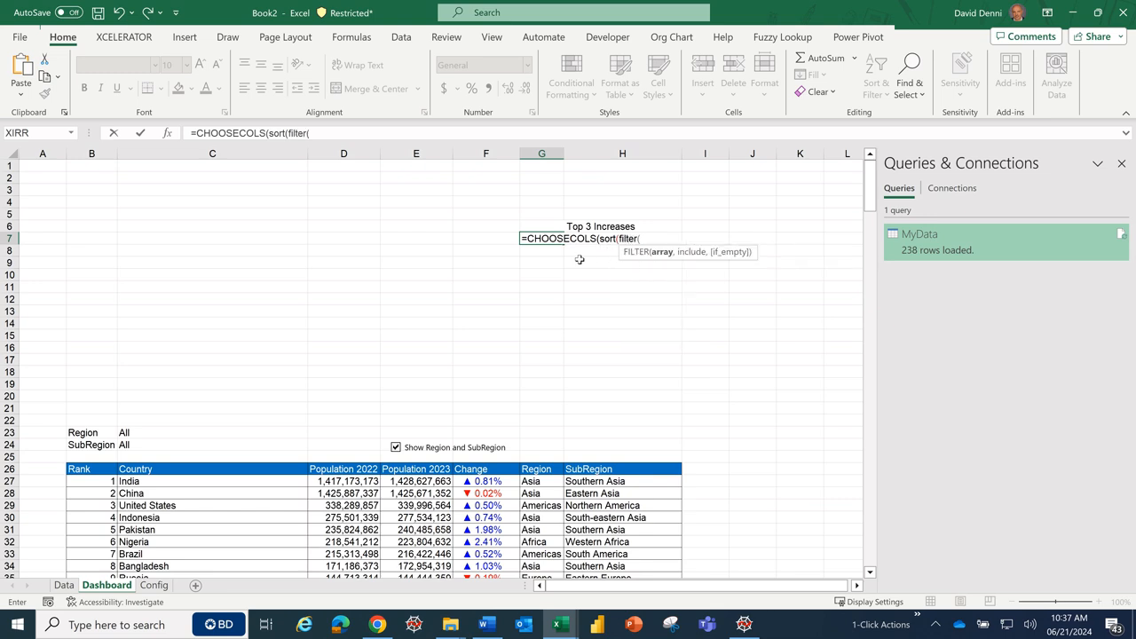
- Set the FILTER part of the G7 formula to keep MyData rows where MyData[RankTop]<4
type("my")
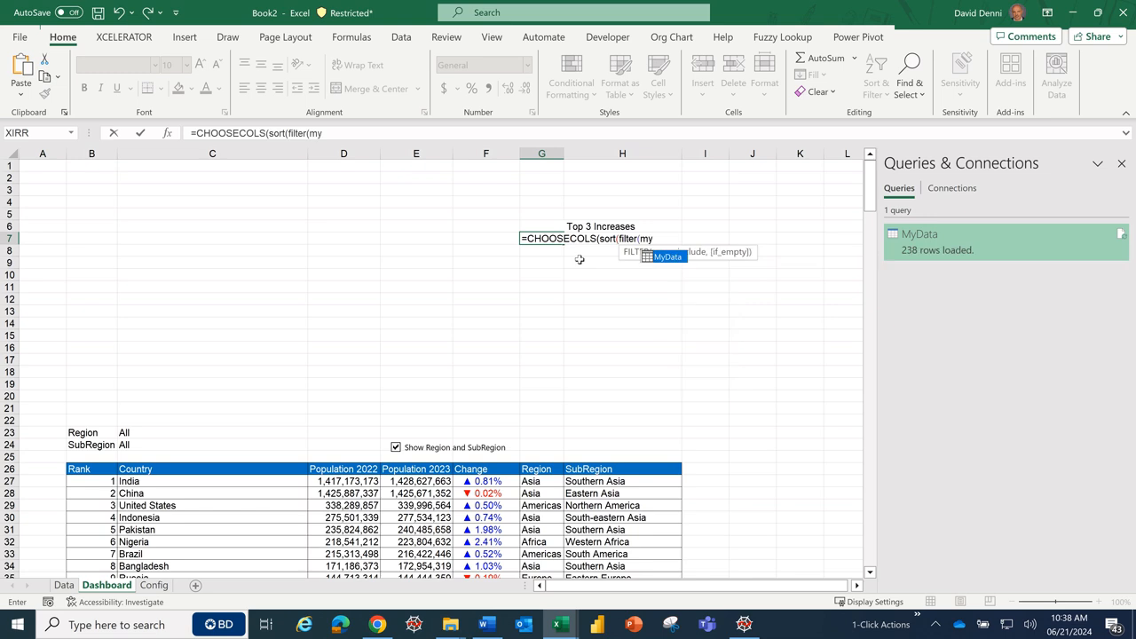
double_click(673, 256)
type(",")
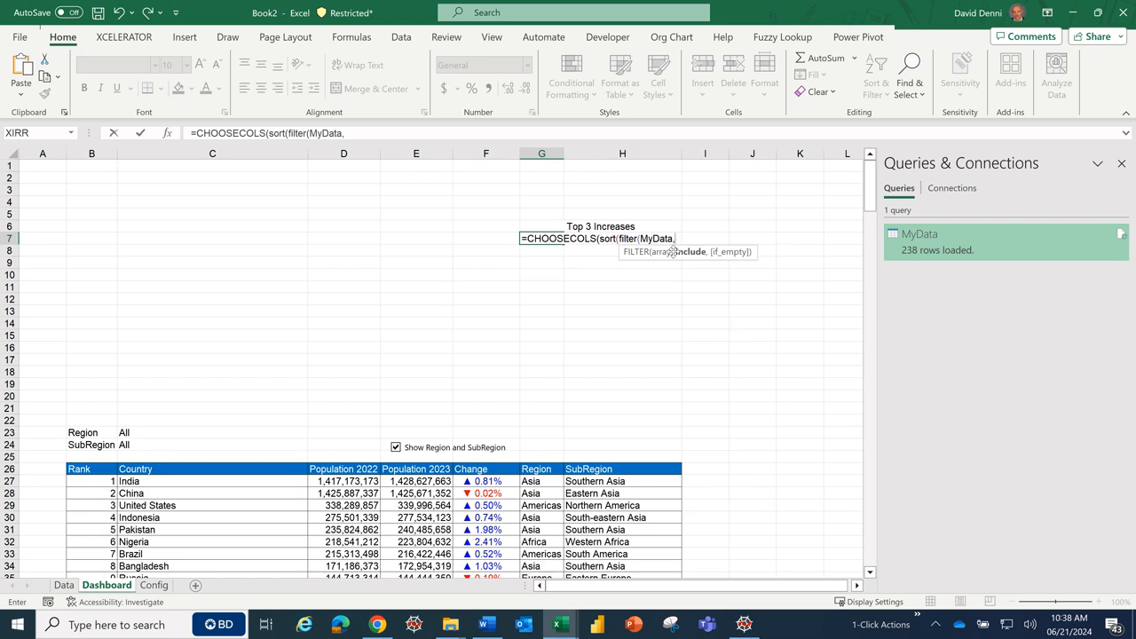
type("my")
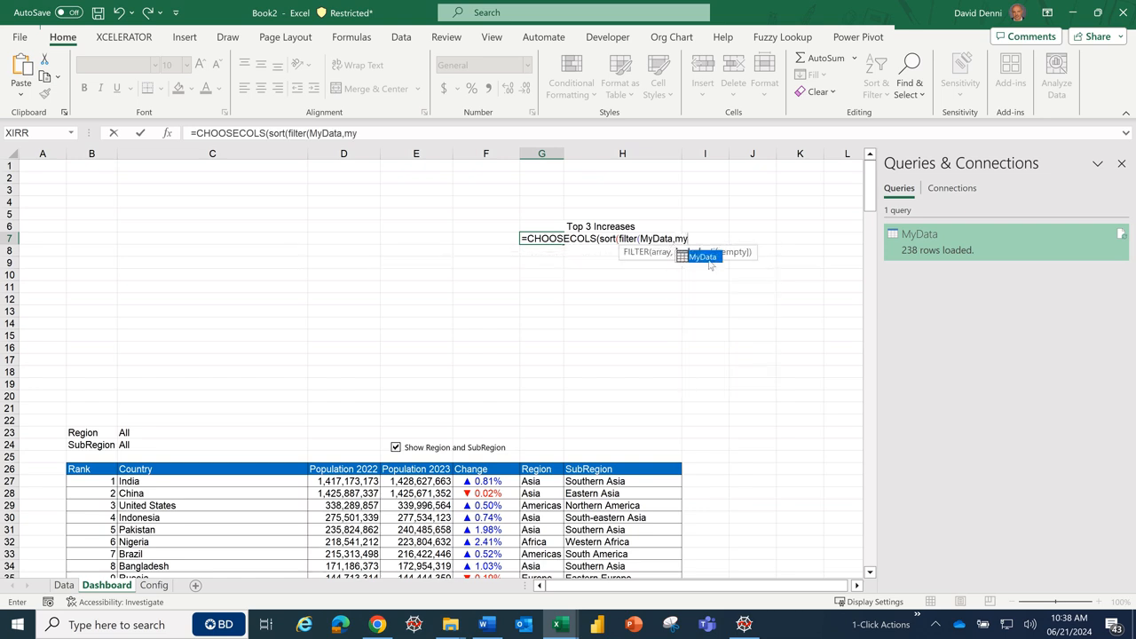
double_click(708, 258)
type("[")
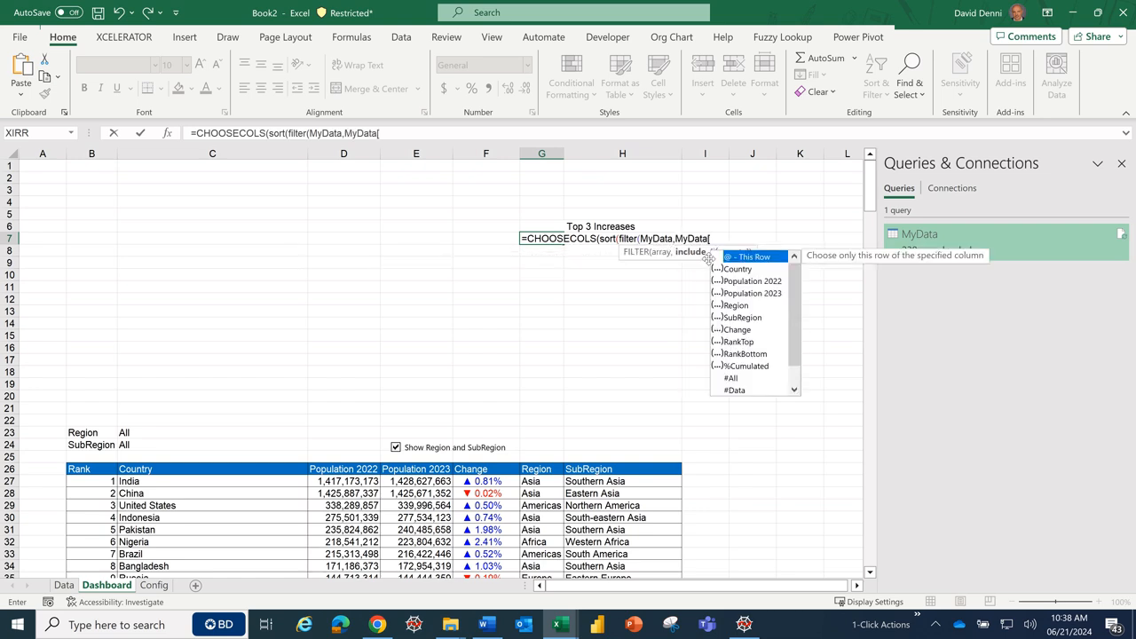
type("r")
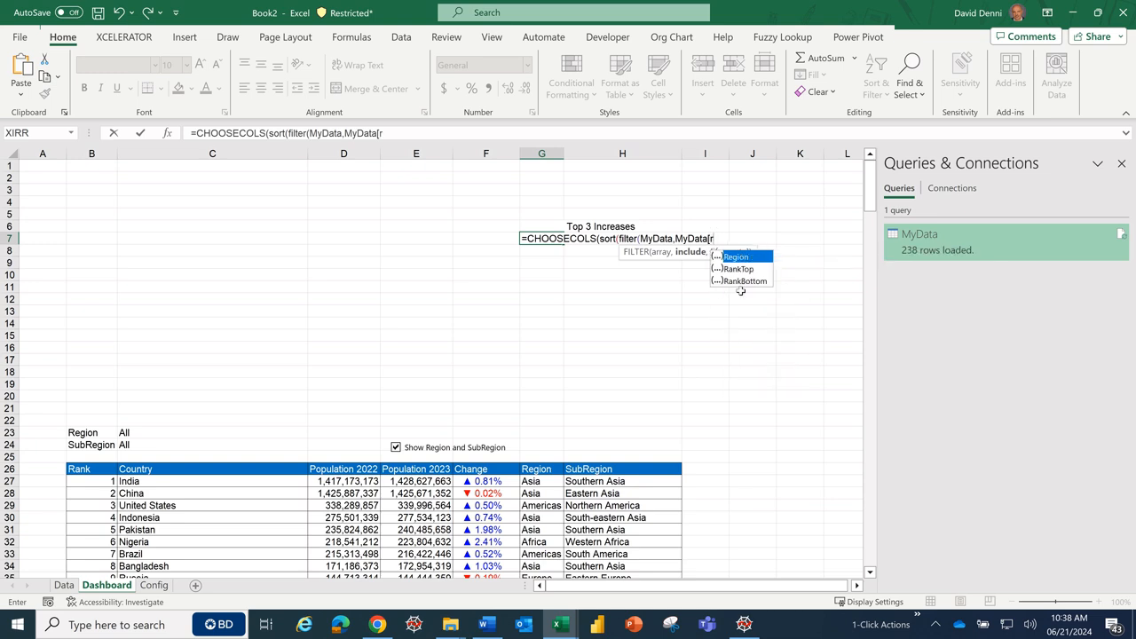
double_click(749, 270)
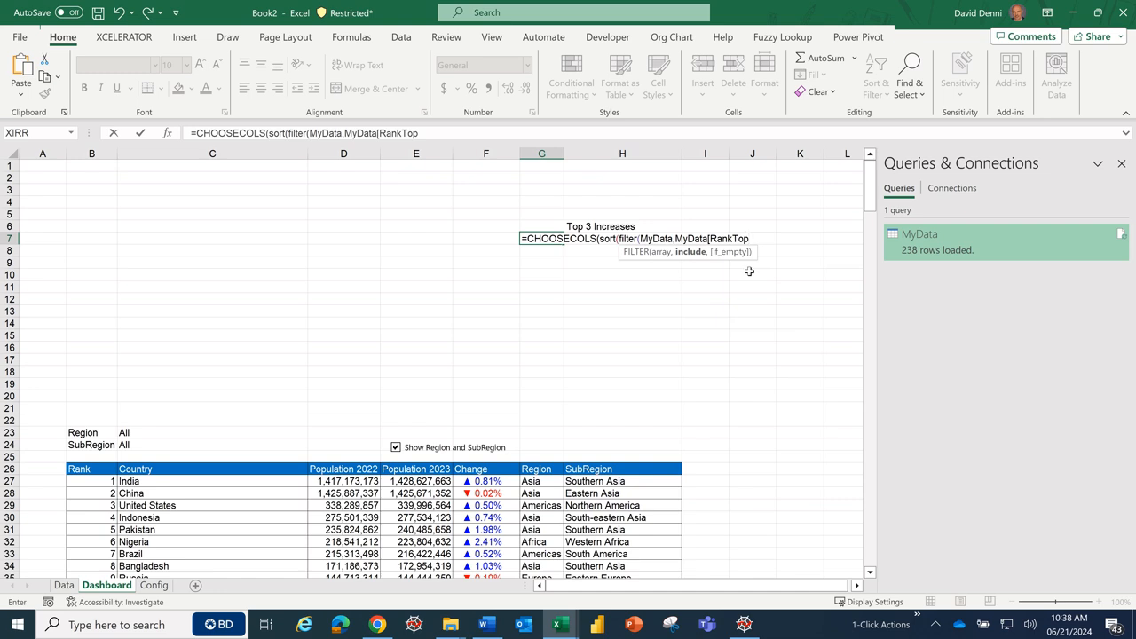
type("]<4)")
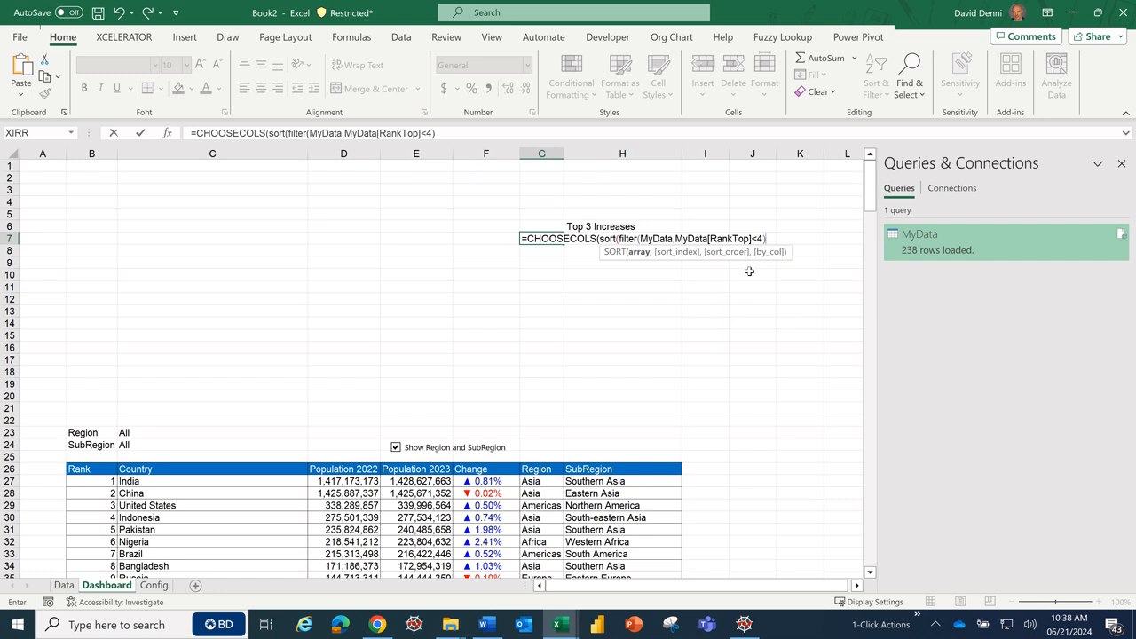
- Complete the G7 formula by sorting on column 7 in ascending order (1) and returning columns {1;6}
type(",")
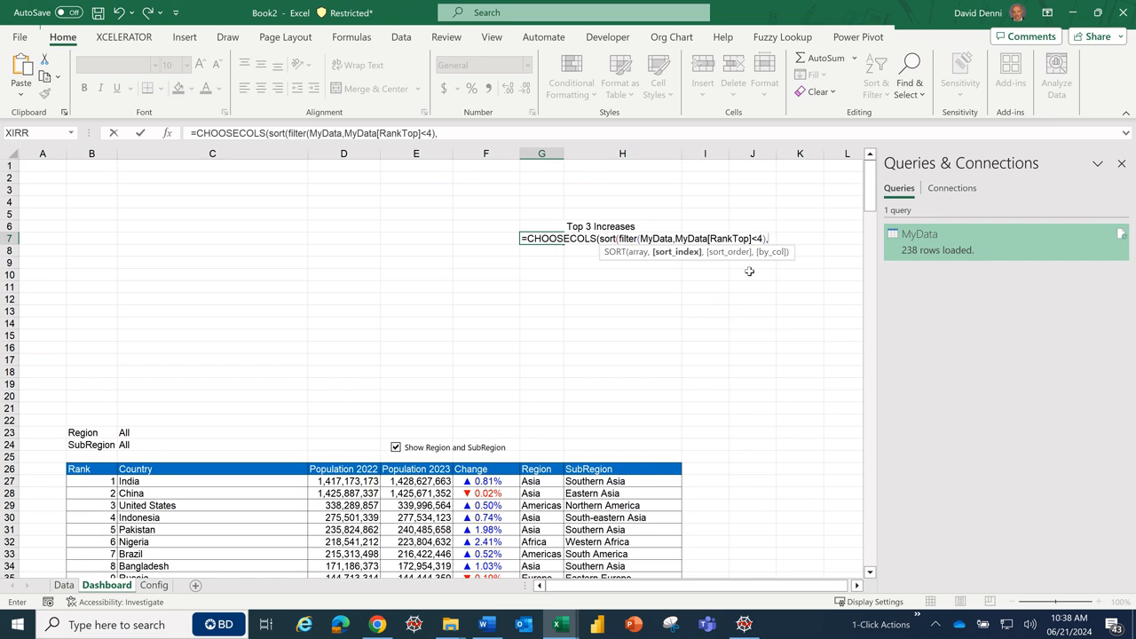
type("7,")
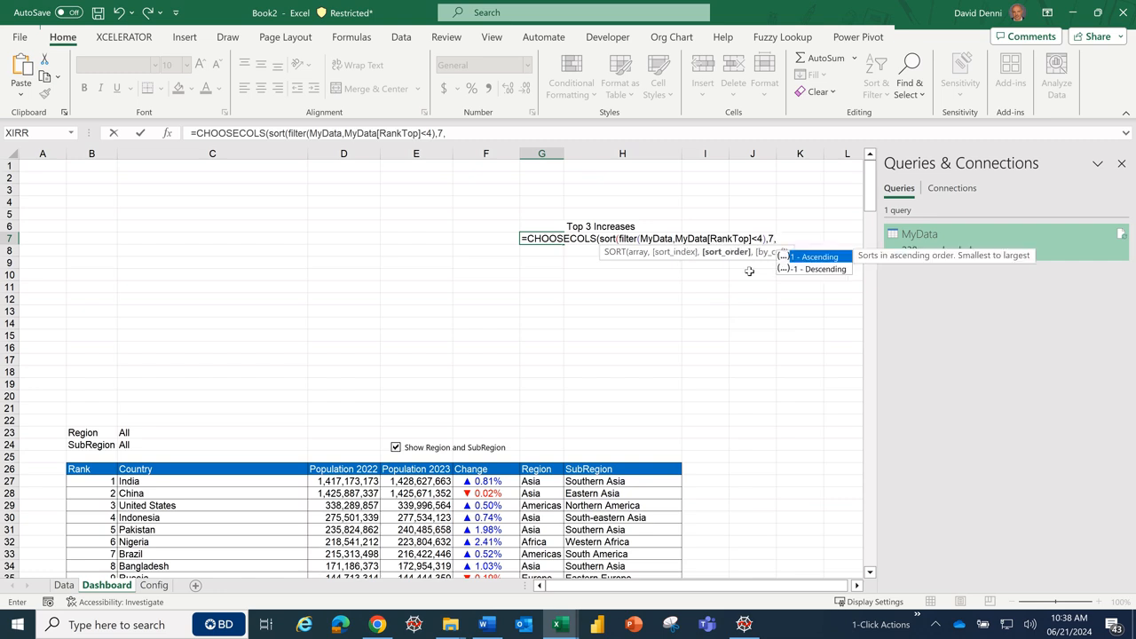
type("1")
type("),")
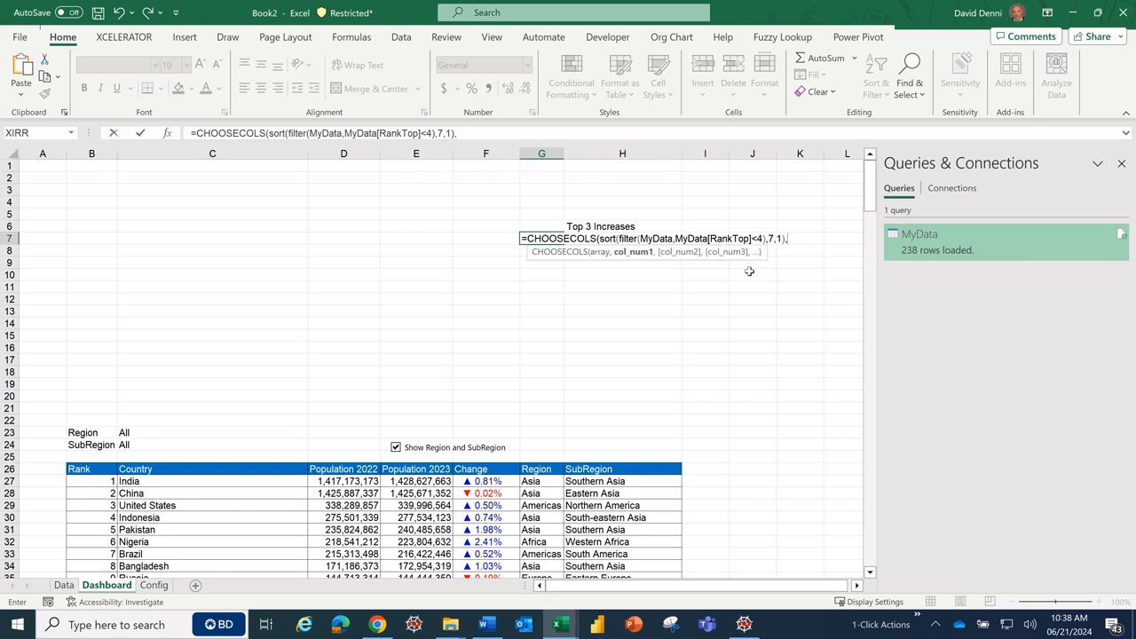
type("{1")
type(";6})")
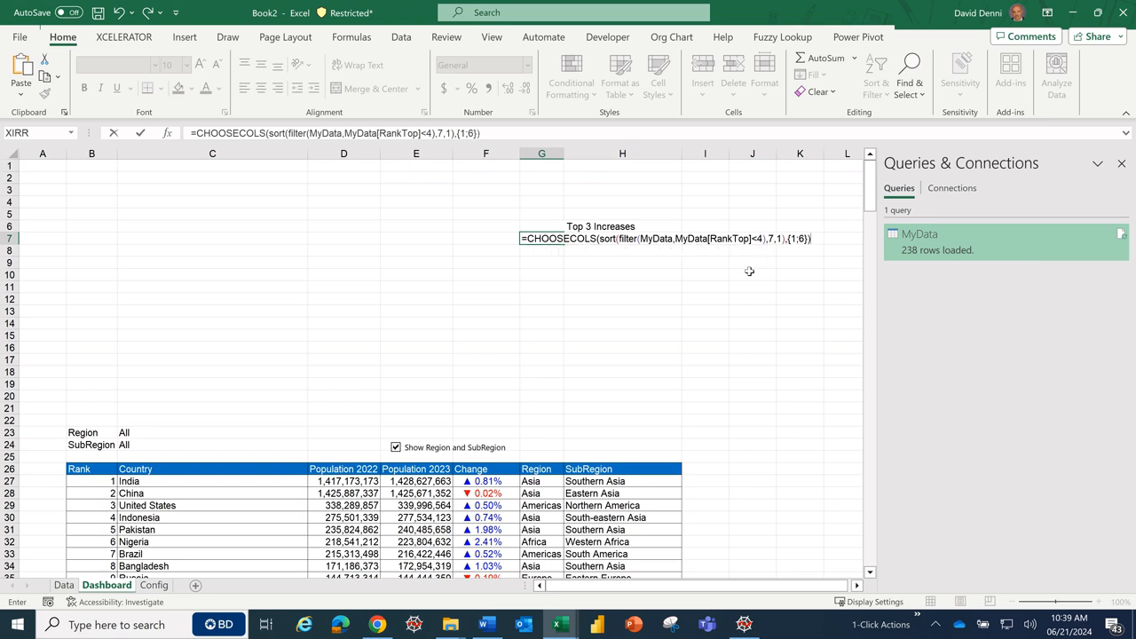
key("Return")
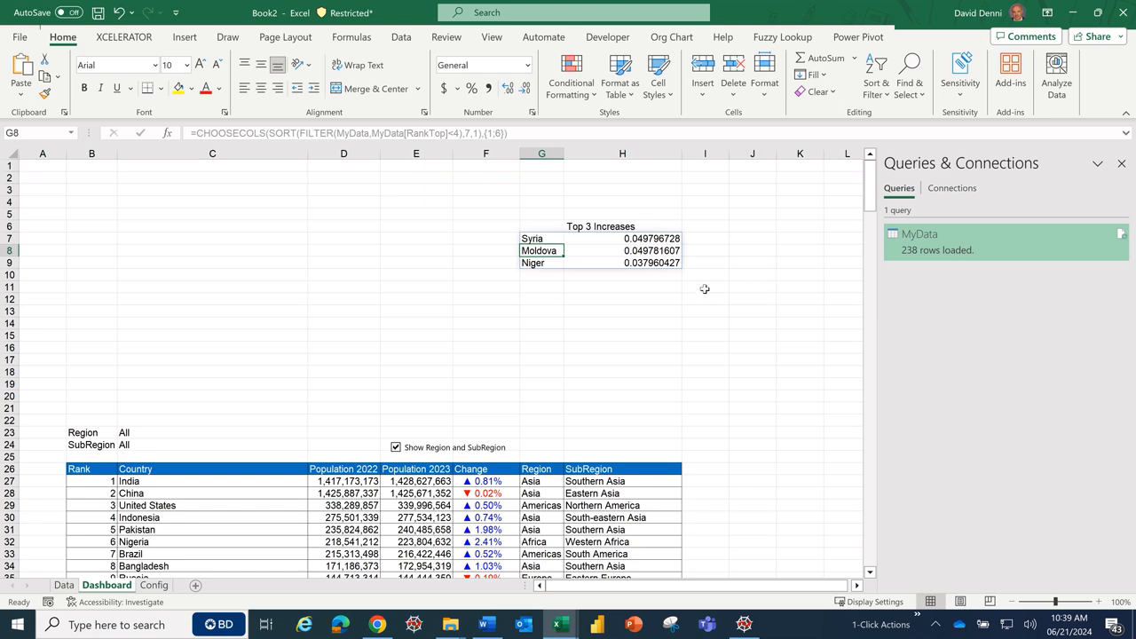
left_click(723, 298)
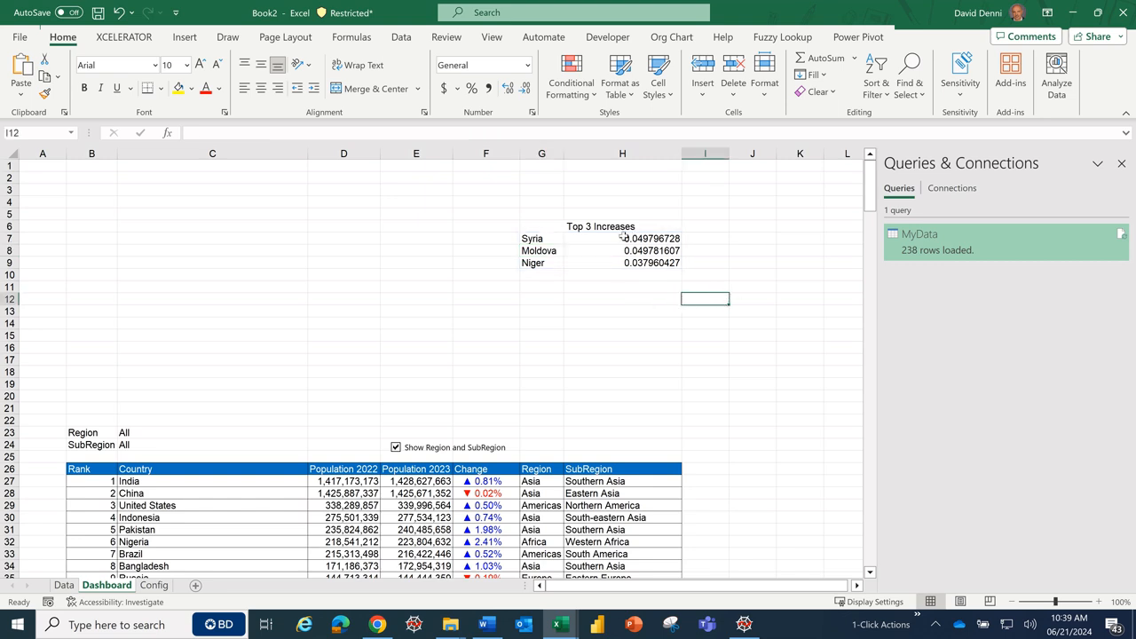
- Format the Top 3 Increases values in H7:H9 with Xcelerator's Highlight Variations with Arrows, using Value as Percentage
left_click_drag(622, 238, 621, 262)
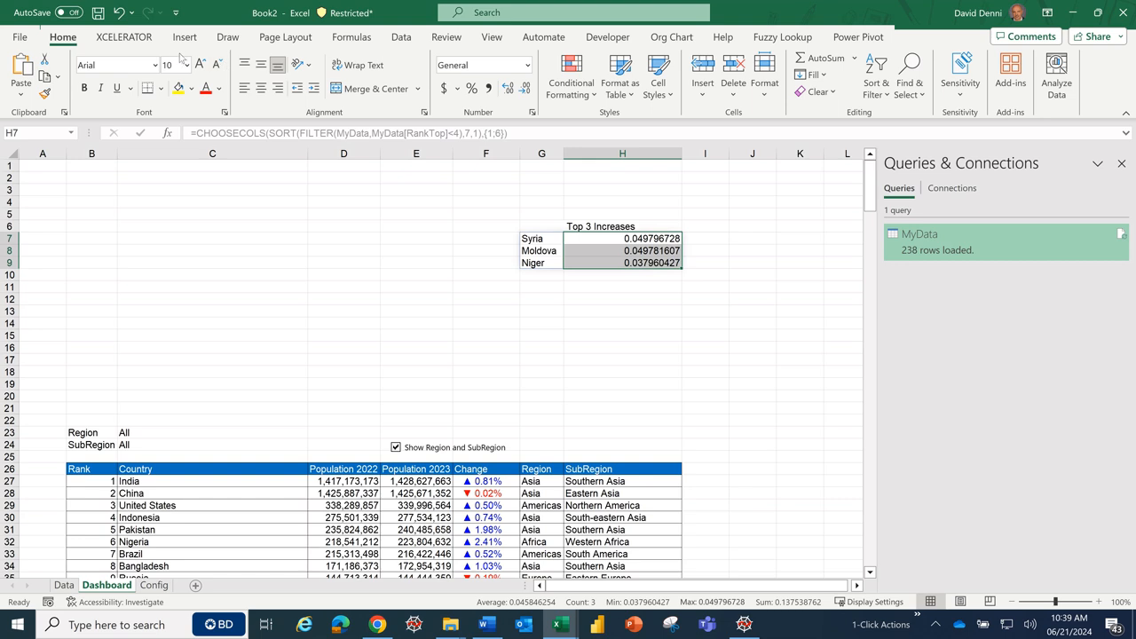
left_click(142, 39)
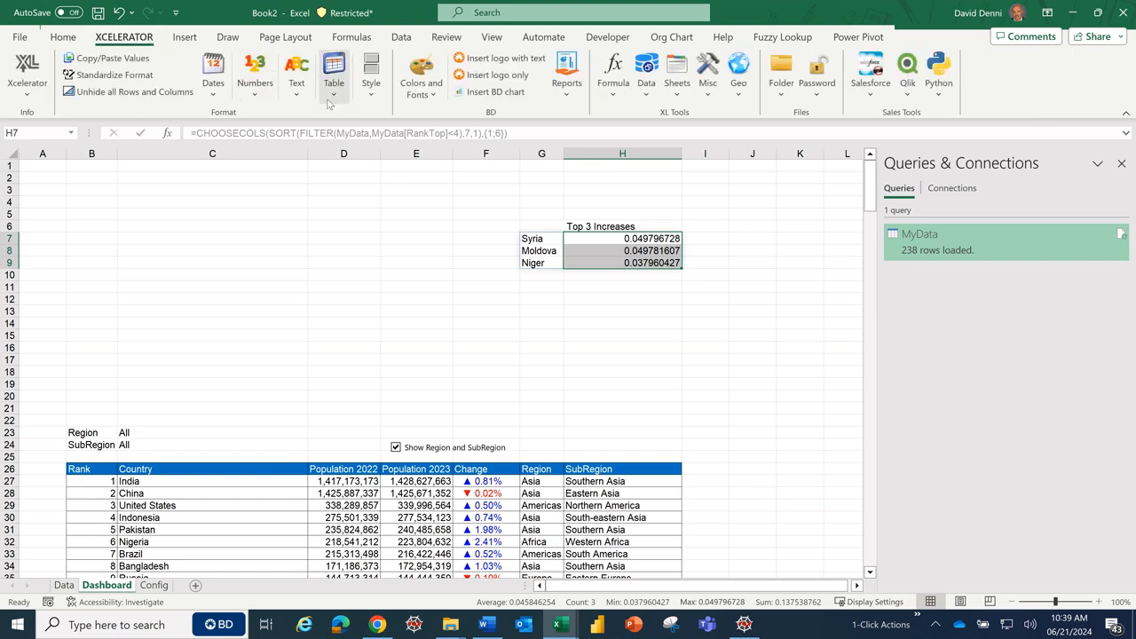
left_click(252, 99)
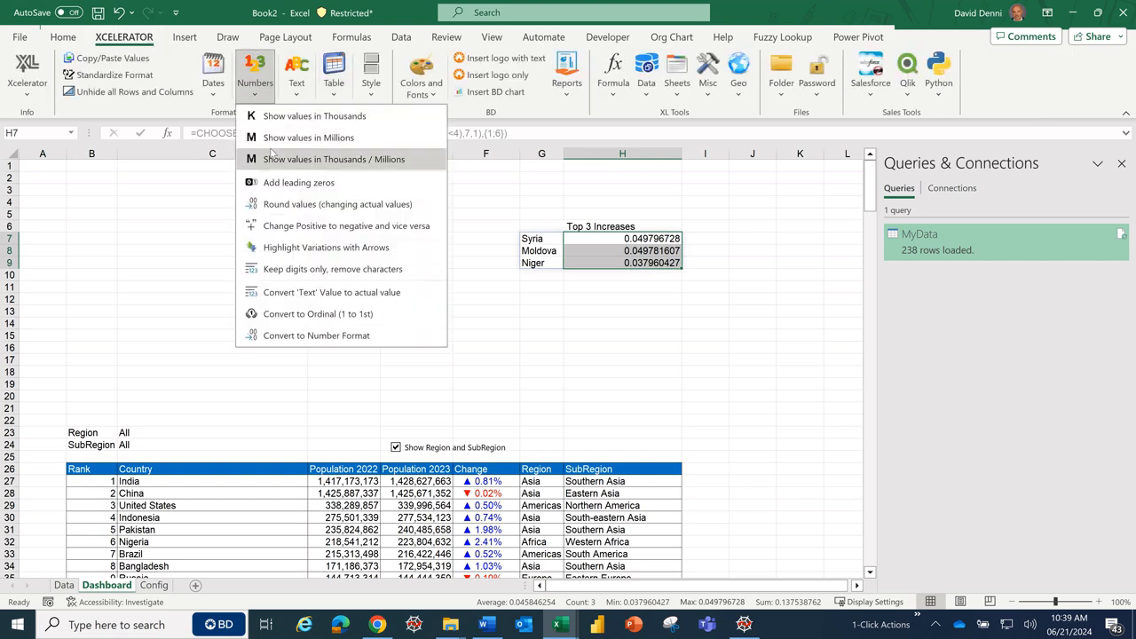
left_click(304, 246)
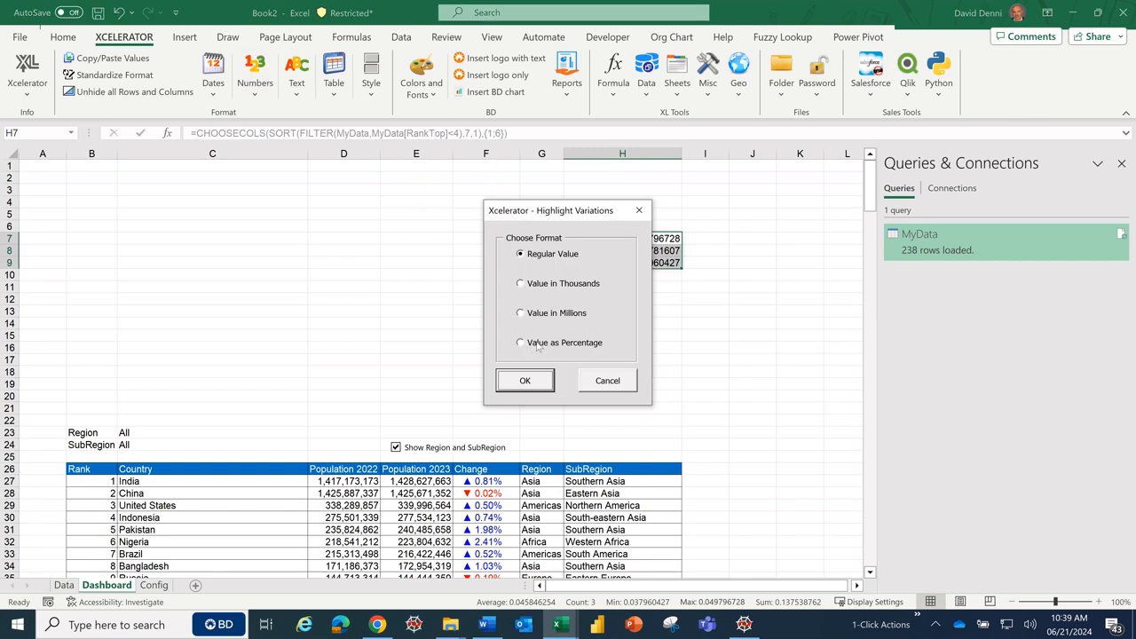
left_click(541, 345)
left_click(529, 380)
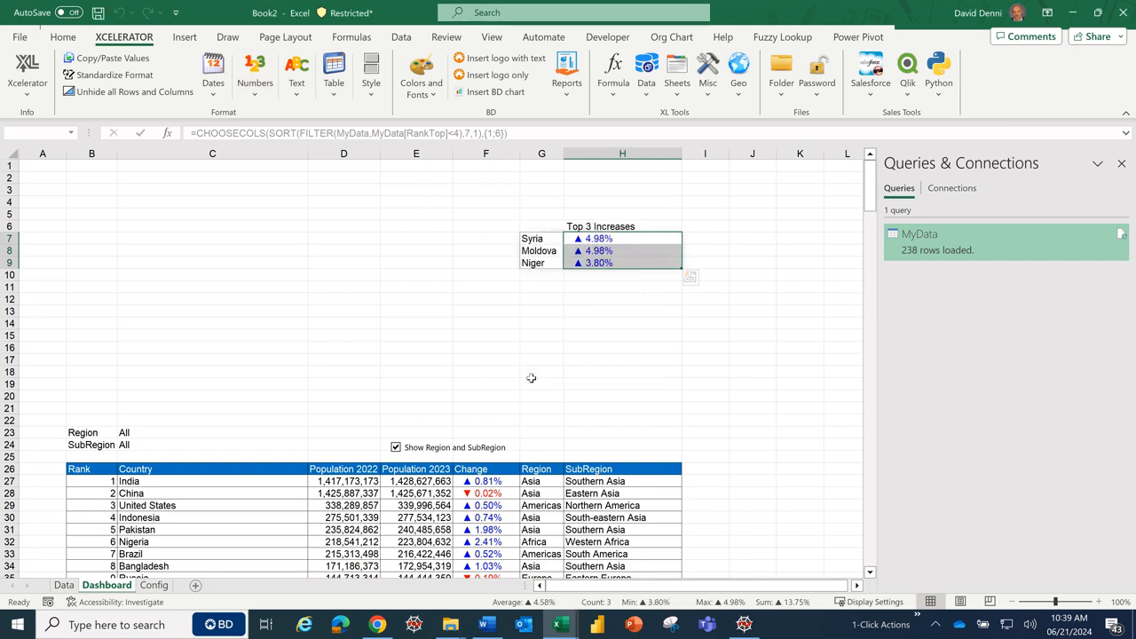
left_click(679, 350)
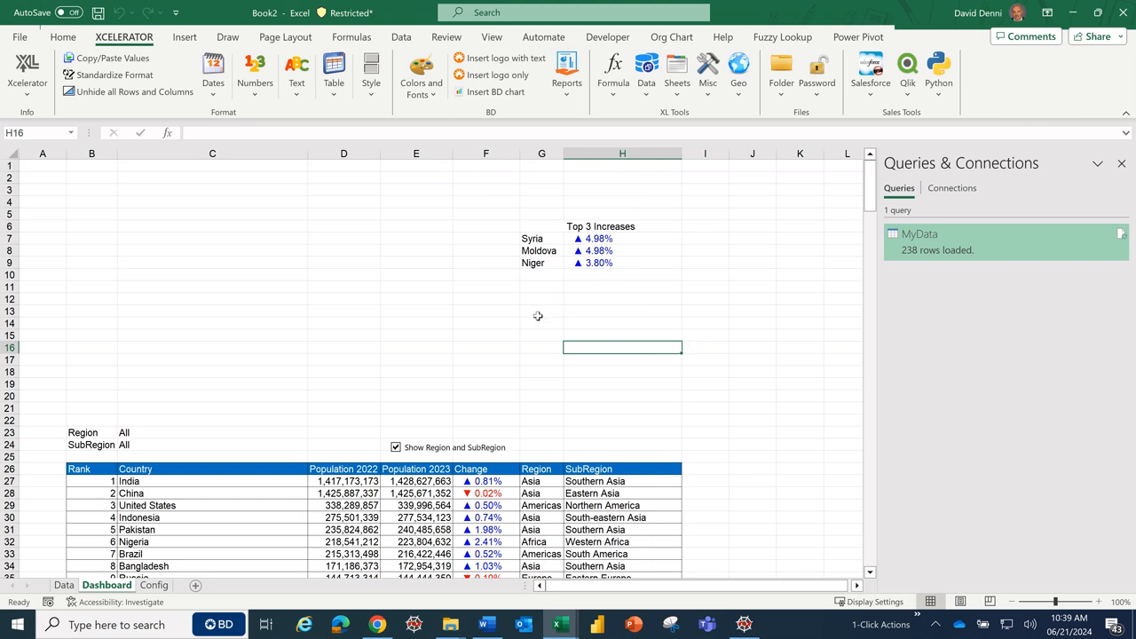
- Merge and center G13:H13 and enter the heading "Top 3 Decreases" in it
left_click_drag(537, 315, 596, 310)
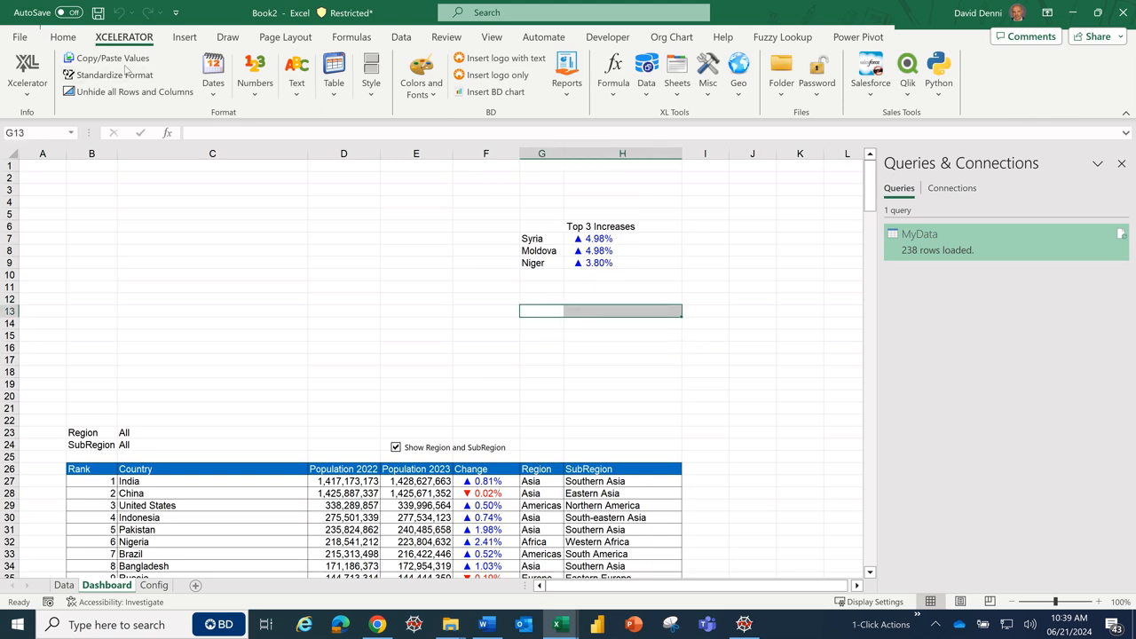
left_click(65, 37)
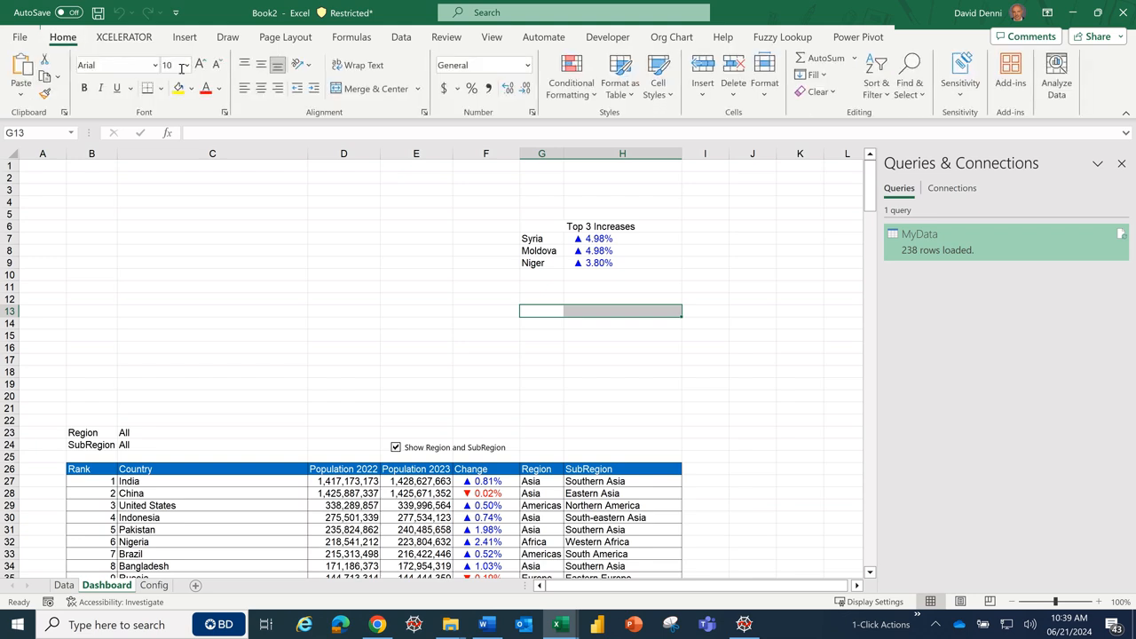
left_click(379, 93)
left_click(607, 351)
left_click(601, 311)
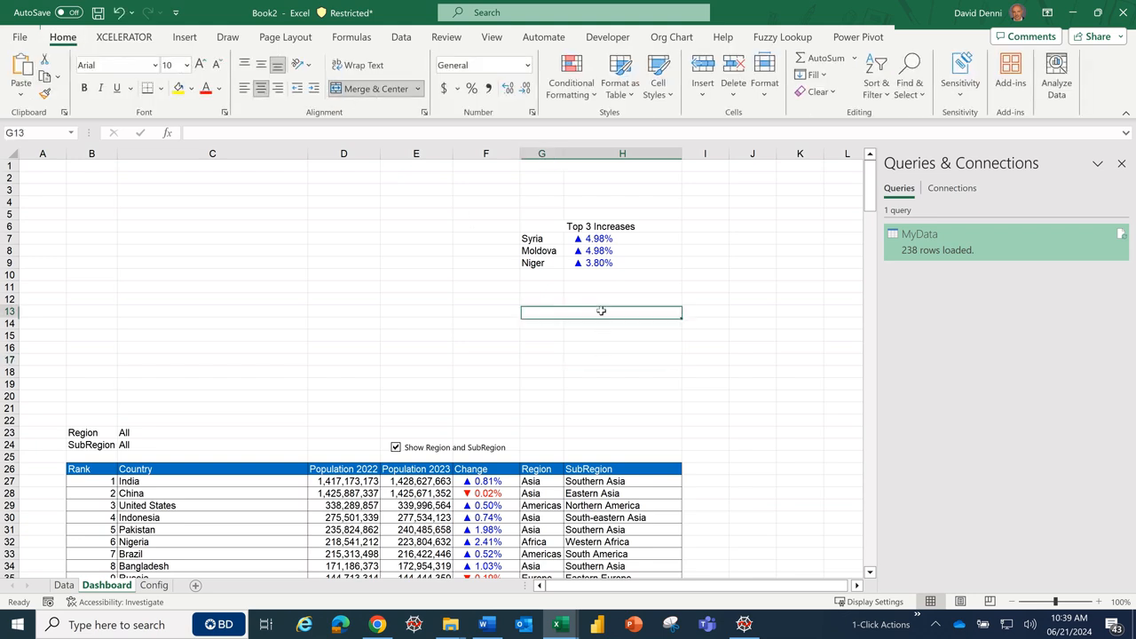
type("Top")
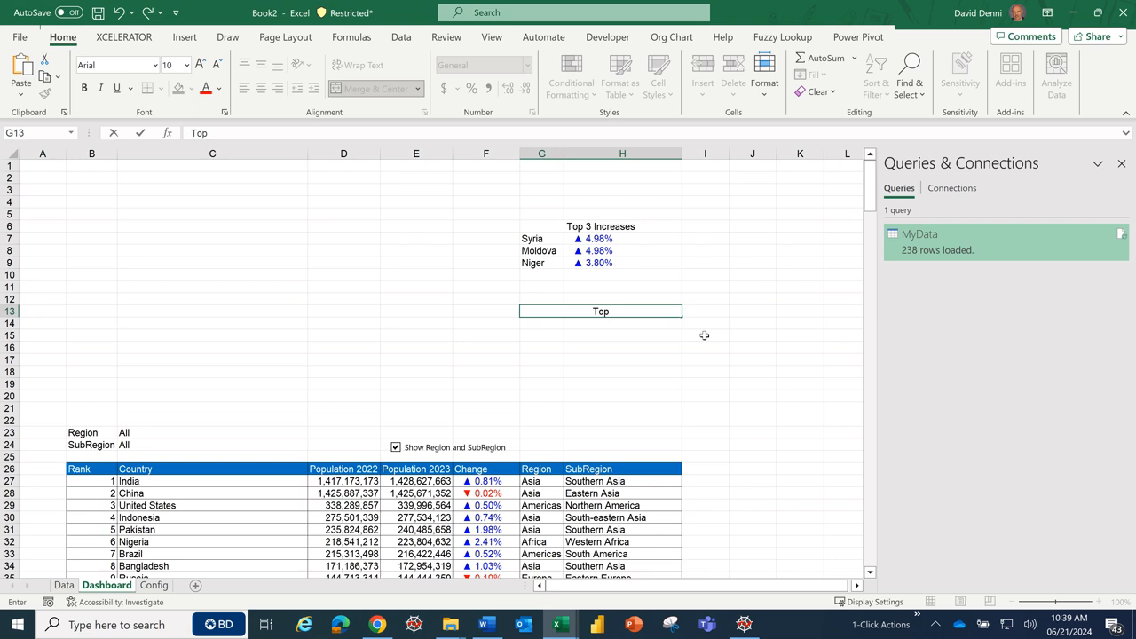
type(" 3 Dece")
type("reases")
key("Return")
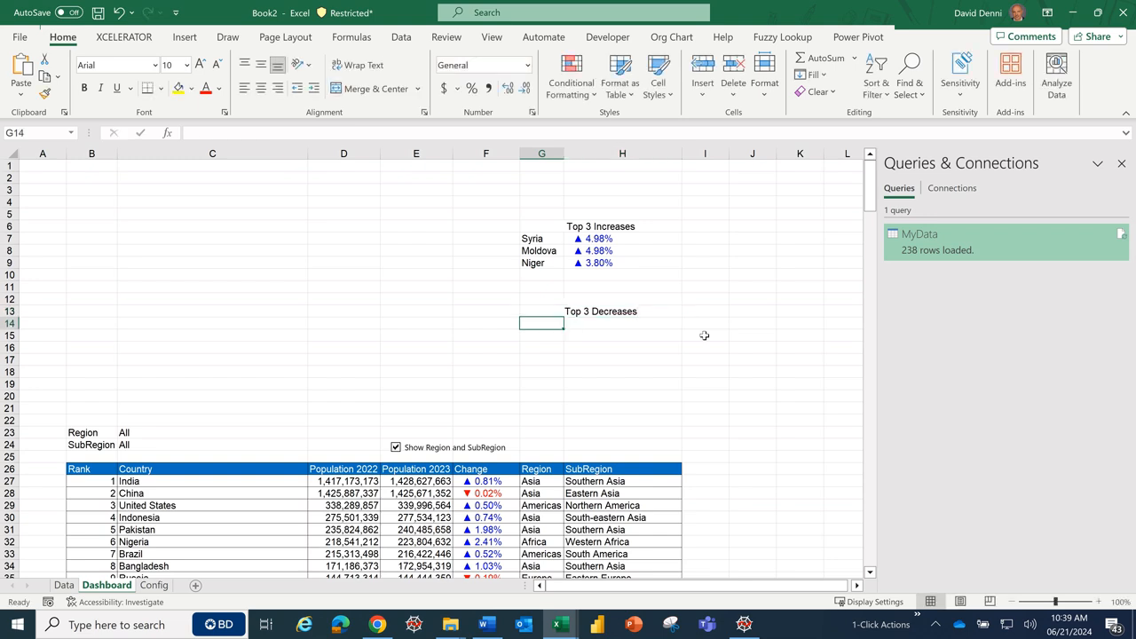
- Copy the formula text from G7 into G14: =CHOOSECOLS(SORT(FILTER(MyData,MyData[RankTop]<4),7,1),{1;6})
left_click(536, 236)
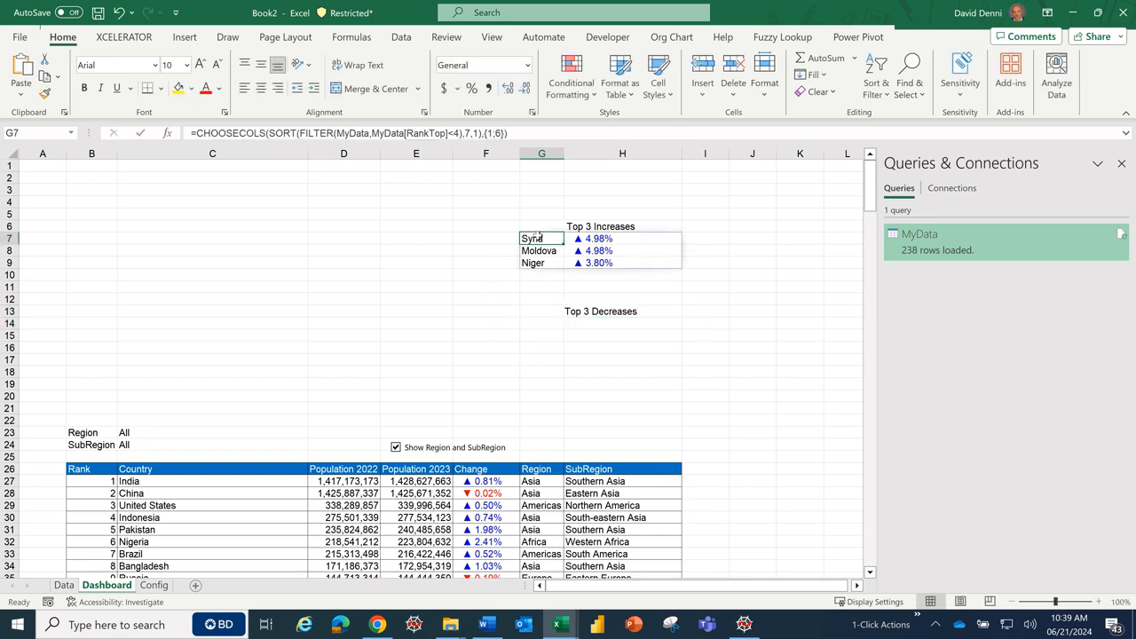
left_click(307, 135)
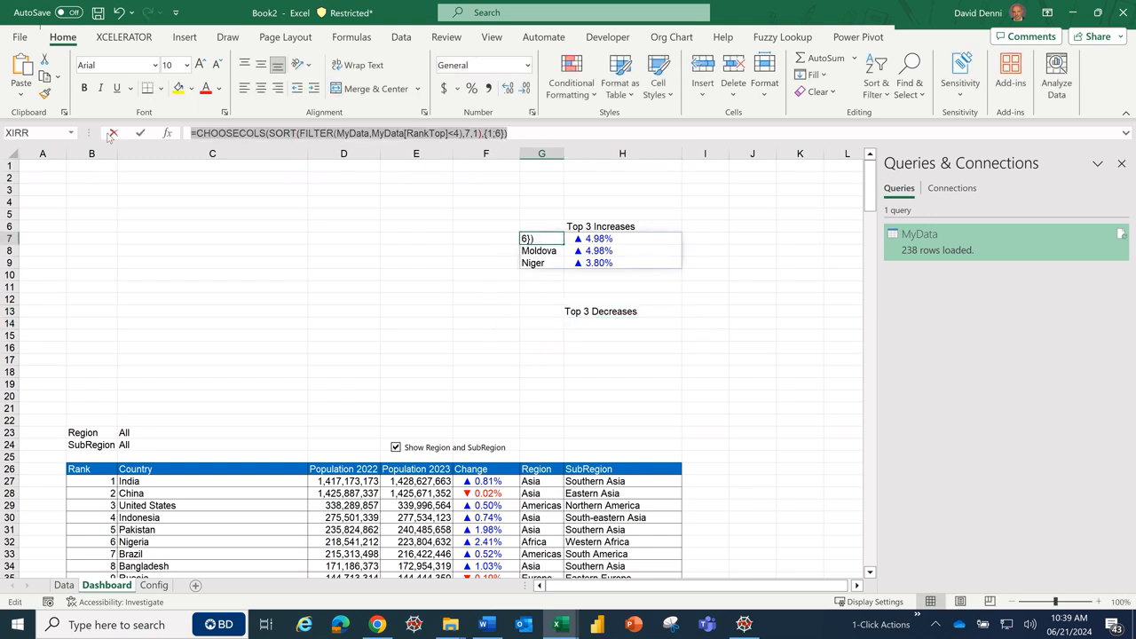
key("Escape")
left_click(537, 326)
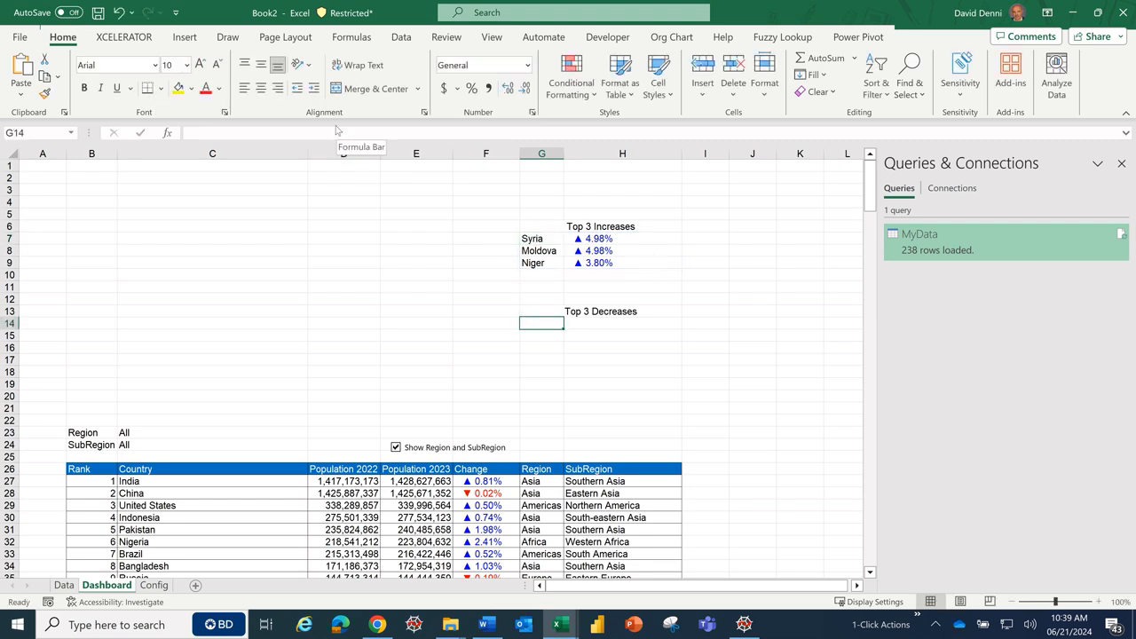
type("=CHOOSECOLS(SORT(FILTER(MyData,MyData[RankTop]<4),7,1),{1;6})")
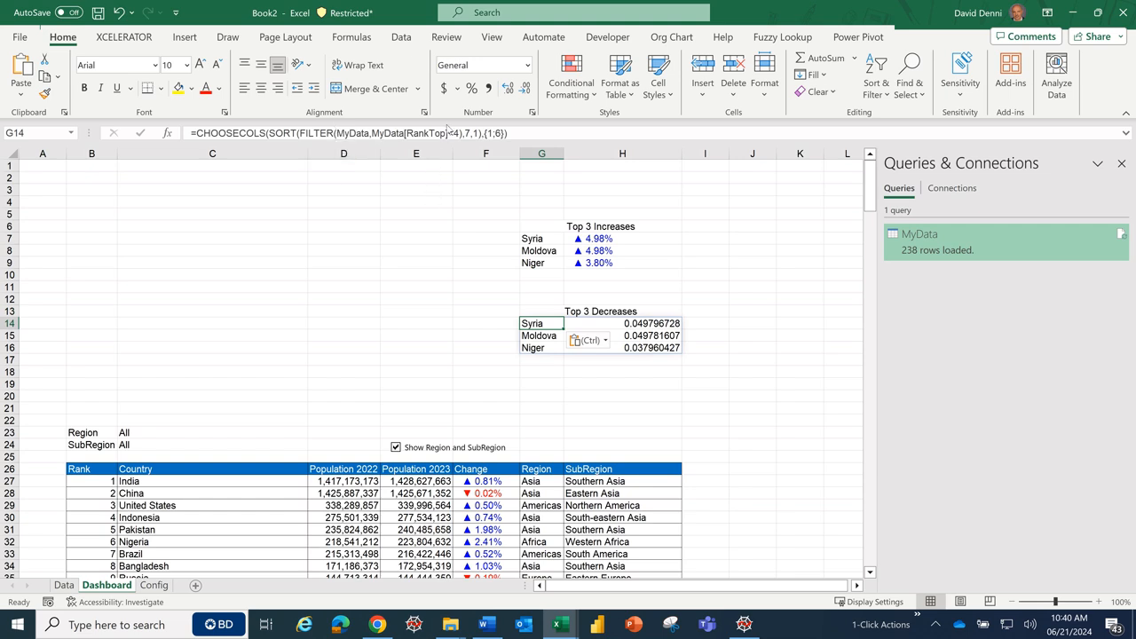
- Edit the G14 formula so that its FILTER condition uses MyData[RankBottom]<4
key("F2")
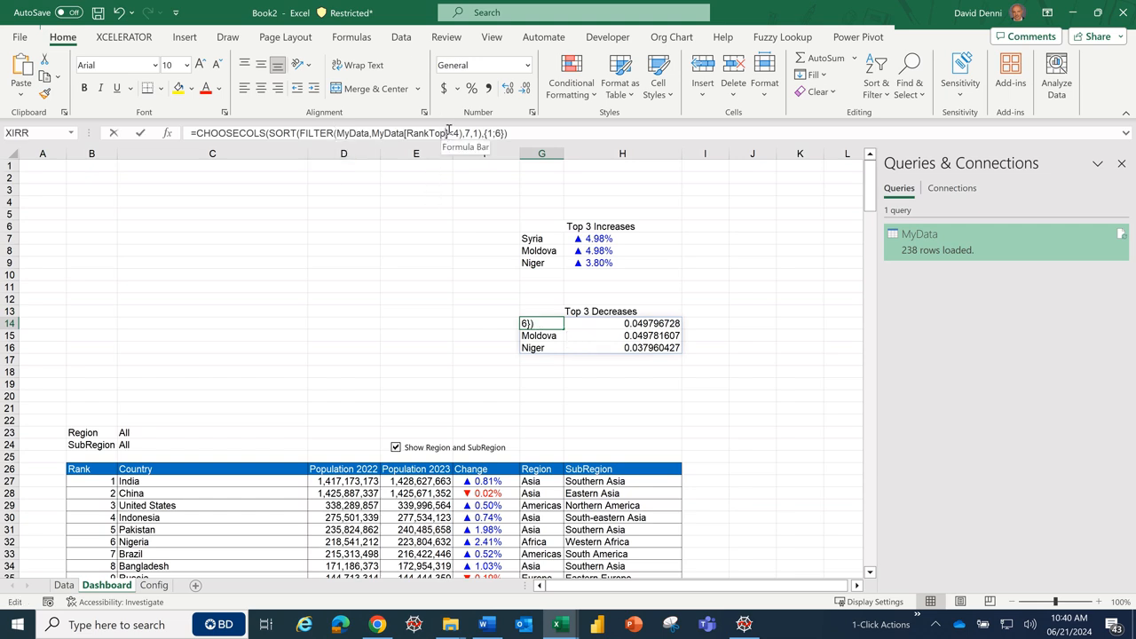
left_click(448, 131)
key("BackSpace")
key("BackSpace")
key("BackSpace")
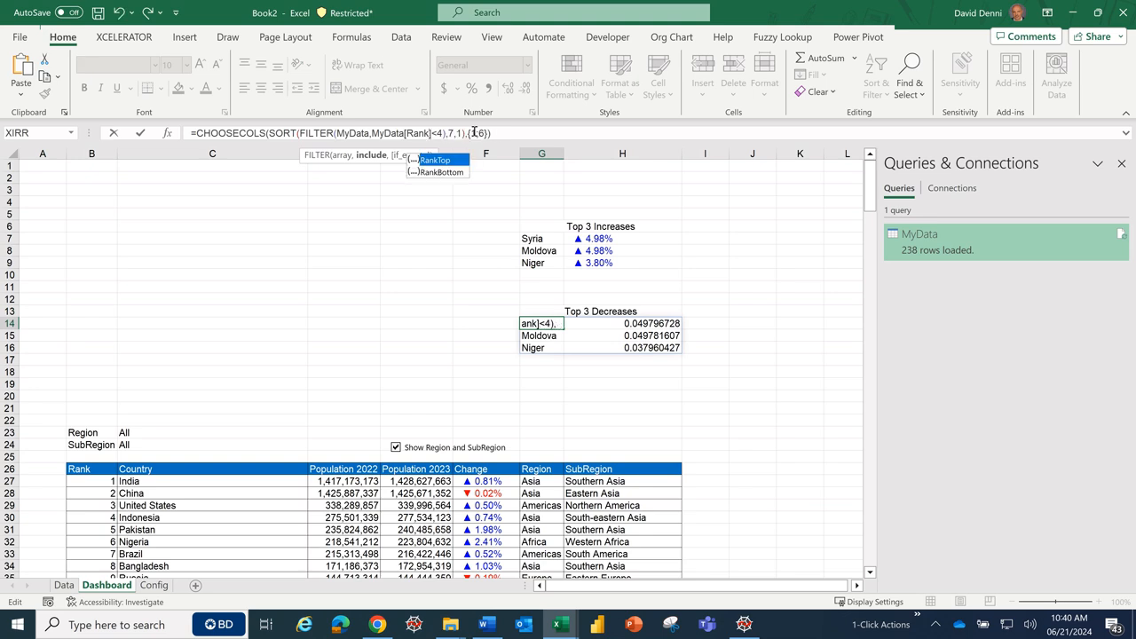
double_click(449, 171)
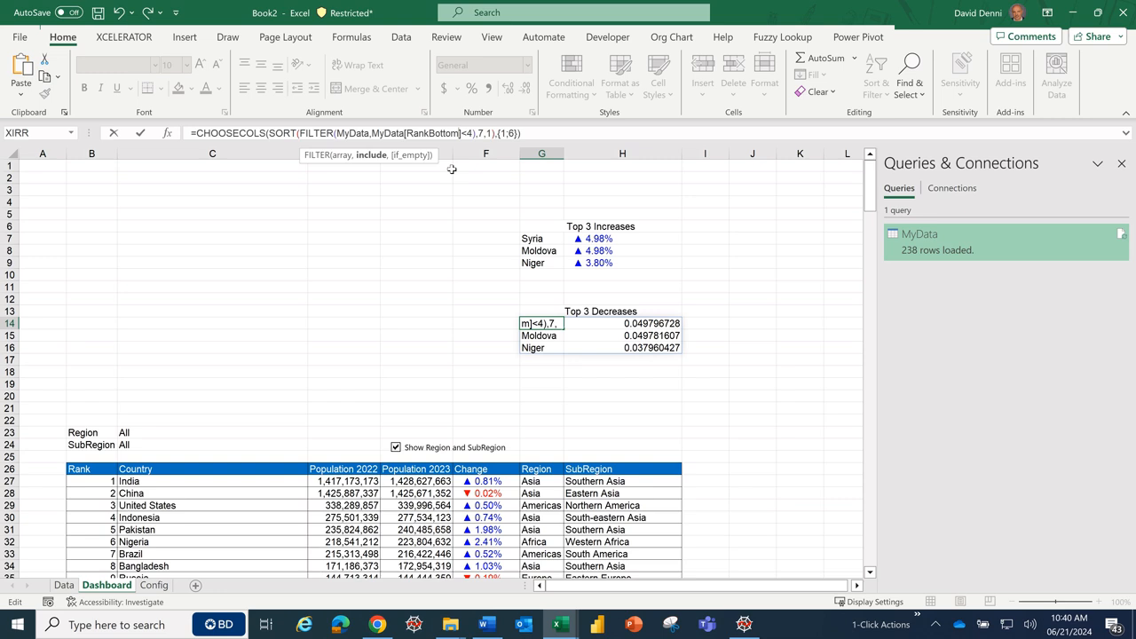
- Set the sort order in the G14 formula to descending (-1) and commit the formula
left_click(494, 133)
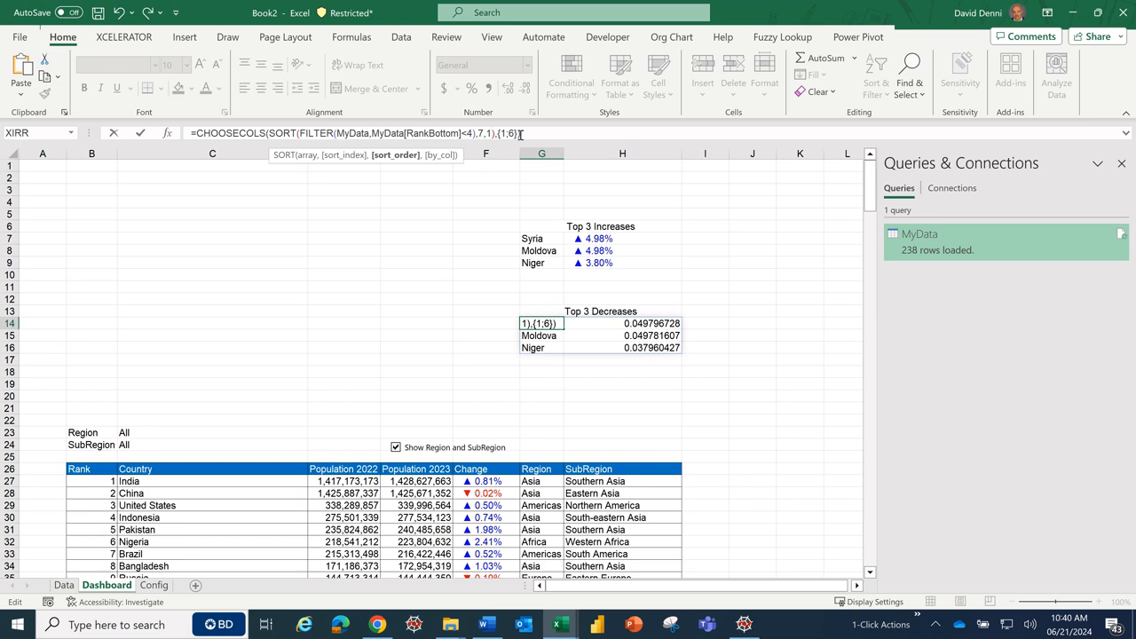
key("Delete")
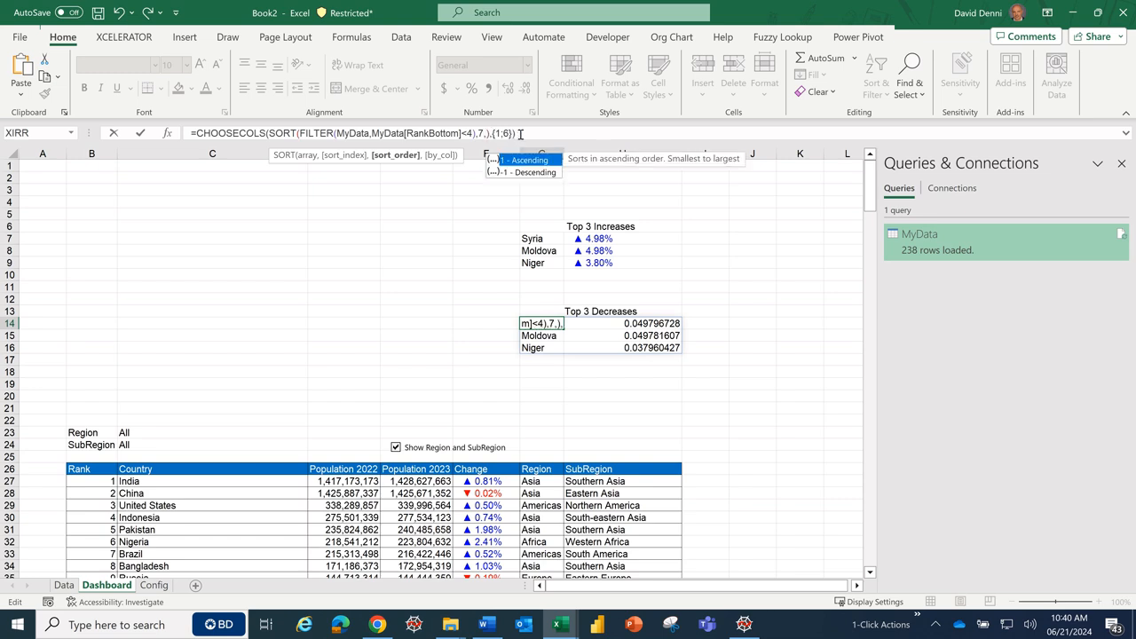
double_click(545, 171)
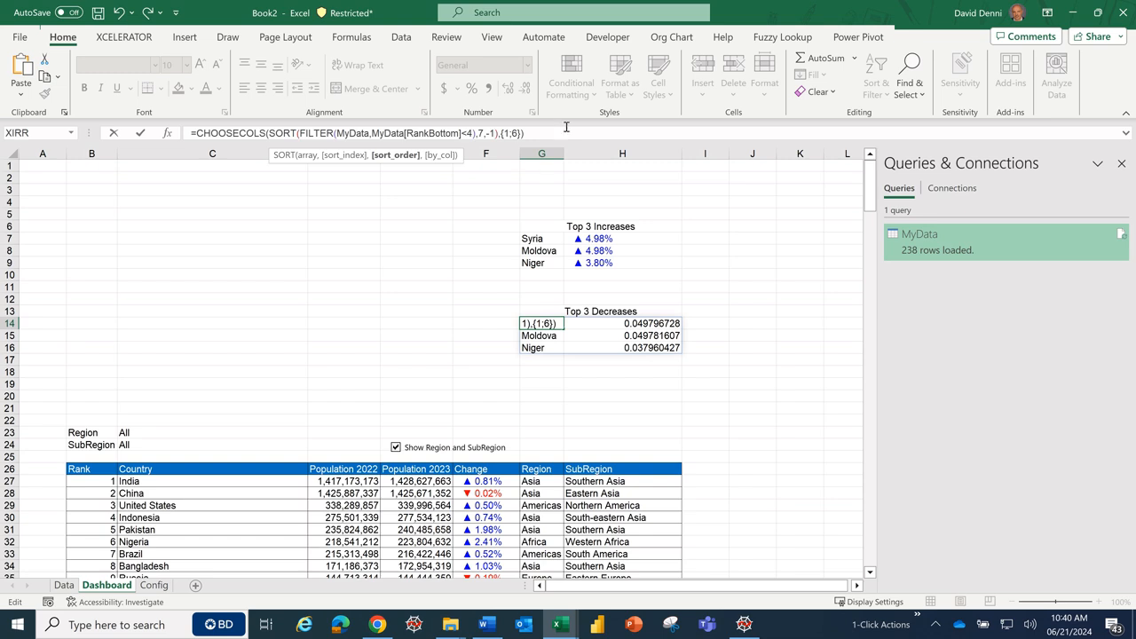
left_click(550, 132)
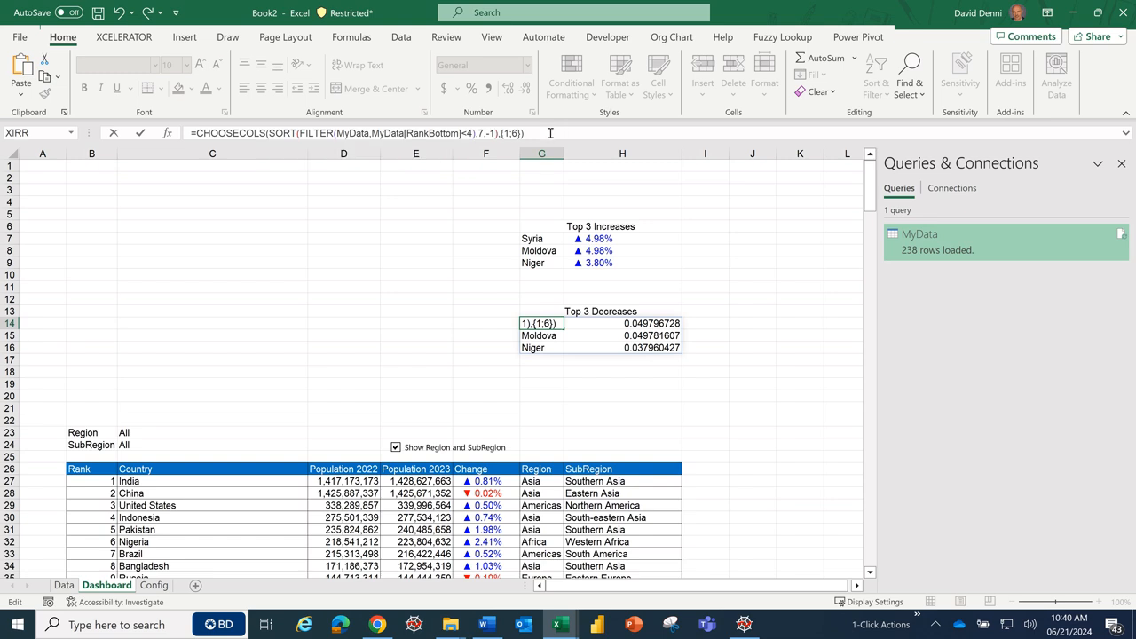
key("Return")
left_click(684, 397)
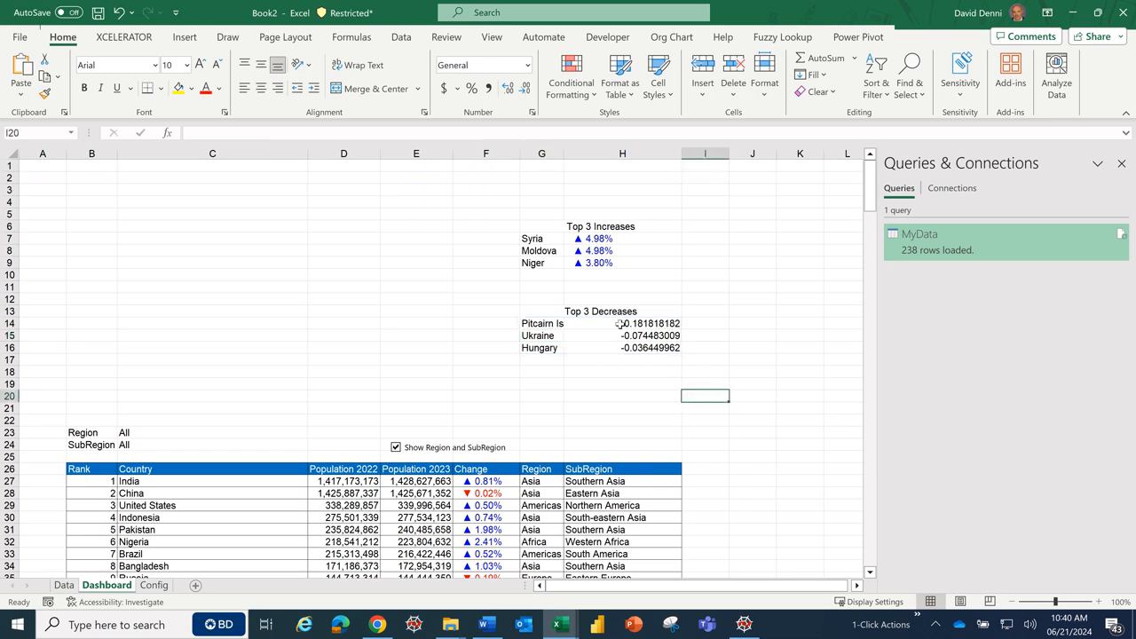
left_click(537, 322)
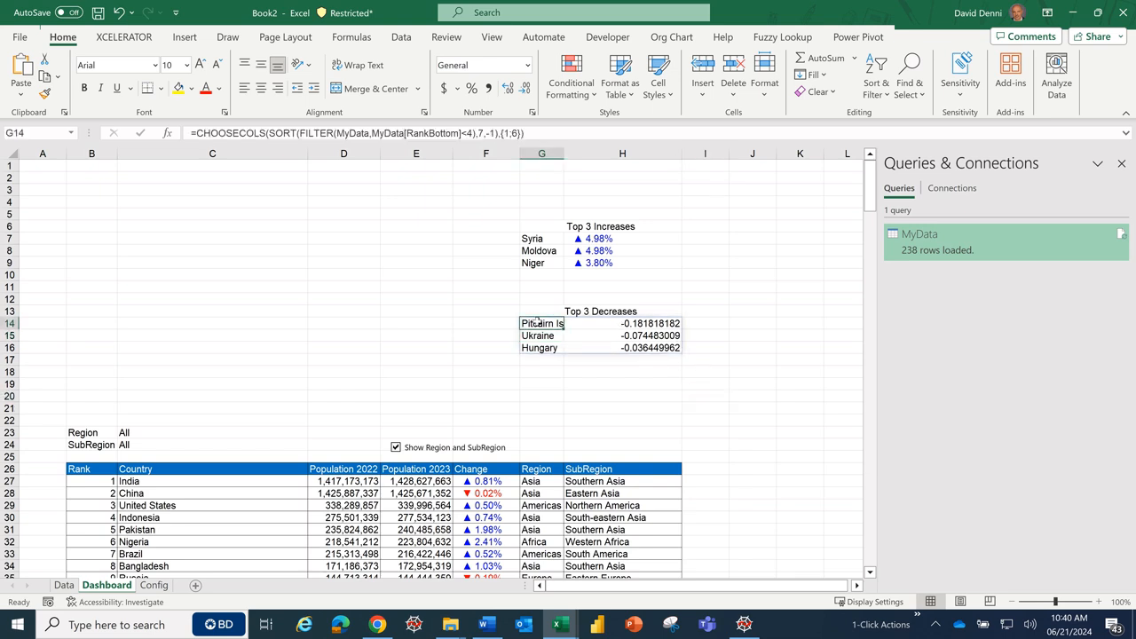
left_click(631, 388)
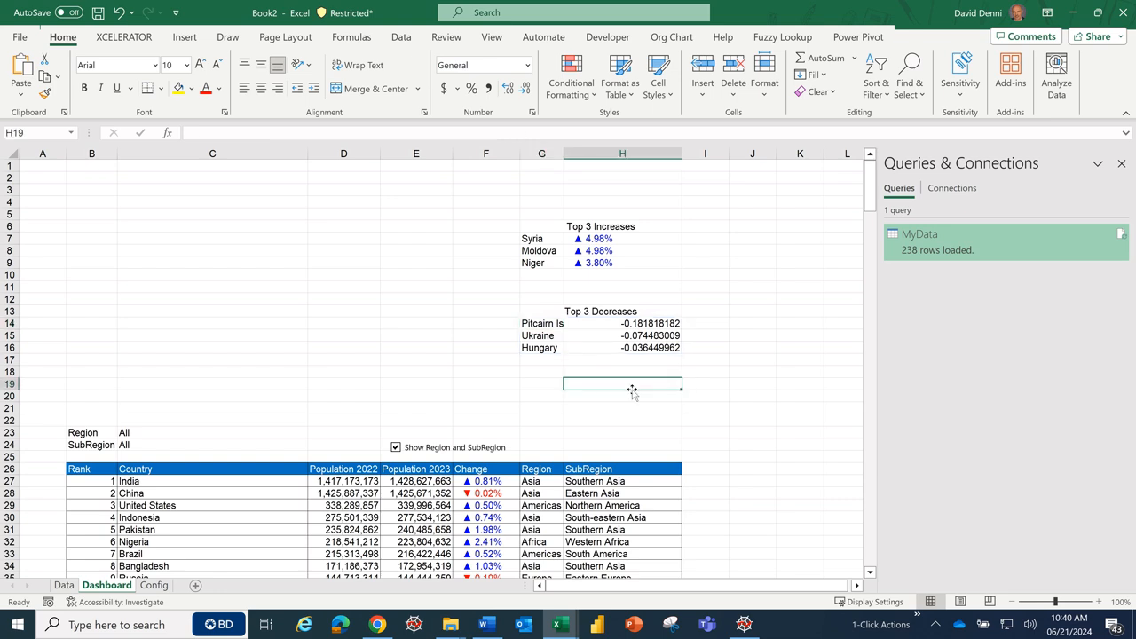
- Apply Xcelerator's Highlight Variations with Arrows to the Top 3 Decreases values in H14:H16, choosing Value as Percentage
left_click_drag(639, 323, 639, 348)
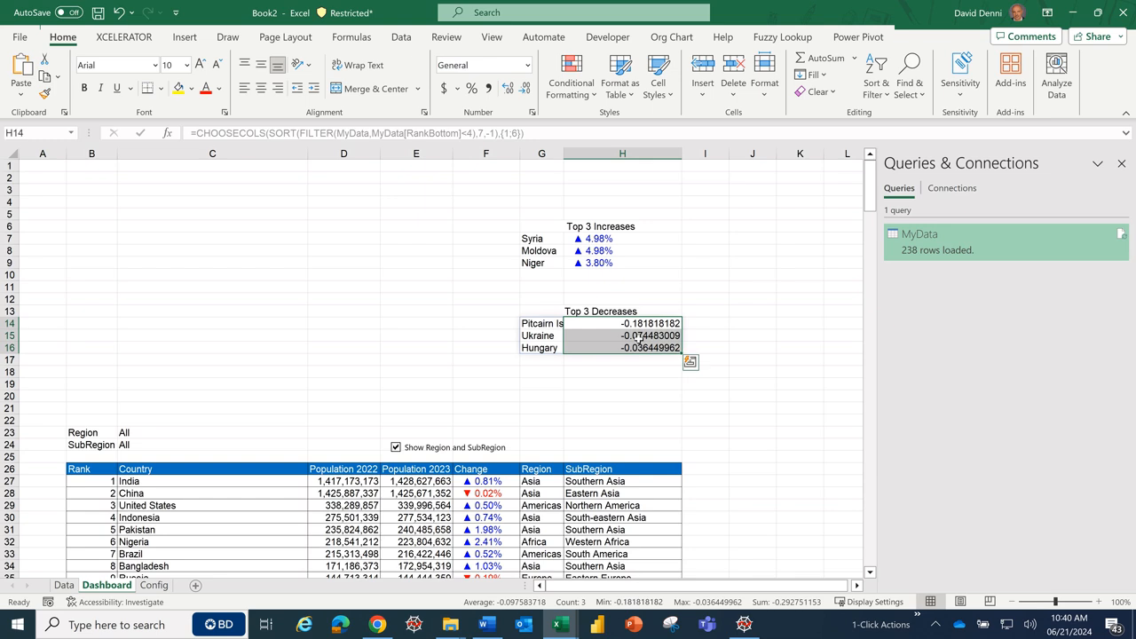
left_click(125, 36)
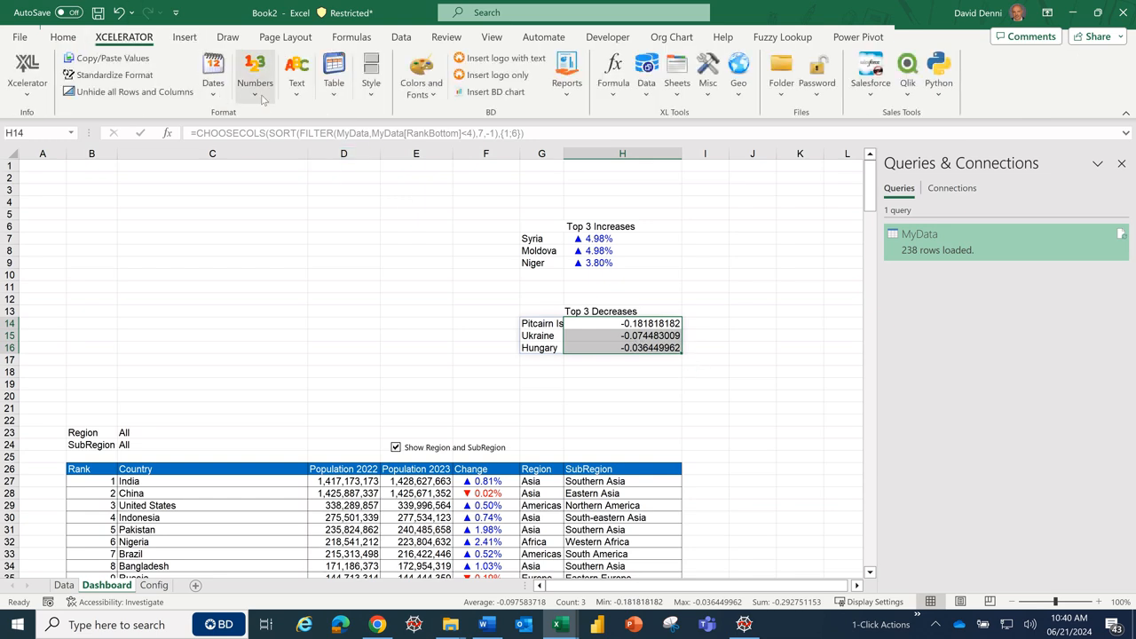
left_click(262, 100)
left_click(298, 248)
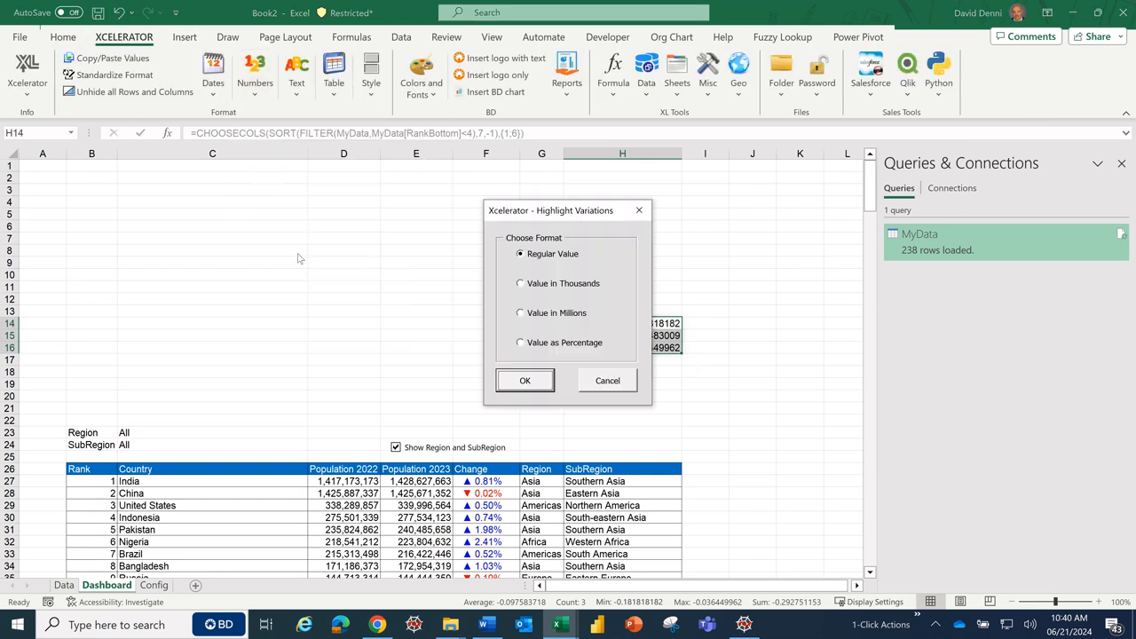
left_click(526, 345)
left_click(525, 380)
left_click(580, 399)
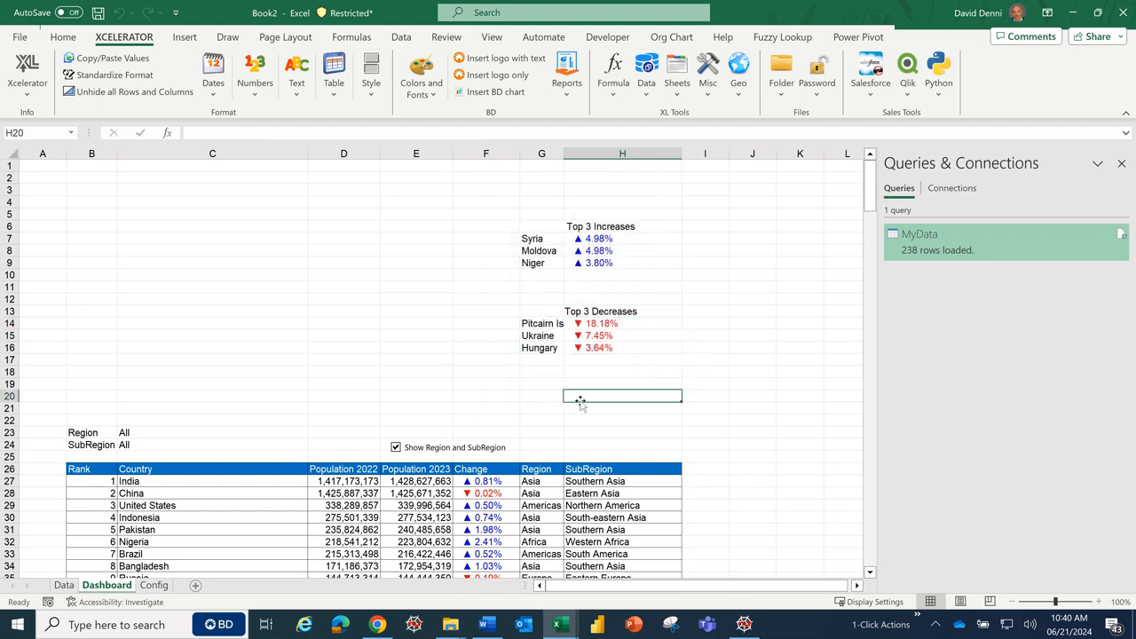
- Apply All Borders to both top 3 lists, G6:H9 and G13:H16
left_click(551, 225)
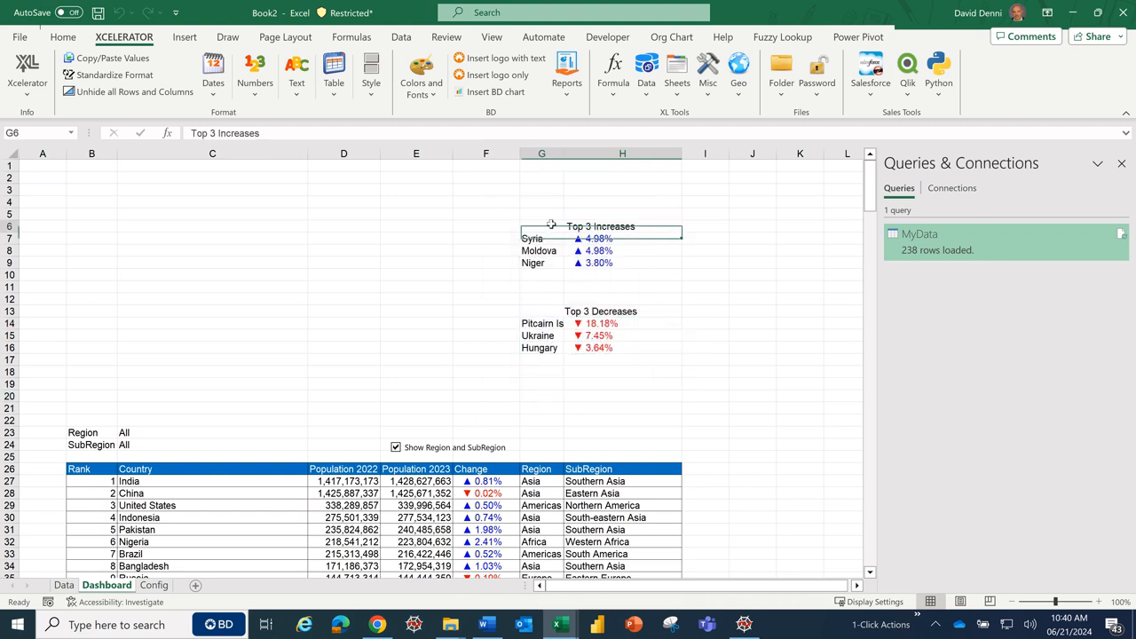
left_click_drag(551, 224, 582, 263)
left_click_drag(556, 315, 556, 348)
left_click(63, 36)
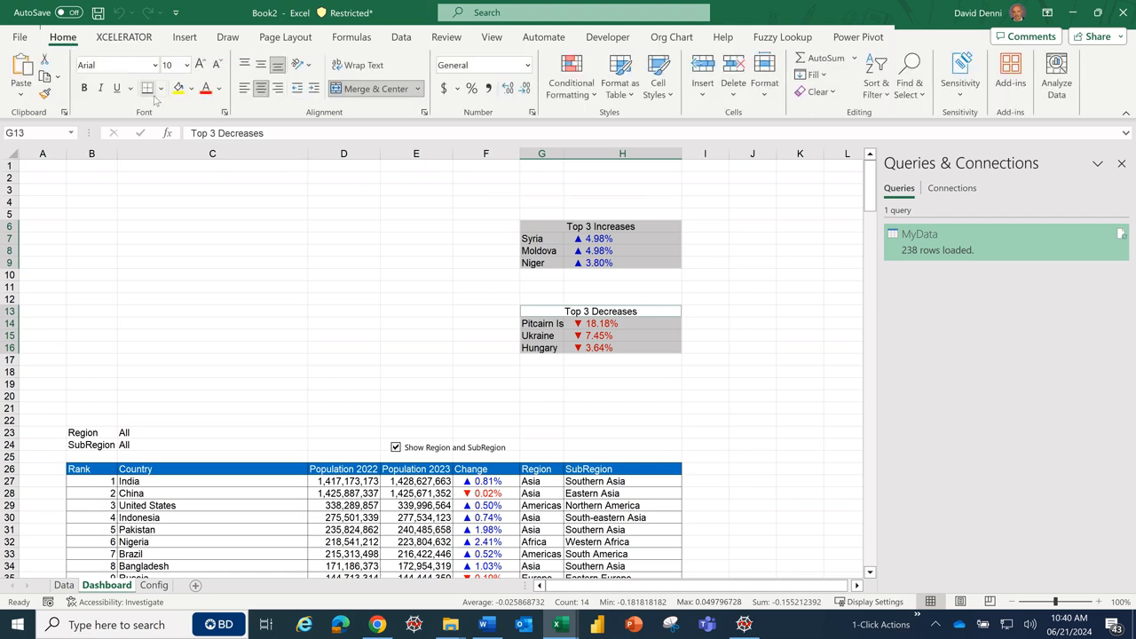
left_click(161, 88)
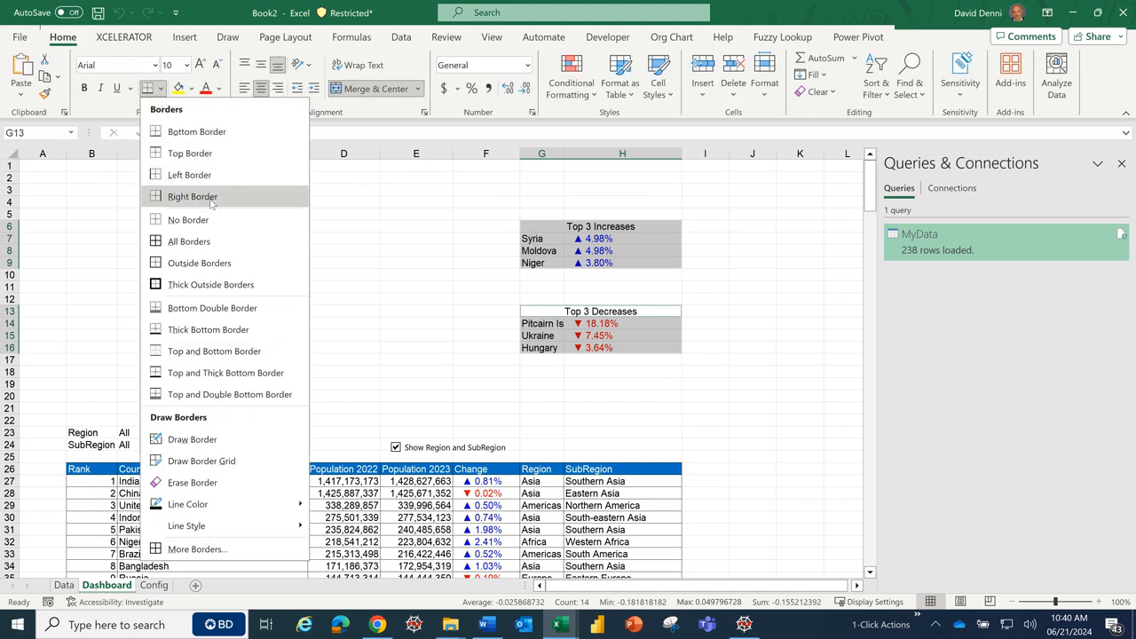
left_click(189, 241)
left_click(448, 320)
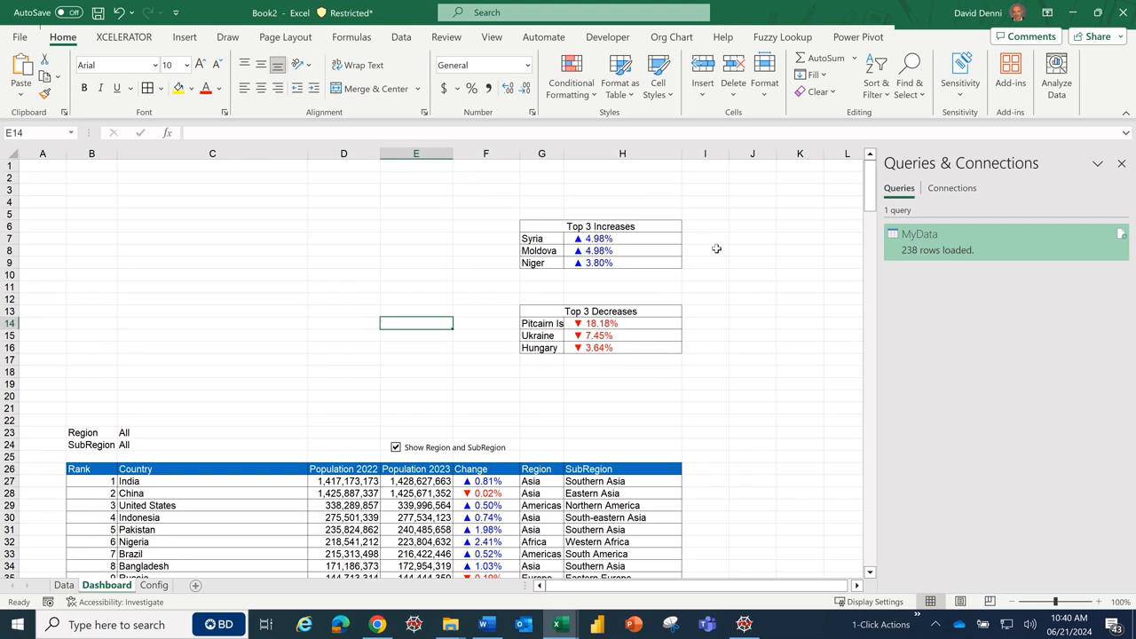
- Fill the Top 3 Increases and Top 3 Decreases header cells with blue and set their font colour to white
left_click(604, 224)
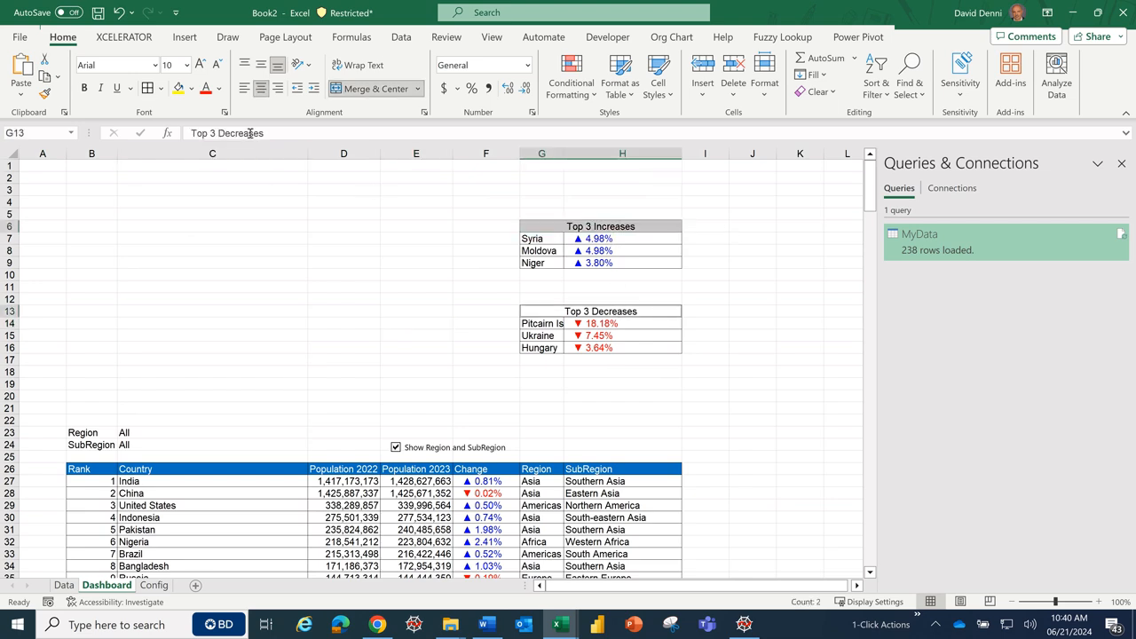
left_click(194, 89)
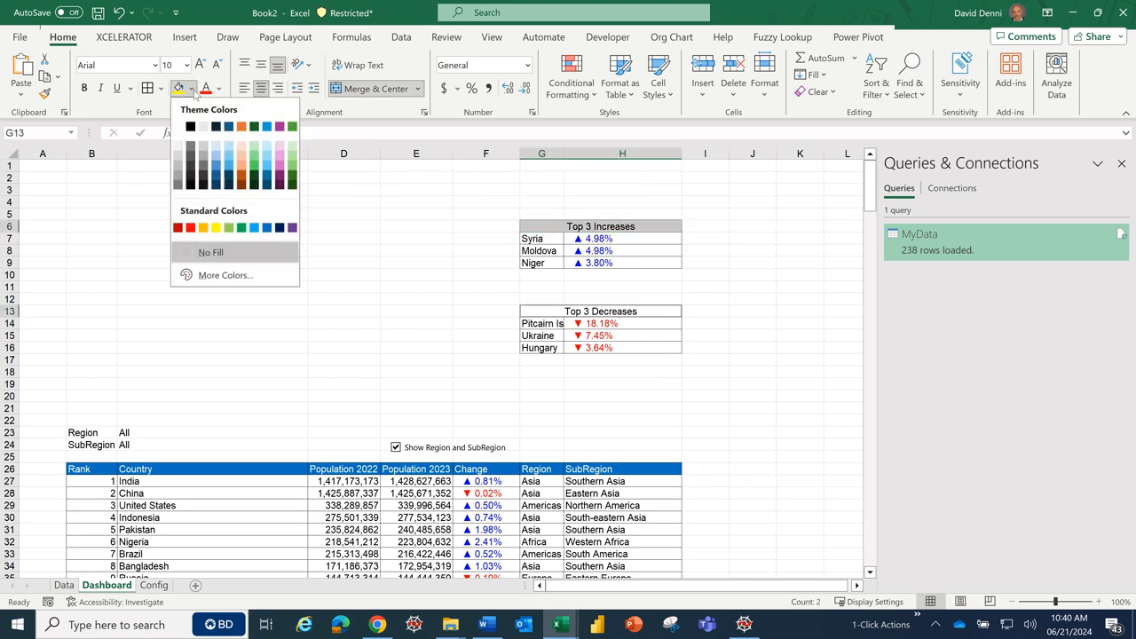
left_click(266, 227)
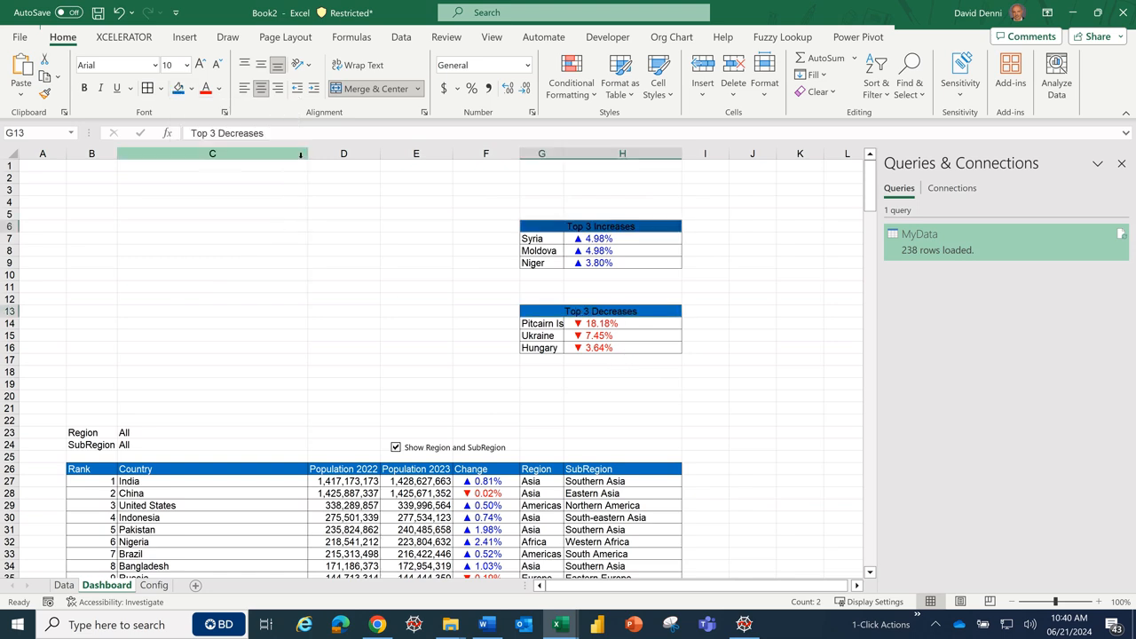
left_click(219, 90)
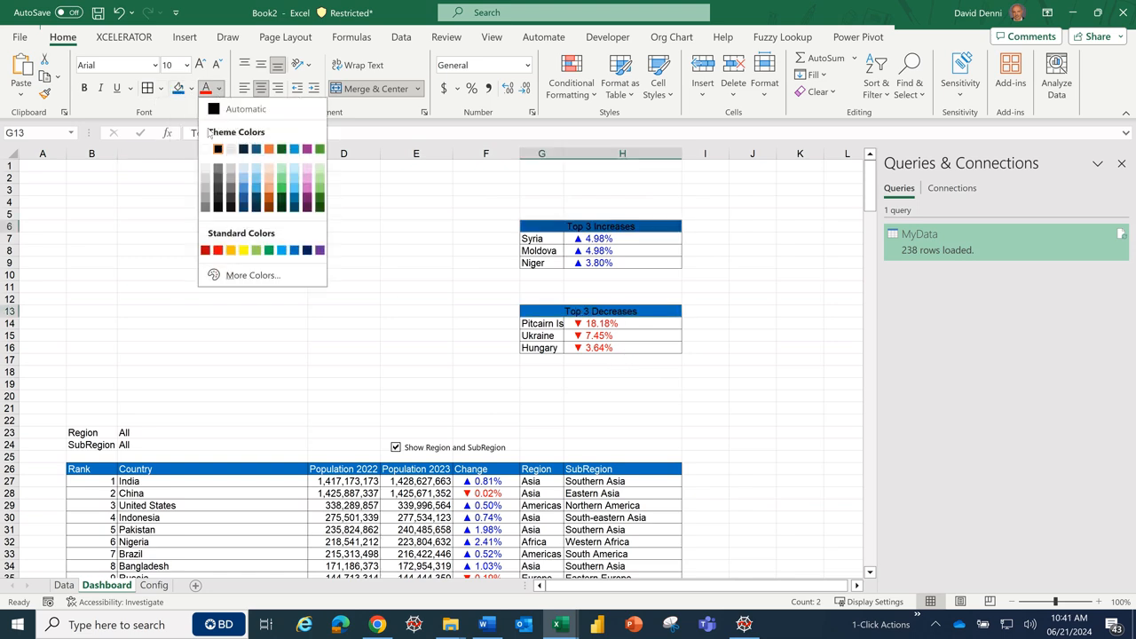
left_click(208, 138)
left_click(811, 348)
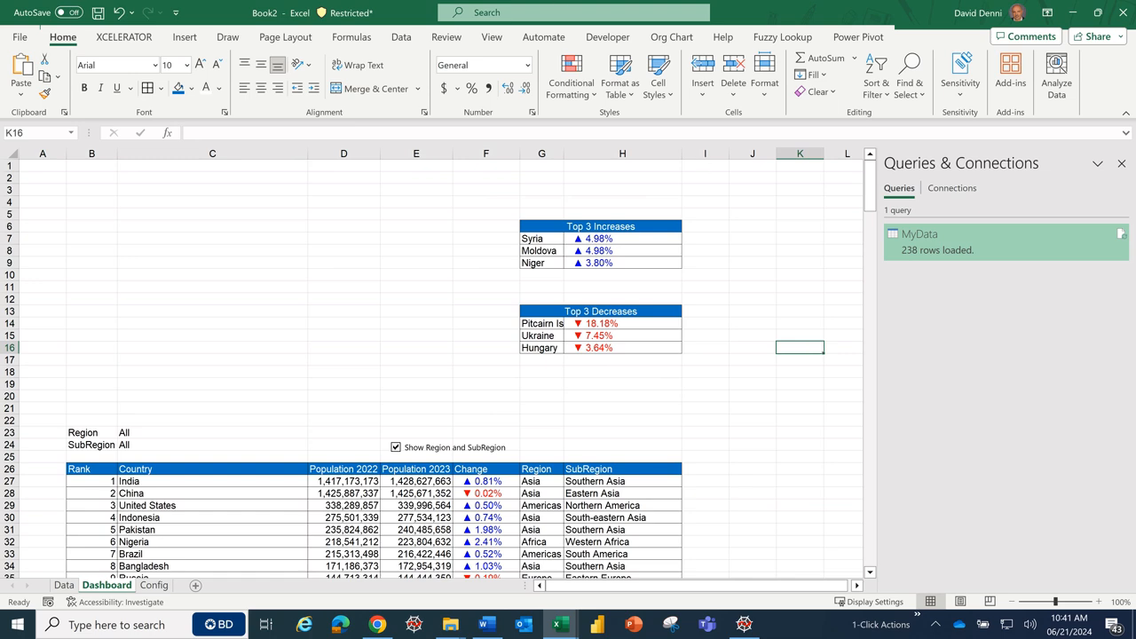
- Insert a spin button form control on the Dashboard sheet, covering about cells B18:B19
key("alt+Tab")
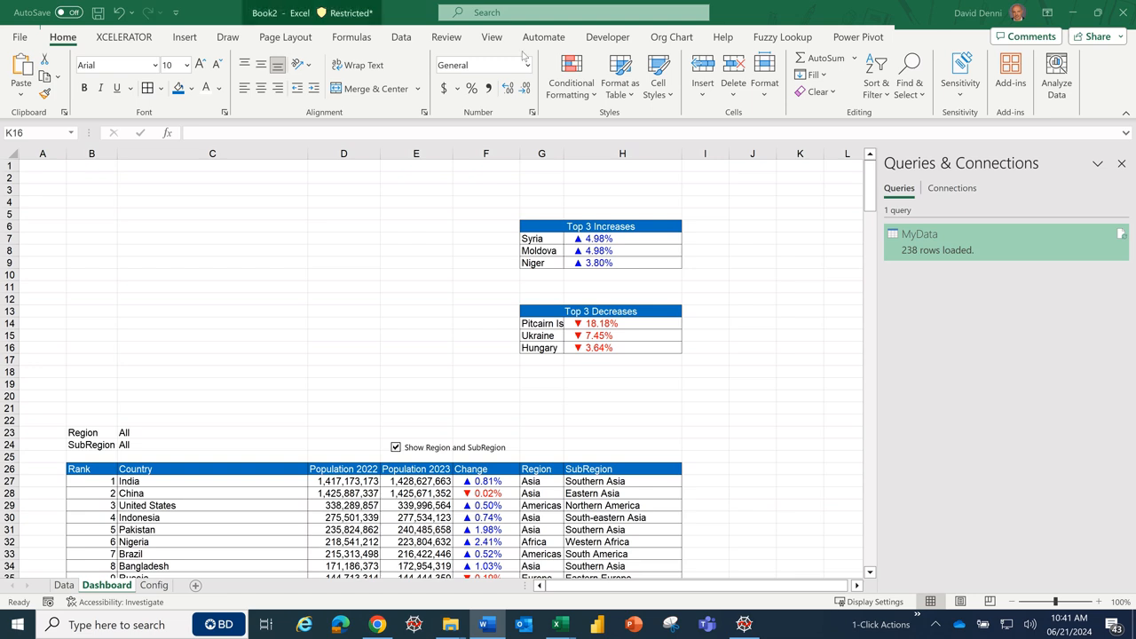
left_click(594, 38)
left_click(594, 38)
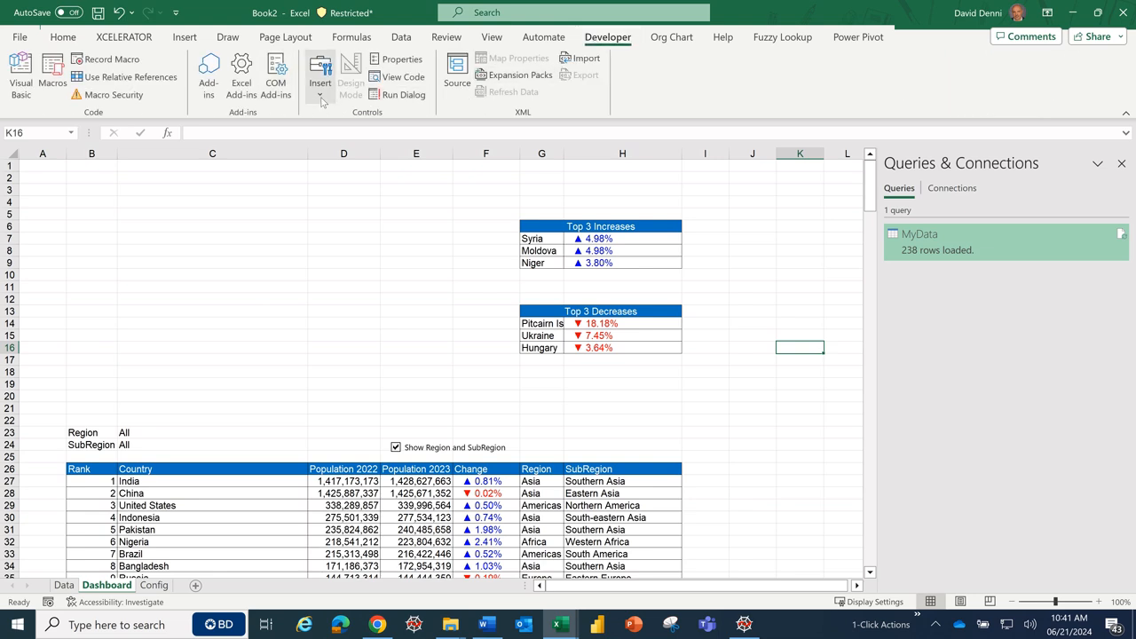
left_click(321, 98)
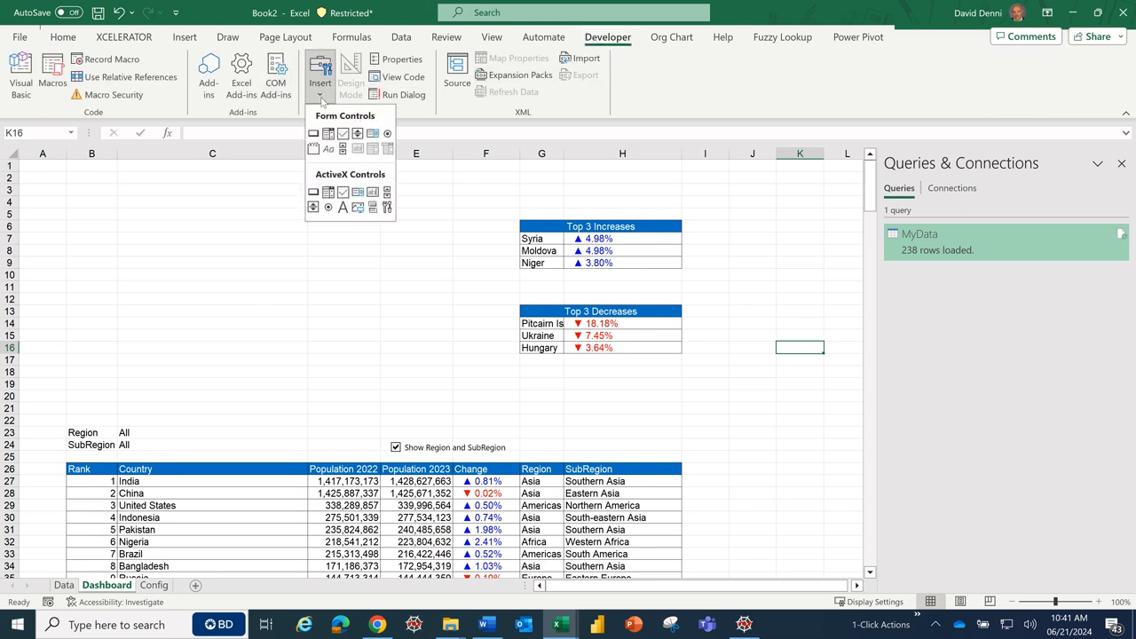
left_click(358, 134)
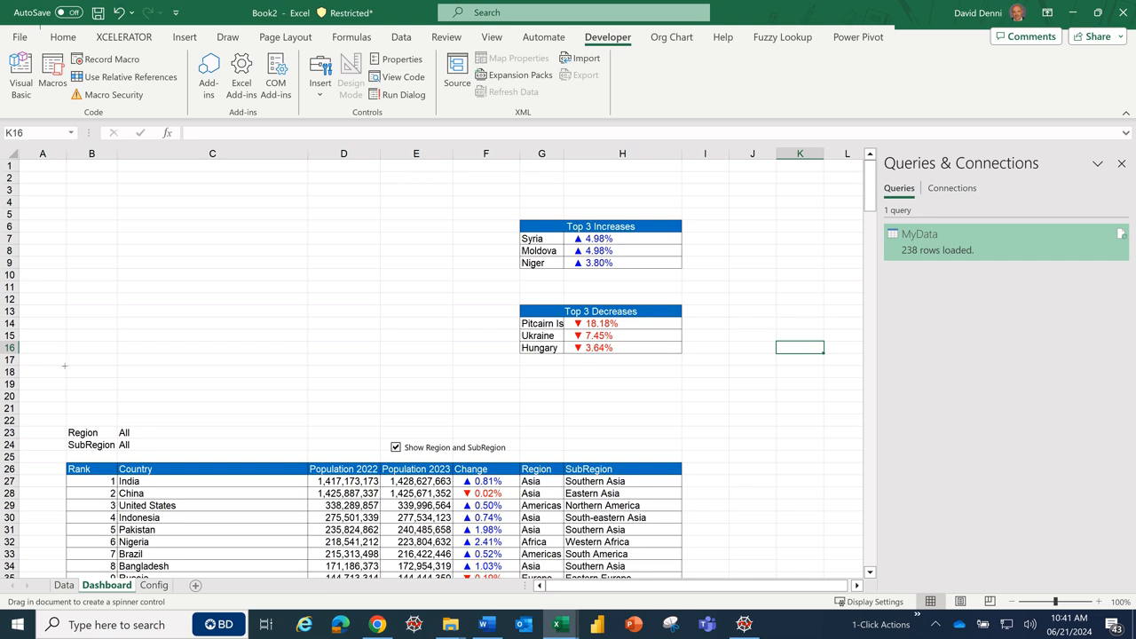
left_click_drag(66, 366, 117, 390)
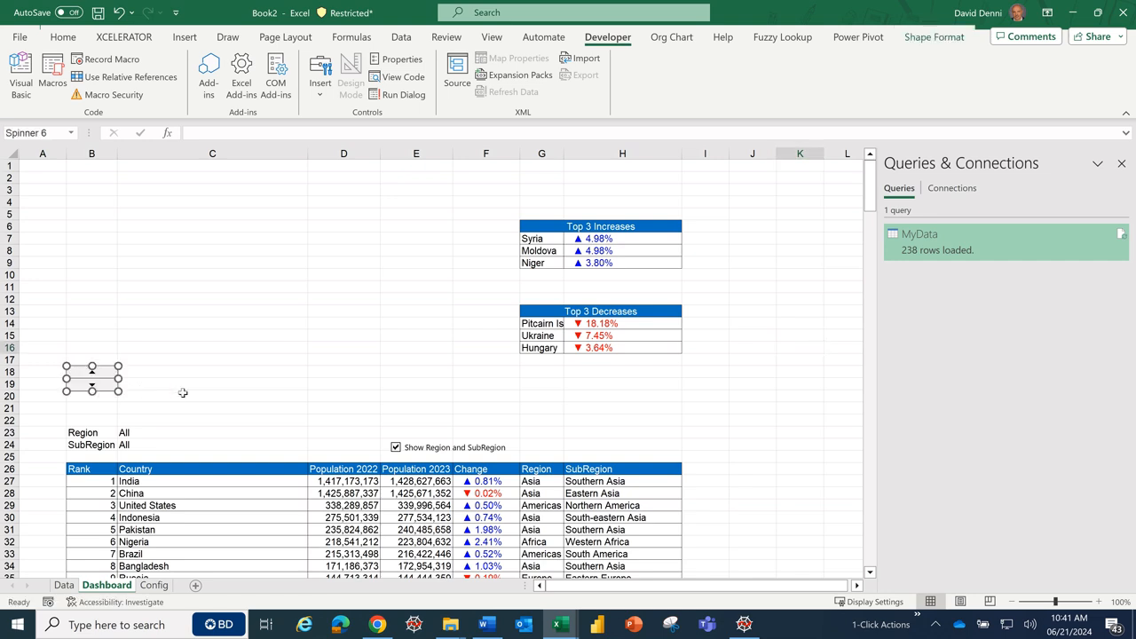
left_click(191, 394)
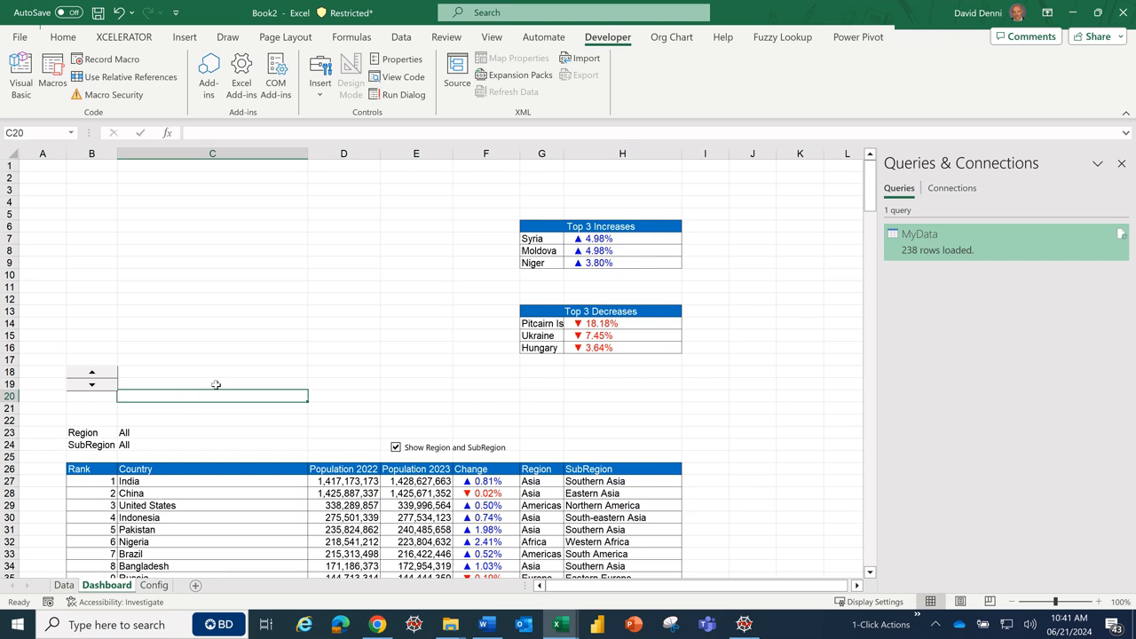
right_click(91, 387)
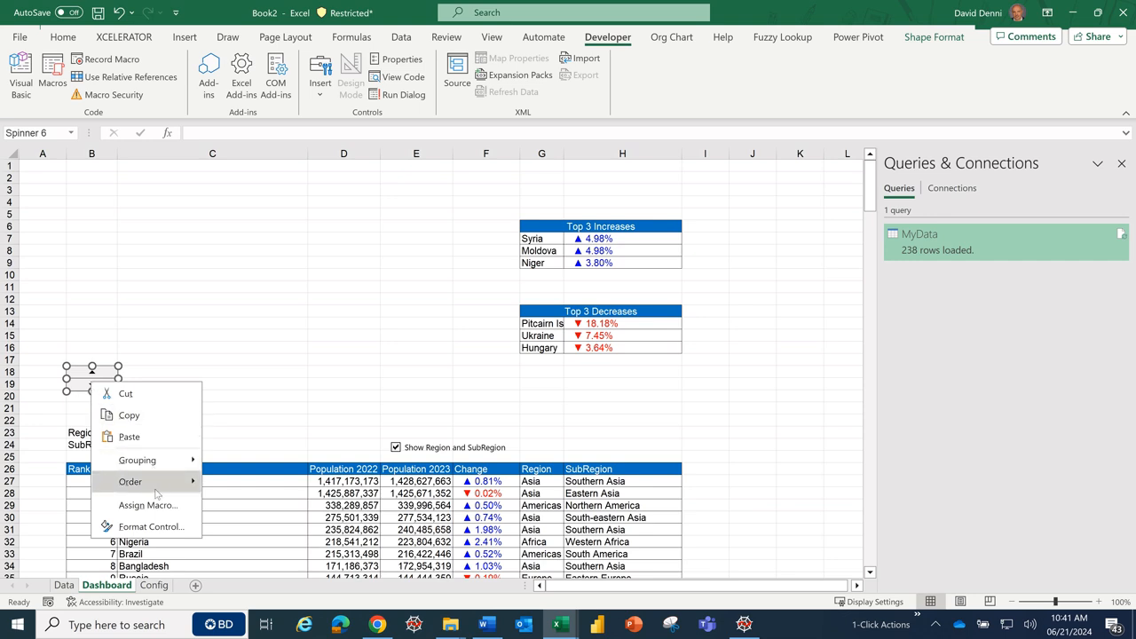
left_click(151, 526)
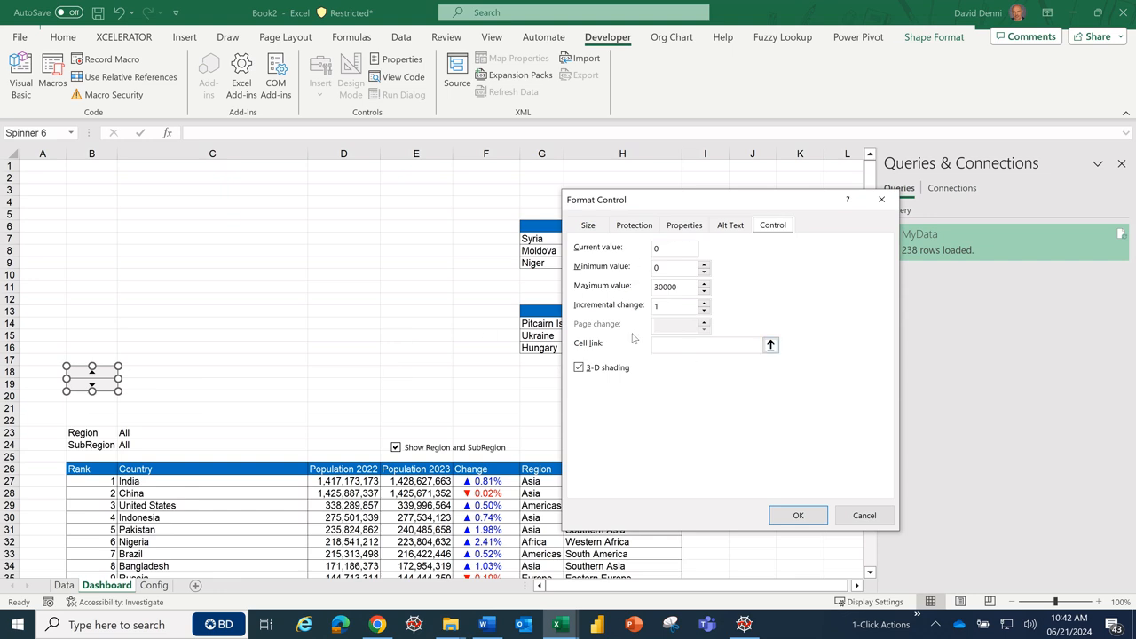
left_click(866, 518)
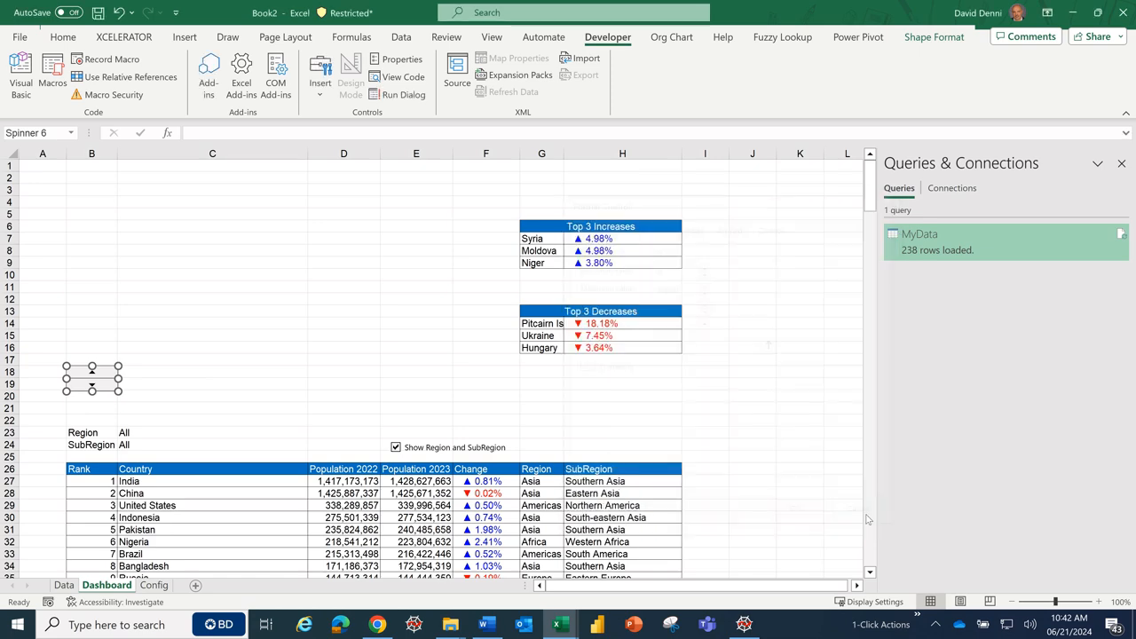
left_click(285, 398)
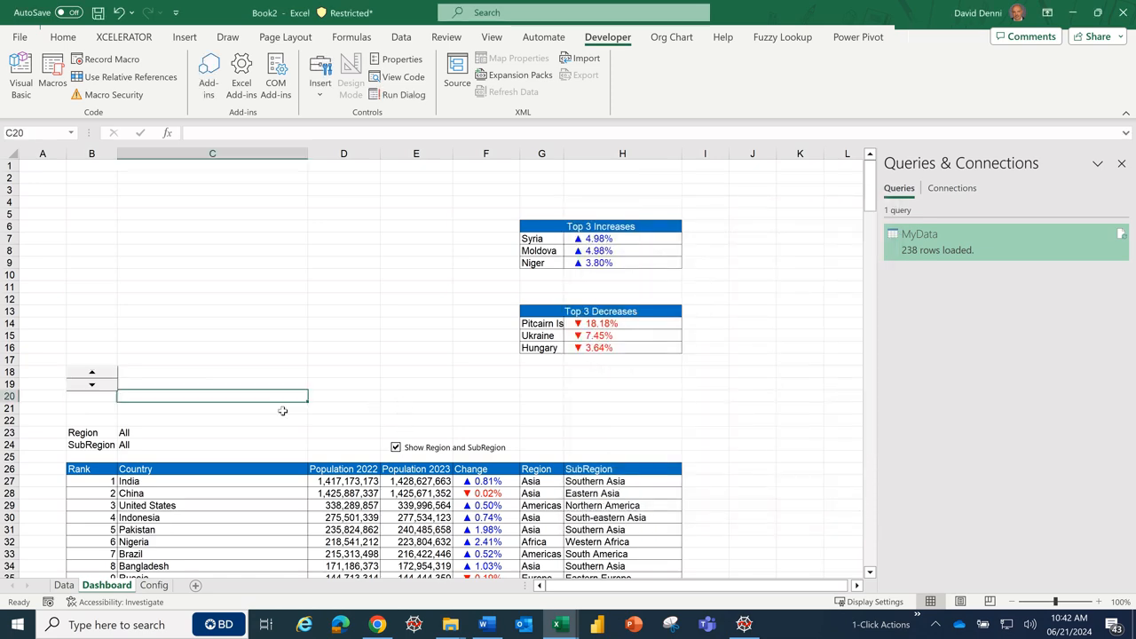
- Examine the %Cumulated column and its formula in cell I2 of the Data sheet, and return to the Dashboard sheet
left_click(64, 586)
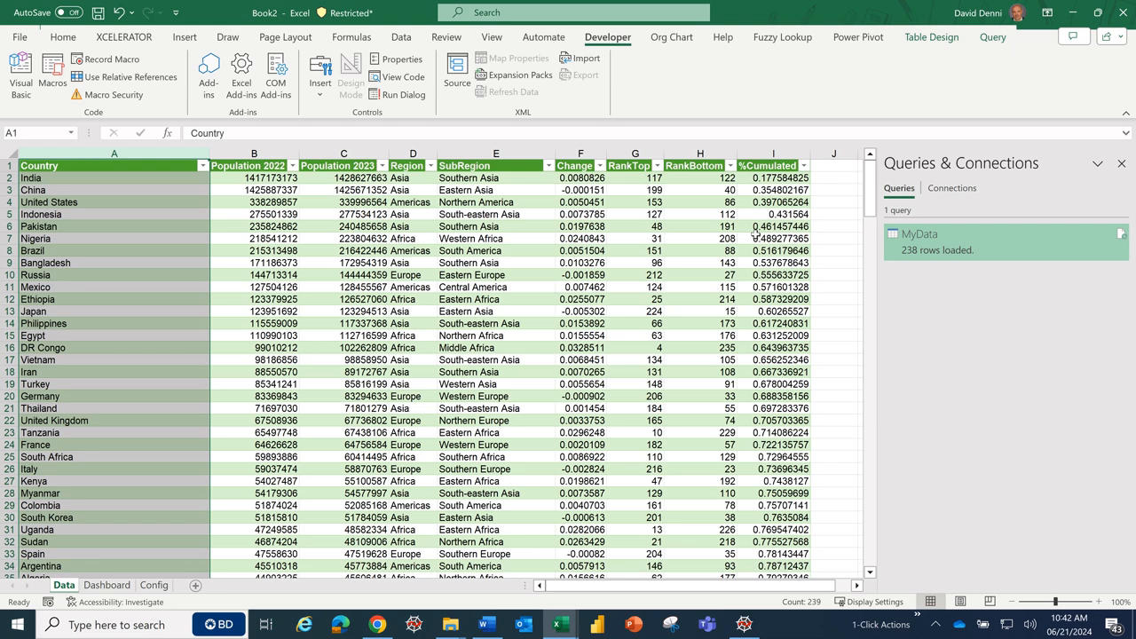
left_click(774, 178)
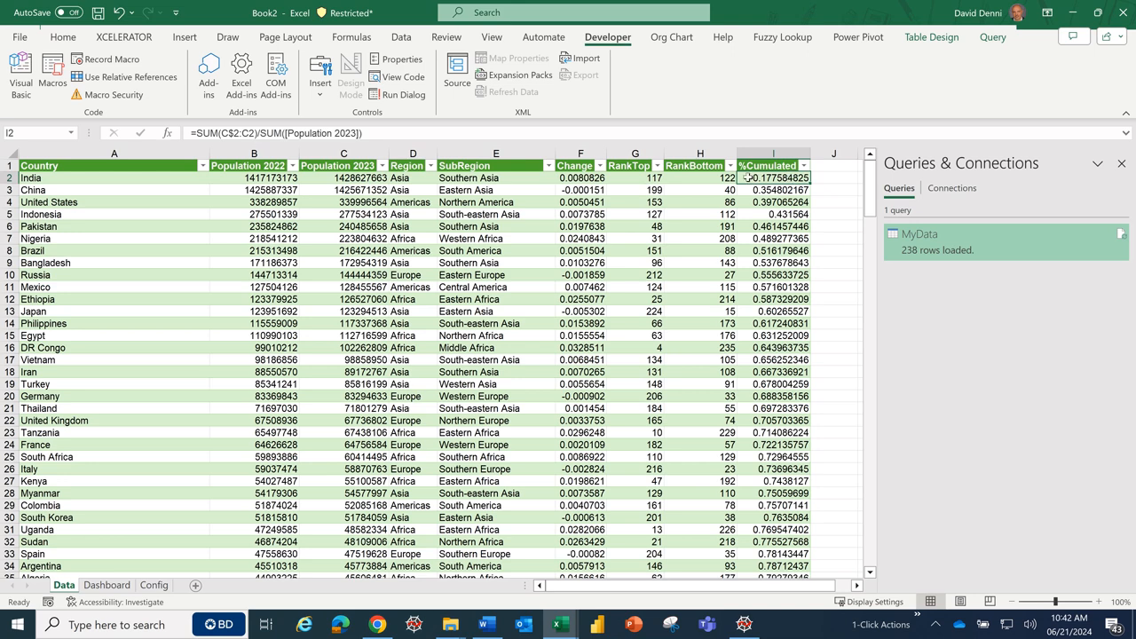
left_click(105, 585)
- In the spinner's control settings, set the minimum value to 18 and the maximum value to 100
left_click(102, 384, "ctrl")
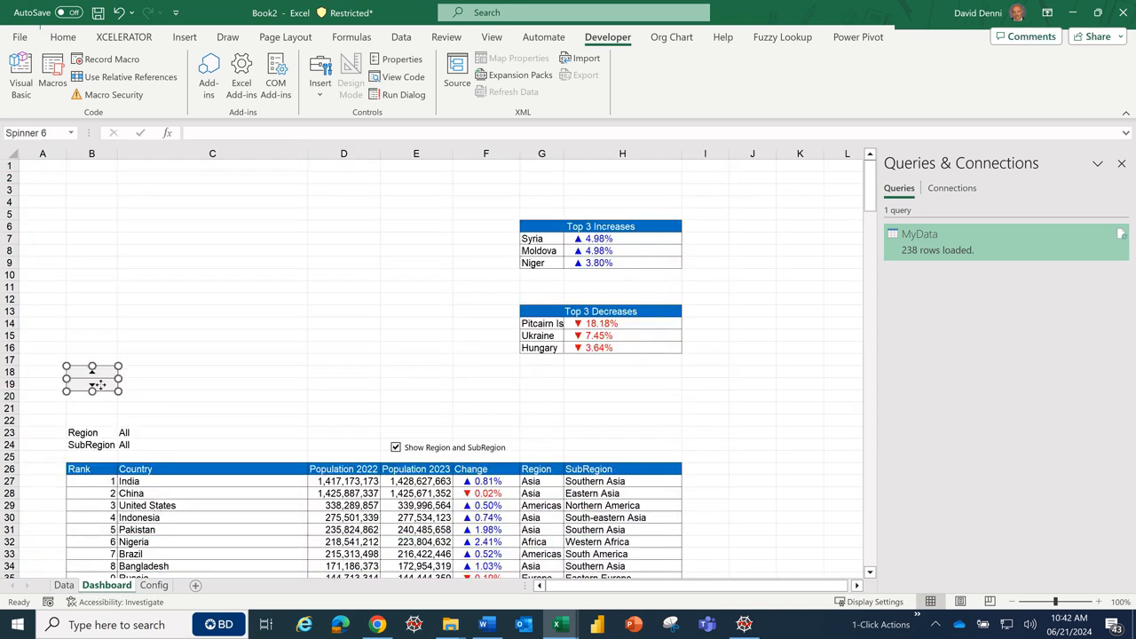
right_click(102, 385)
left_click(159, 530)
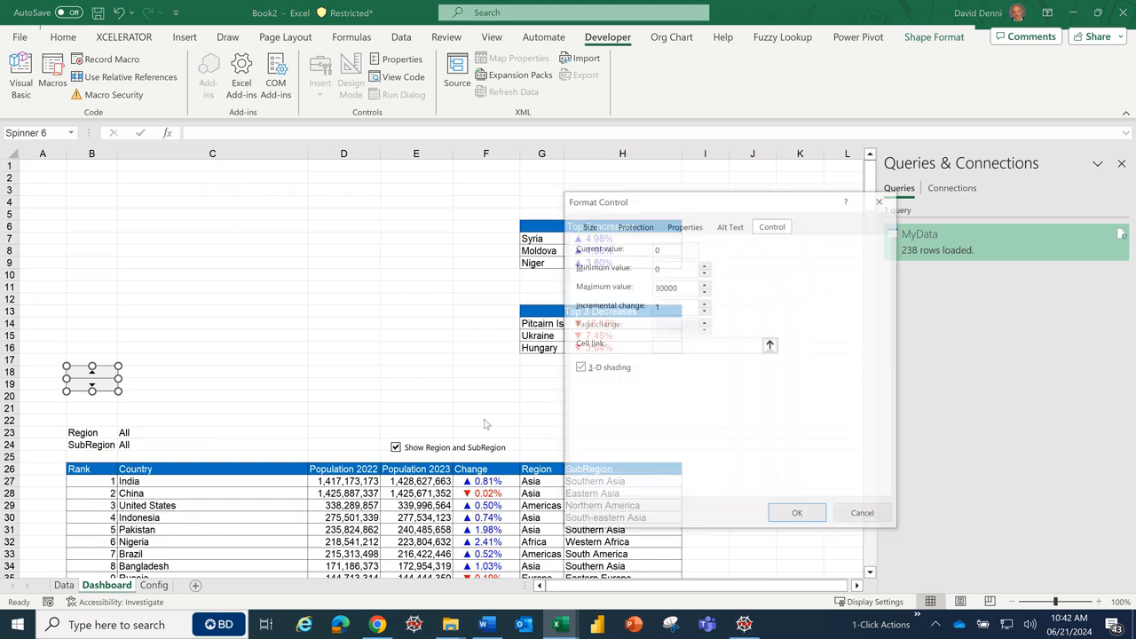
left_click(660, 269)
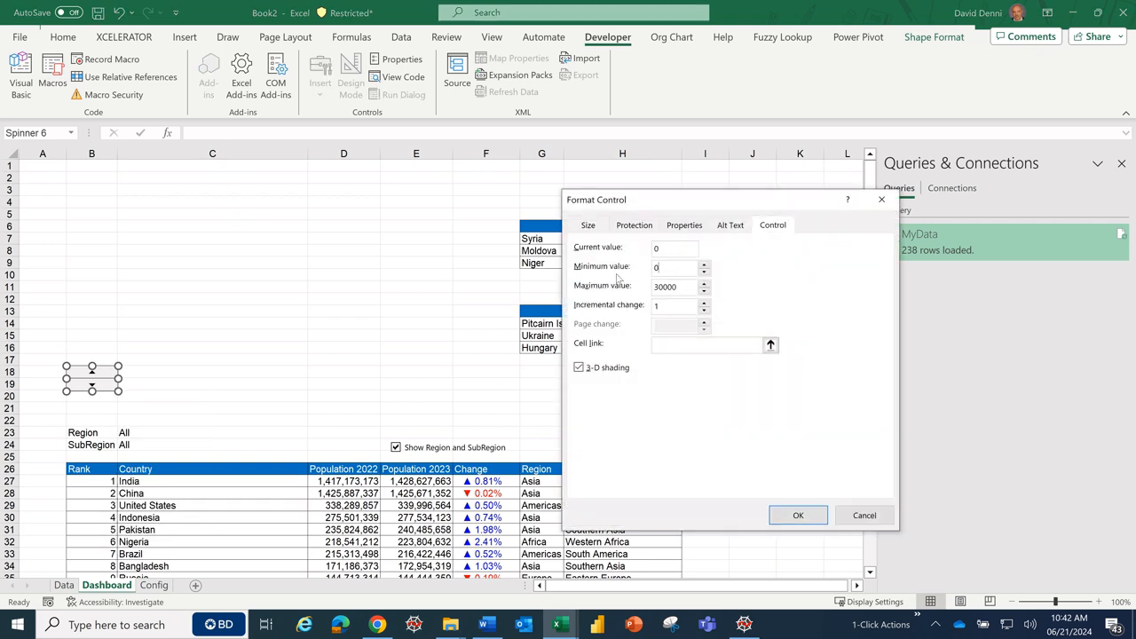
key("BackSpace")
type("18")
key("Tab")
type("100")
- Link the spinner to cell L4 on the Config sheet, apply the control settings and deselect the spinner
left_click(665, 346)
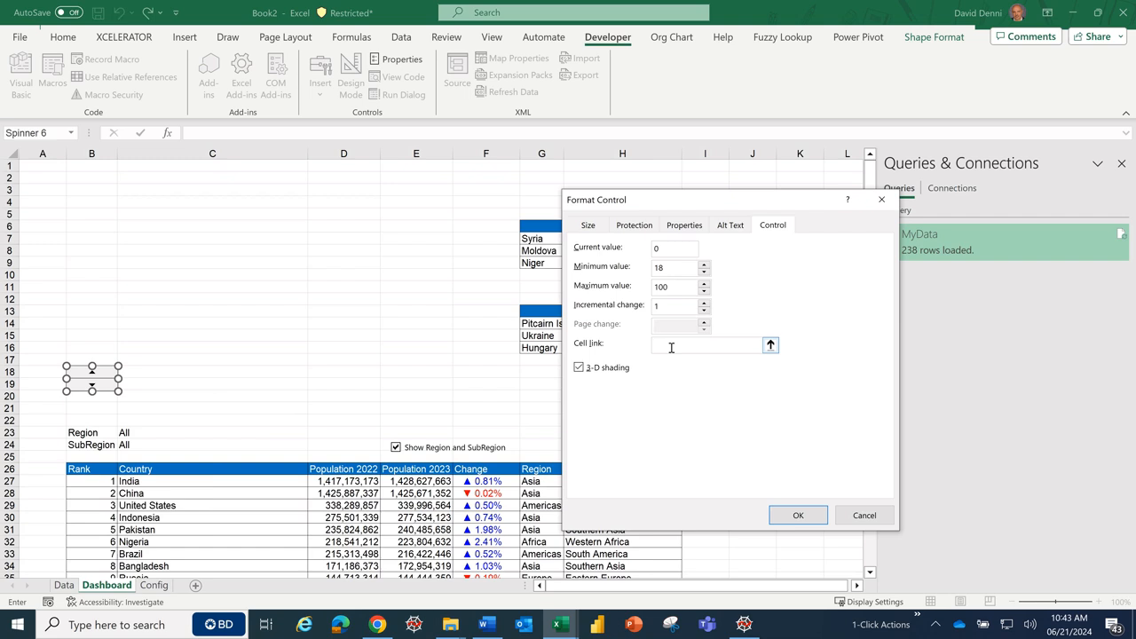
left_click(156, 586)
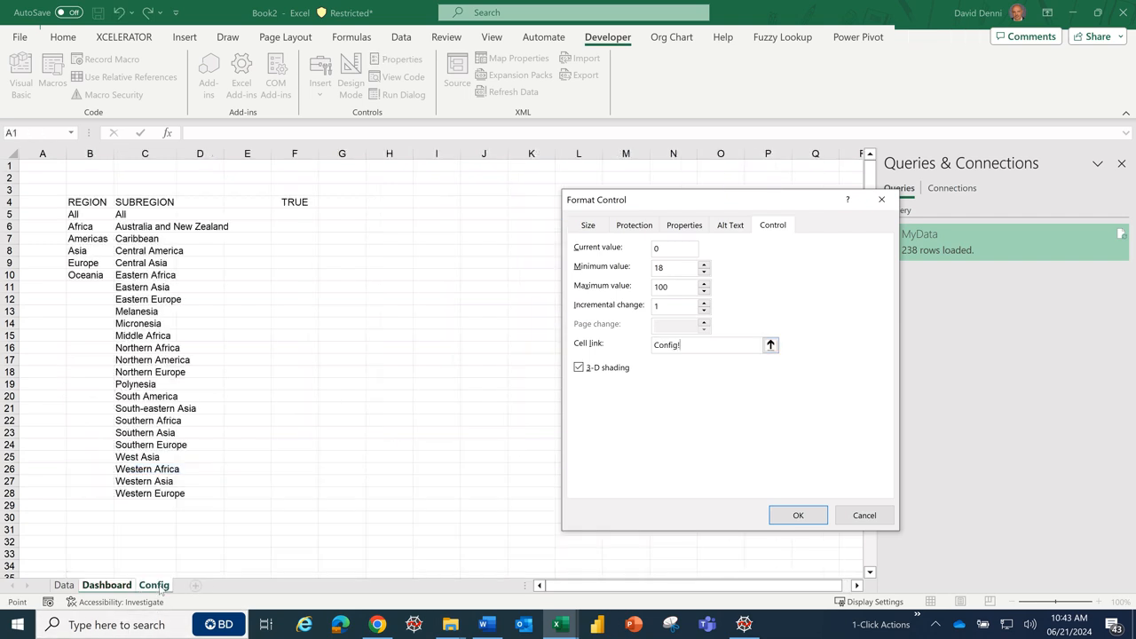
left_click_drag(631, 203, 664, 276)
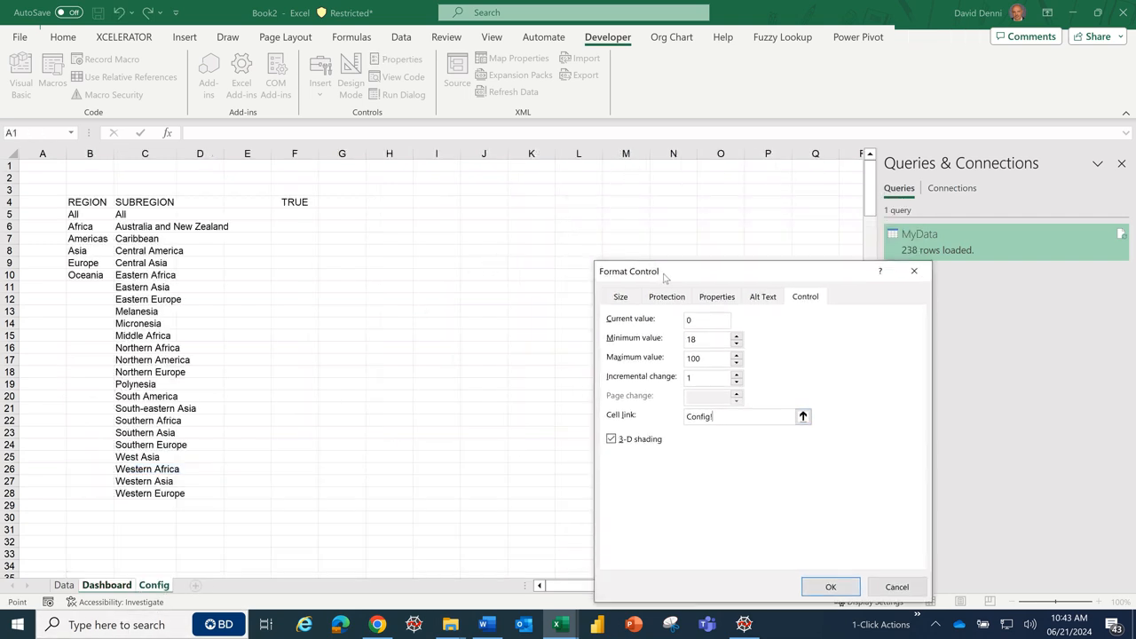
left_click(585, 201)
left_click(831, 587)
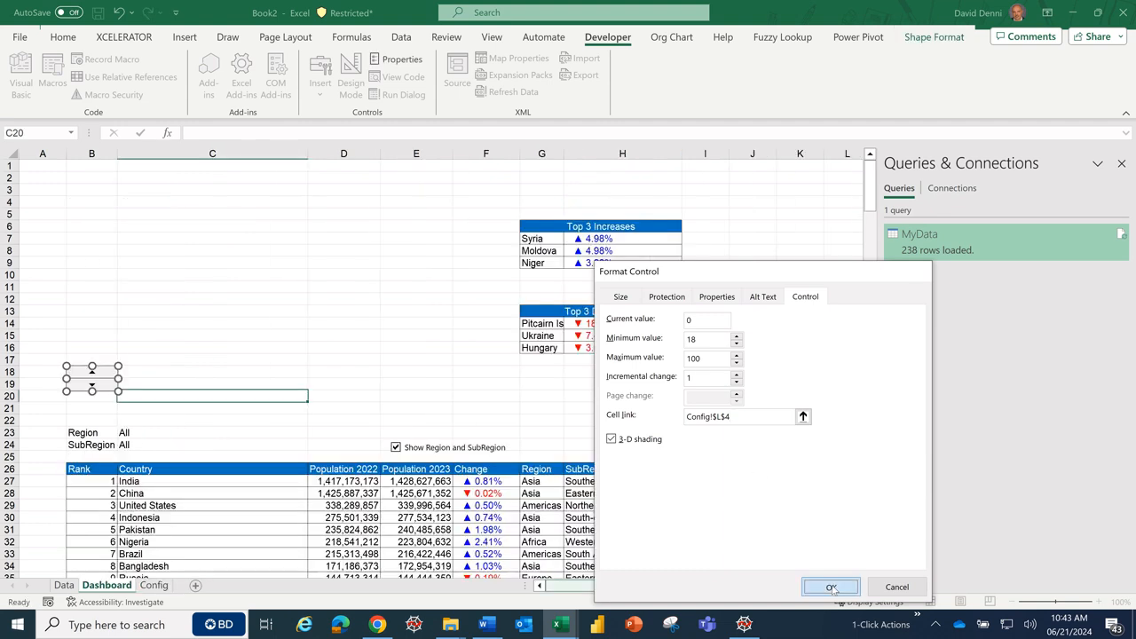
left_click(258, 323)
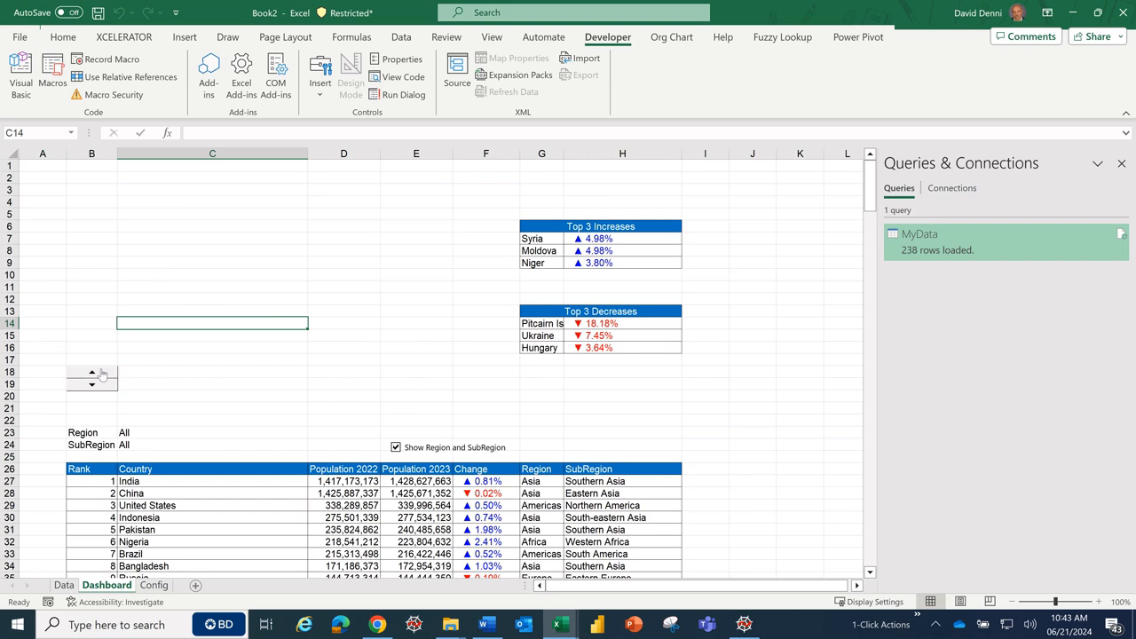
- Test the spinner by stepping its value and checking the linked cell L4 on the Config sheet
left_click(153, 585)
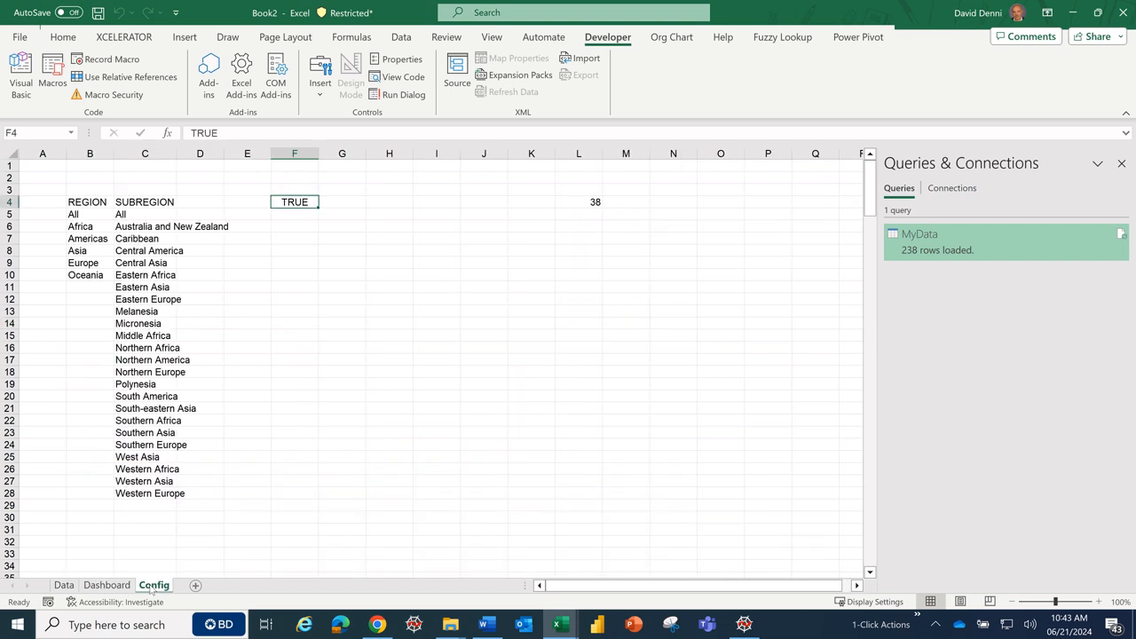
left_click(676, 318)
left_click(591, 202)
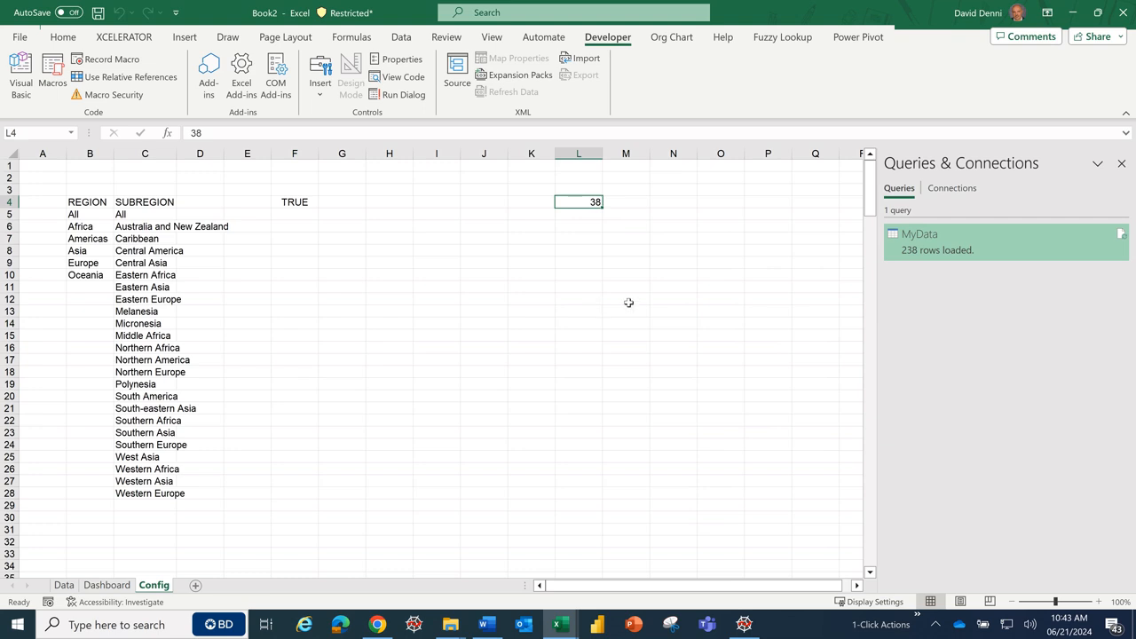
left_click(106, 585)
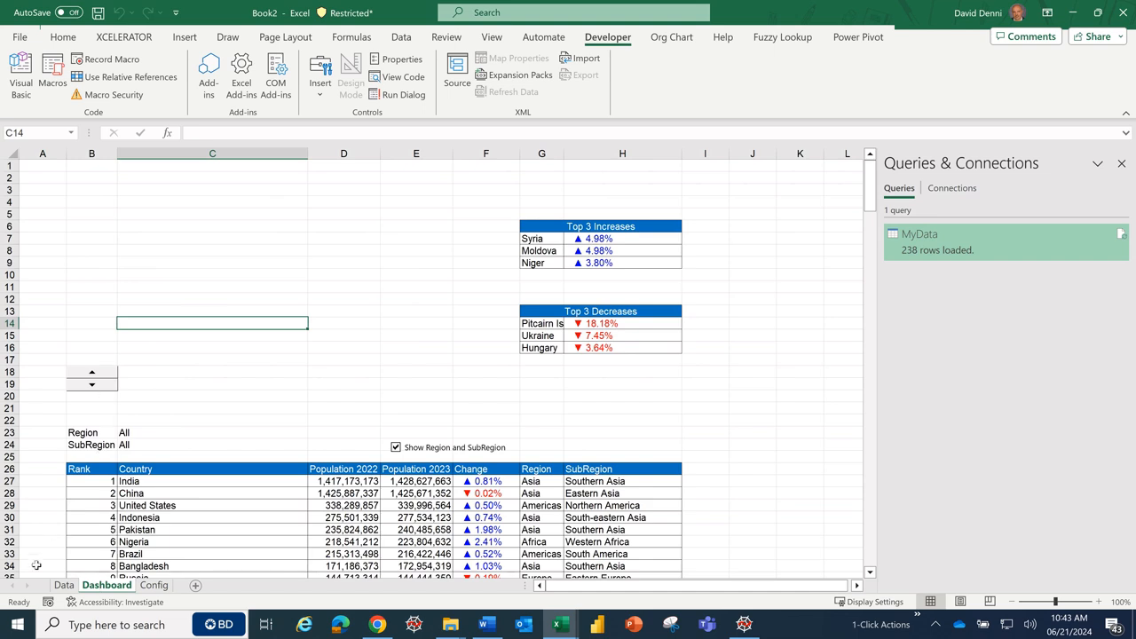
left_click(155, 585)
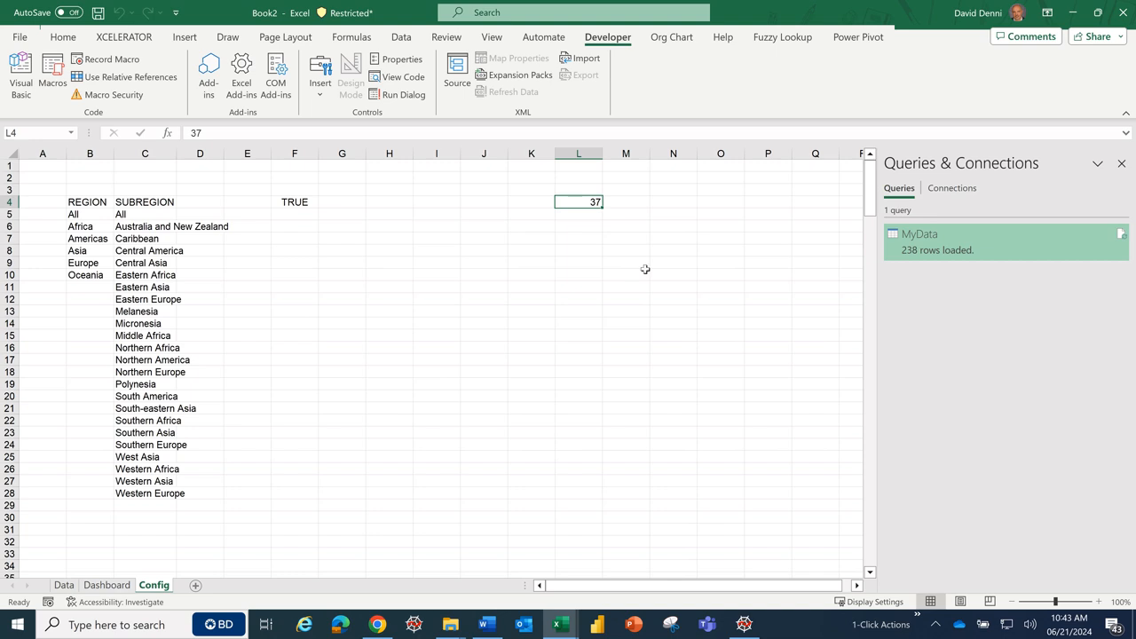
left_click(105, 585)
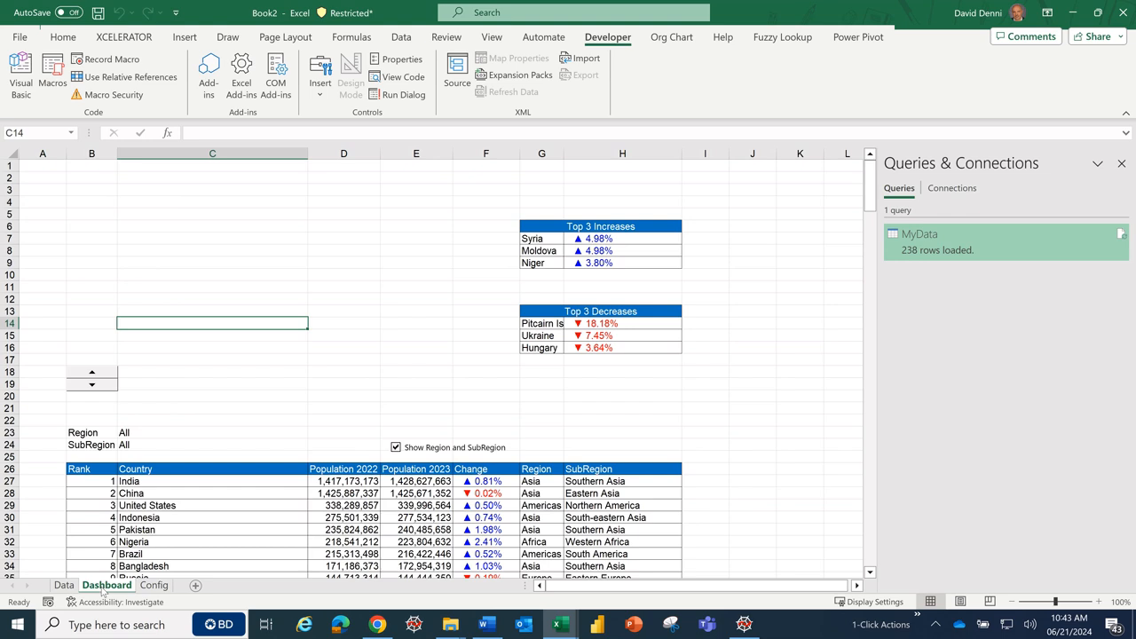
- Start a text formula in cell C18 of the Dashboard sheet with "While the world is made out of "
left_click(187, 373)
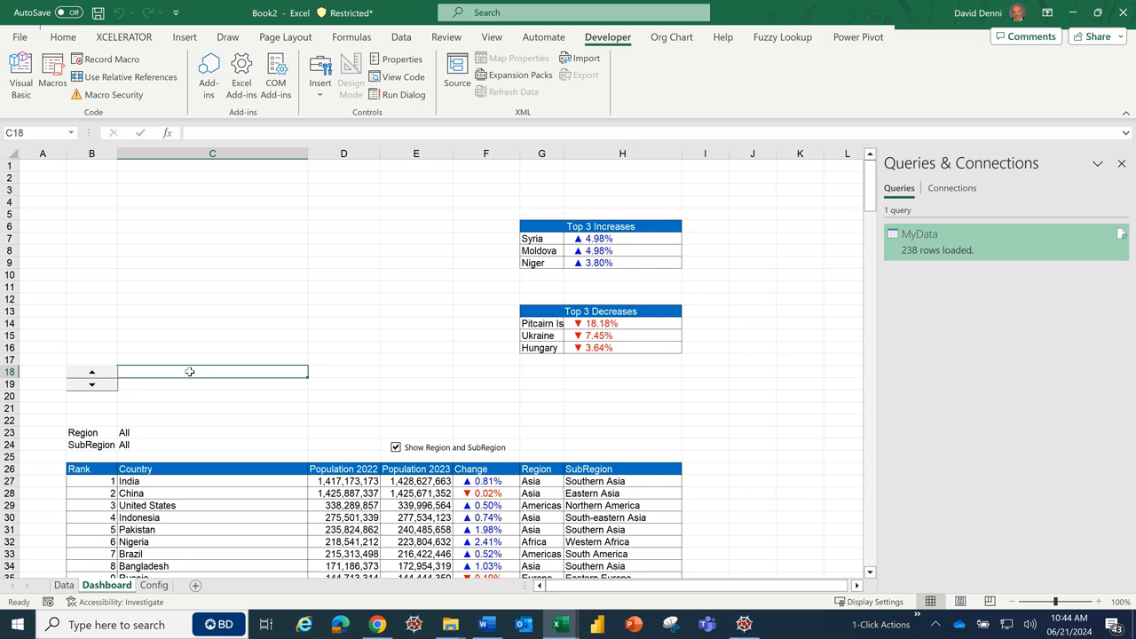
type("=")
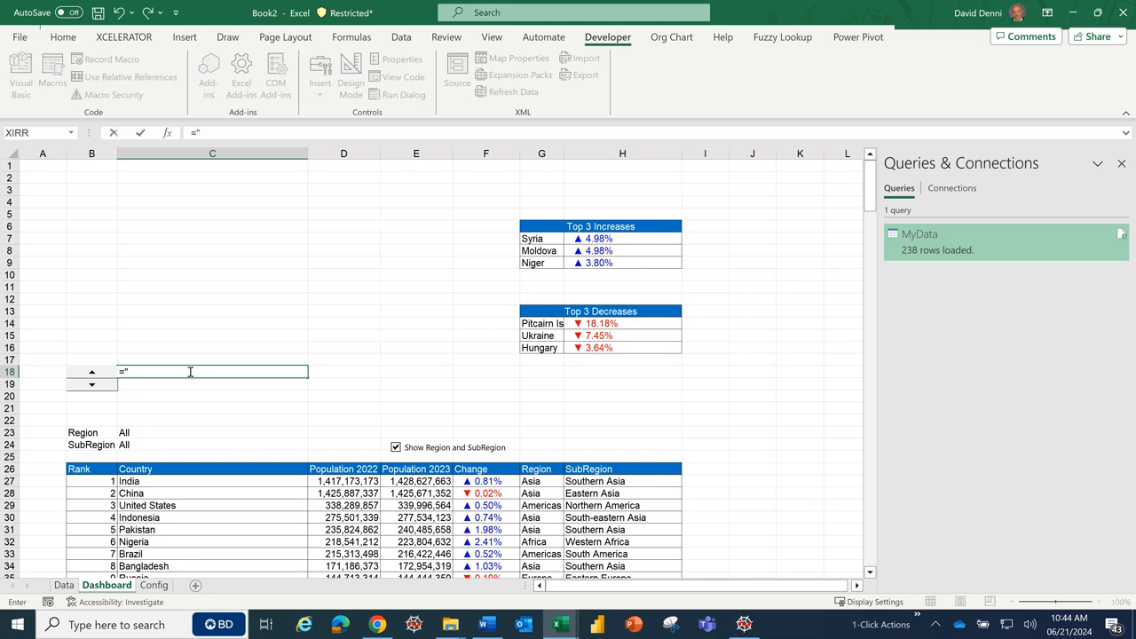
type("\"While the world is made out")
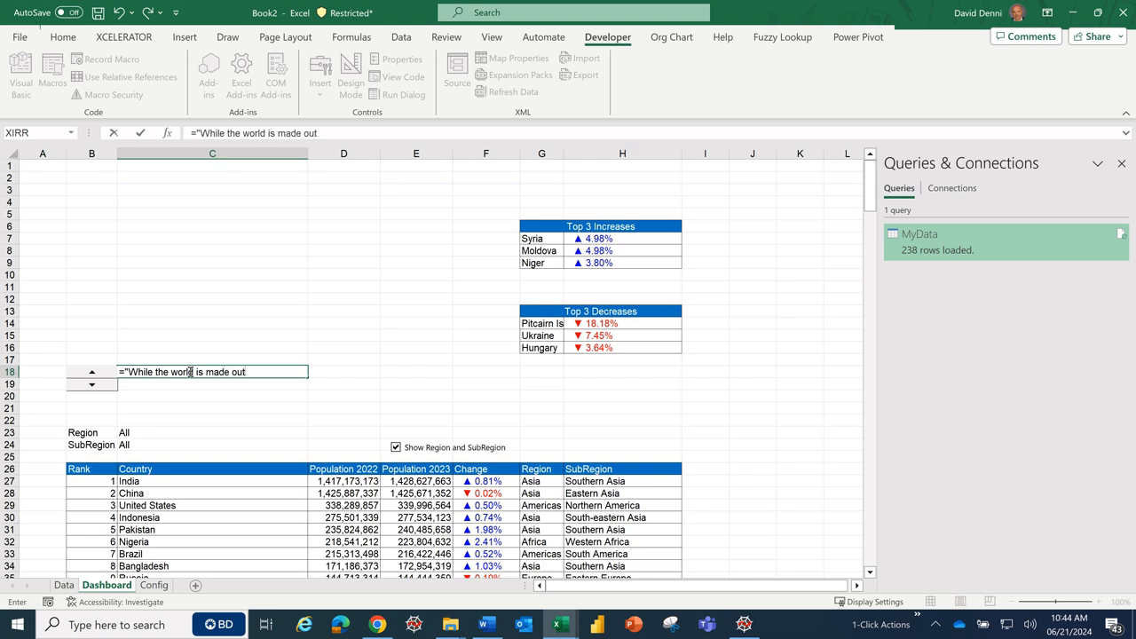
type(" of")
- Append the country count to the C18 formula with COUNTA(MyData[Country]) and commit it
type("& count")
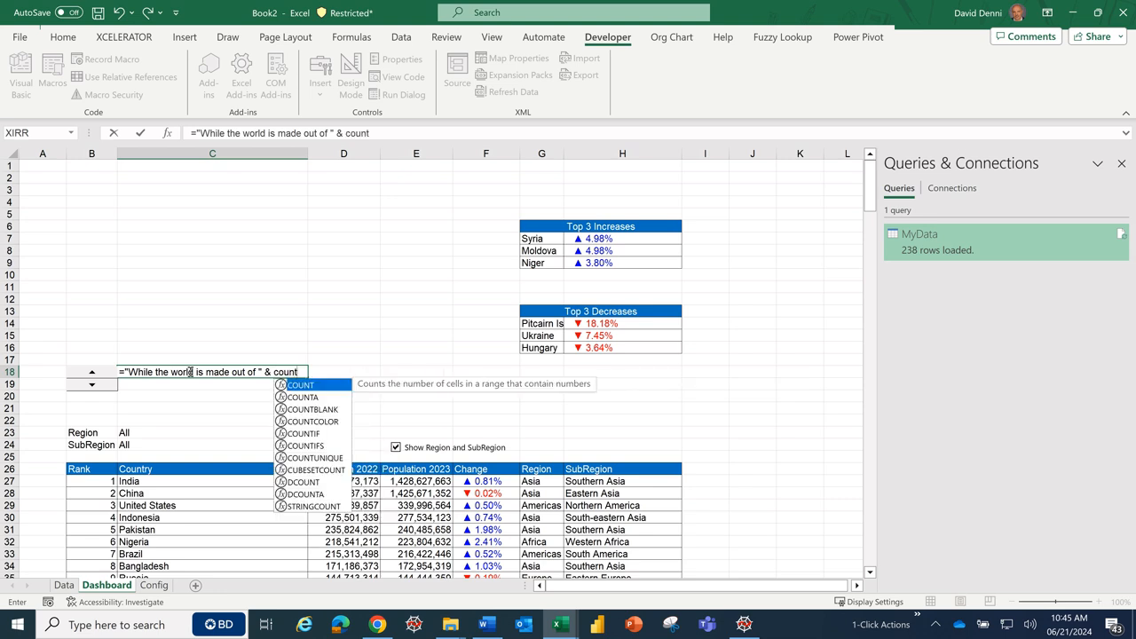
type("a(")
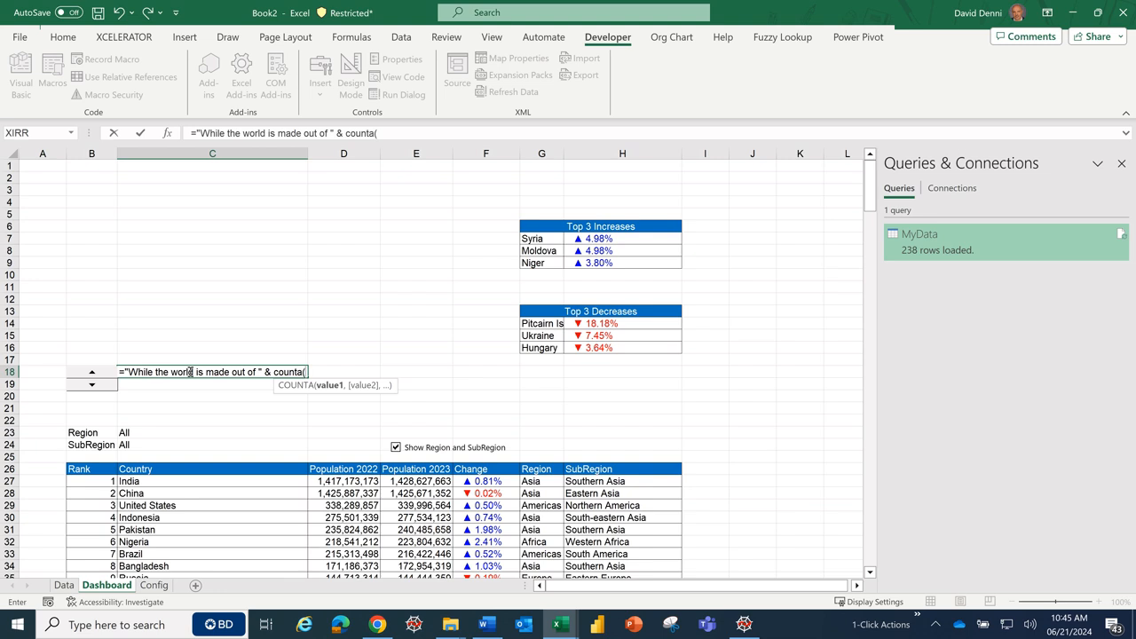
type("my")
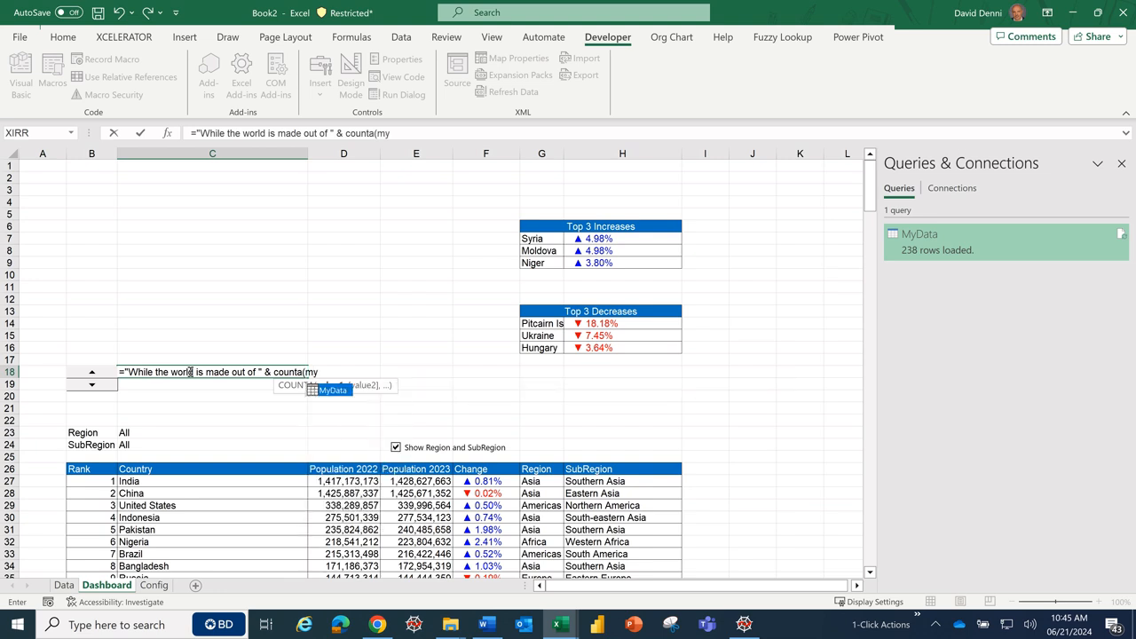
double_click(329, 390)
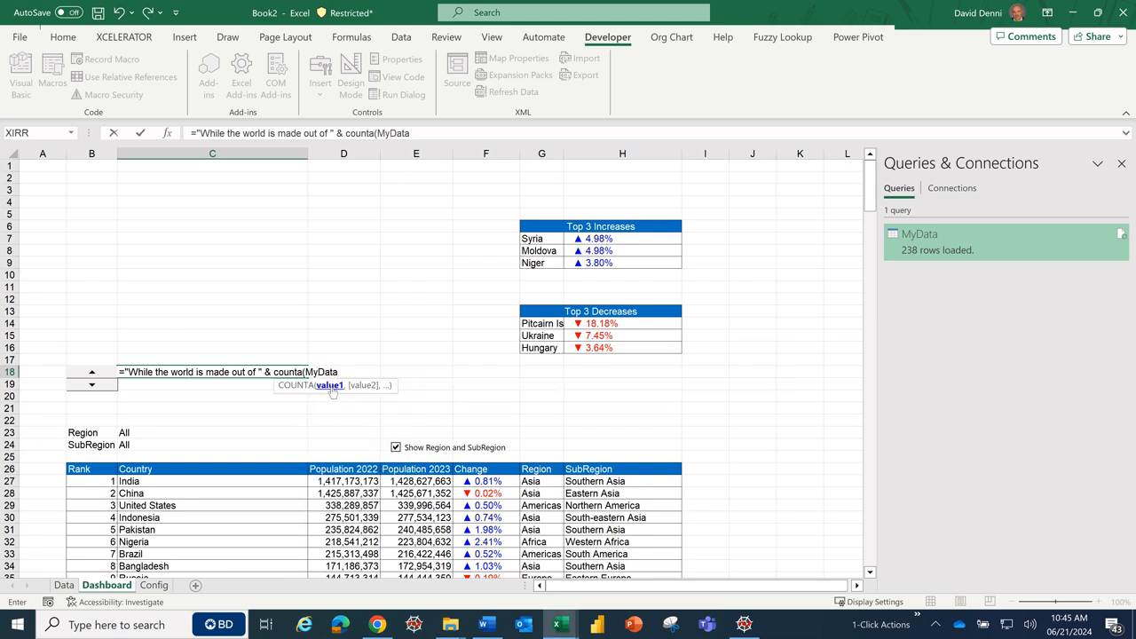
type("[")
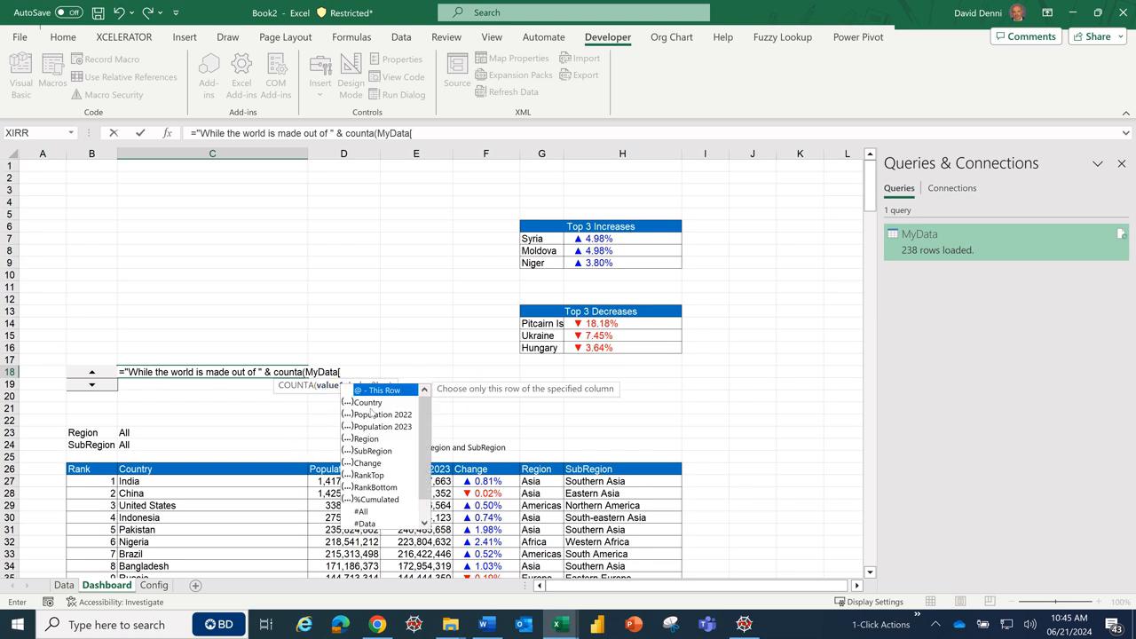
double_click(372, 402)
type("]")
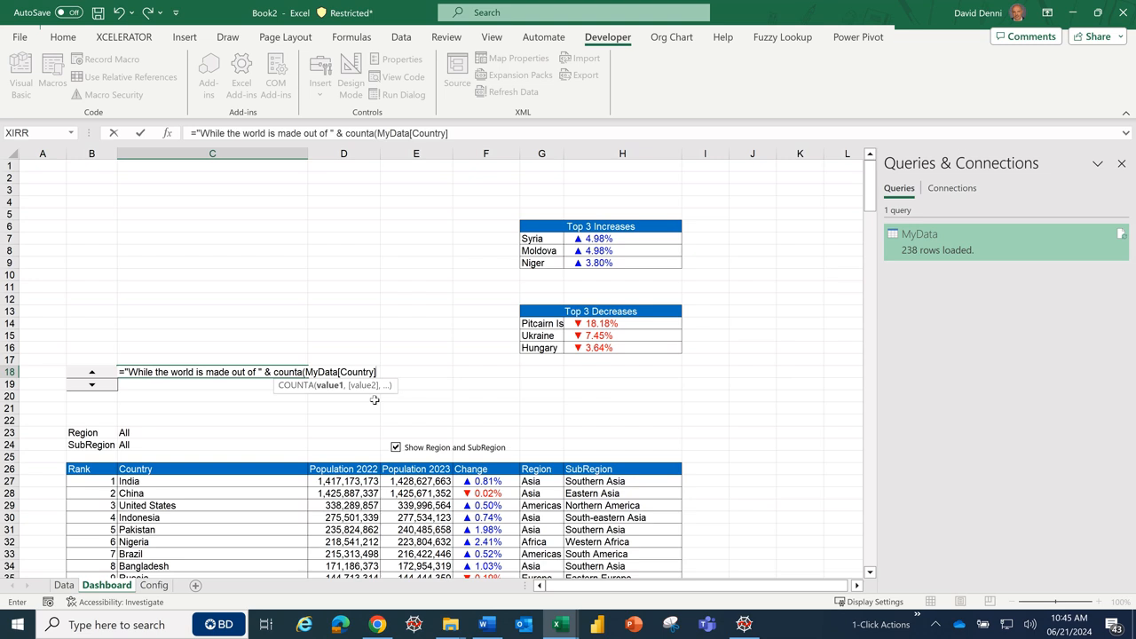
type(")")
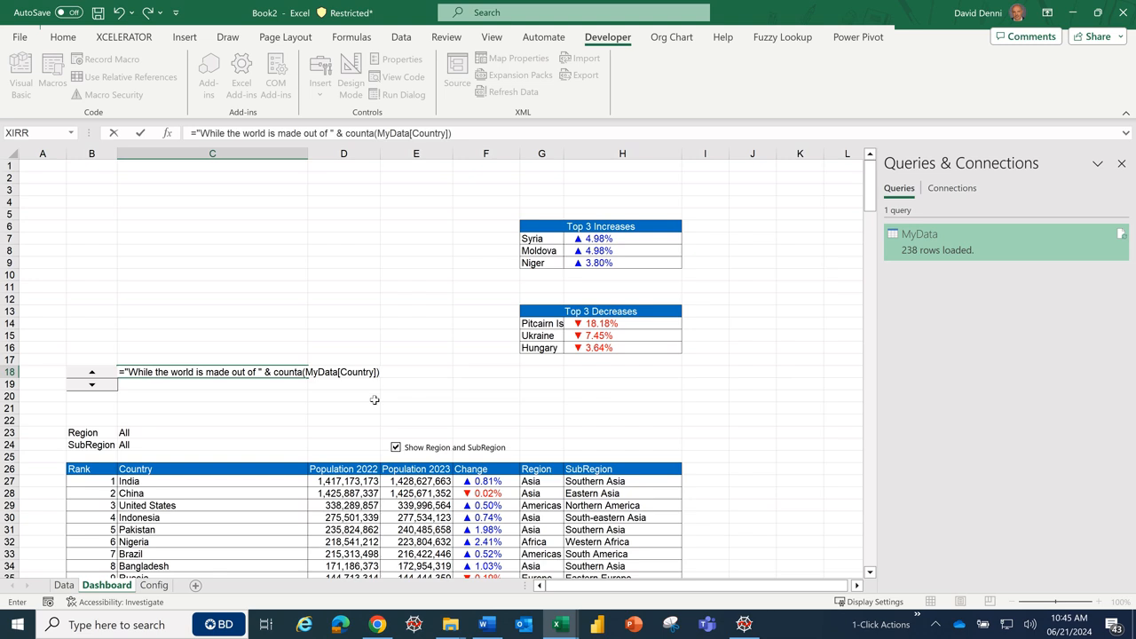
key("Return")
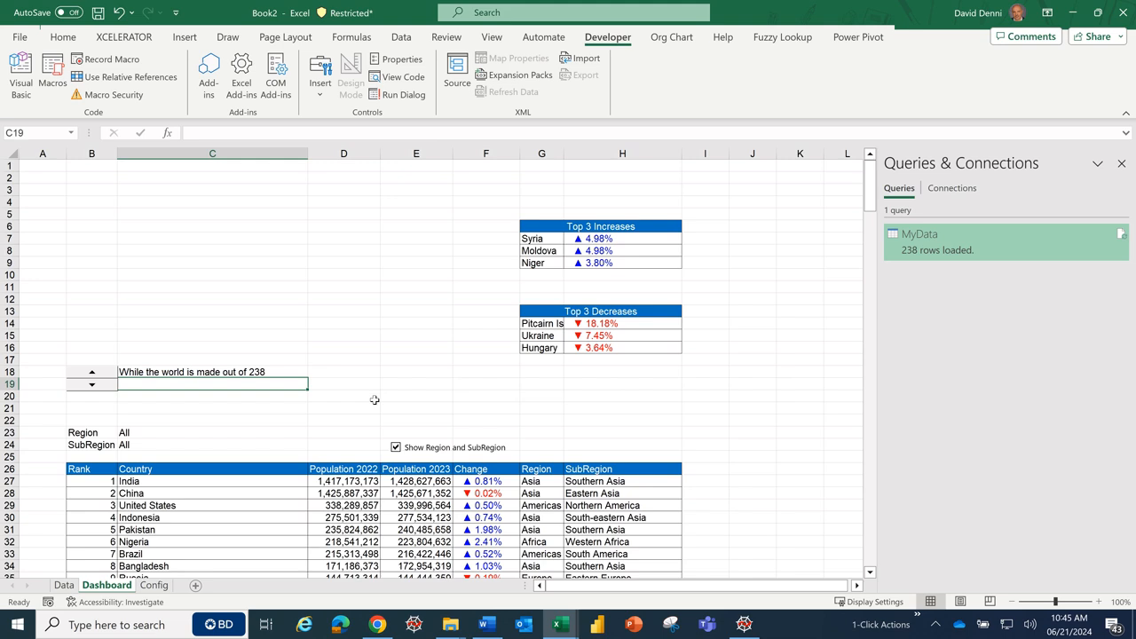
- Extend the C18 formula with the text " countries, " followed by a reference to Config!L4, and commit it
left_click(295, 371)
left_click(494, 132)
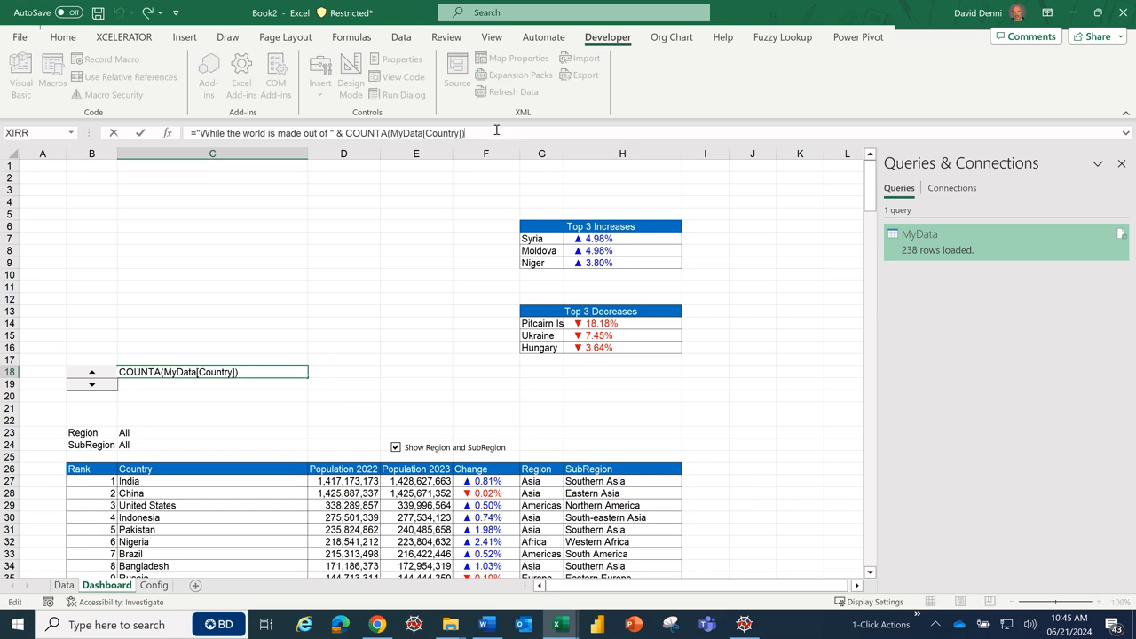
type("& \" countries")
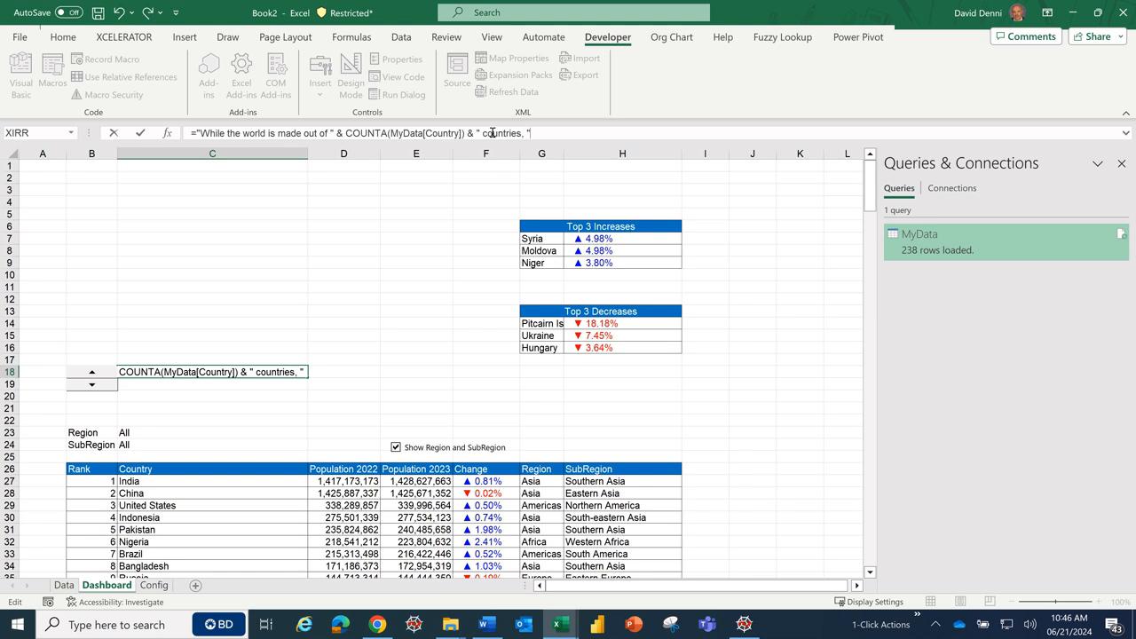
type(", \" &")
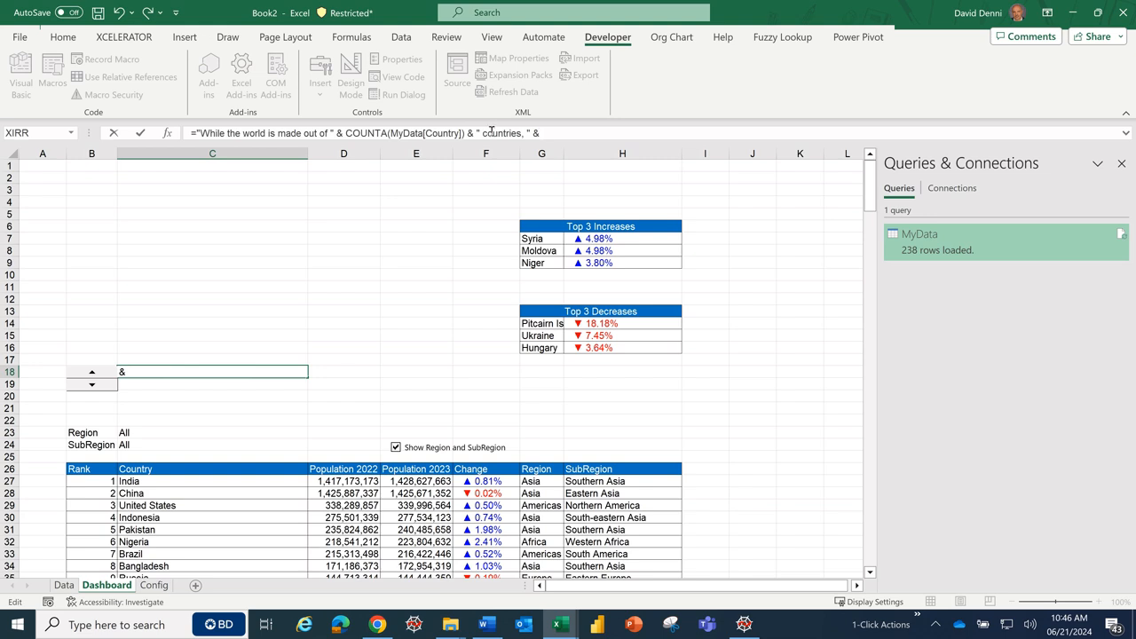
left_click(155, 585)
left_click(569, 202)
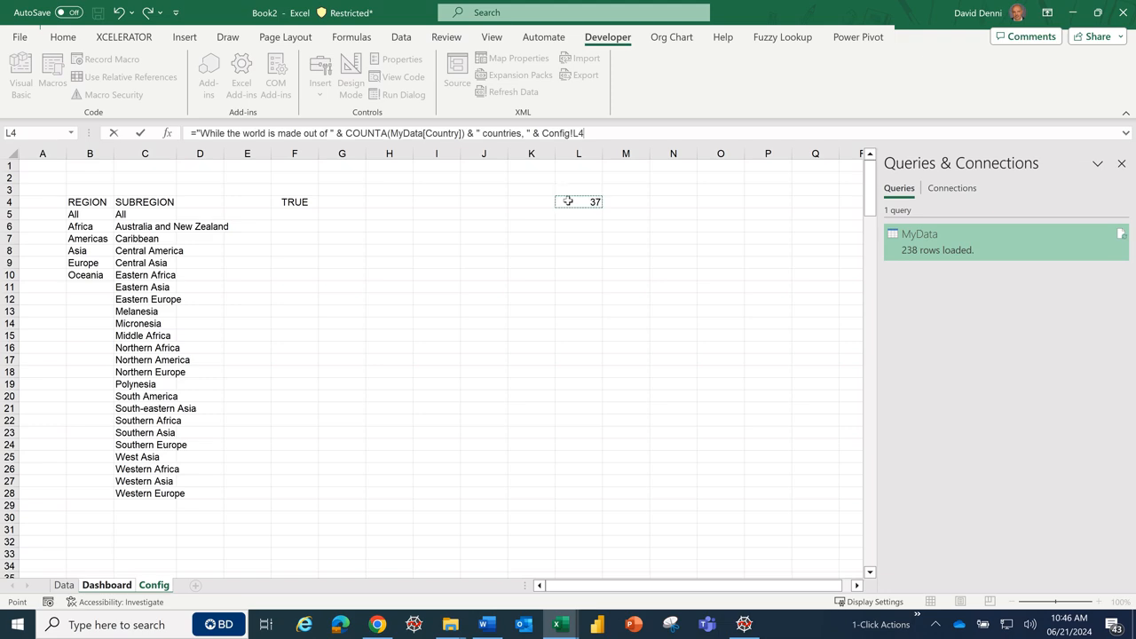
key("Return")
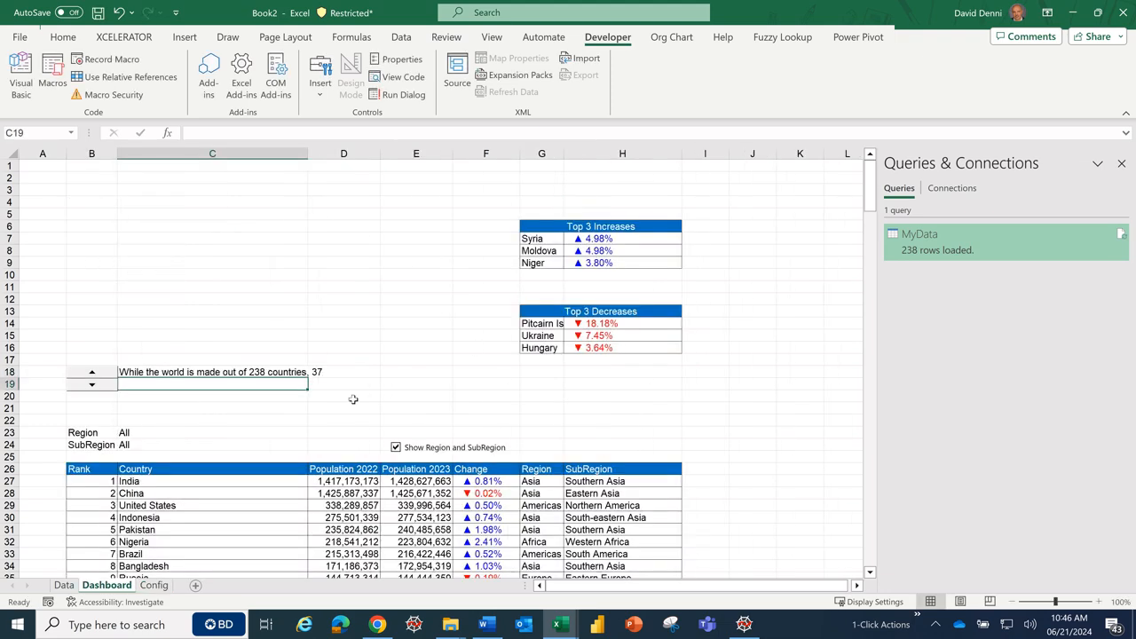
- Append the text "% of the population is concentrated in the first " to the C18 formula and commit it
left_click(253, 373)
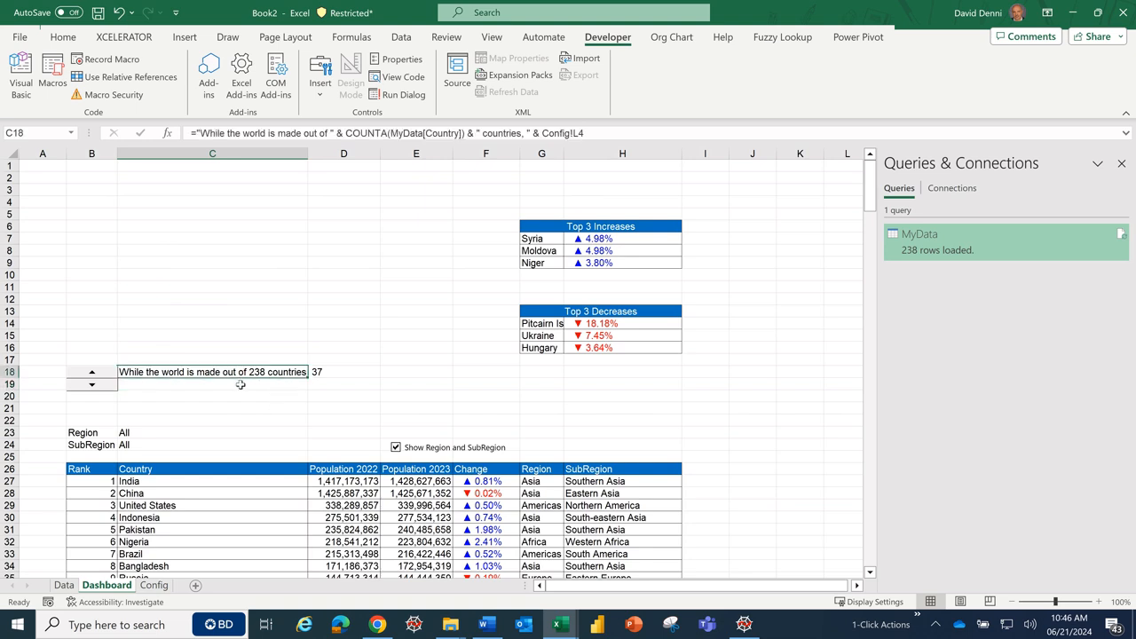
left_click(311, 406)
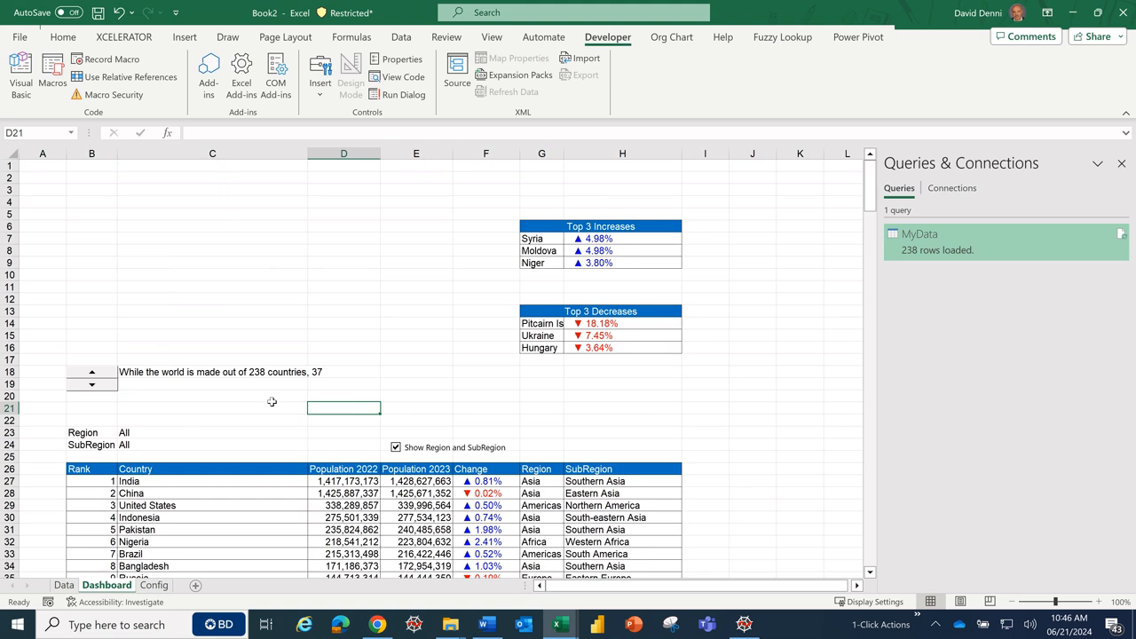
left_click(217, 372)
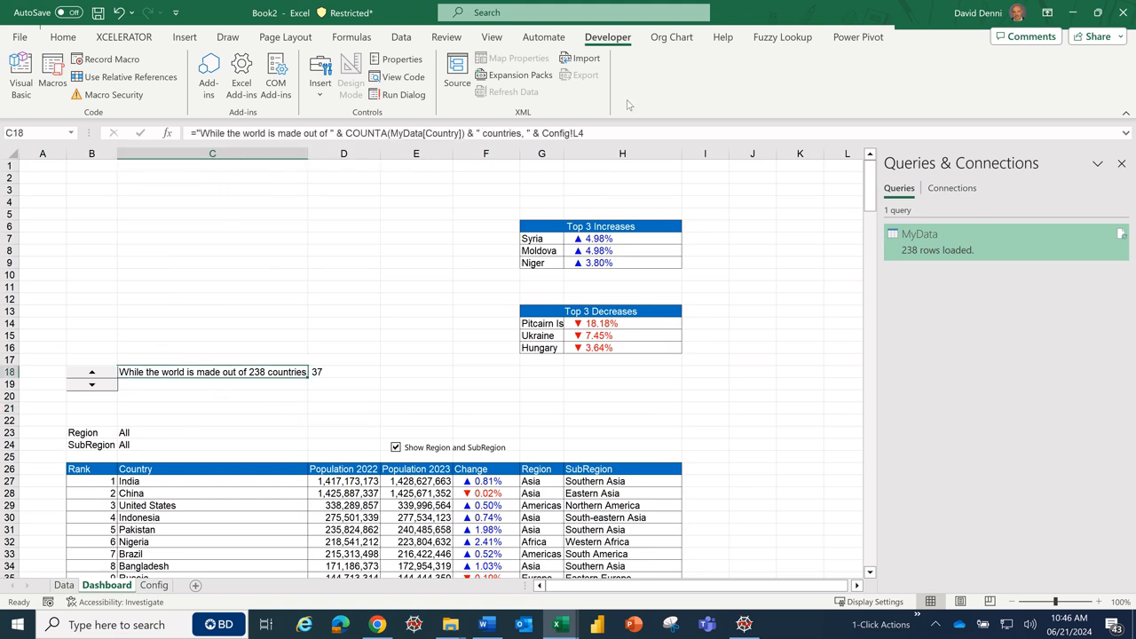
left_click(607, 132)
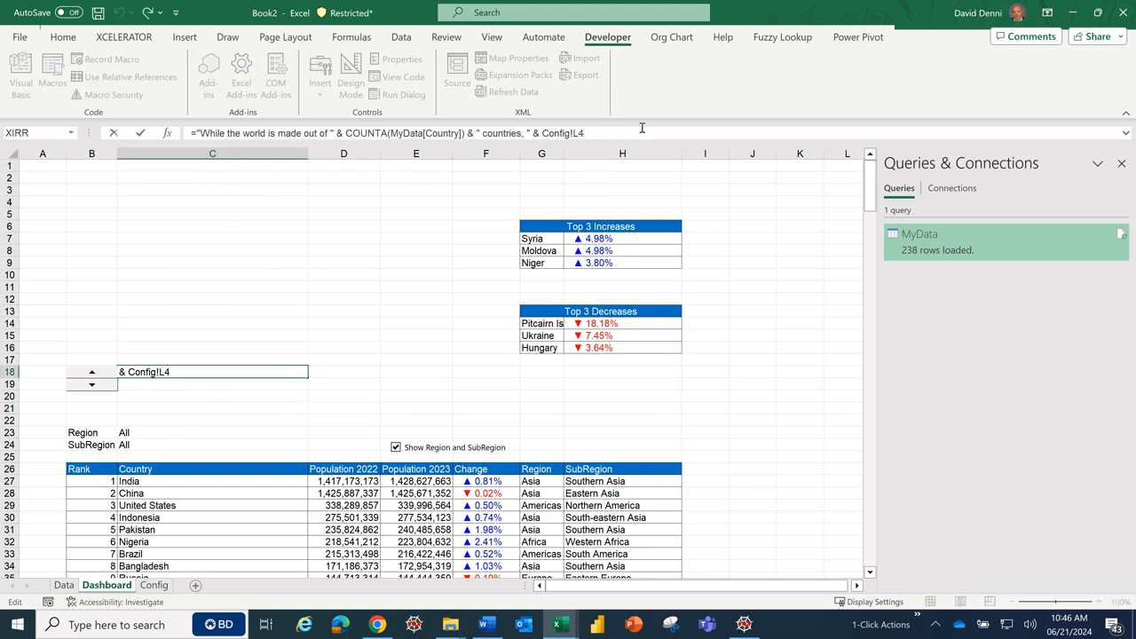
type("&")
type(" \"% of the wo")
key("BackSpace")
key("BackSpace")
type("population")
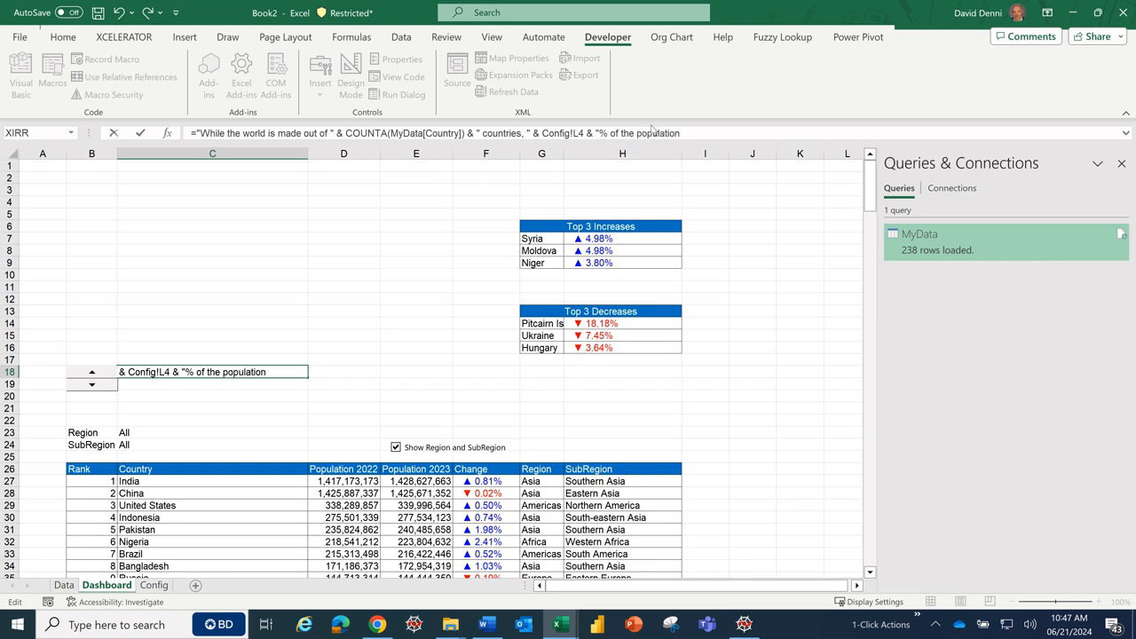
type(" is concen")
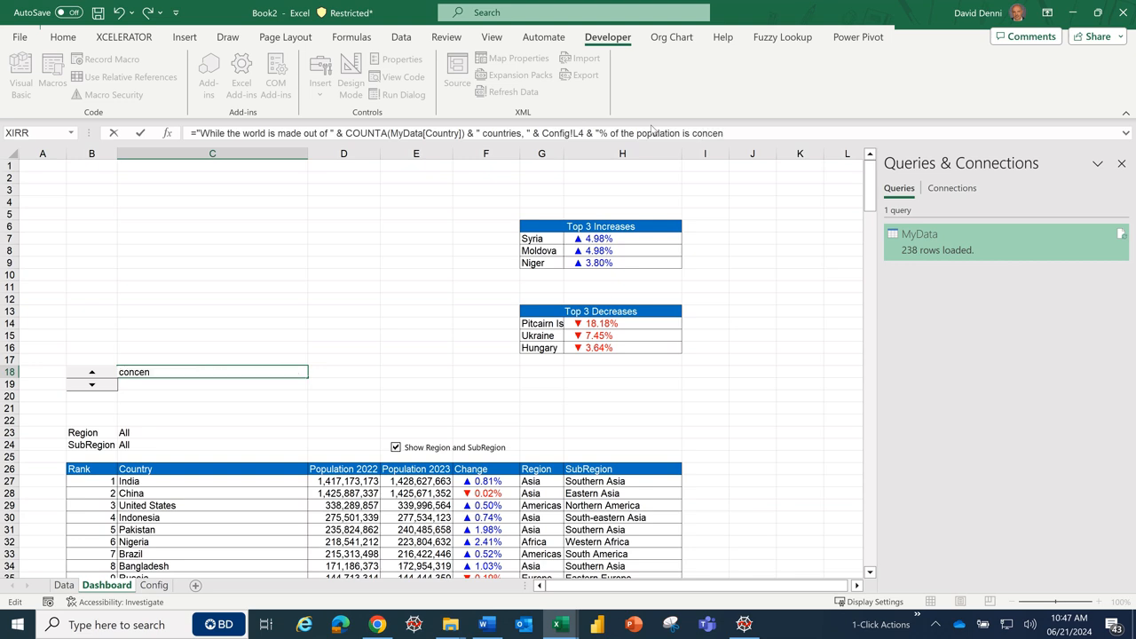
type("trated in the first")
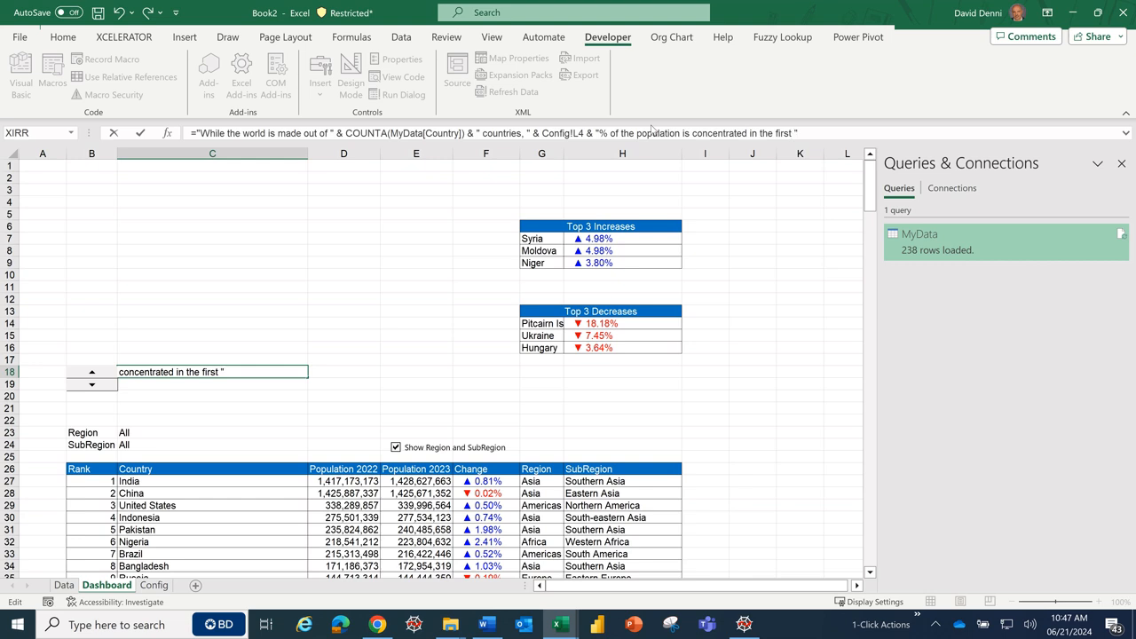
key("Return")
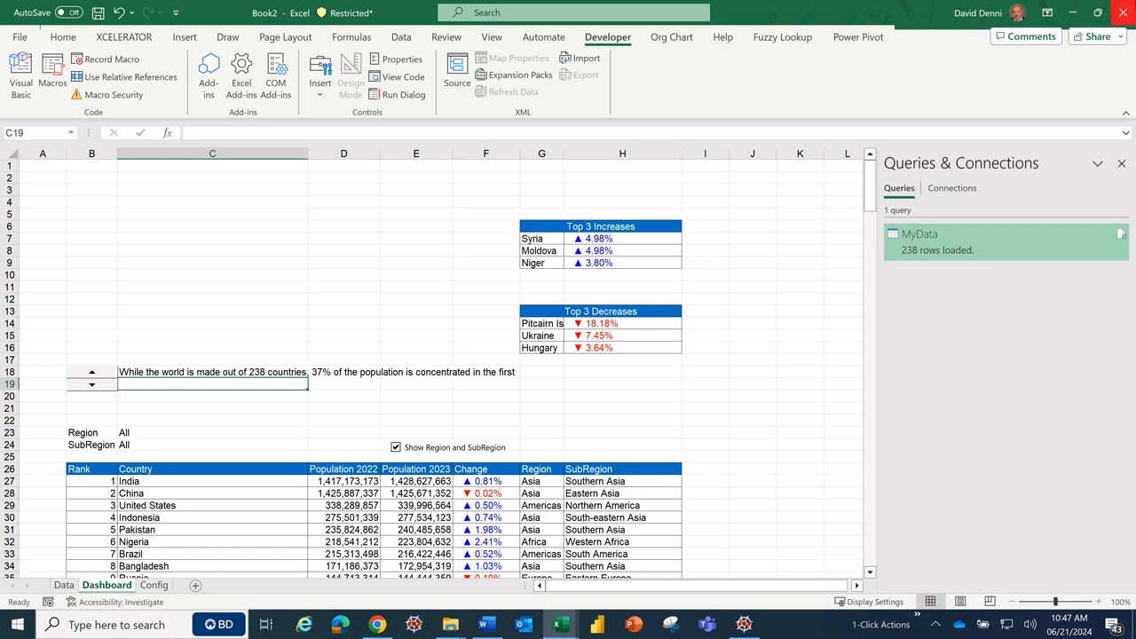
- Examine the %Cumulated values and formulas for China and the United States on the Data sheet
left_click(64, 586)
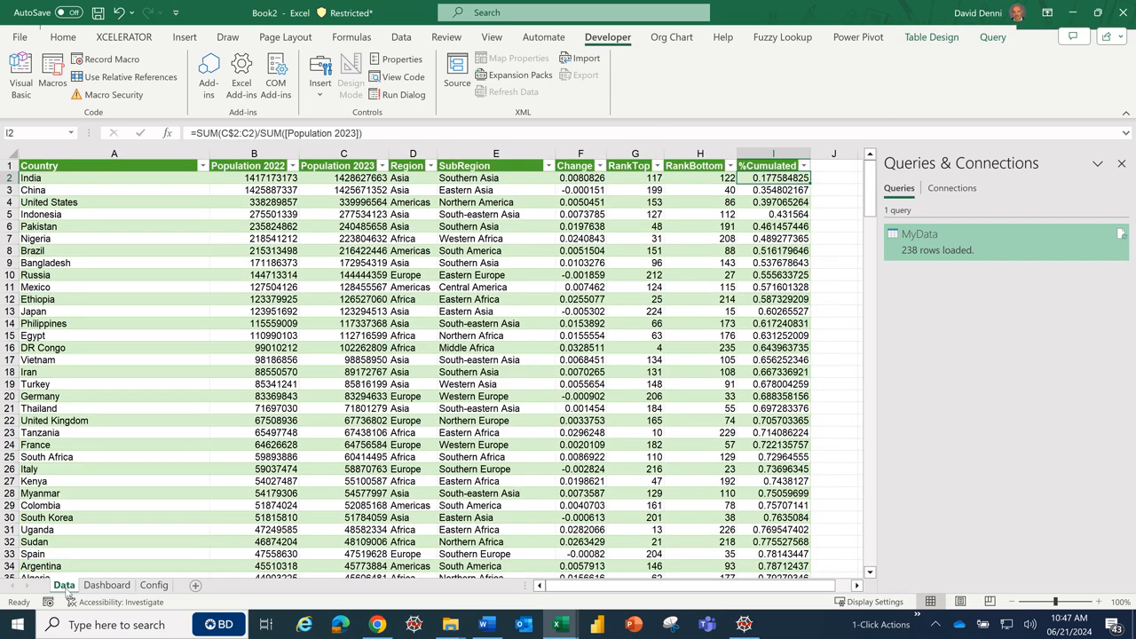
left_click(769, 190)
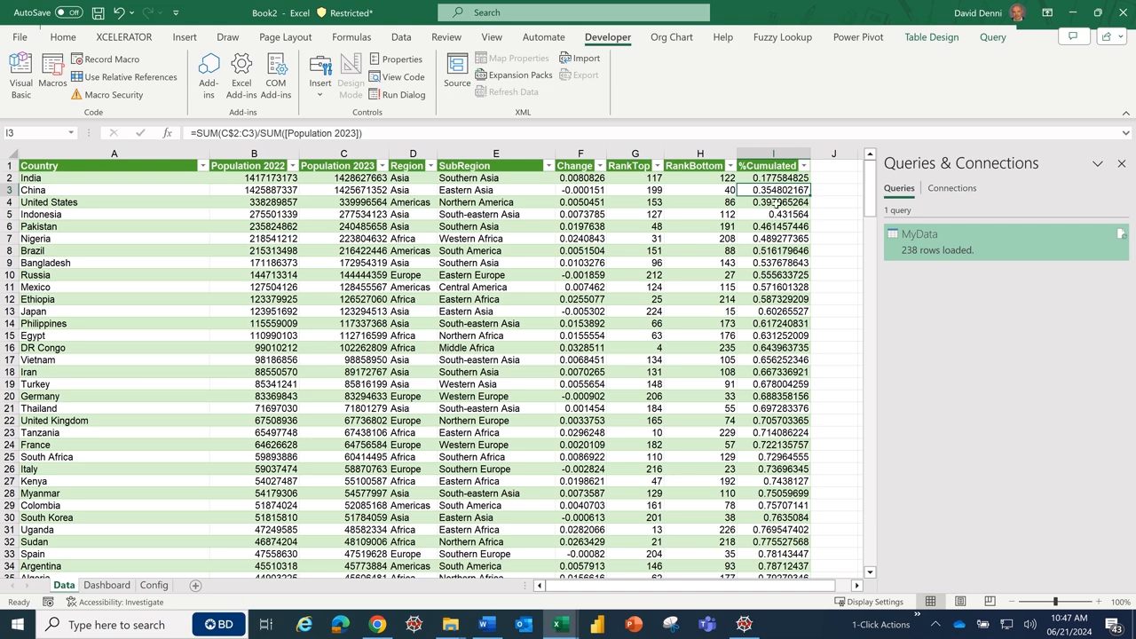
left_click(775, 202)
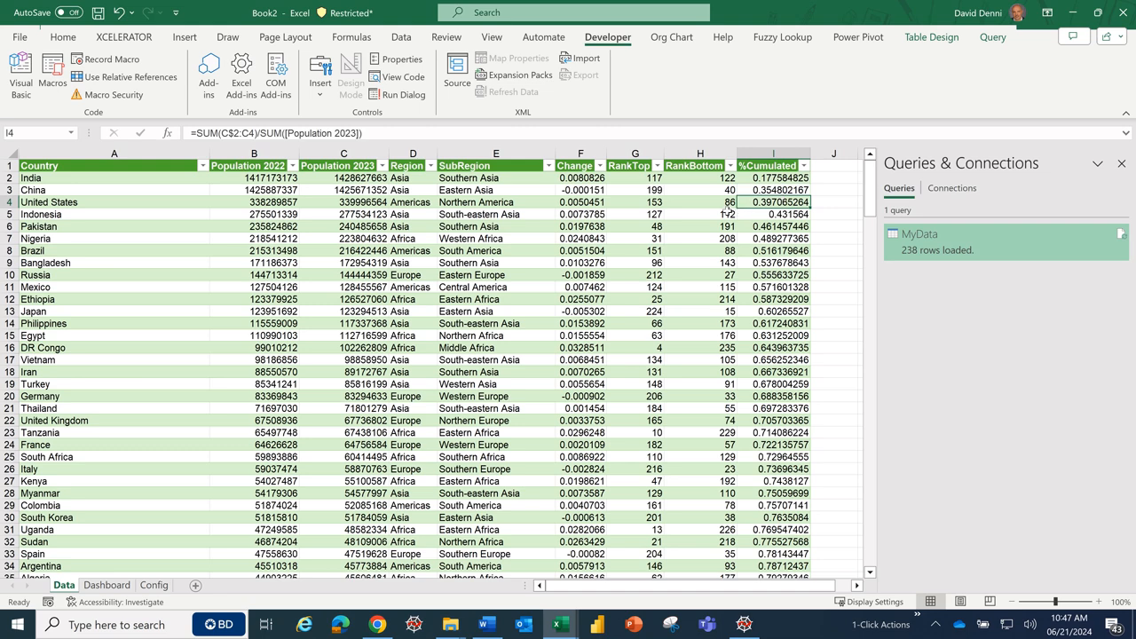
left_click(781, 192)
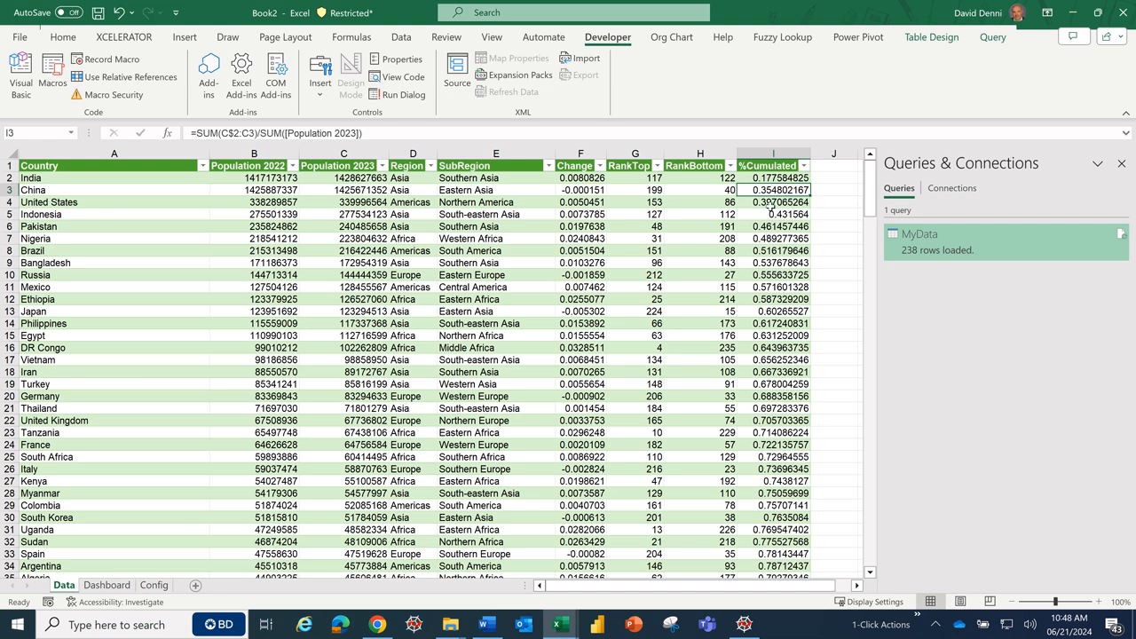
left_click(768, 206)
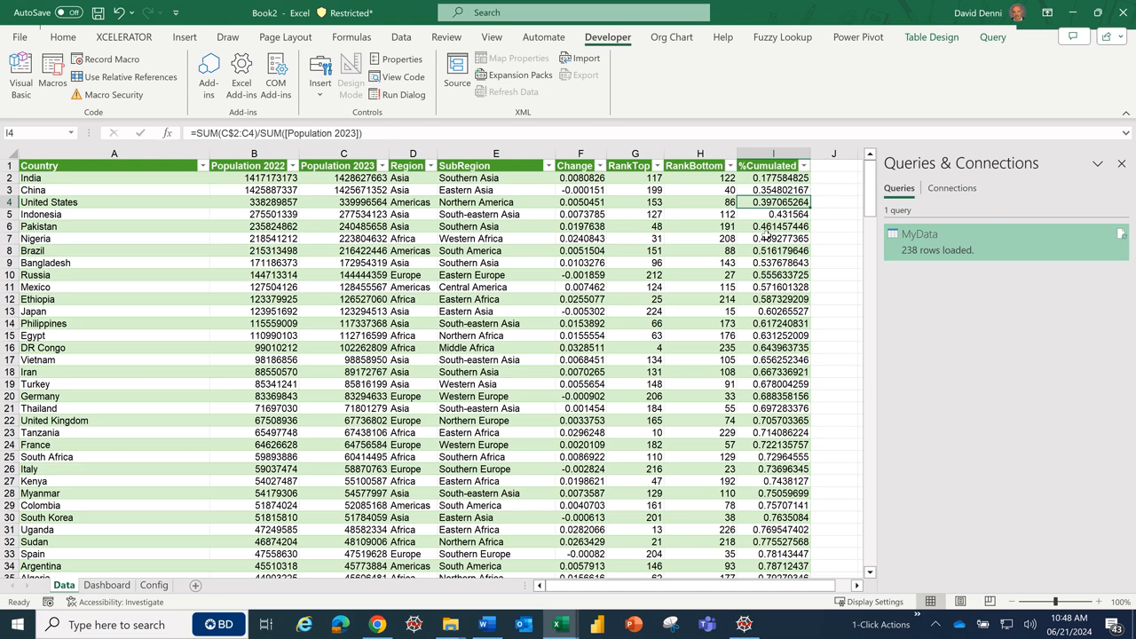
- Append a MATCH function to the Dashboard's C18 formula, with Config!L4/100 as the lookup value
left_click(106, 585)
left_click(229, 373)
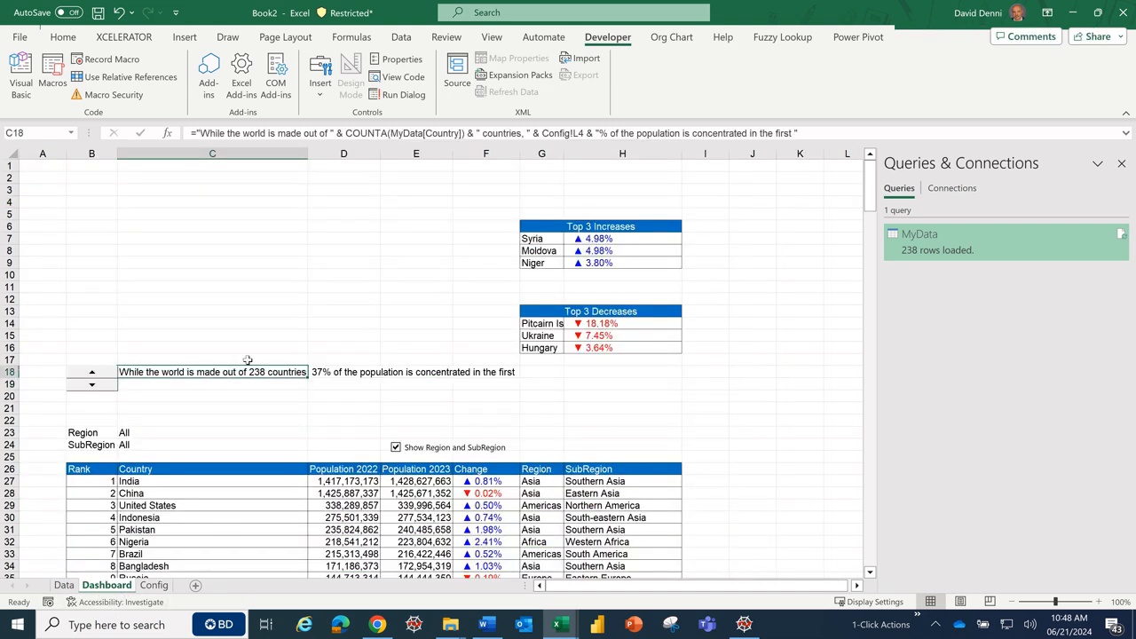
left_click(834, 133)
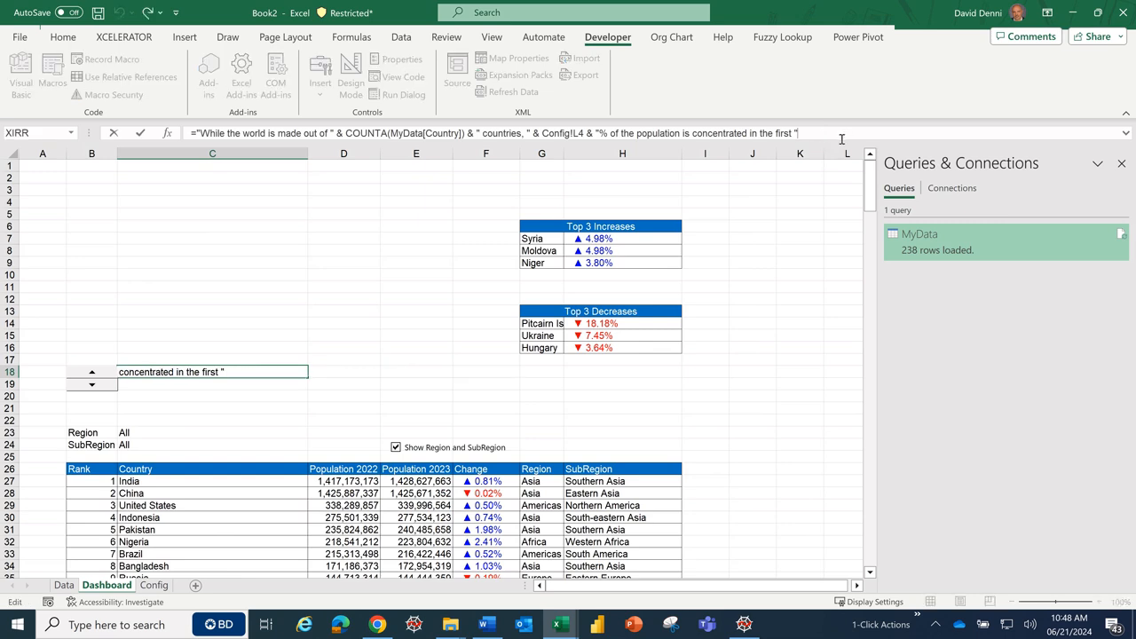
type("& ma")
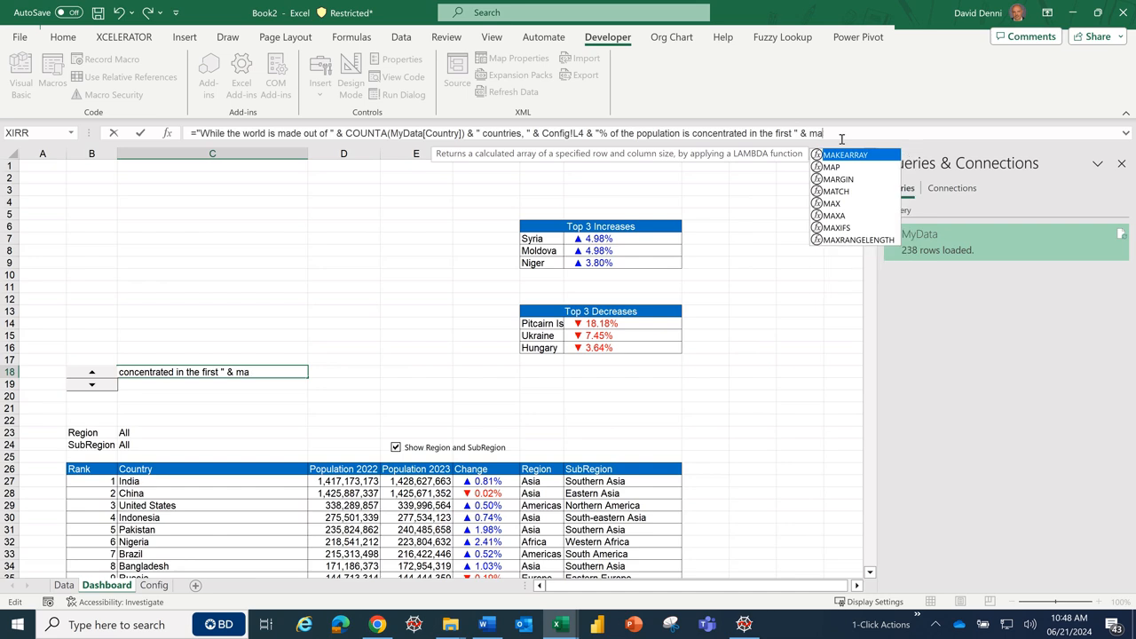
type("tch(")
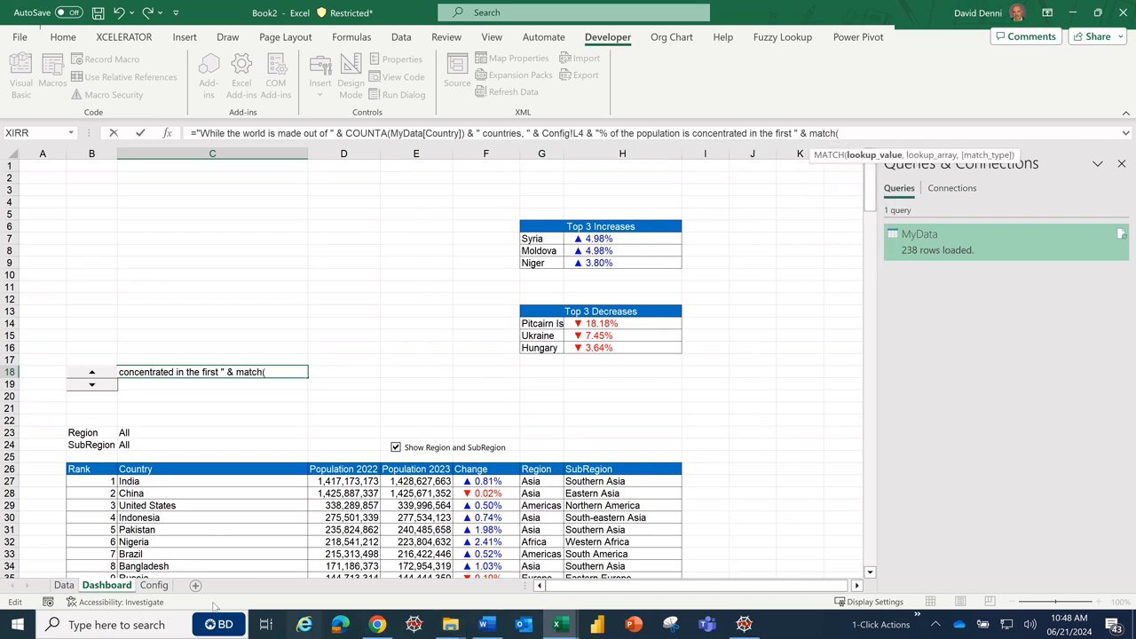
left_click(149, 587)
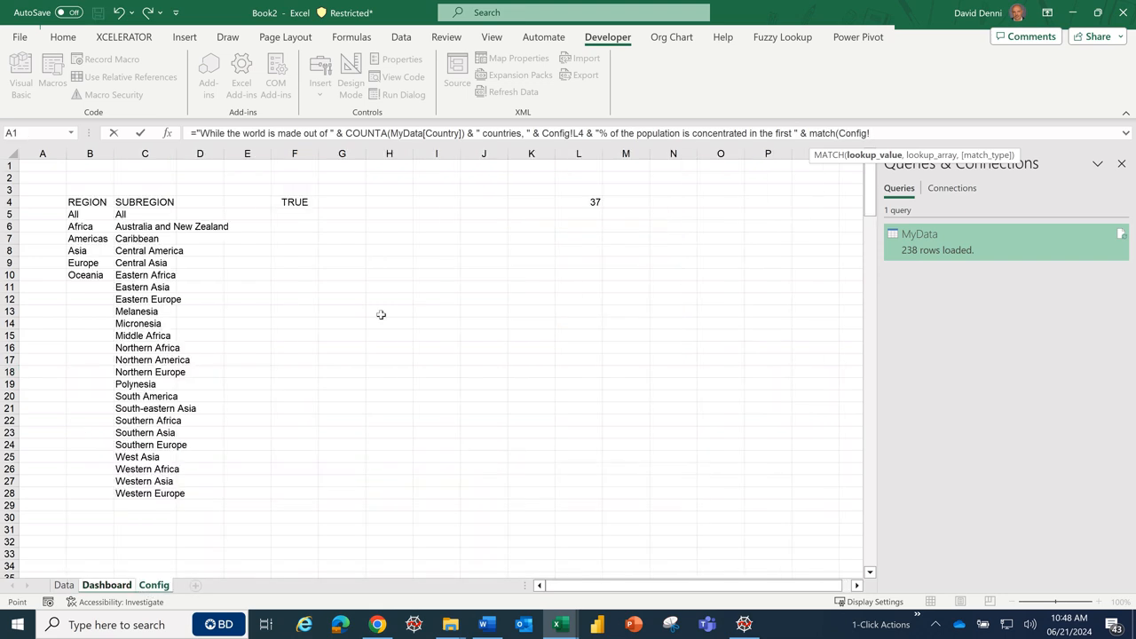
left_click(577, 202)
type("/100,")
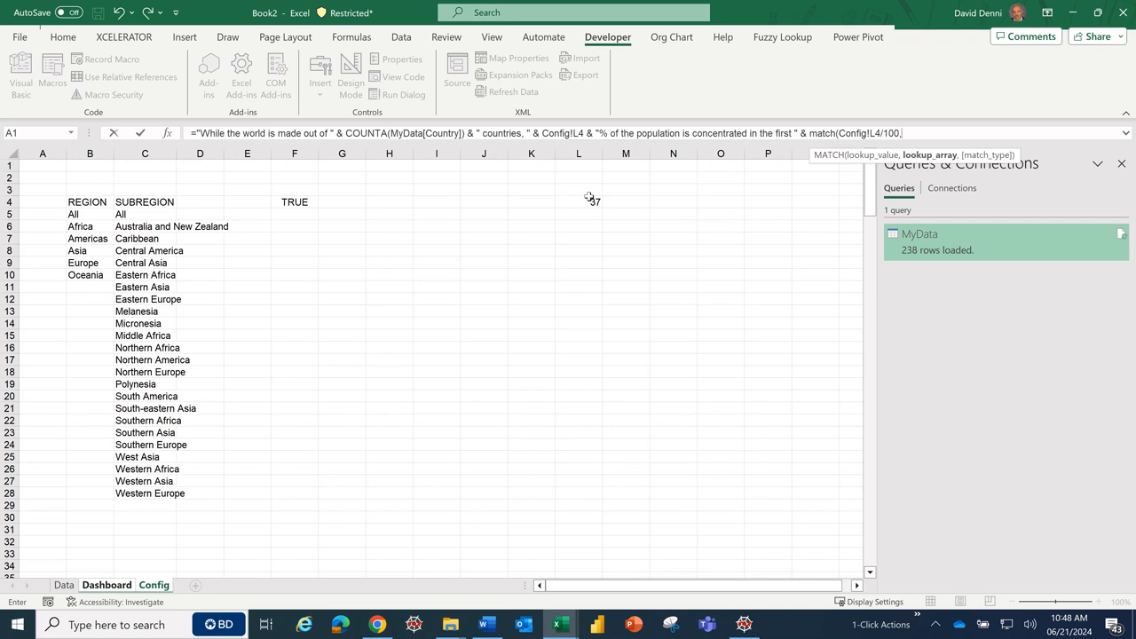
- Set the MATCH lookup array to MyData[%Cumulated] and the match type to 1 - Less than
type("my")
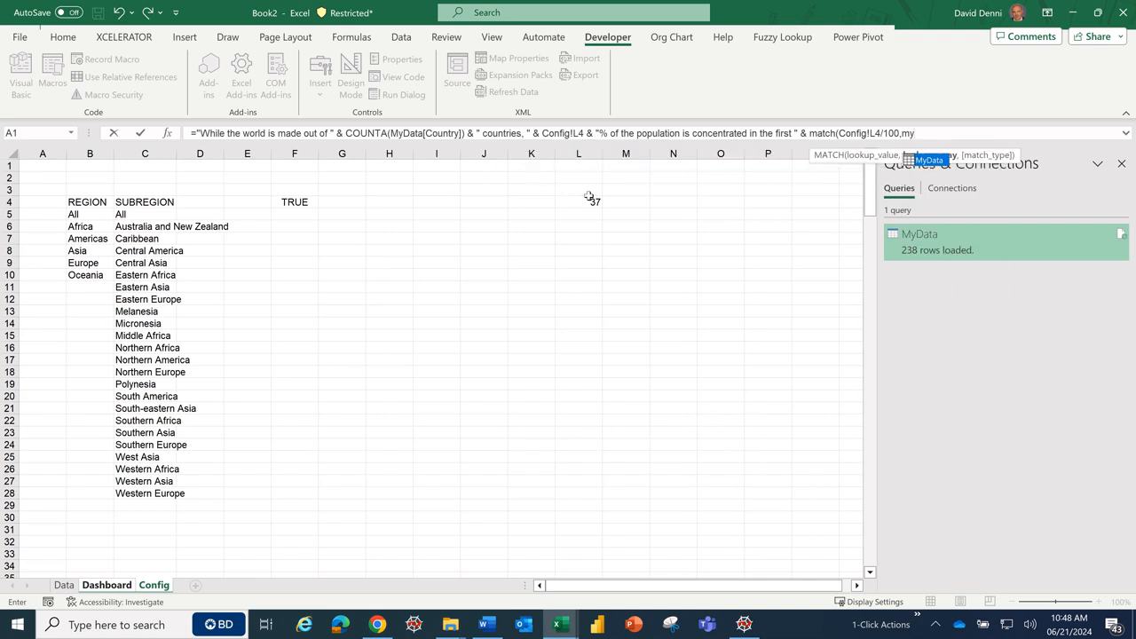
double_click(935, 160)
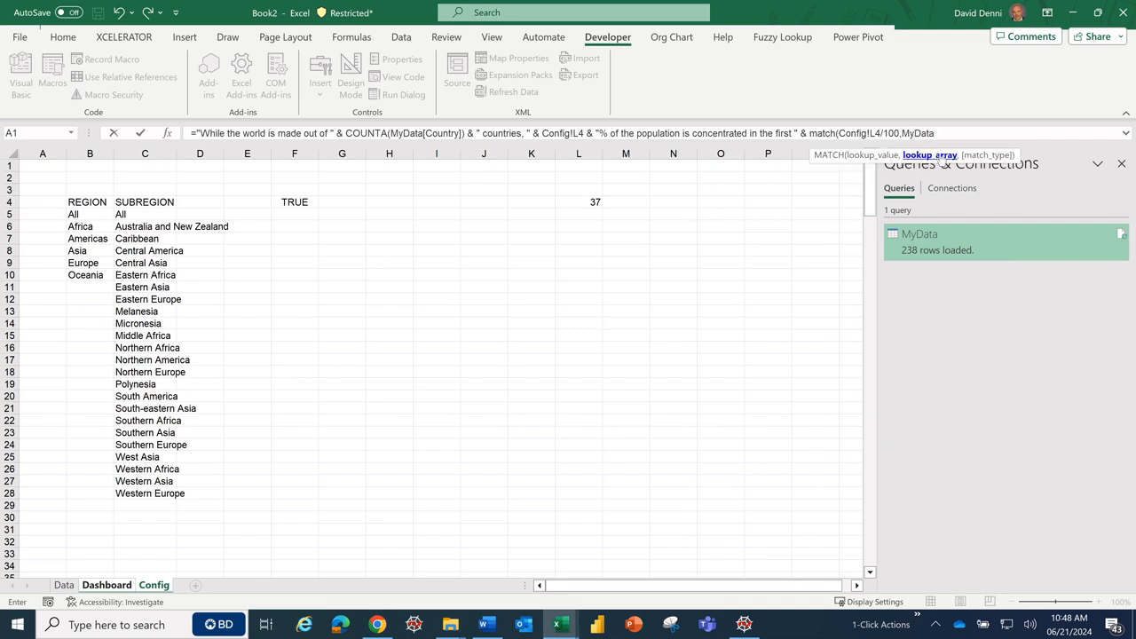
type("[")
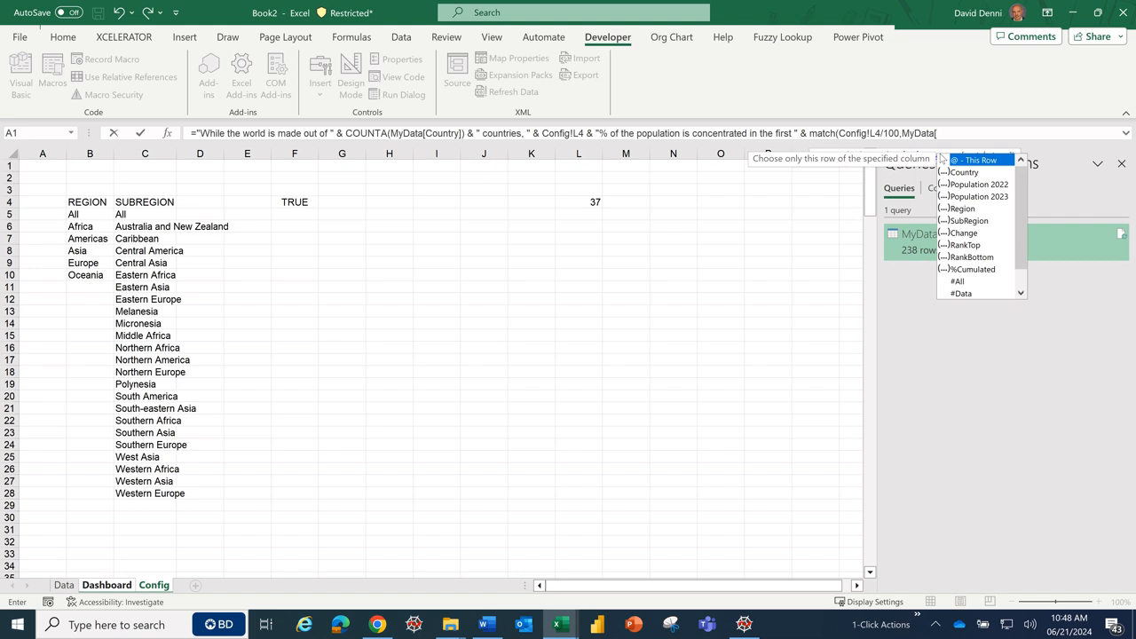
double_click(967, 269)
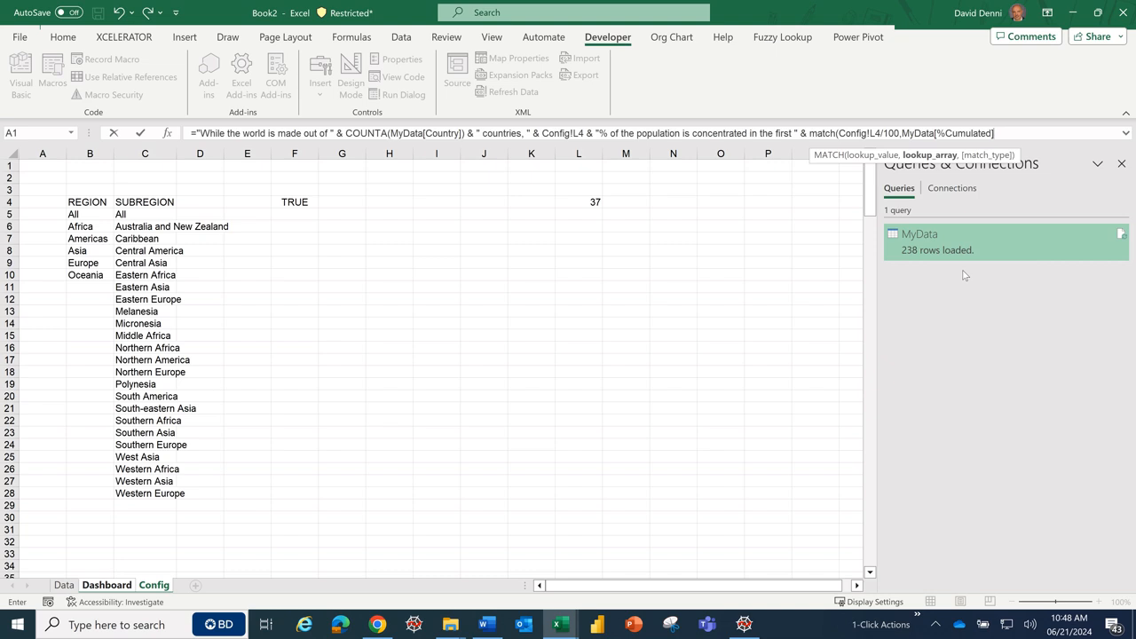
type(",")
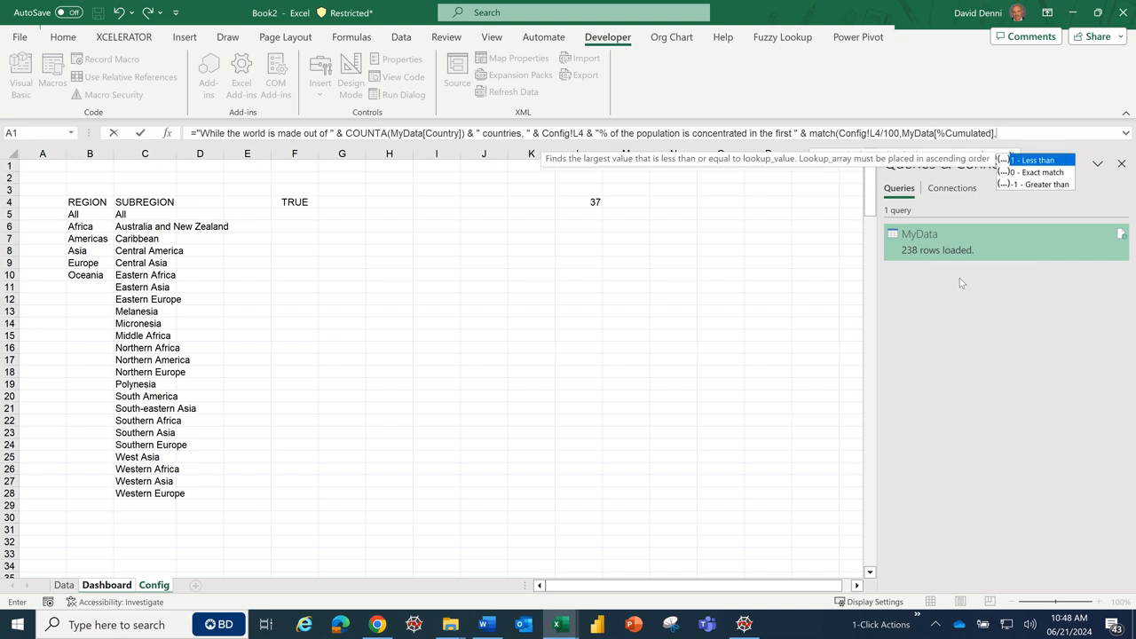
double_click(1050, 160)
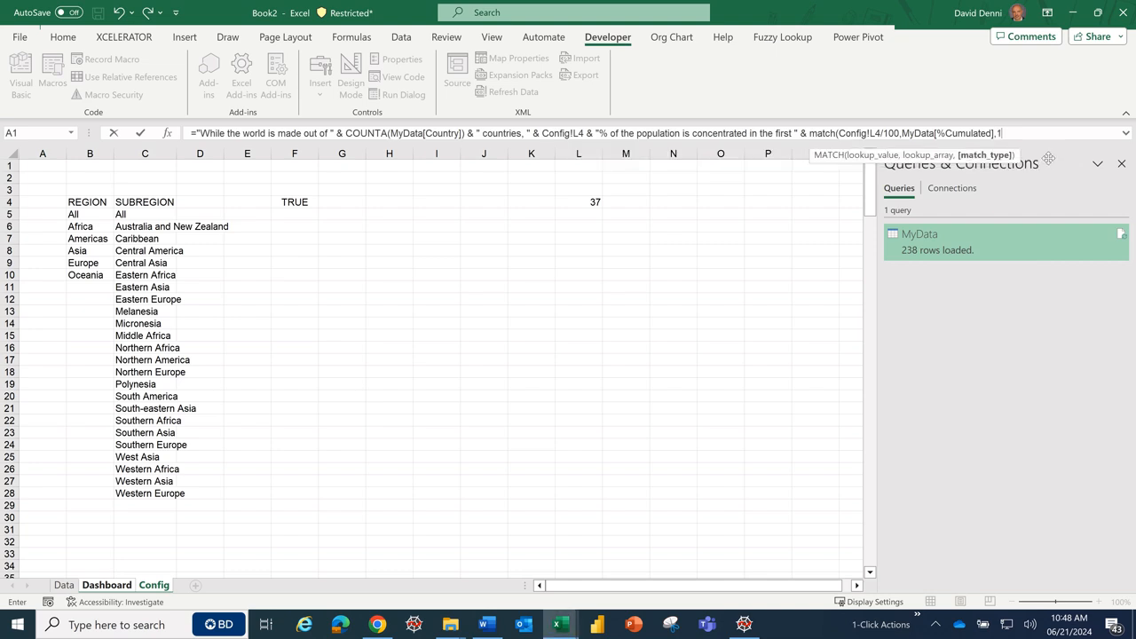
- Close the MATCH function, add 1 to its result, append the text " countries" to the C18 formula, and commit it
type(")+1")
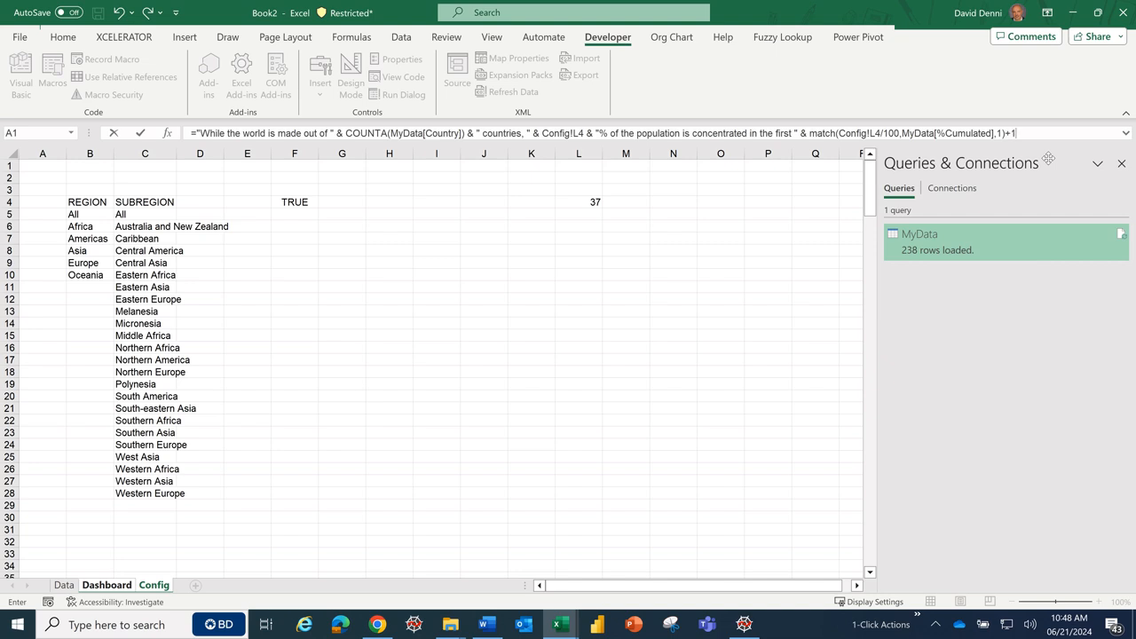
type(" & \" countries")
key("Return")
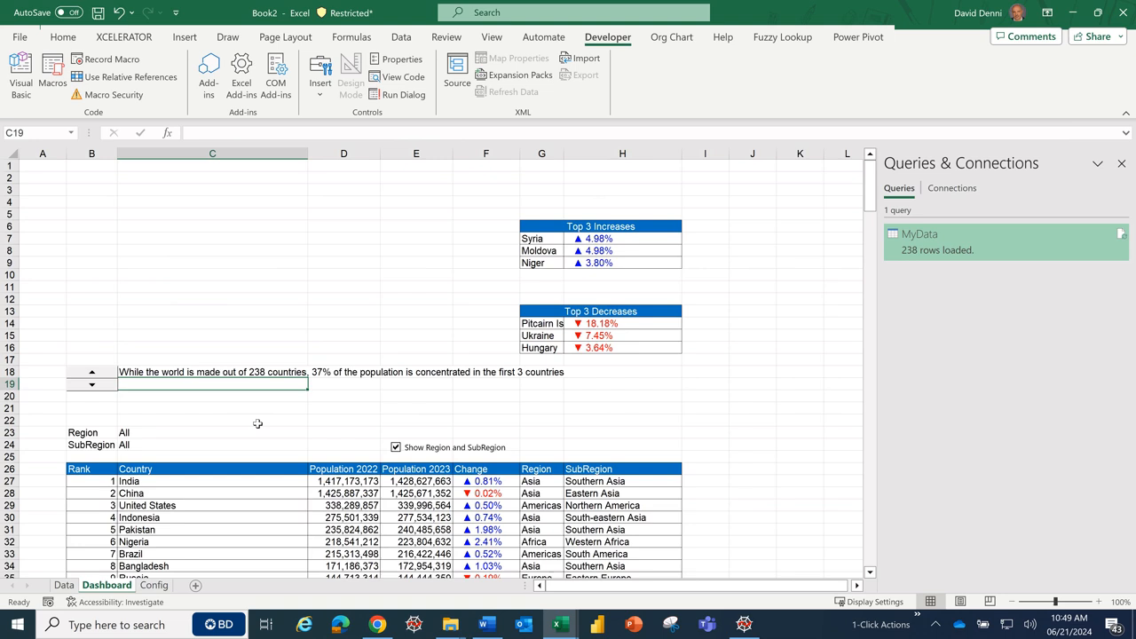
- Merge and center the summary sentence across C18:H18
left_click(228, 371)
left_click_drag(228, 371, 594, 372)
left_click(64, 37)
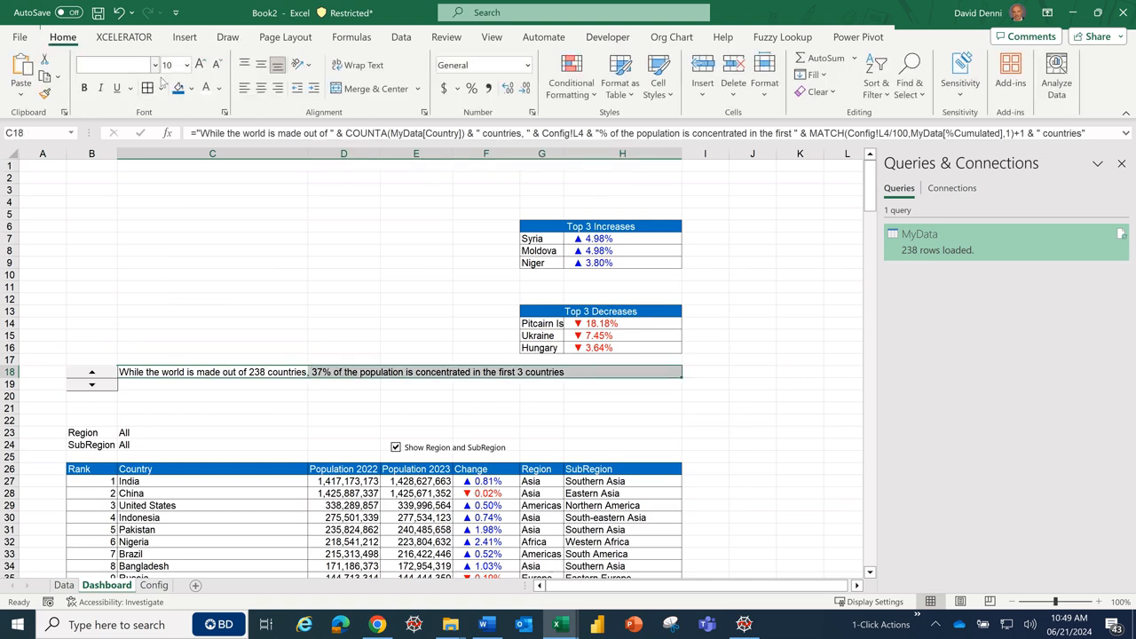
left_click(366, 88)
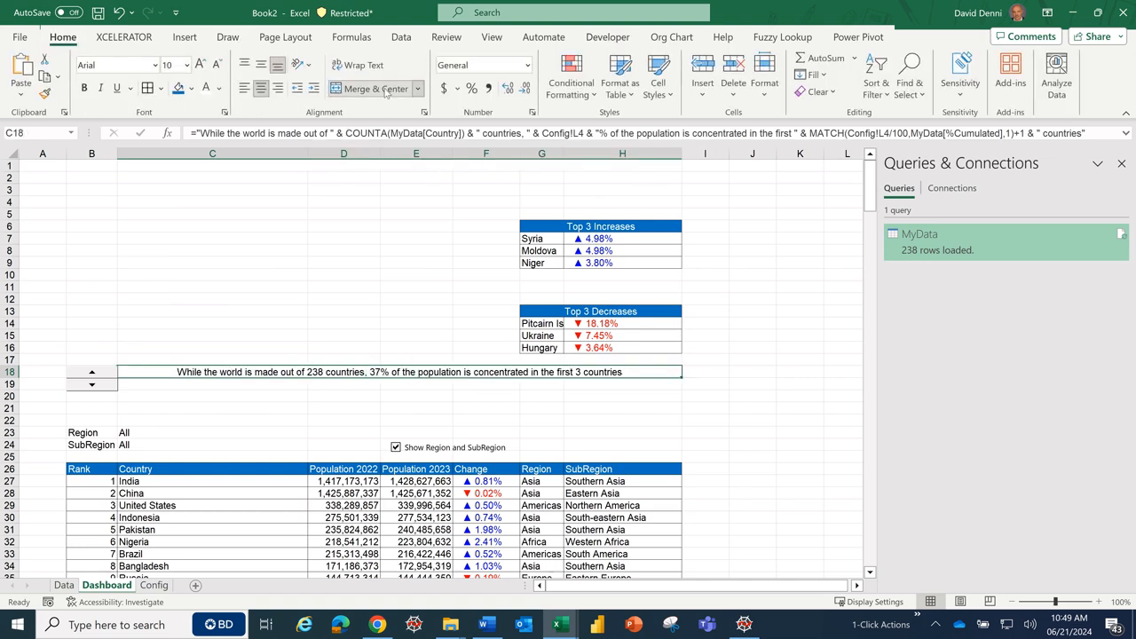
left_click(241, 408)
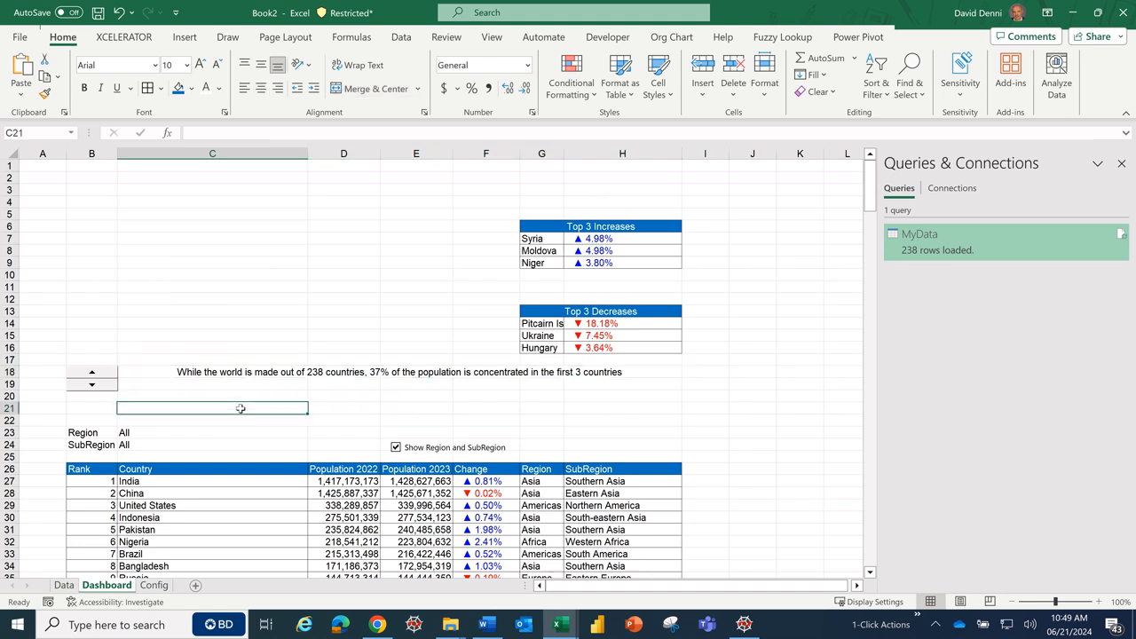
- Raise the population percentage in the summary sentence to 80% with the spinner beside it
left_click(104, 374)
left_click(104, 374)
left_click(104, 374)
left_click(104, 374)
left_click(104, 374)
left_click(104, 374)
left_click(104, 374)
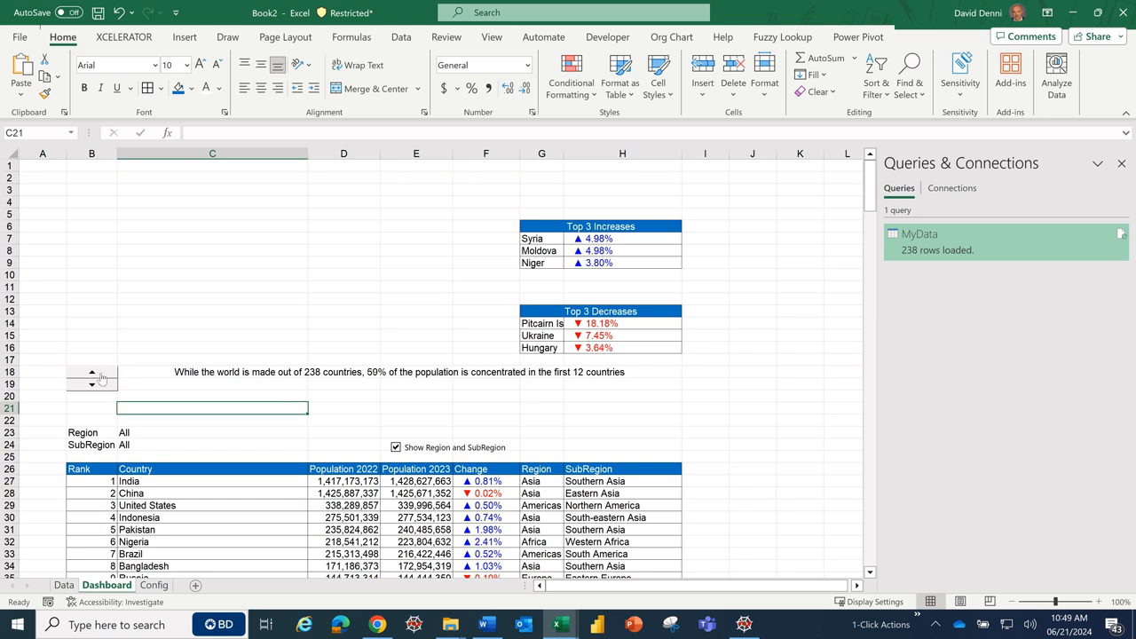
left_click(101, 374)
left_click(101, 375)
left_click(101, 375)
left_click(101, 375)
left_click(102, 374)
left_click(101, 375)
left_click(101, 375)
left_click(101, 374)
left_click(101, 375)
left_click(102, 375)
left_click(101, 374)
left_click(102, 375)
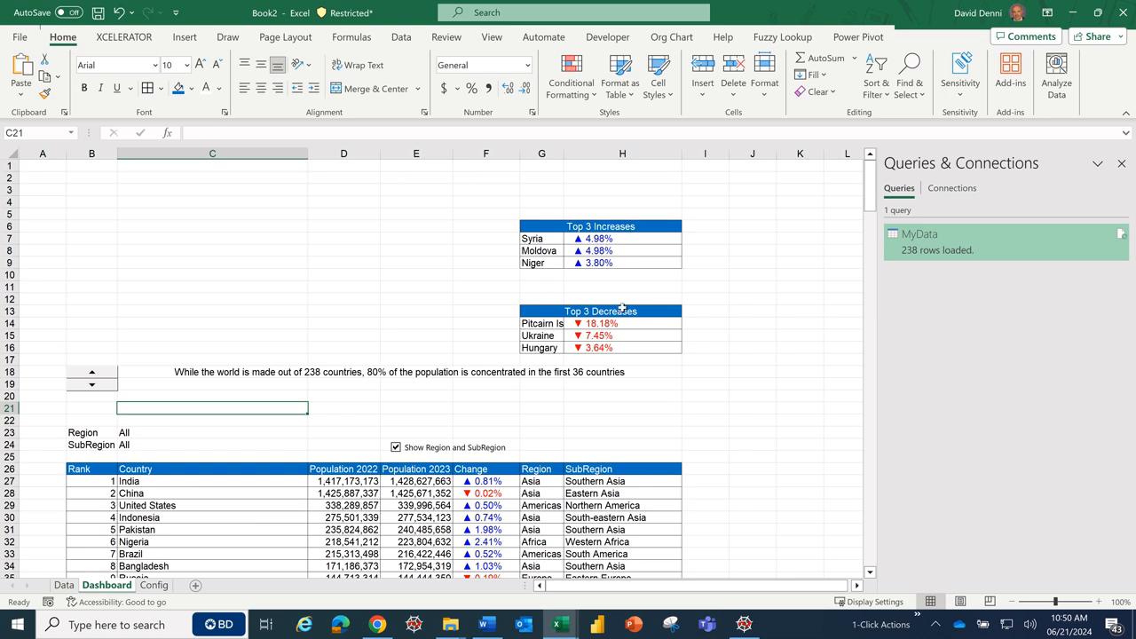
key("alt+Tab")
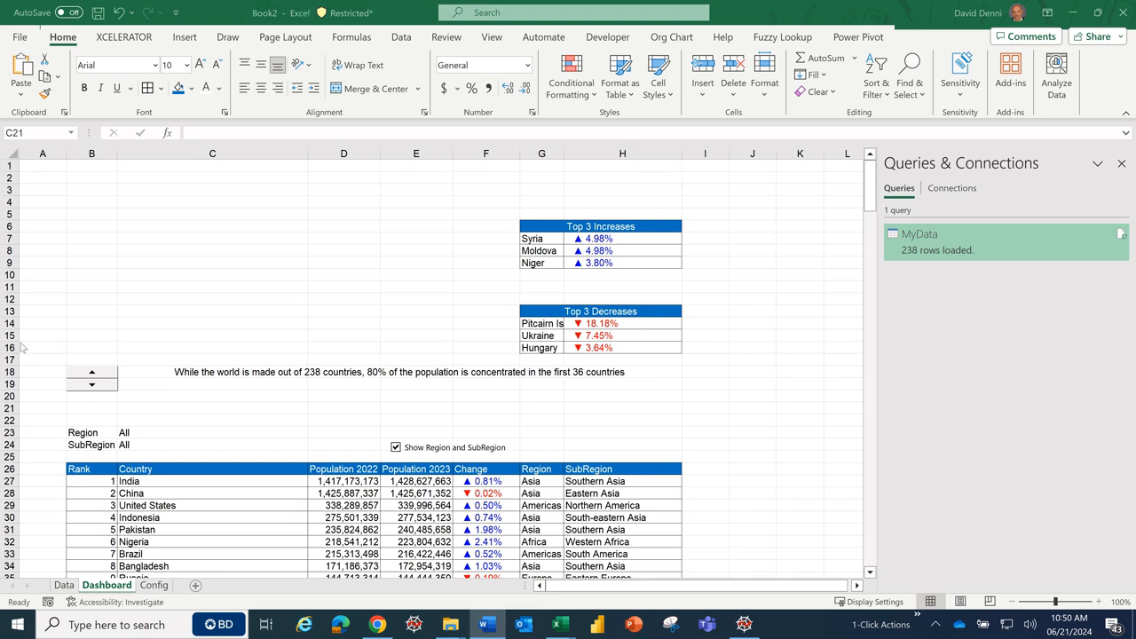
key("alt+Tab")
- Enter the formula ="Out of " & COUNTA(MyData[Country]) in C19 of the Dashboard sheet
left_click(177, 383)
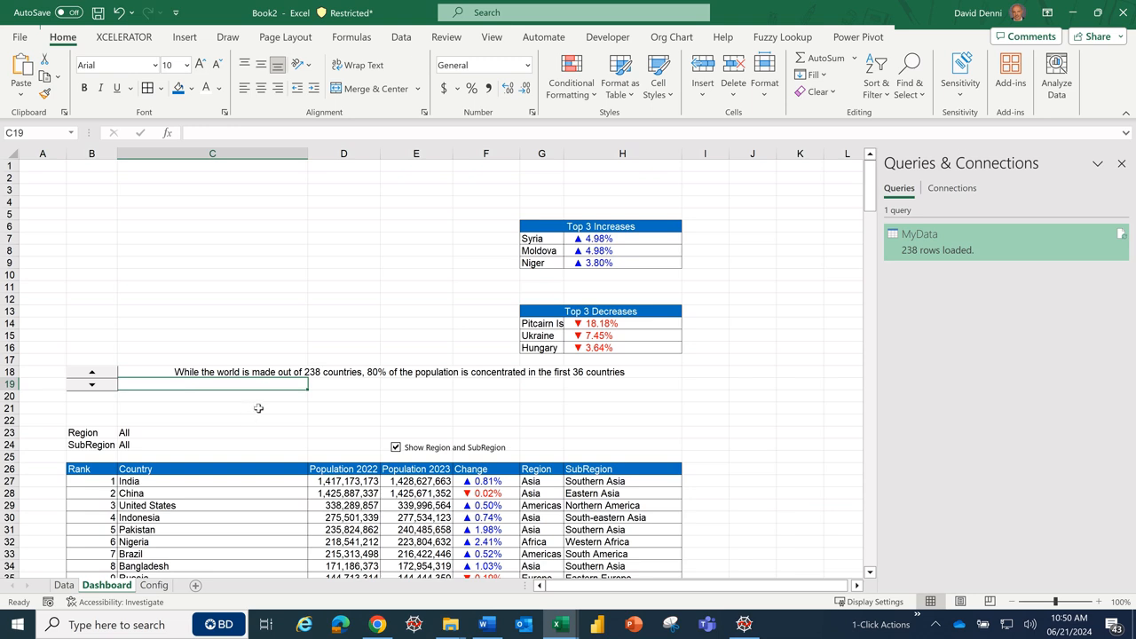
type("=")
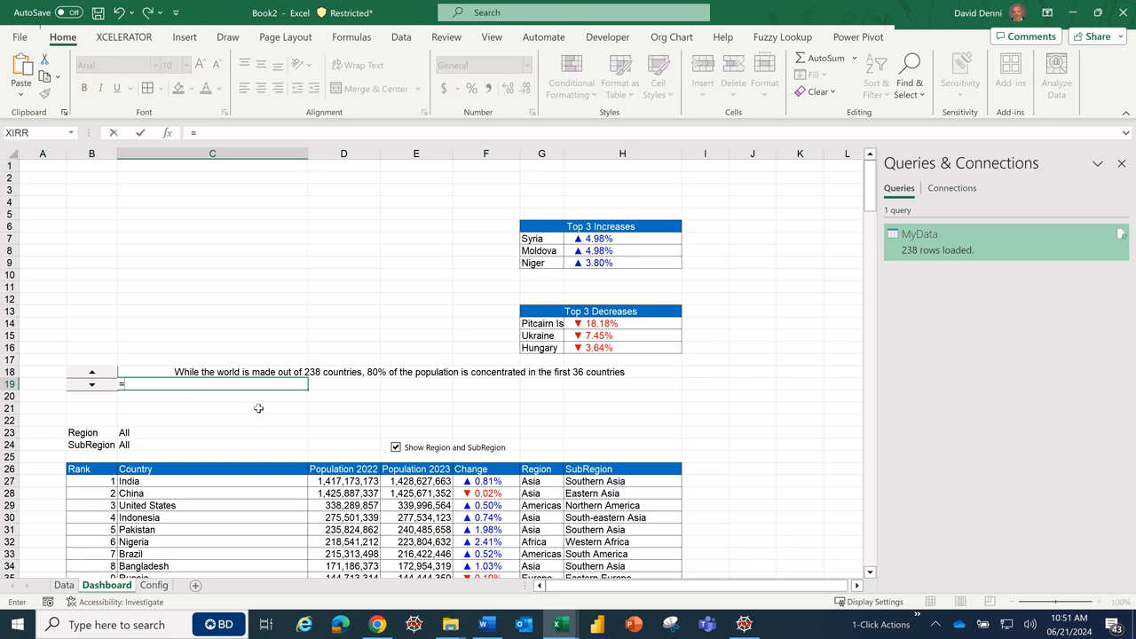
type("\"Out of")
type("& coun")
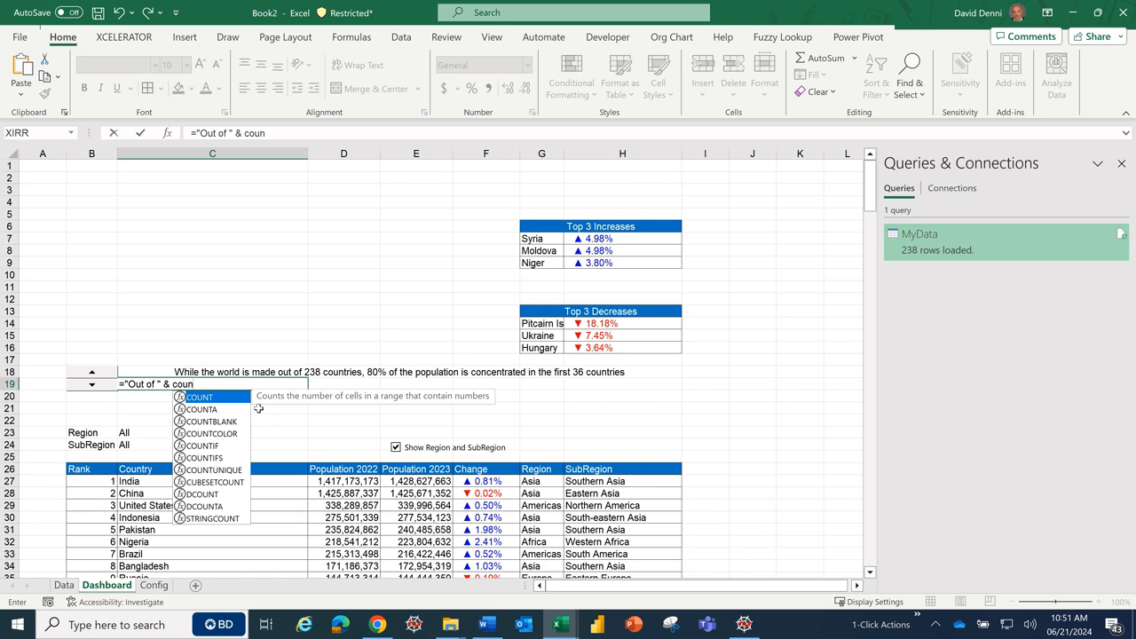
double_click(213, 409)
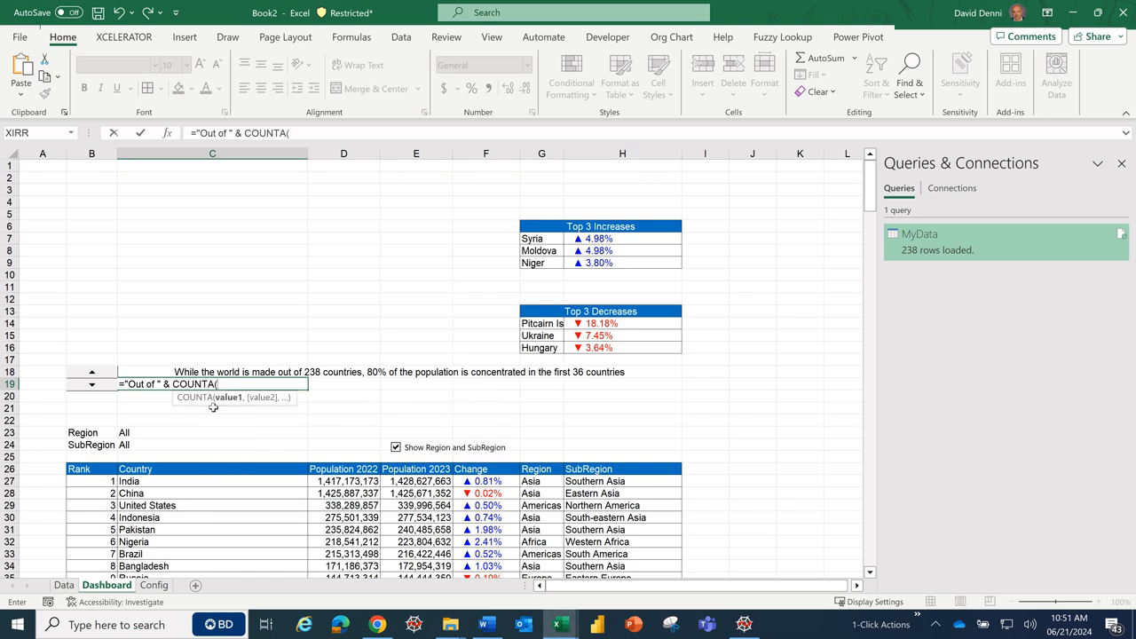
type("my")
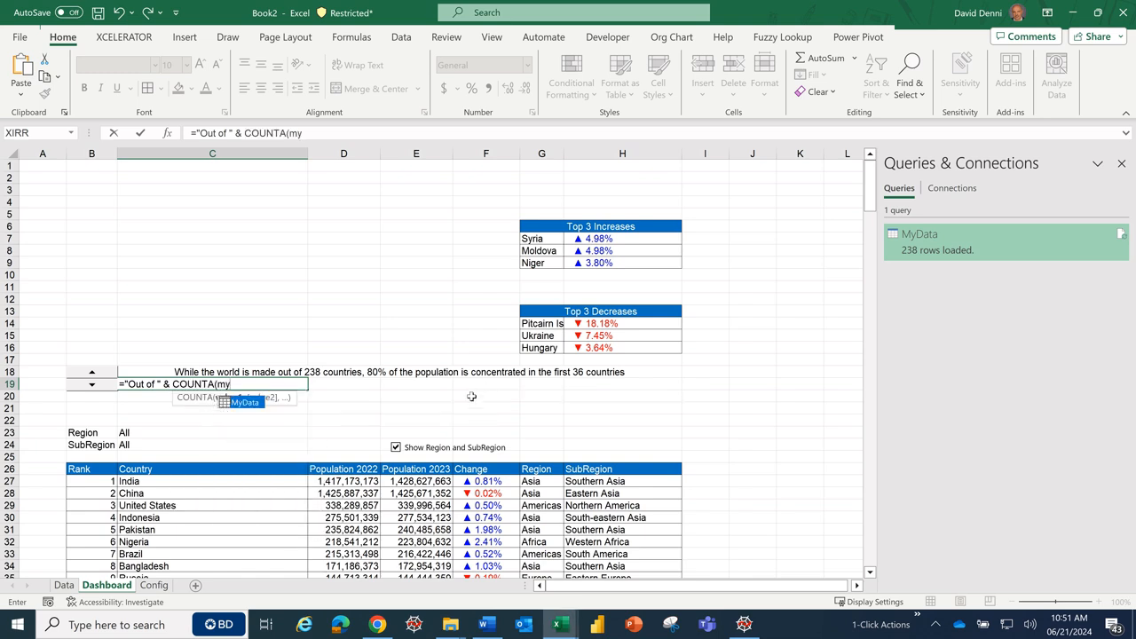
double_click(245, 402)
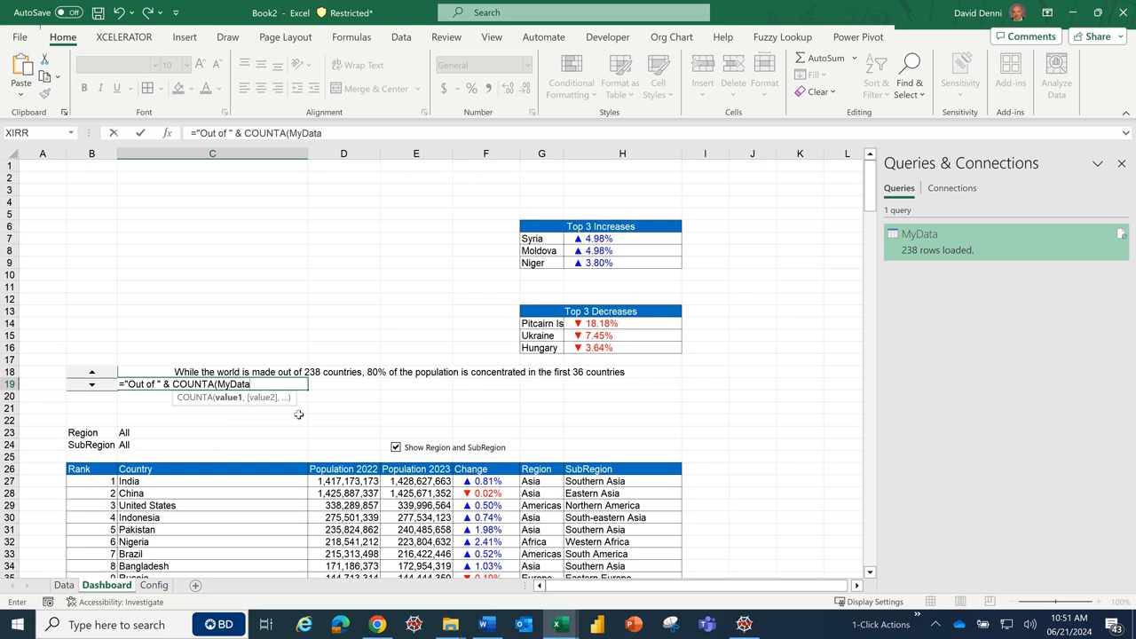
type("[")
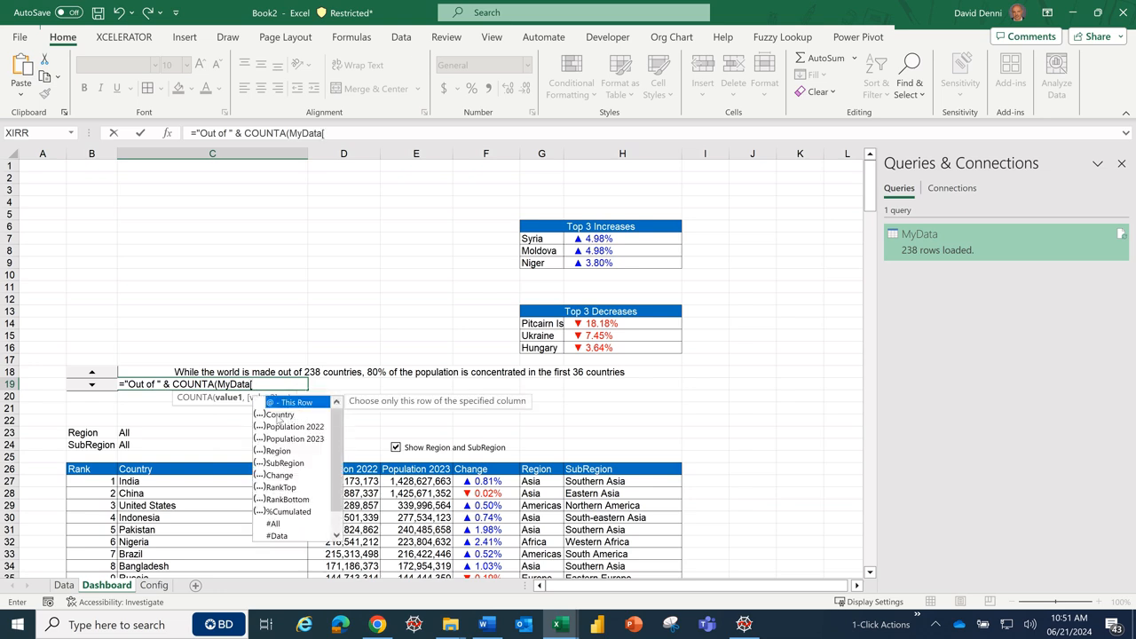
double_click(277, 414)
type("]")
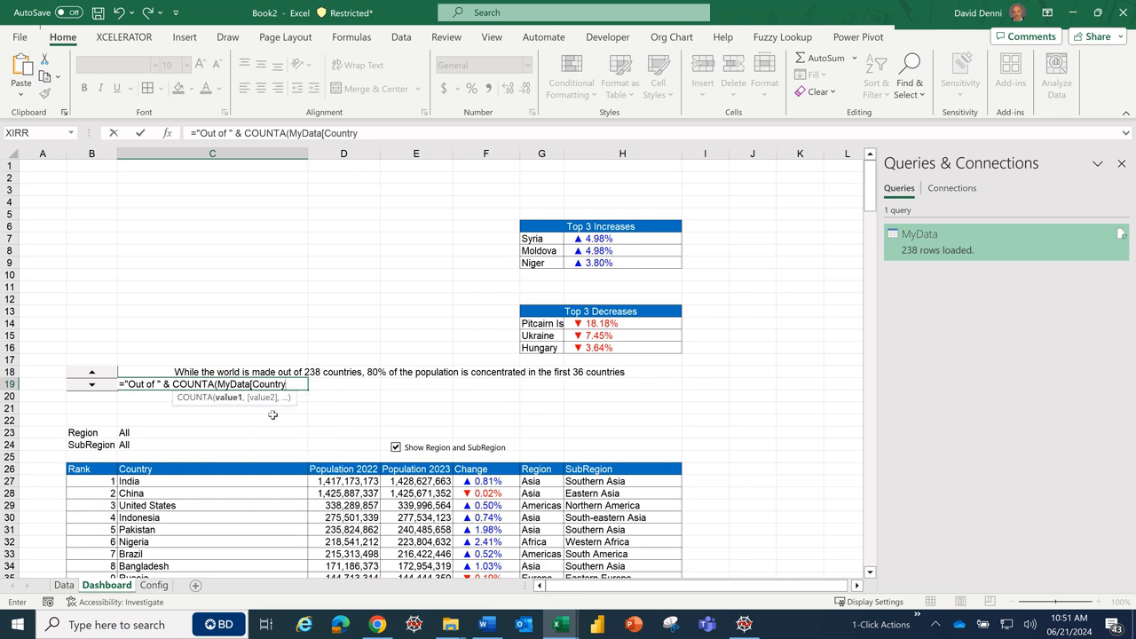
type(")")
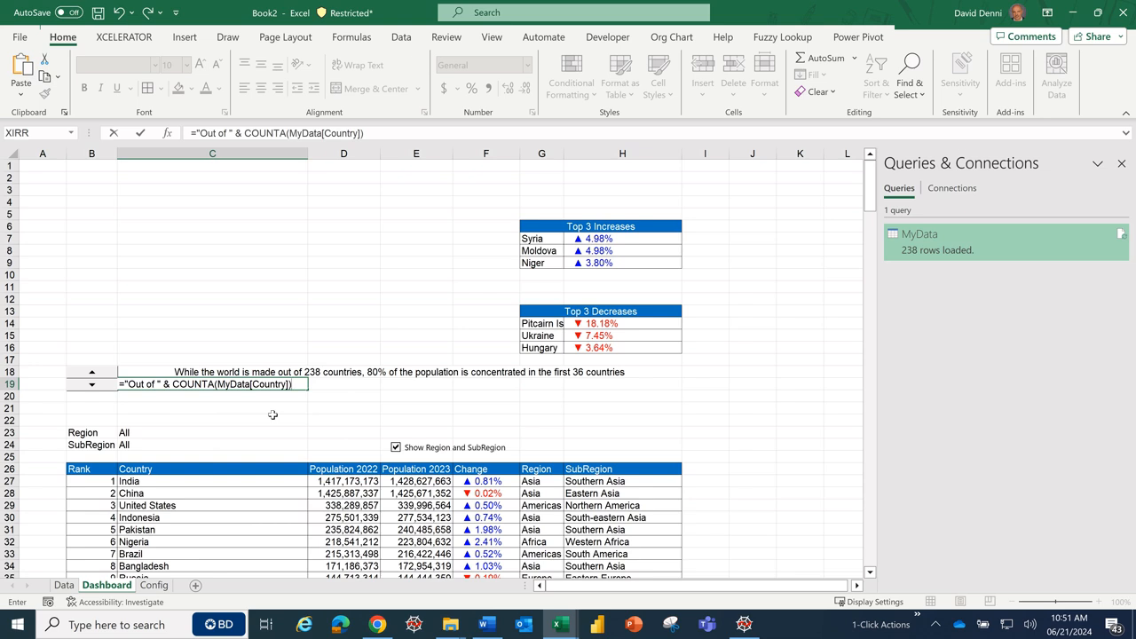
key("Return")
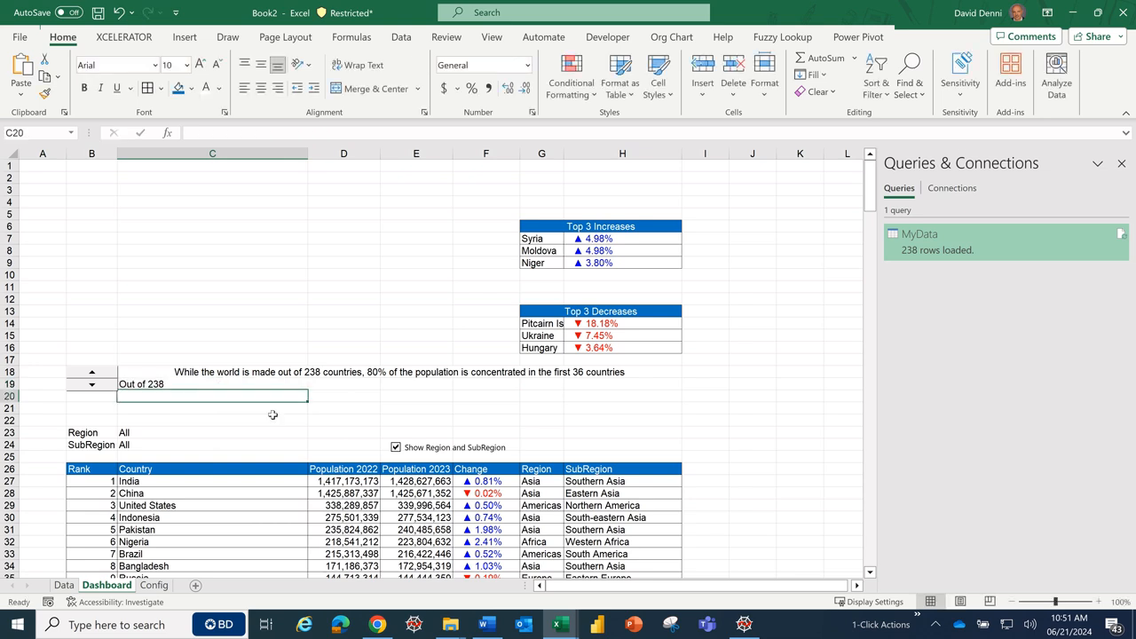
- Append & " countries, " & to the end of the COUNTA sentence formula in C19
left_click(218, 385)
left_click(376, 134)
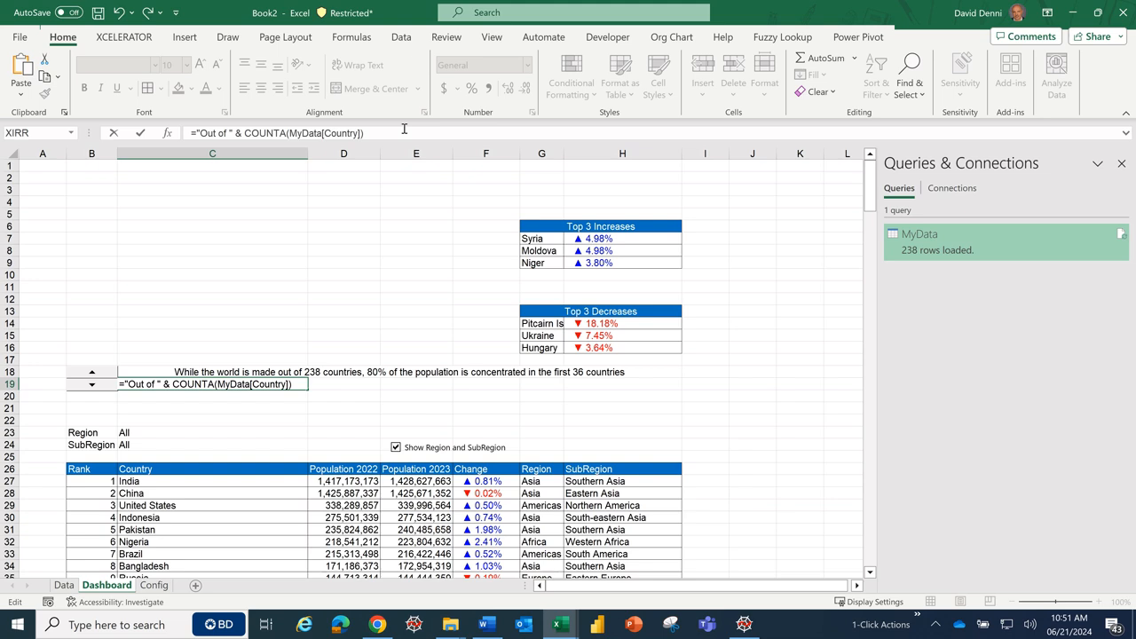
type("& \" counr")
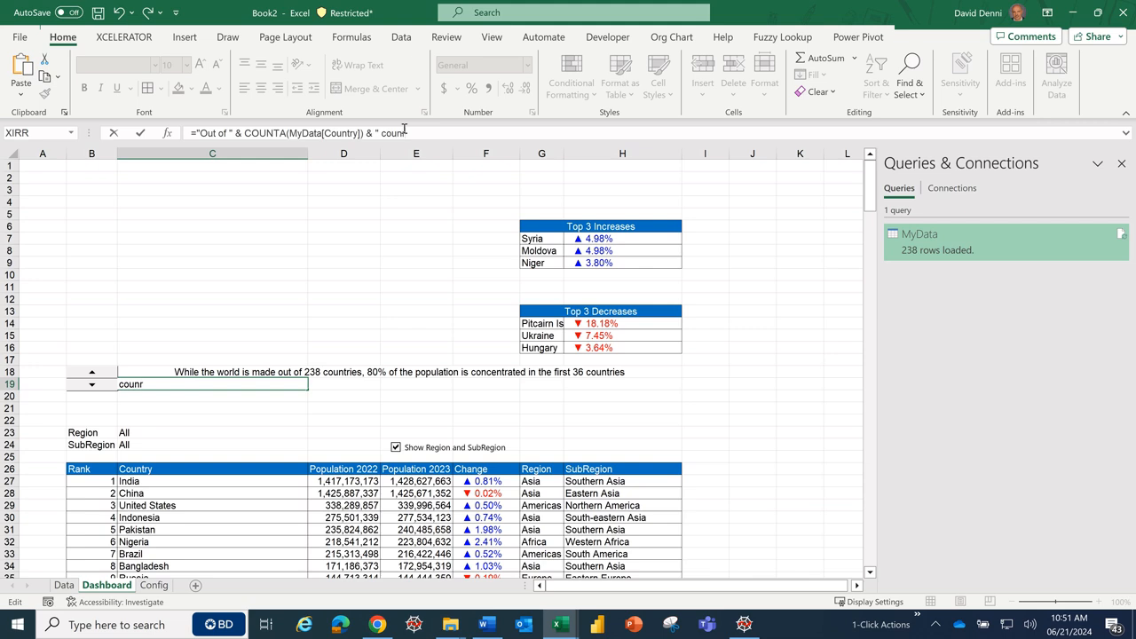
type("ries, \" &")
- Add COUNTIF(MyData[Change],">0") to the end of the C19 formula and commit it
type("cou")
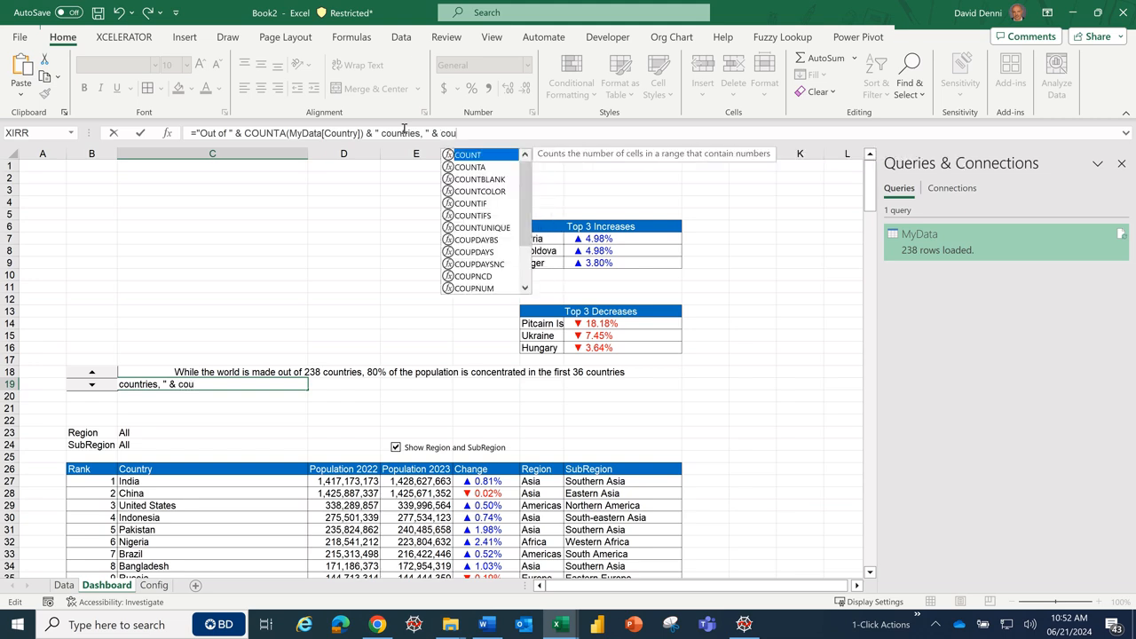
double_click(468, 203)
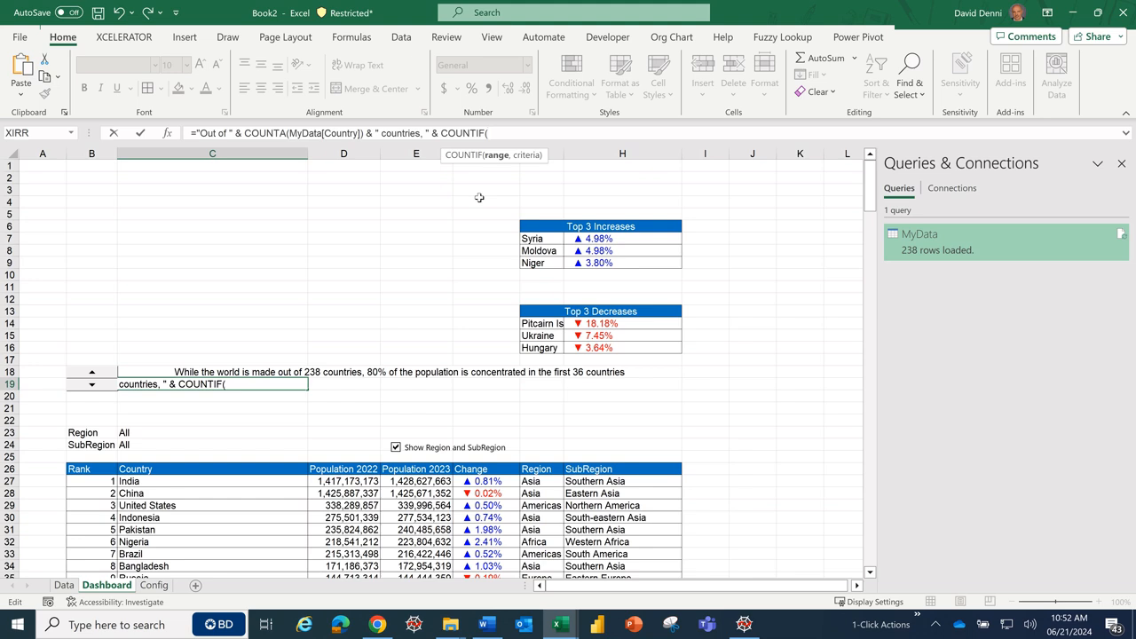
type("my")
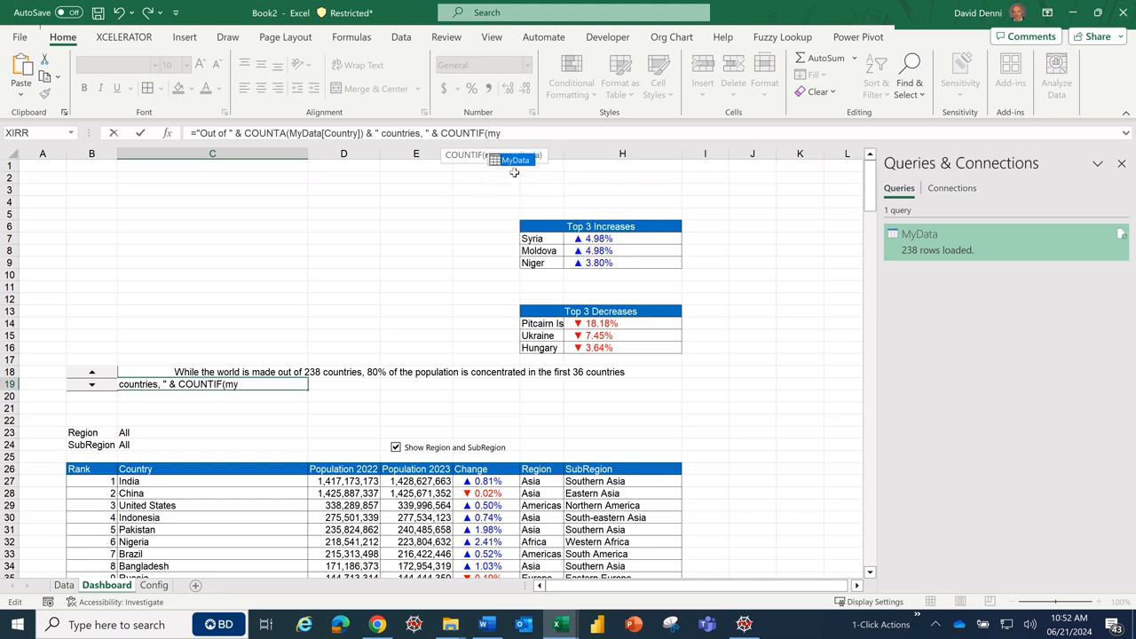
key("Tab")
type("[")
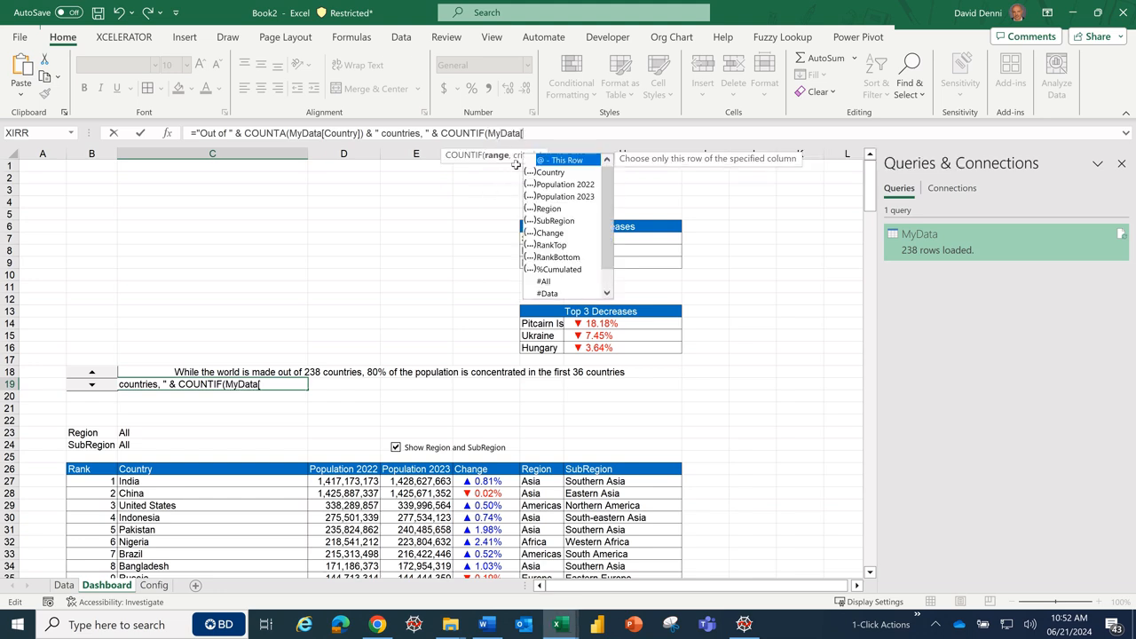
double_click(561, 233)
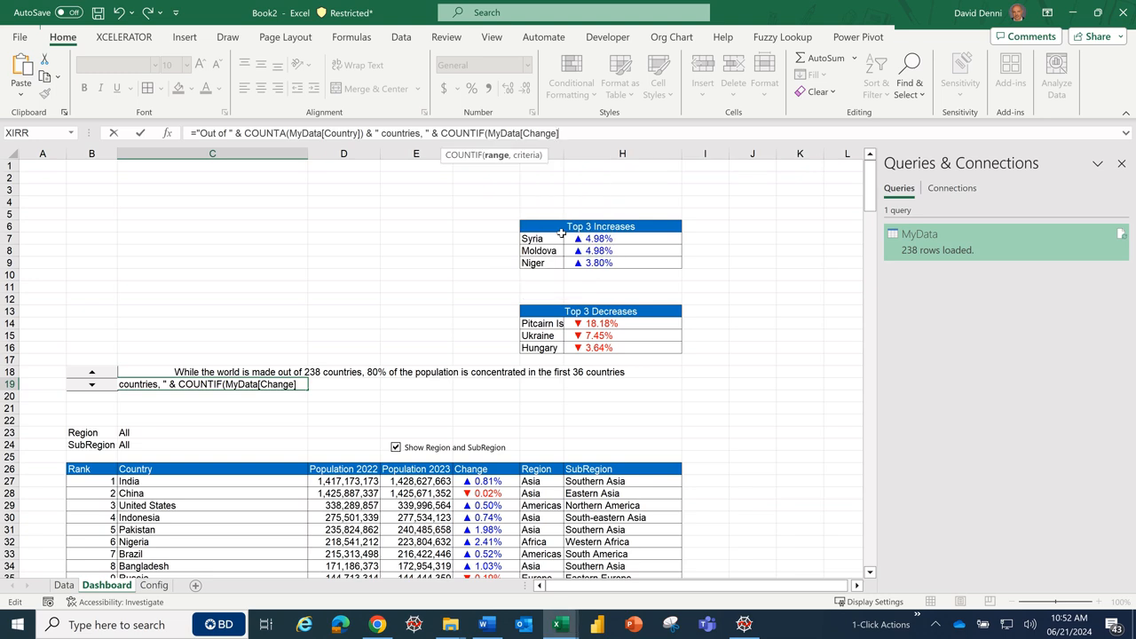
type("],\">")
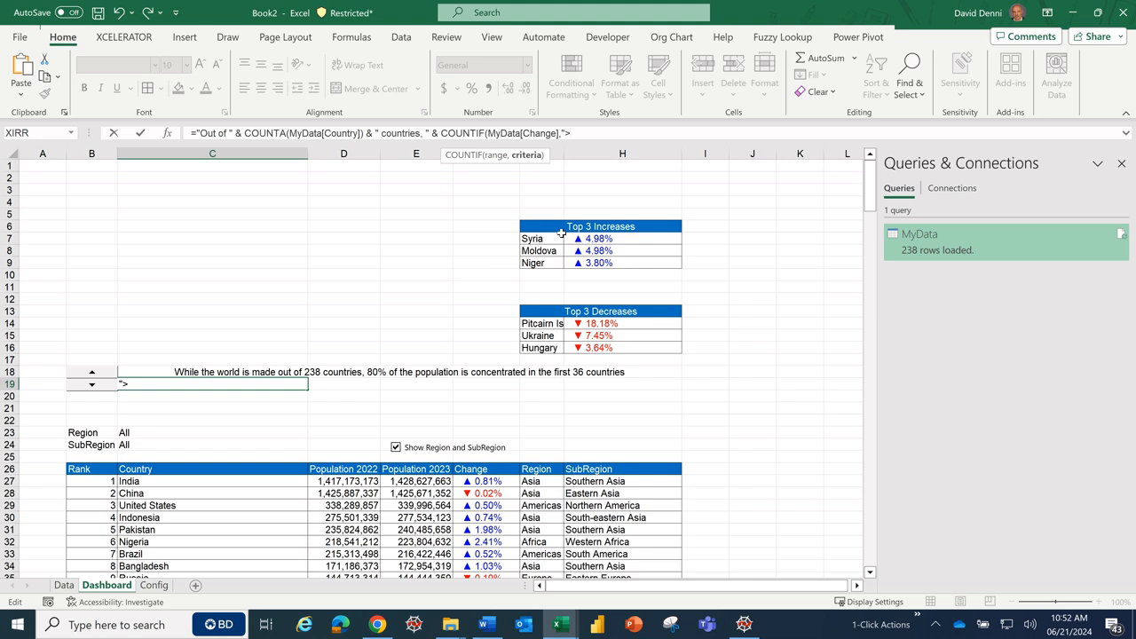
type("0\")")
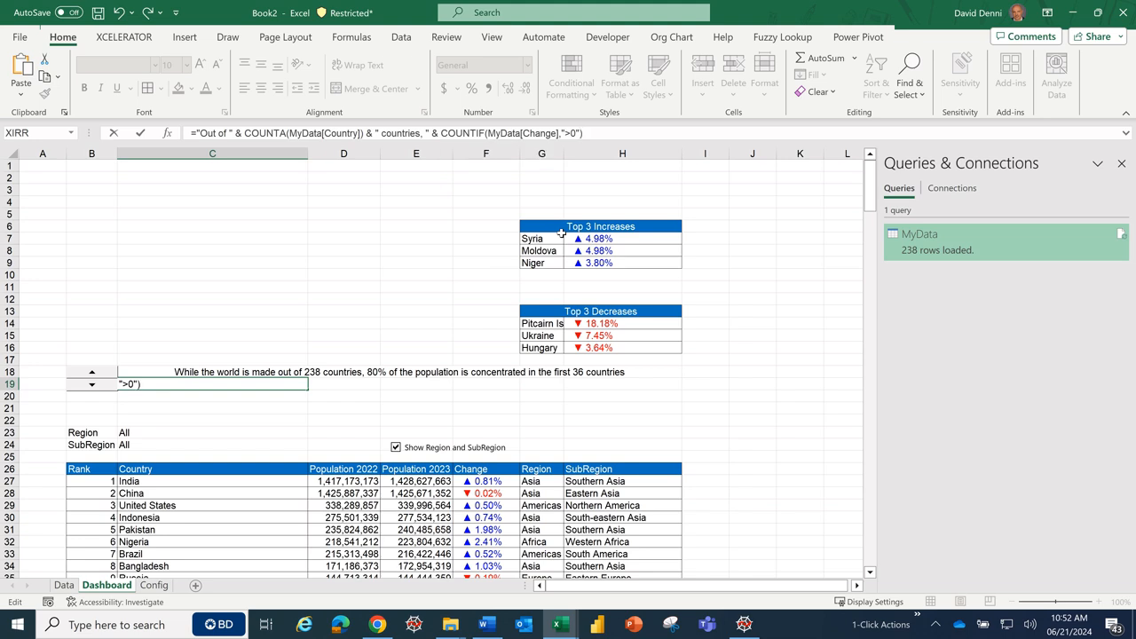
key("Return")
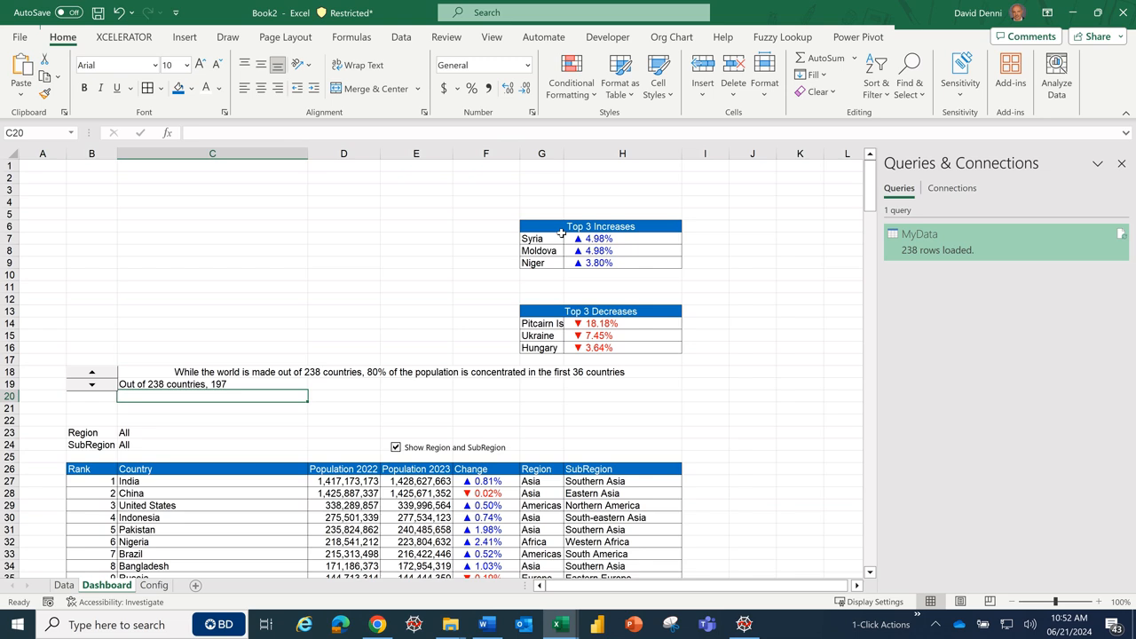
- Extend the C19 formula with & " countries saw an increase in population, while " &
left_click(260, 385)
left_click(617, 137)
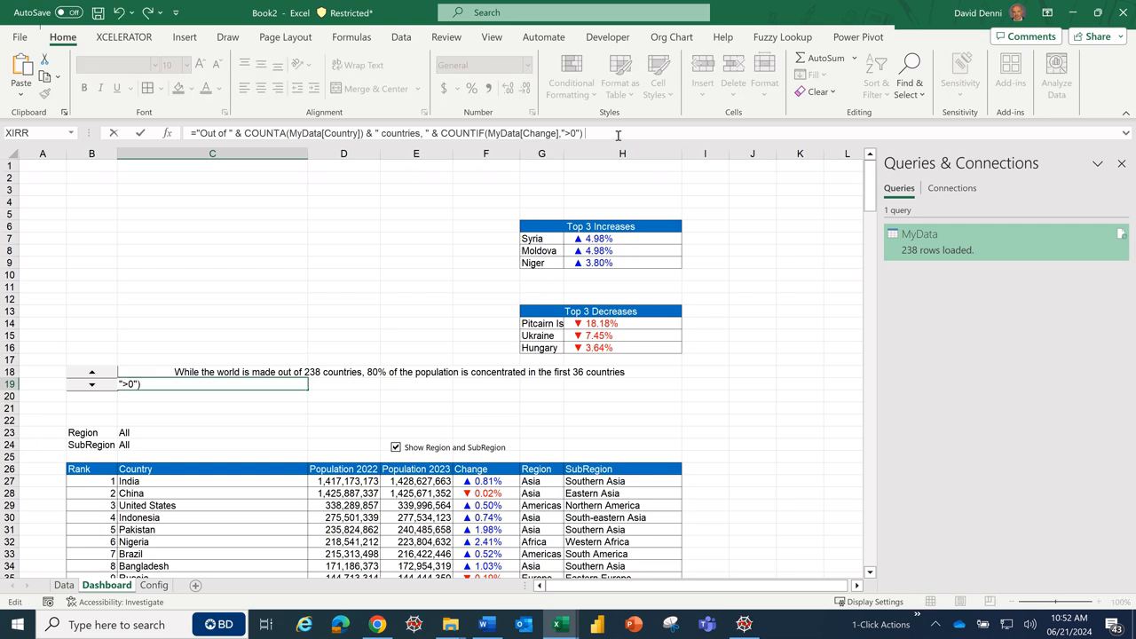
type("& ")
type("\" countries")
type(" saw ")
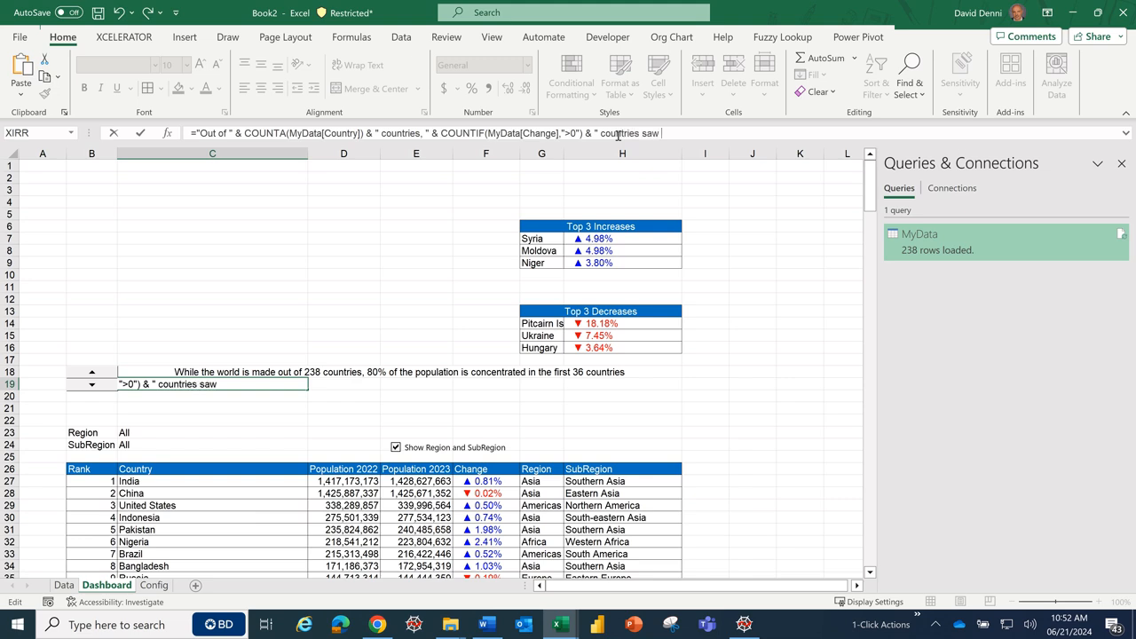
type("an increase in population")
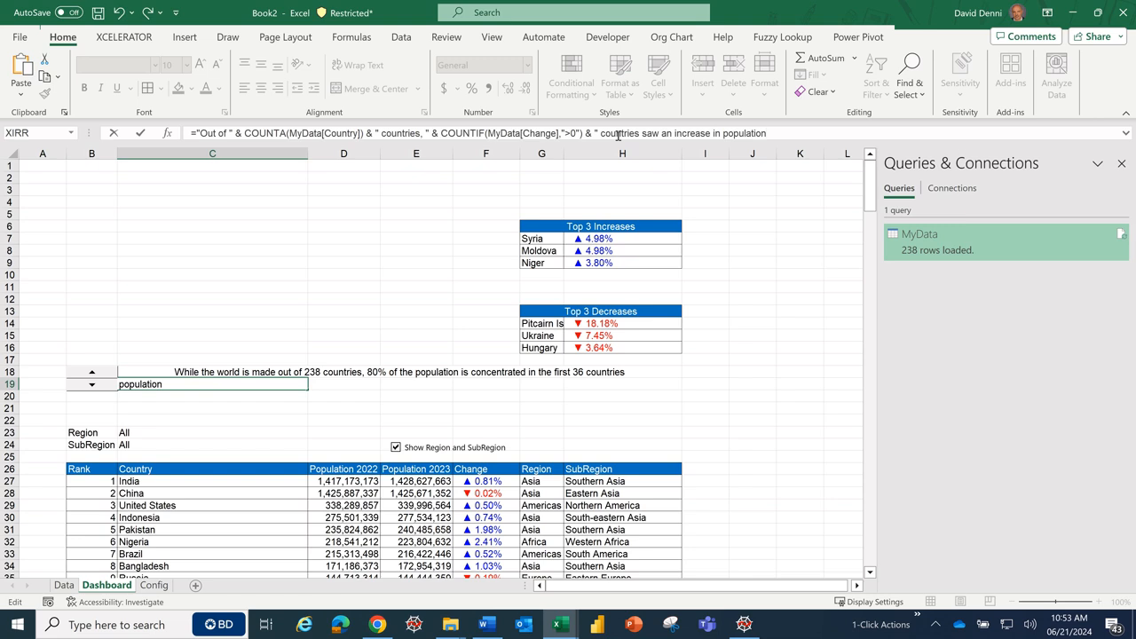
type(", while \" &")
- Copy the COUNTIF expression to the end of the C19 formula and change the copy's criterion to "<0"
left_click_drag(585, 132, 443, 134)
key("ctrl+c")
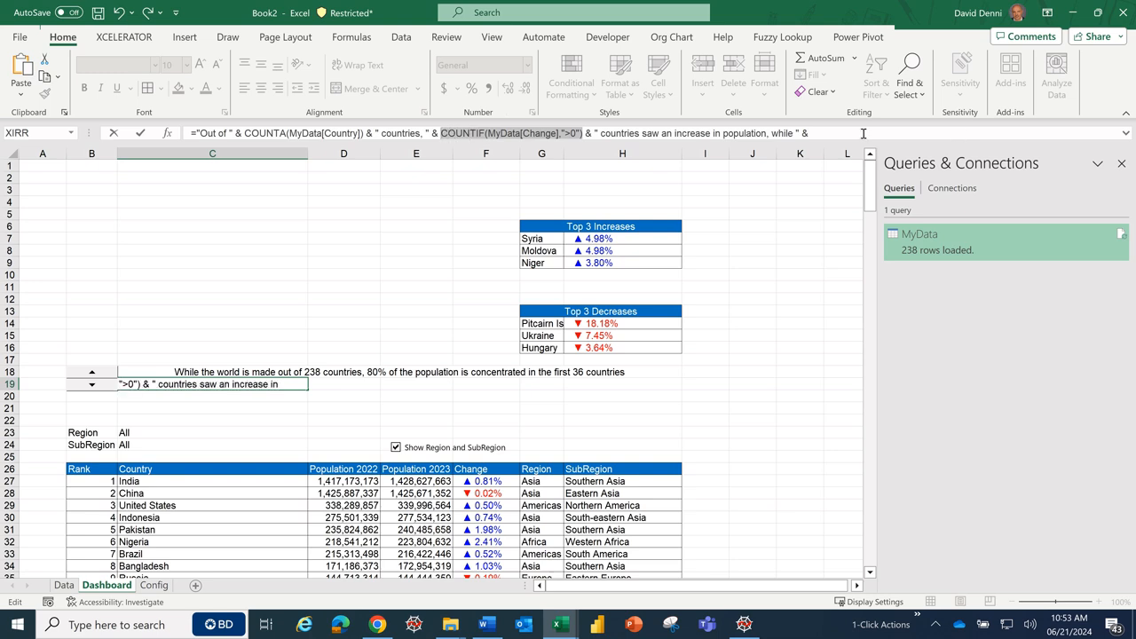
left_click(858, 133)
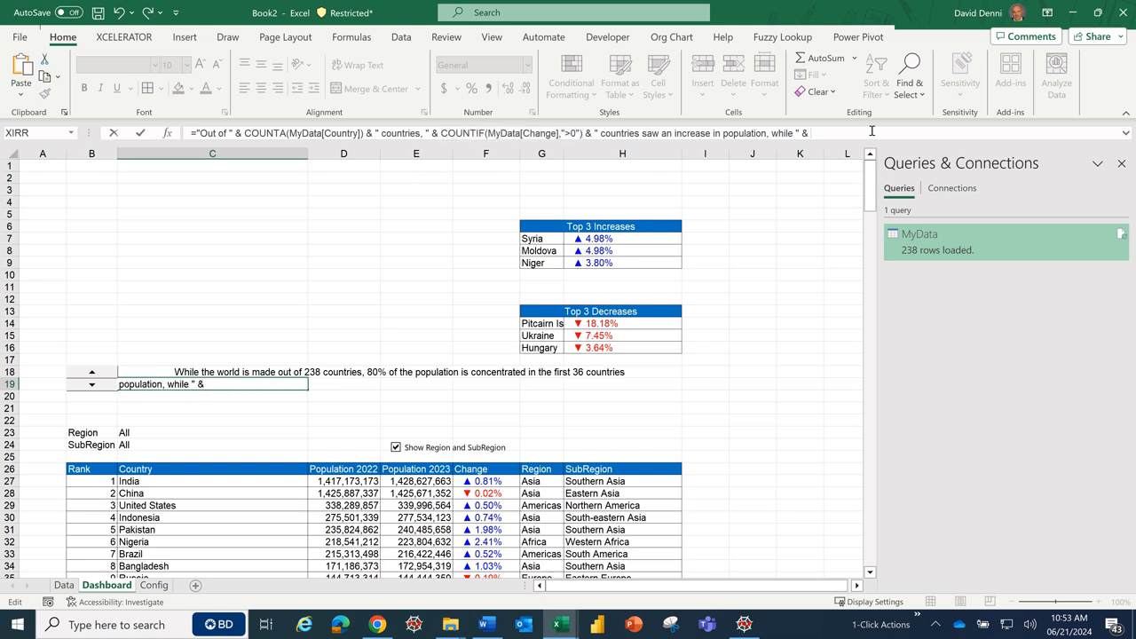
key("ctrl+v")
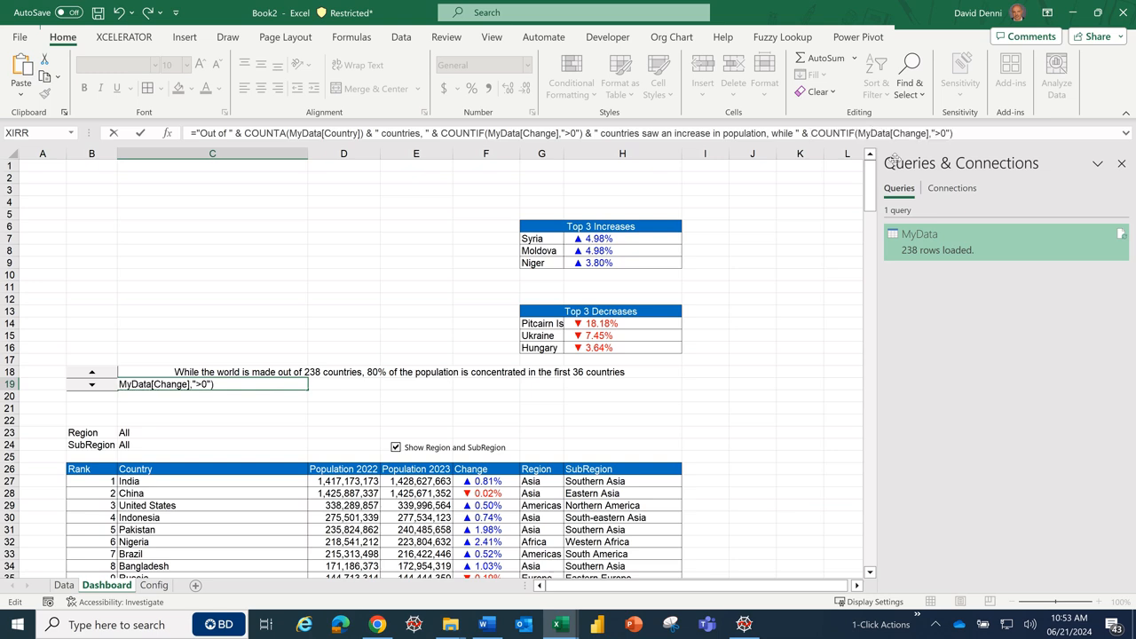
left_click(939, 132)
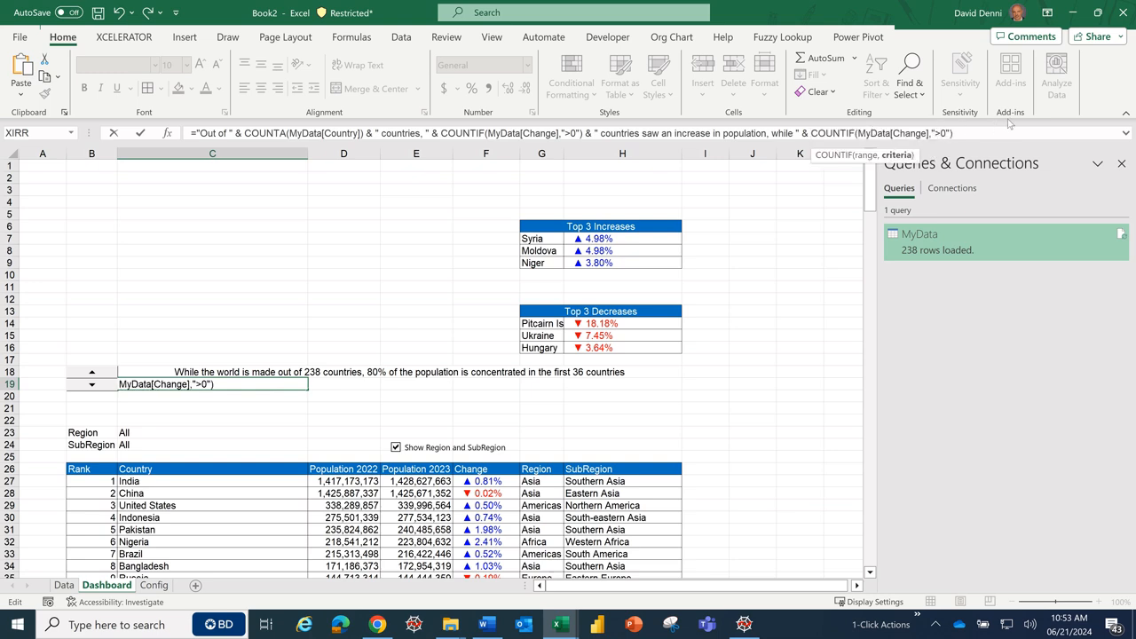
key("Delete")
type("<")
- Finish the C19 formula with & " saw a decrease" and commit it
left_click(959, 133)
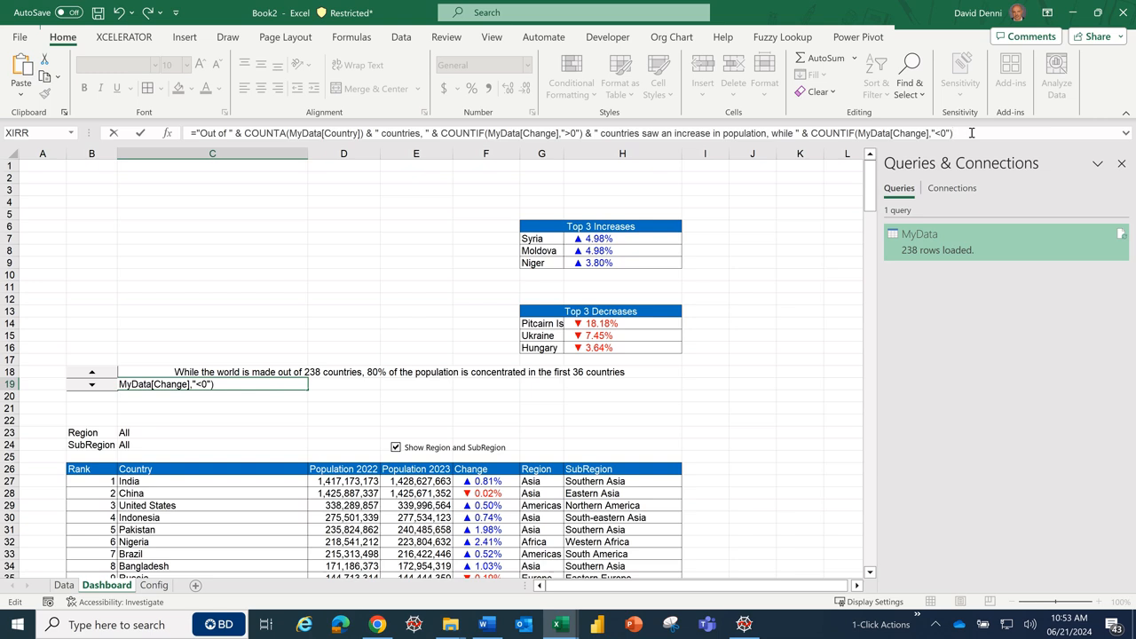
type("& \" saw a decreae")
key("BackSpace")
type("se\"")
key("Return")
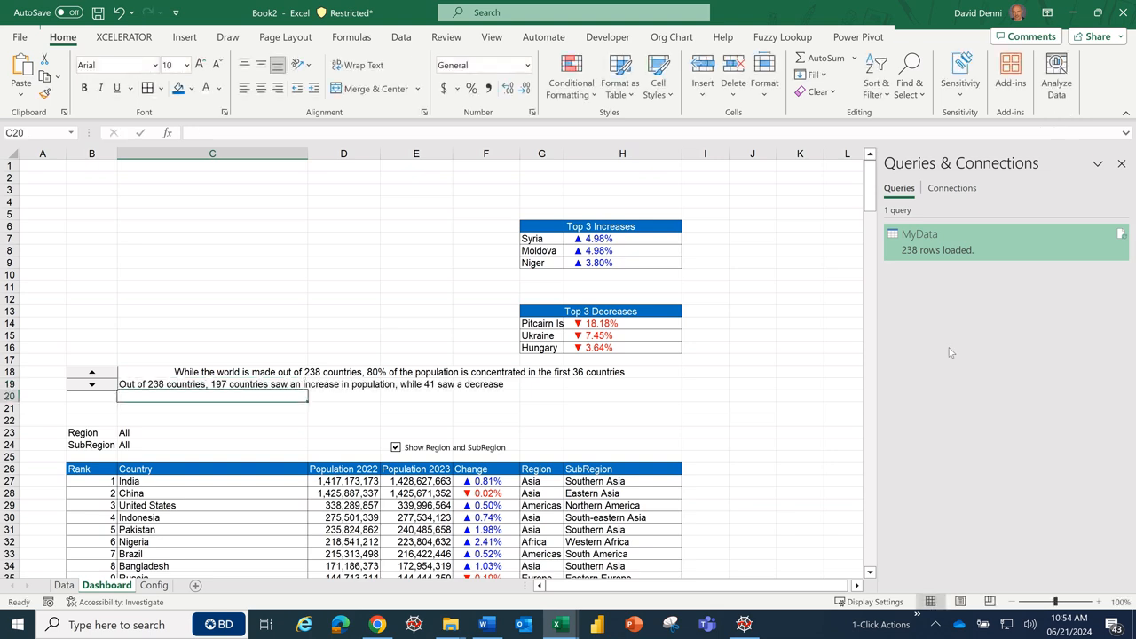
- Merge and center the second summary sentence across C19:H19
left_click(182, 383)
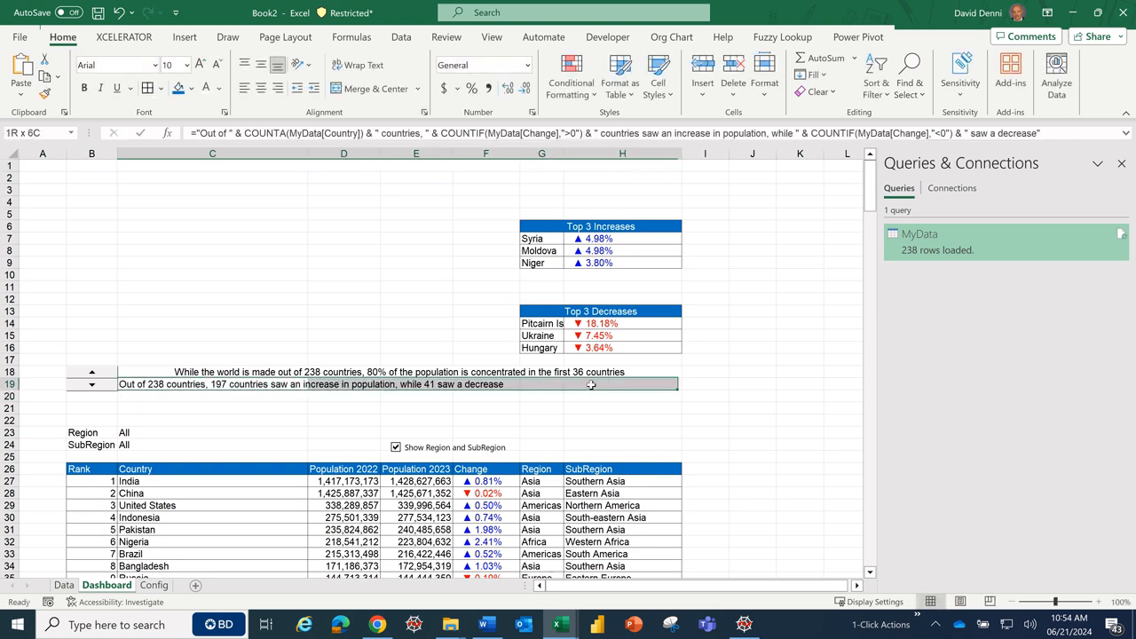
left_click(376, 89)
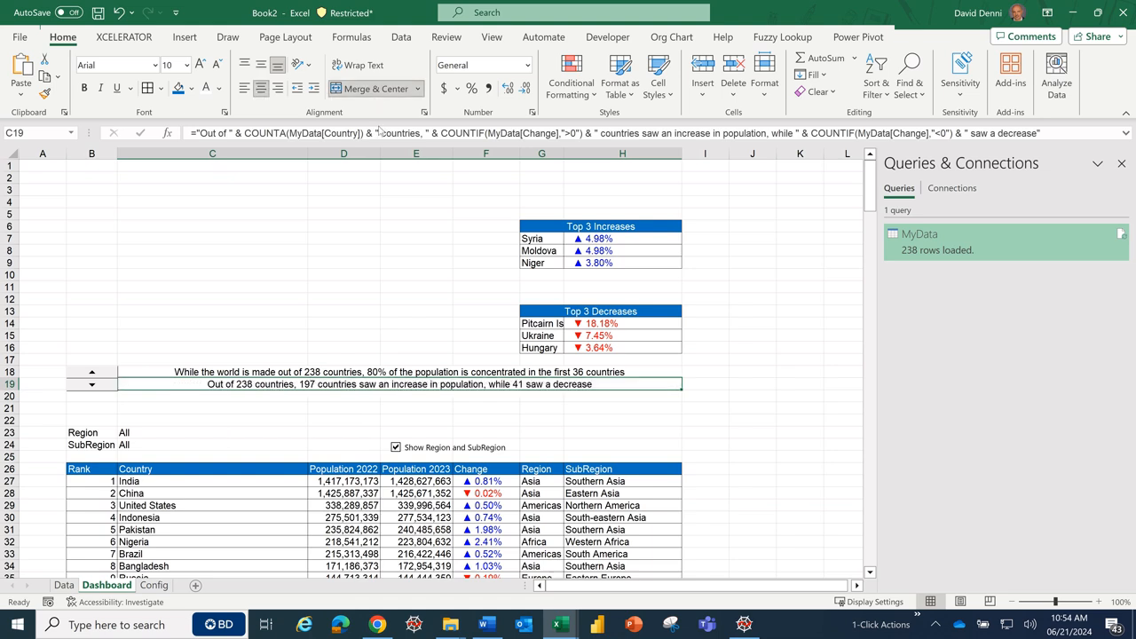
left_click(306, 313)
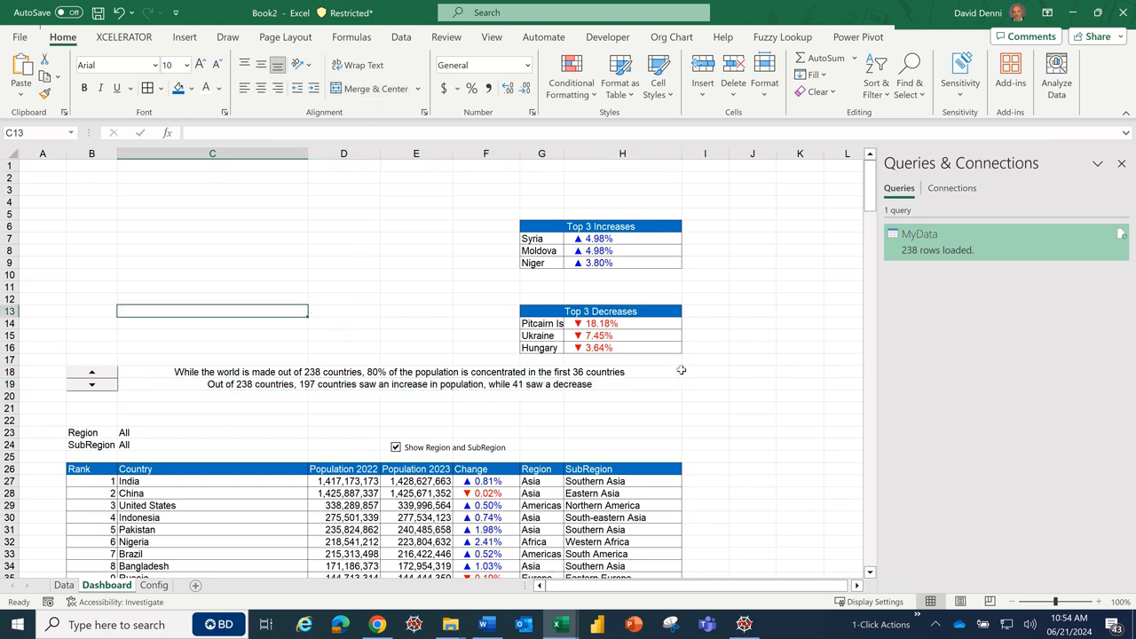
- Apply the Sunken style to the spinner and summary sentence block in B18:H19
left_click_drag(675, 371, 474, 417)
left_click_drag(181, 396, 99, 387)
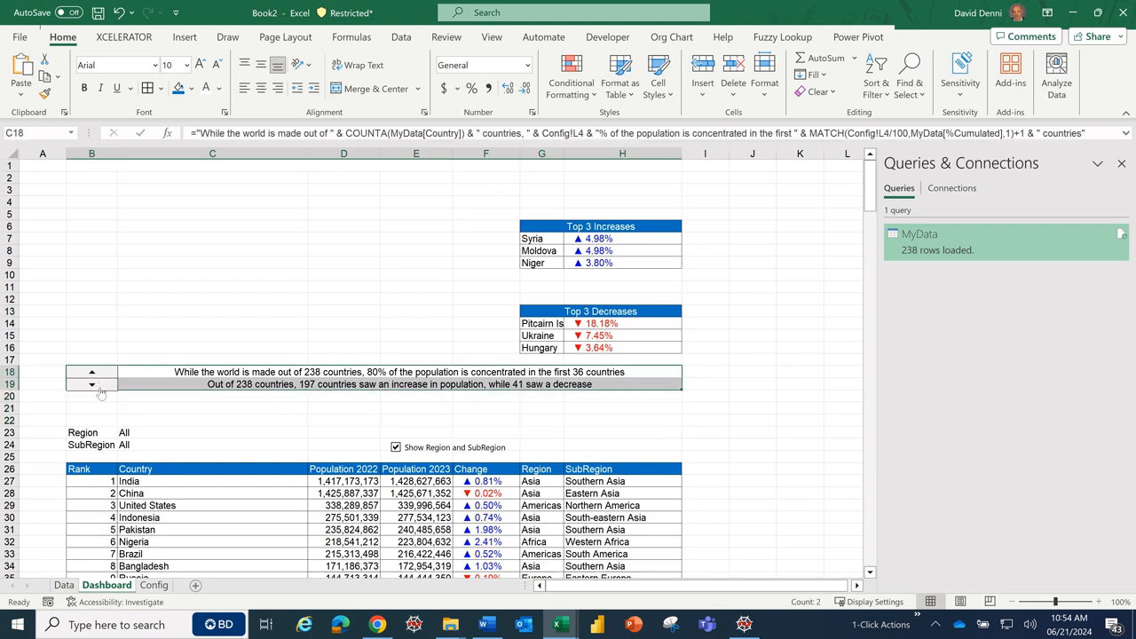
left_click(124, 37)
left_click(378, 88)
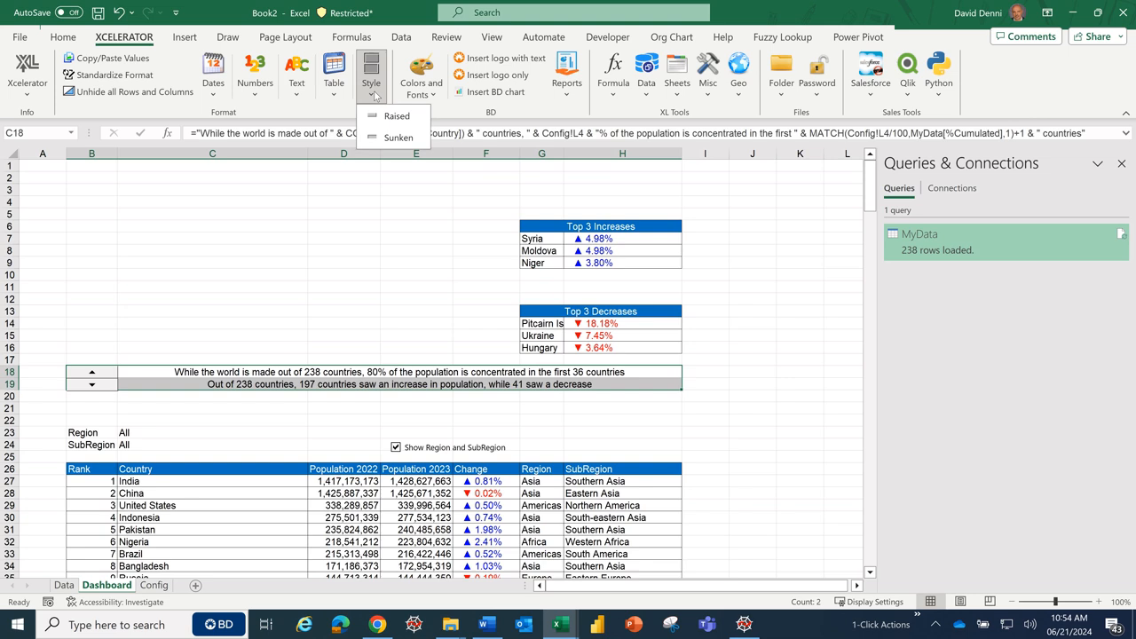
left_click(404, 142)
- Apply the Sunken style to the Region and SubRegion selection cells C23:C24
left_click(216, 442)
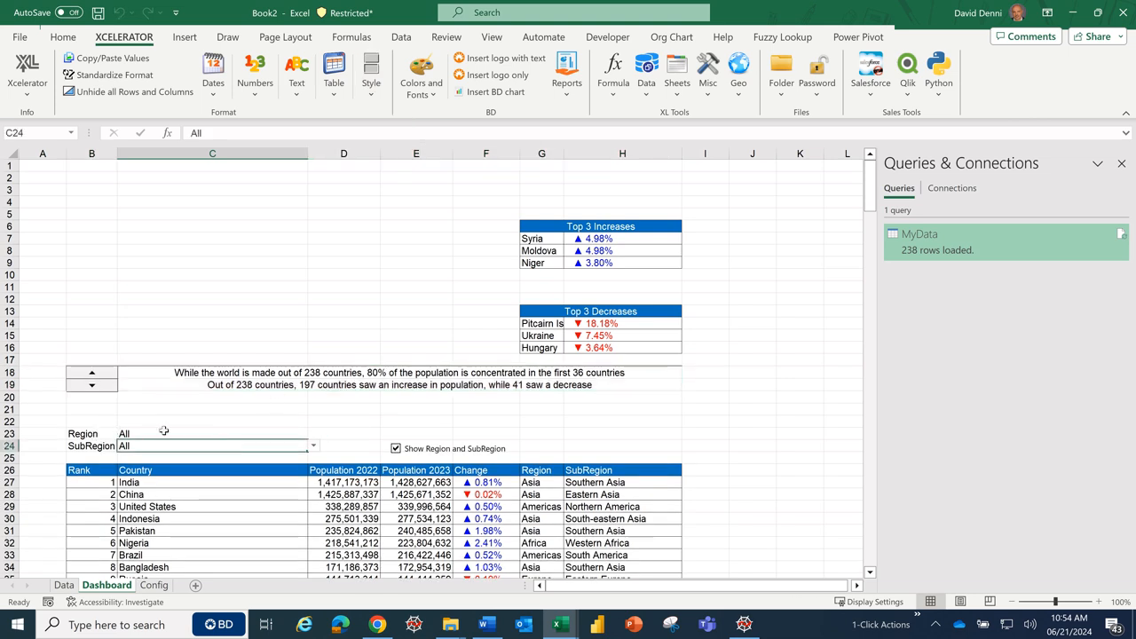
left_click_drag(167, 434, 168, 446)
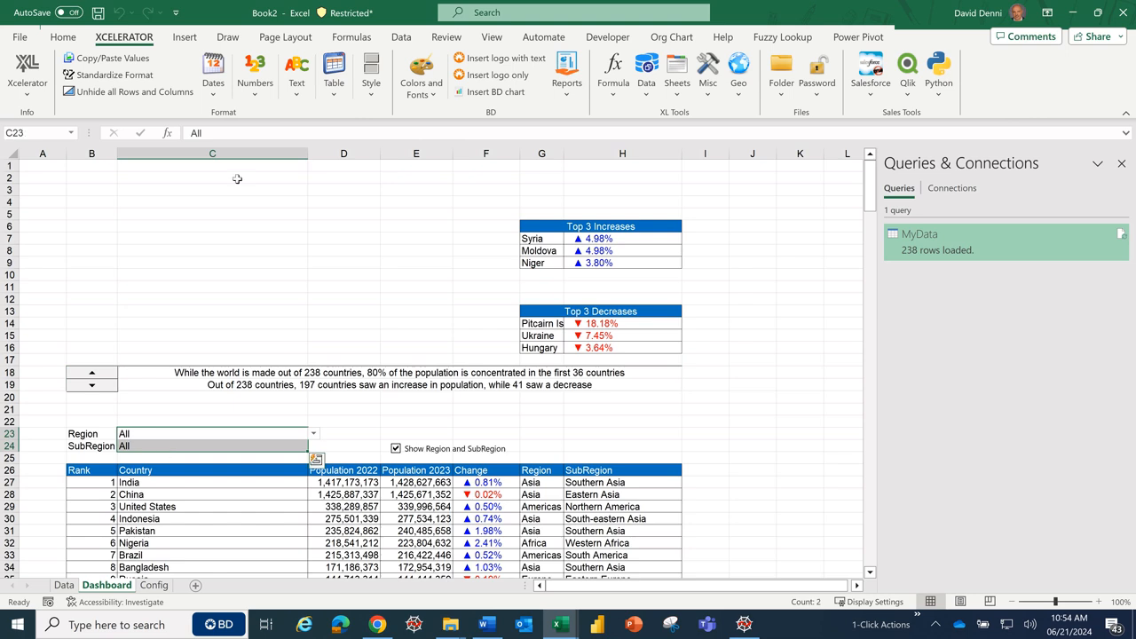
left_click(373, 93)
left_click(399, 137)
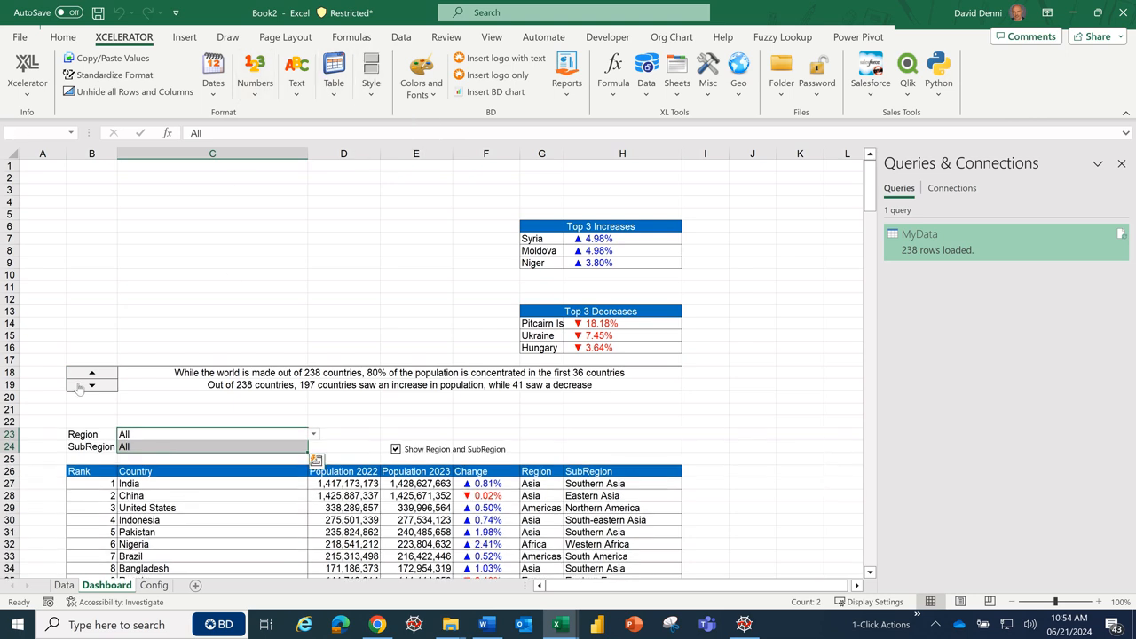
left_click(142, 324)
- Apply a 3D border style to the Region and SubRegion label cells B23:B24
left_click(84, 434)
left_click_drag(84, 434, 89, 446)
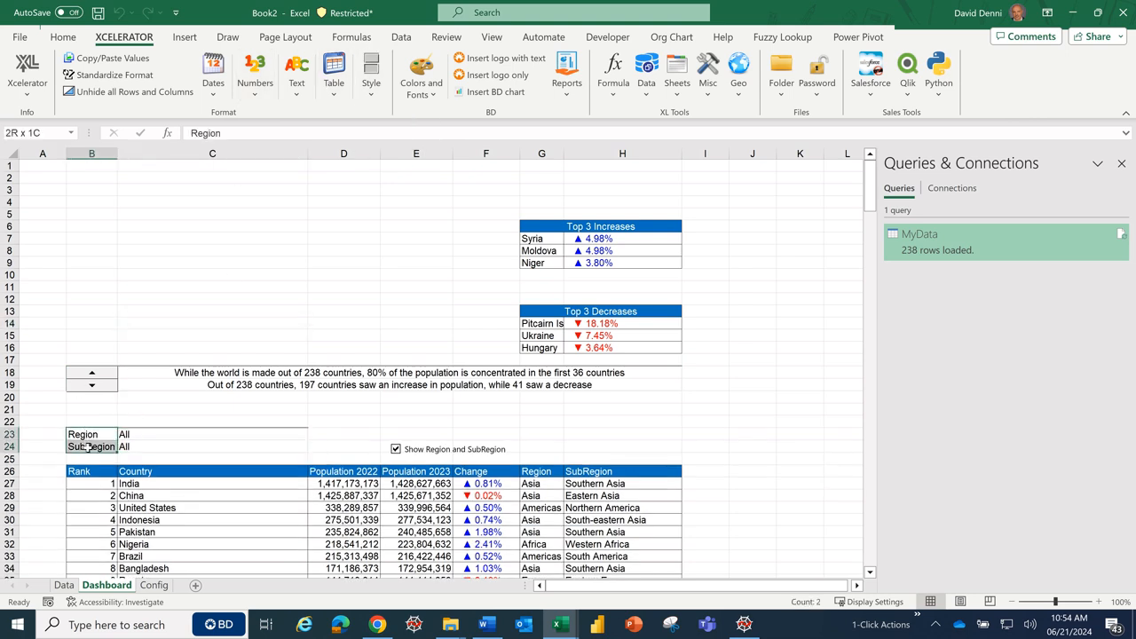
left_click(371, 85)
left_click(401, 136)
- Fill the Region and SubRegion label cells B23:B24 with the lightest gray shade of white
left_click(63, 37)
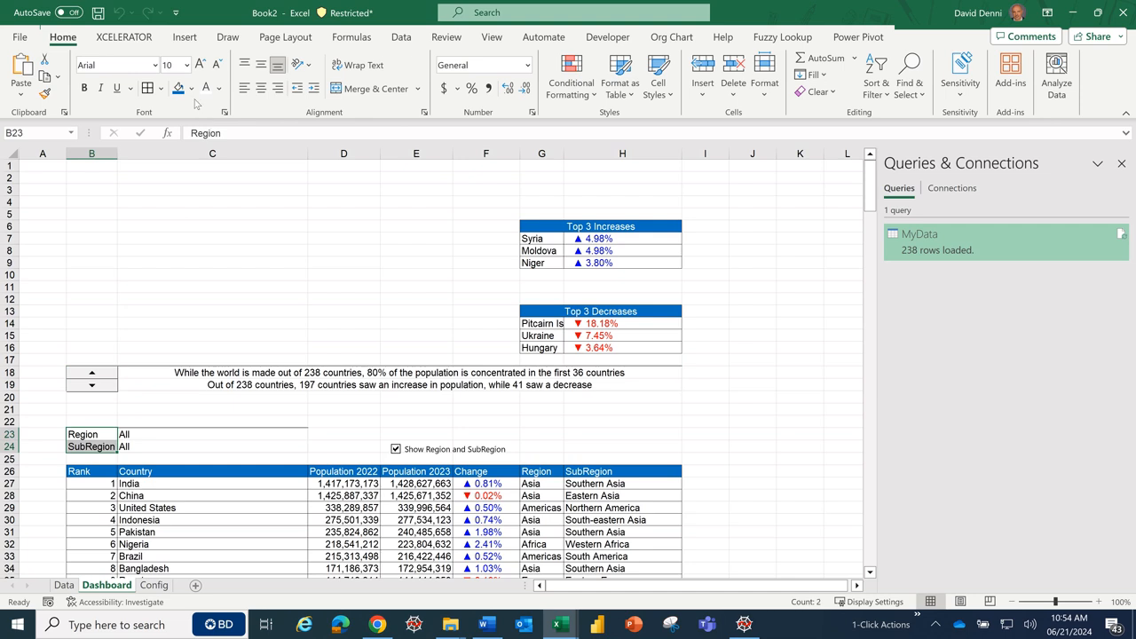
left_click(192, 88)
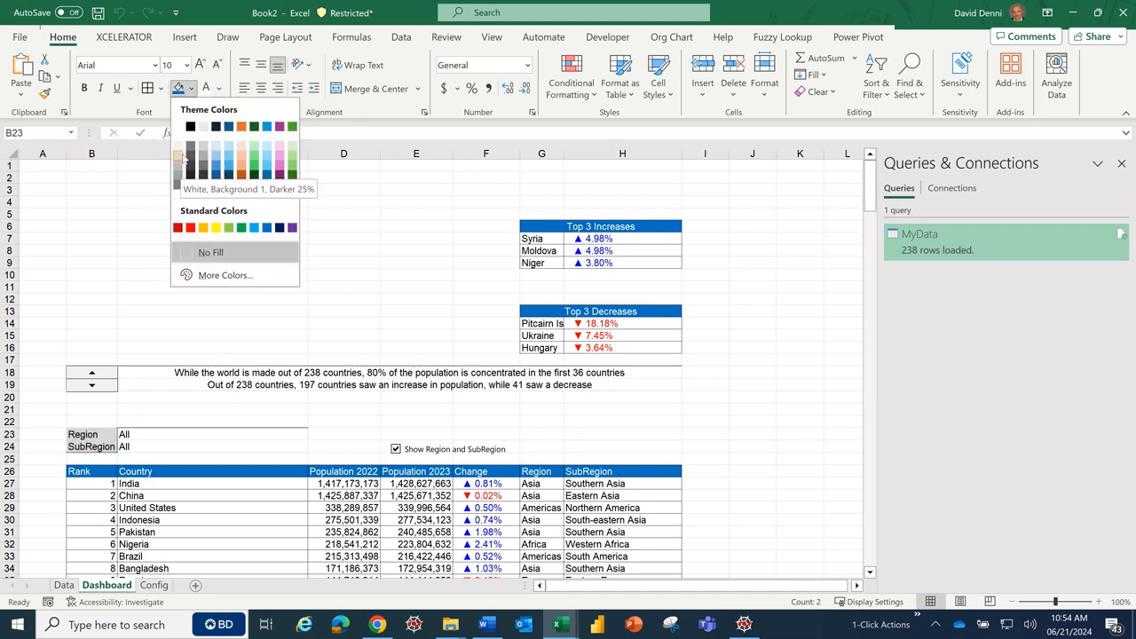
left_click(180, 148)
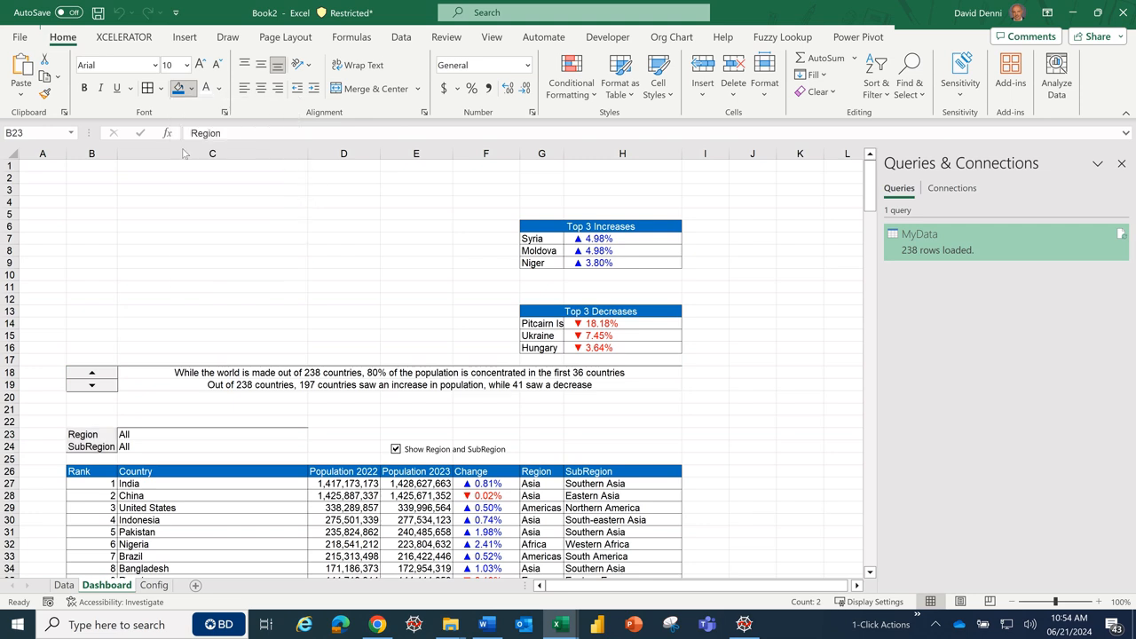
left_click(151, 311)
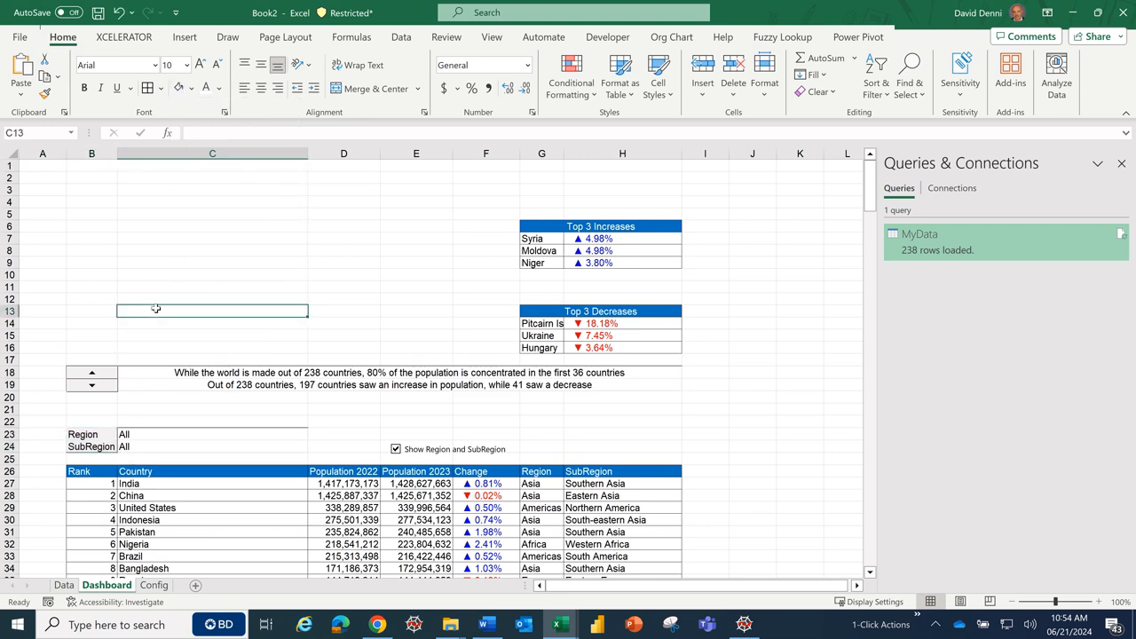
left_click(584, 419)
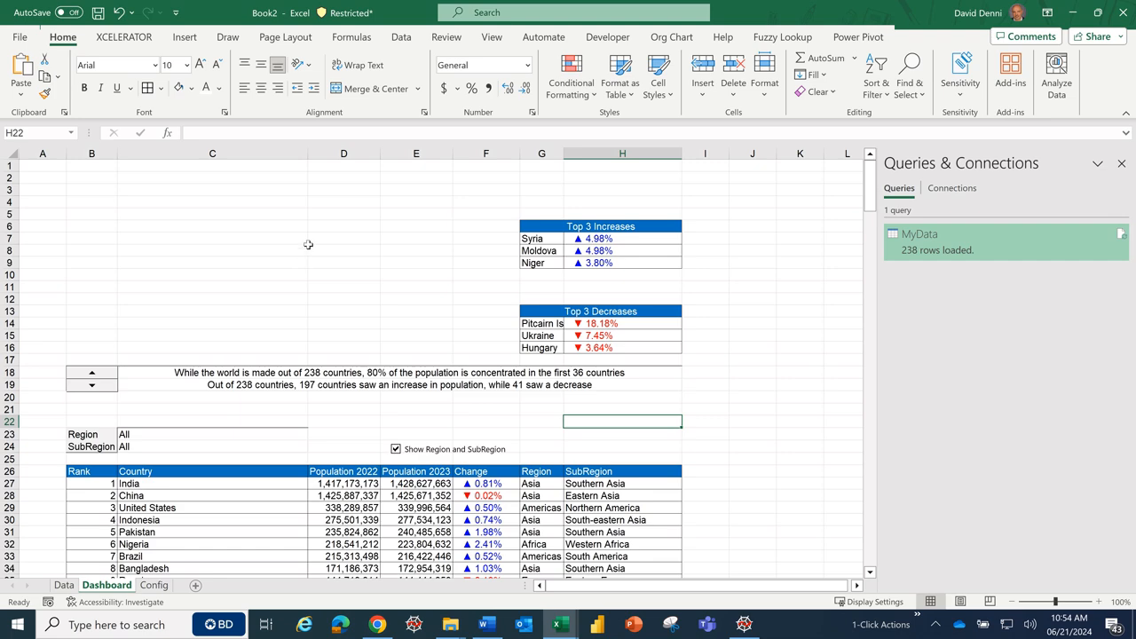
- Open the Visual Basic editor and insert a new module in the Book2 project
scroll(308, 244, "down", 3)
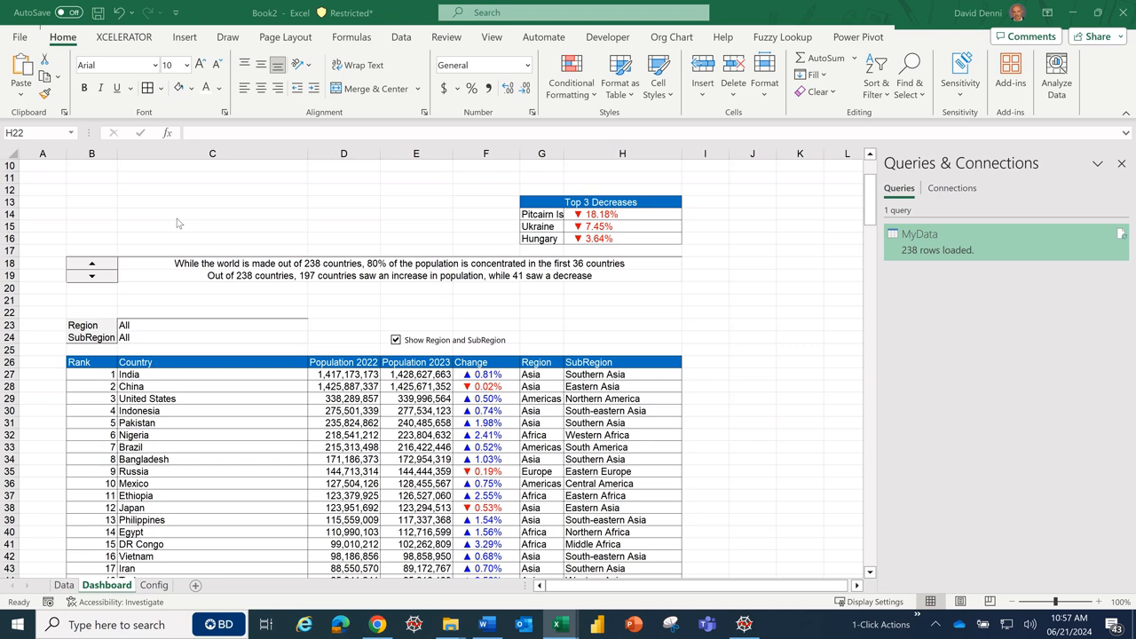
left_click(613, 40)
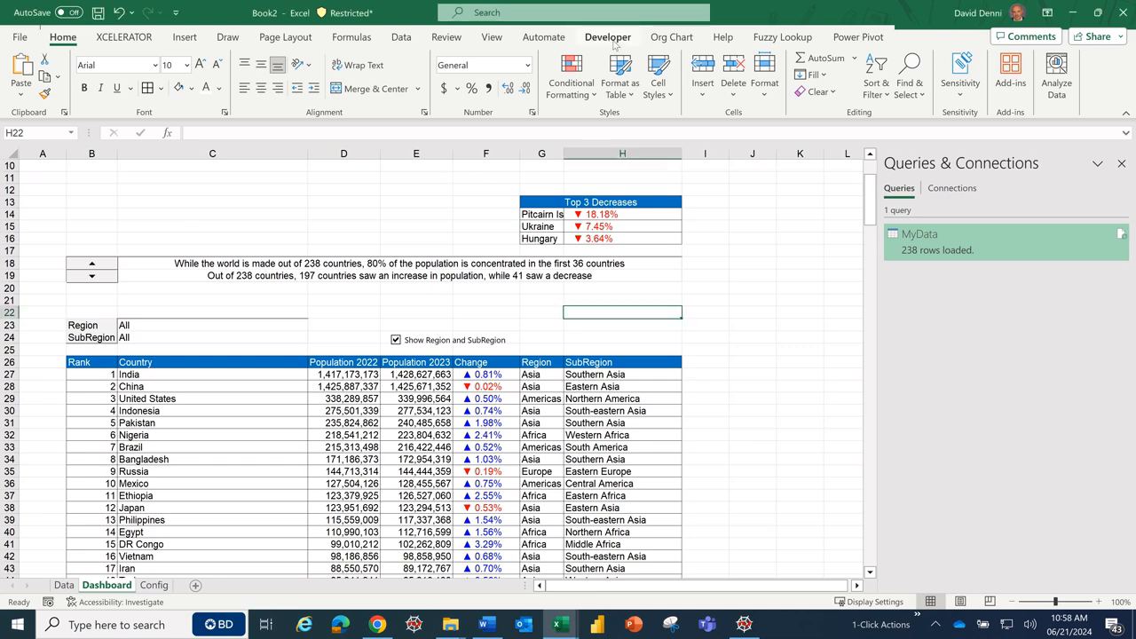
left_click(613, 41)
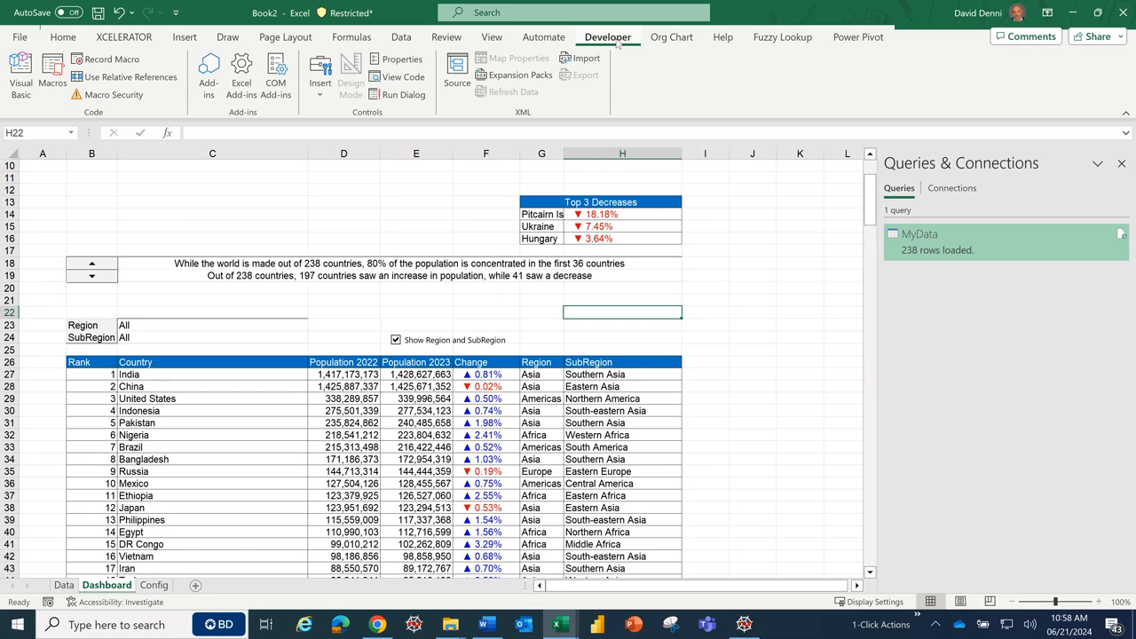
left_click(14, 100)
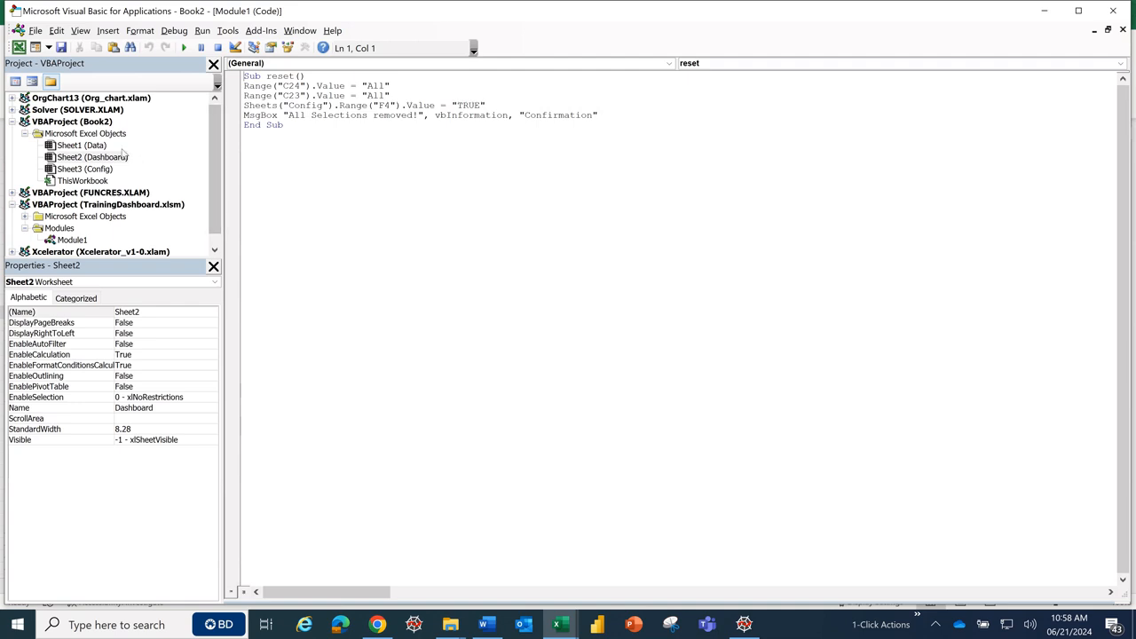
left_click(101, 123)
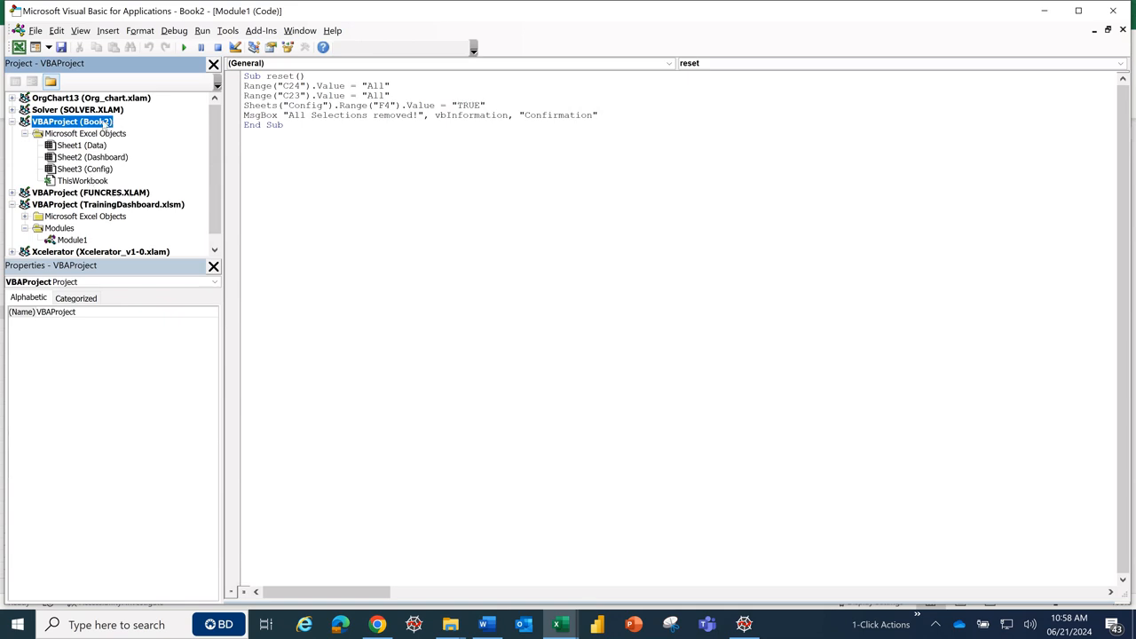
left_click(114, 33)
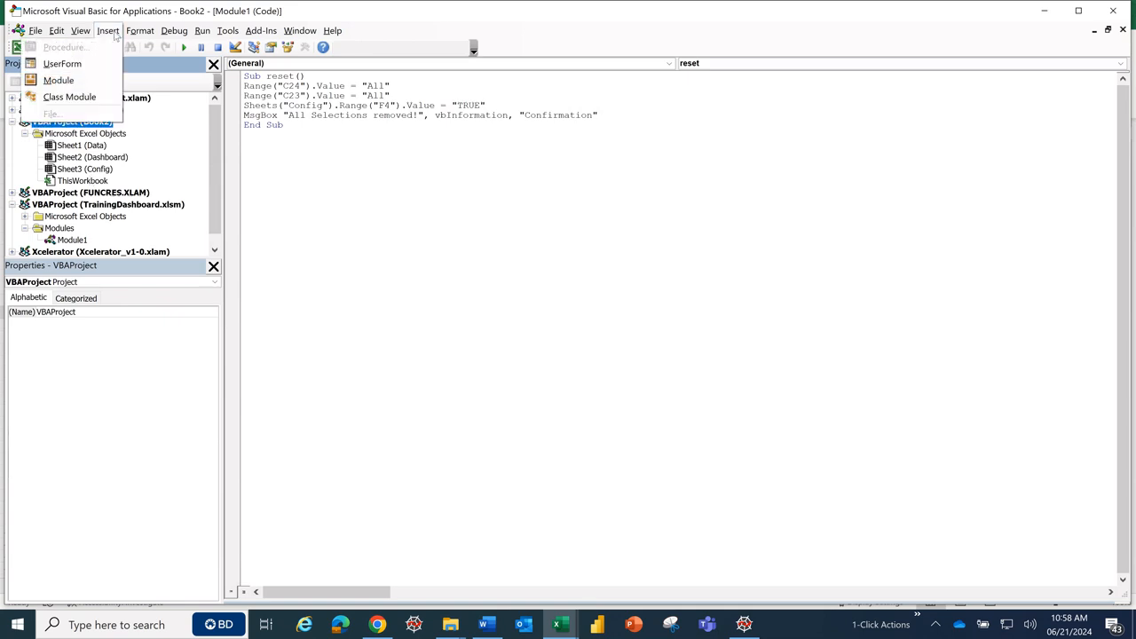
left_click(64, 82)
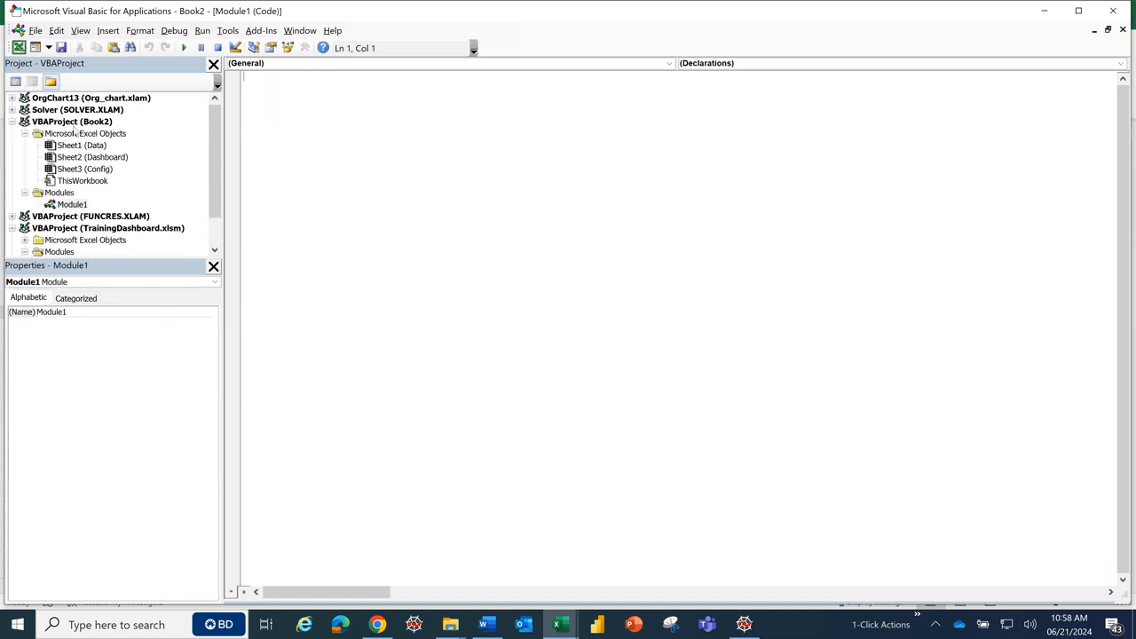
- Start a macro named reset in Book2's new module with the line Sub reset()
left_click(80, 206)
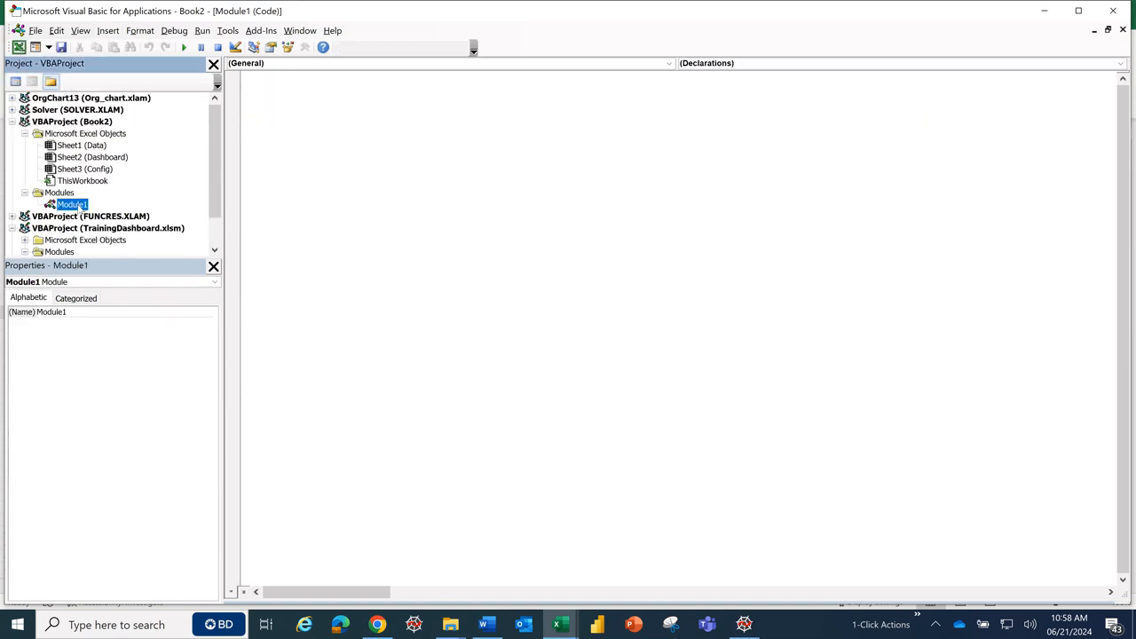
left_click(343, 168)
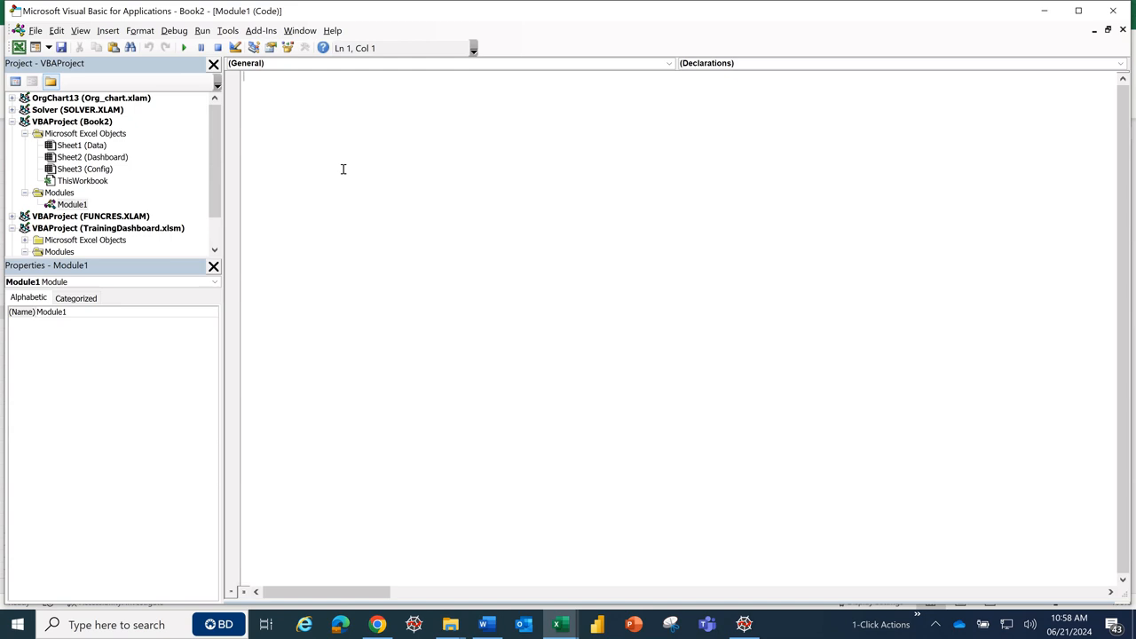
type("sub reset()")
key("Return")
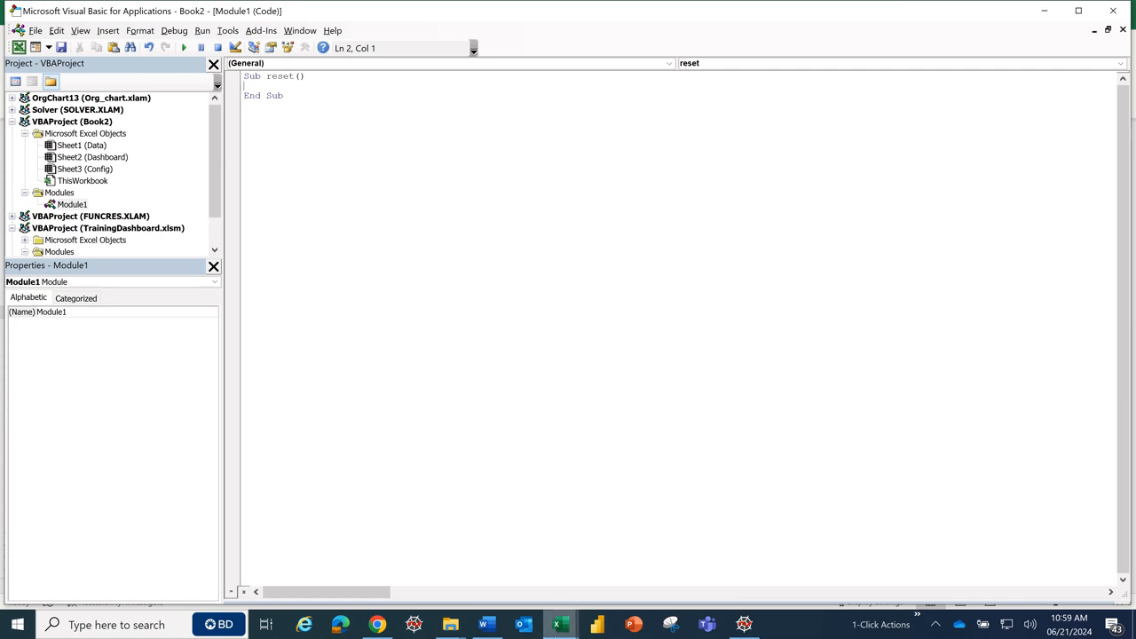
- Switch to the Book2 workbook and check the Region and SubRegion cells C23:C24 on Dashboard and cell F4 on Config
left_click(558, 624)
left_click(560, 561)
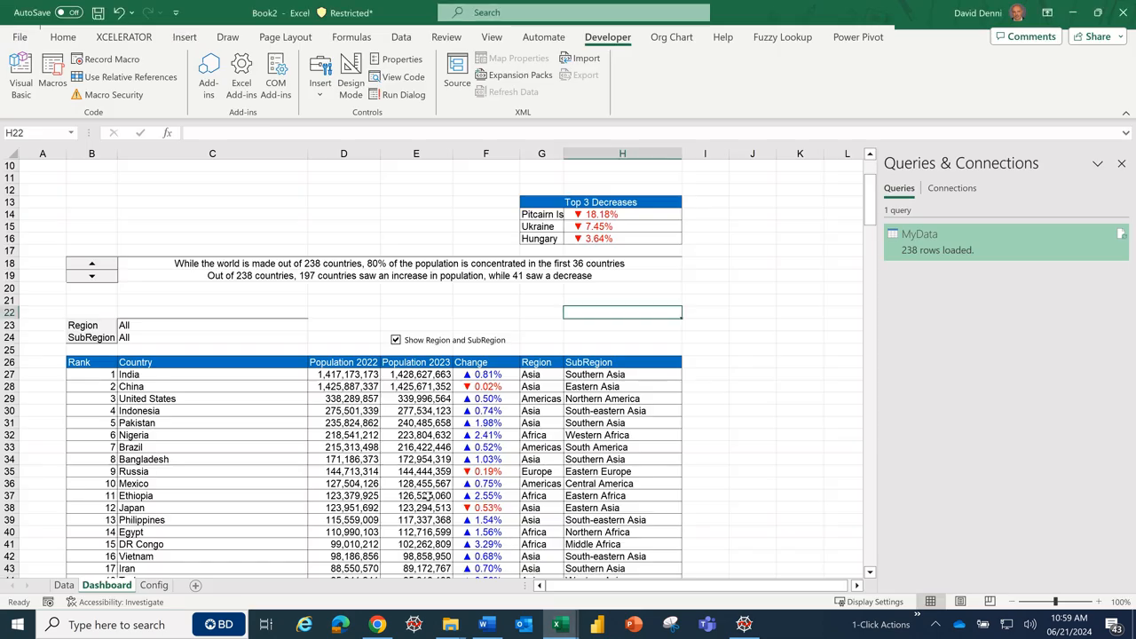
left_click(163, 323)
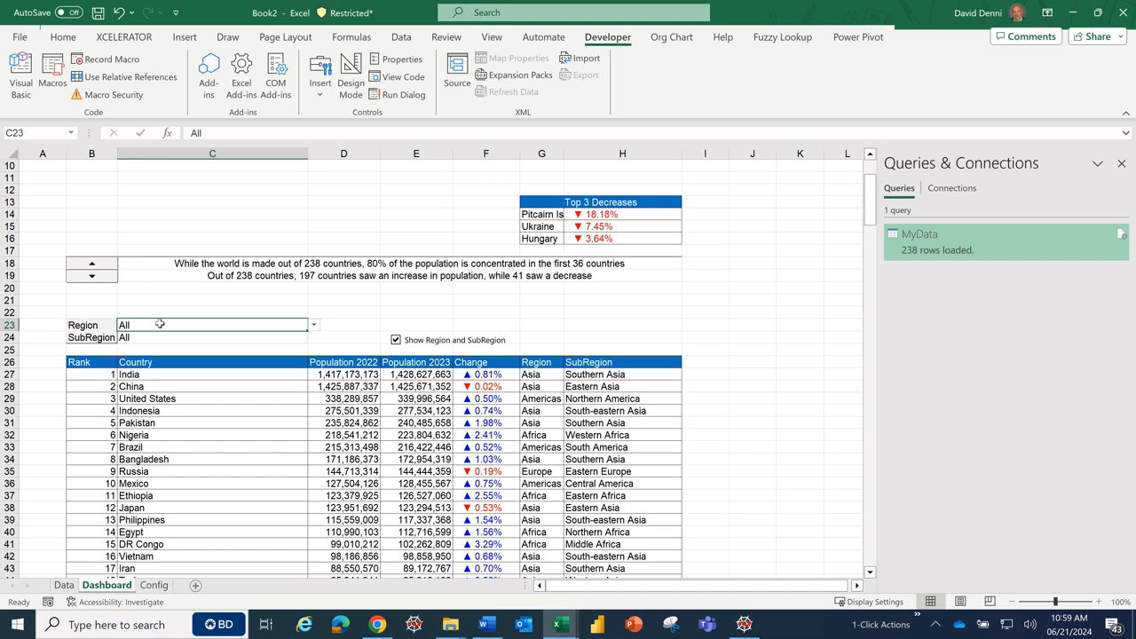
left_click(164, 339)
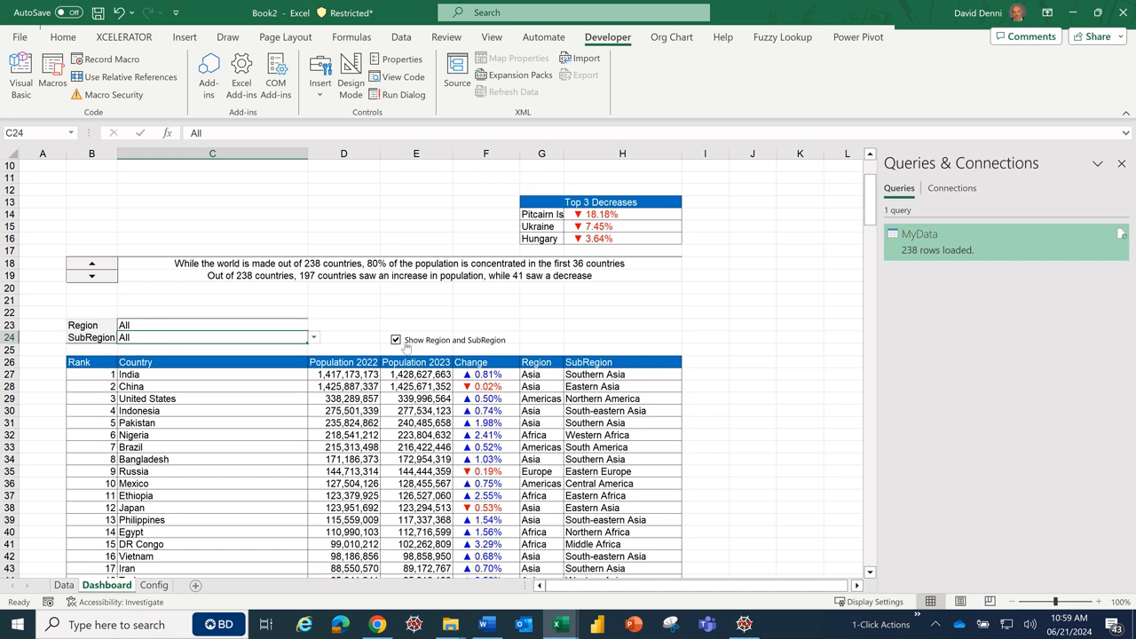
left_click(153, 585)
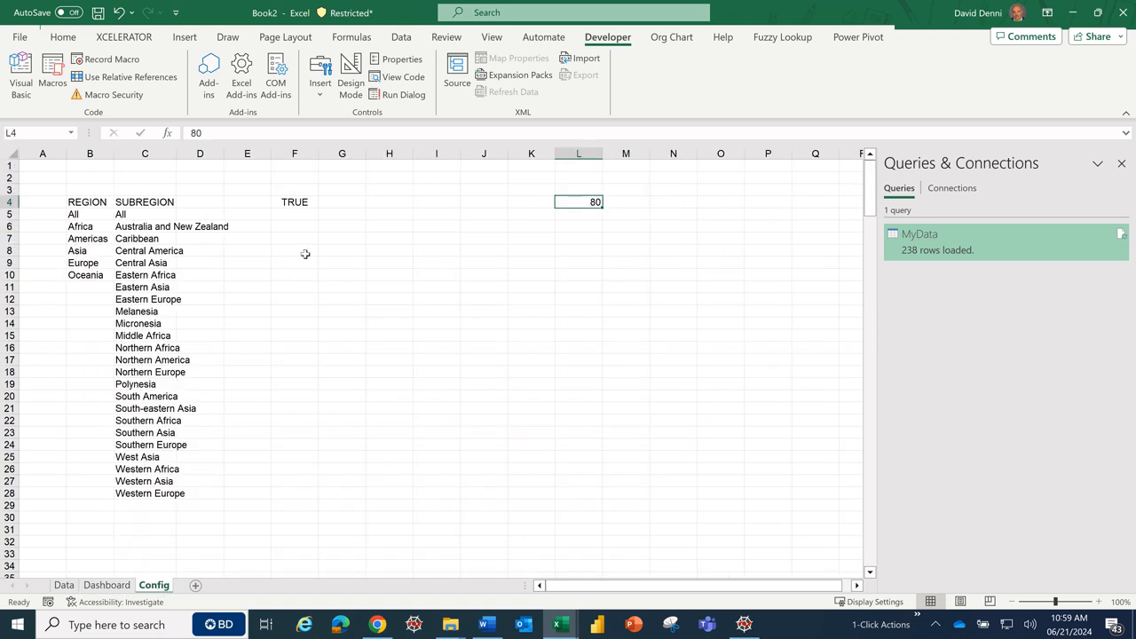
left_click(303, 201)
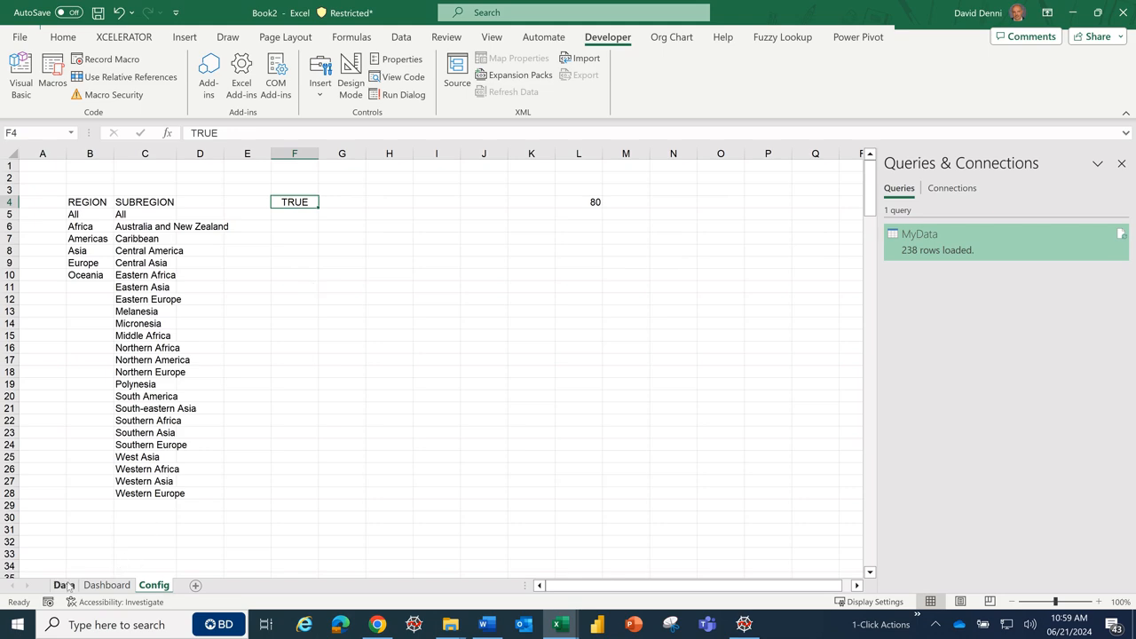
left_click(98, 585)
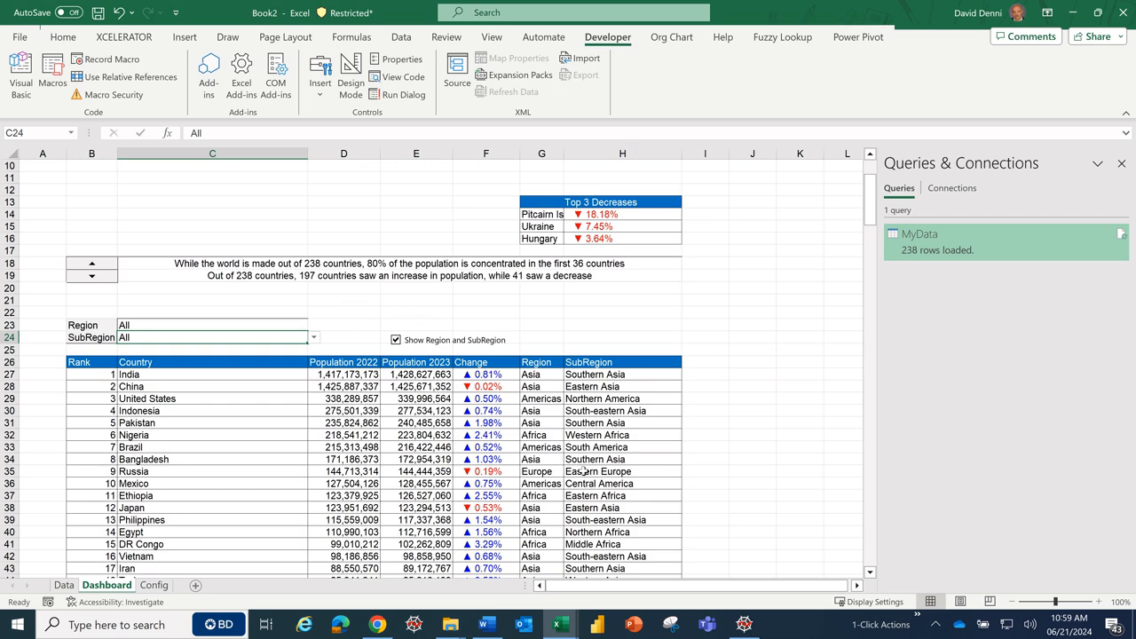
- Return to the Visual Basic editor and add the line Range("C24").Value = "All" to the reset macro
mouse_move(554, 632)
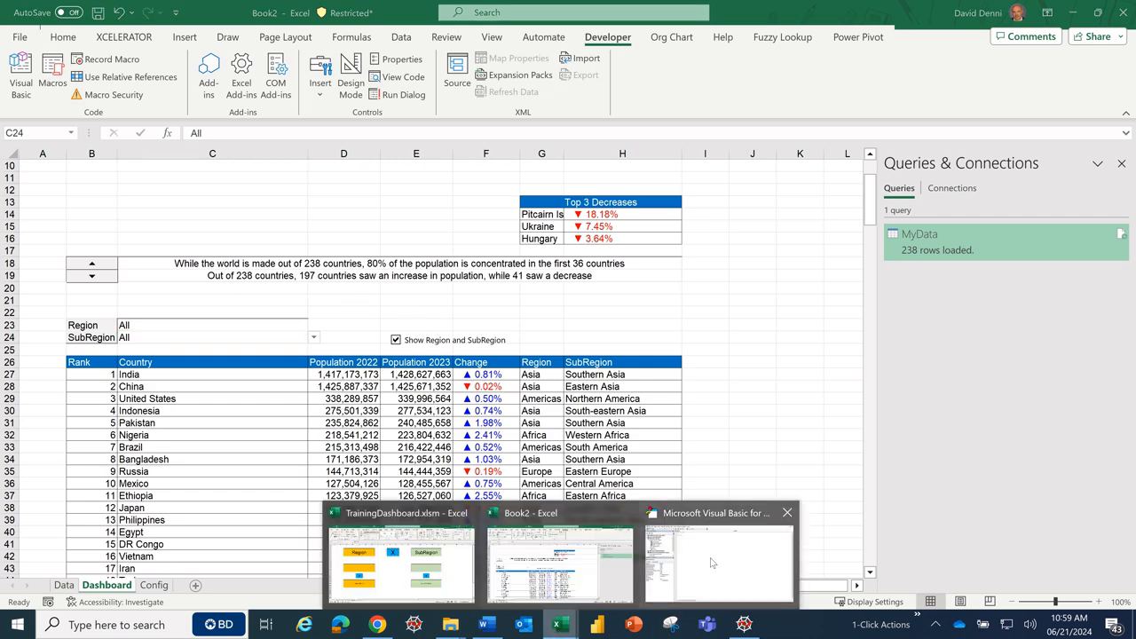
left_click(713, 561)
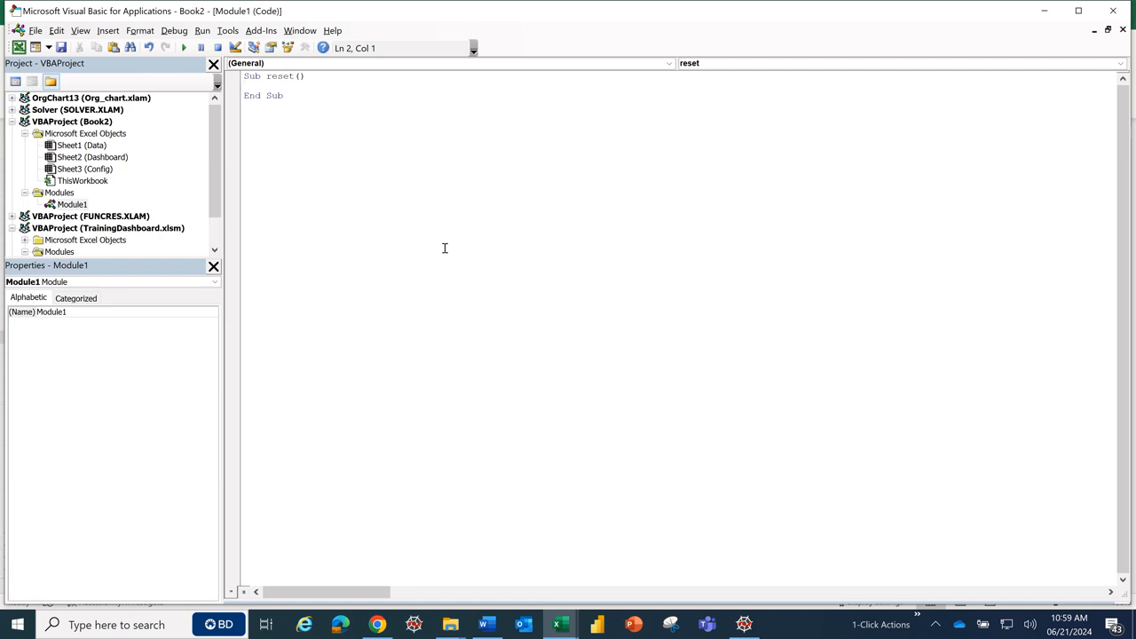
type("Range(")
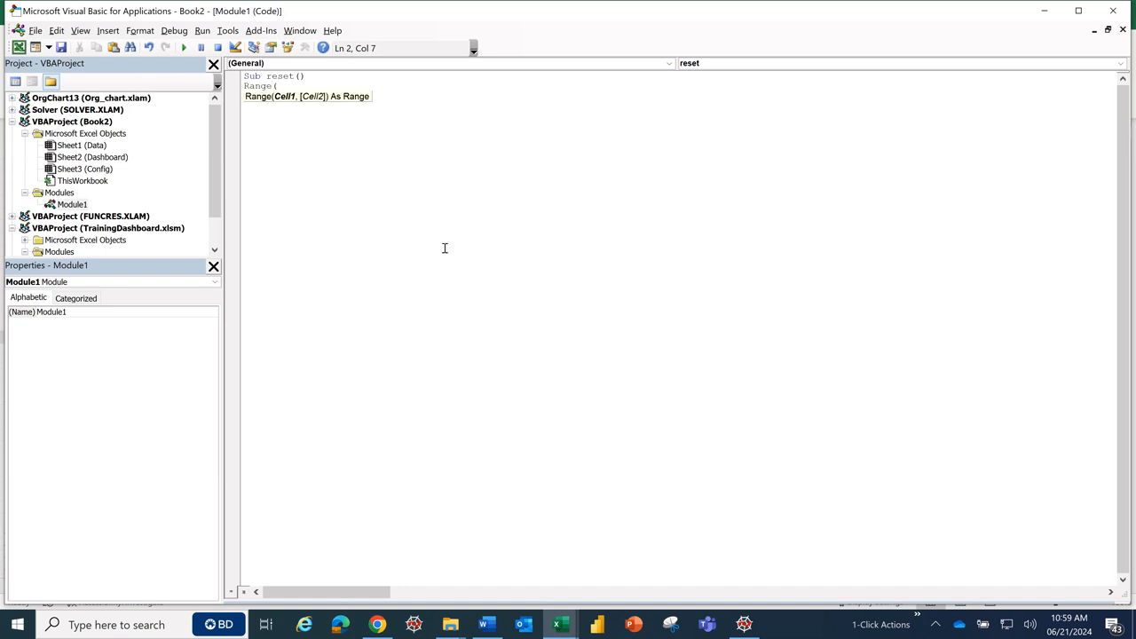
type("\"C24\")")
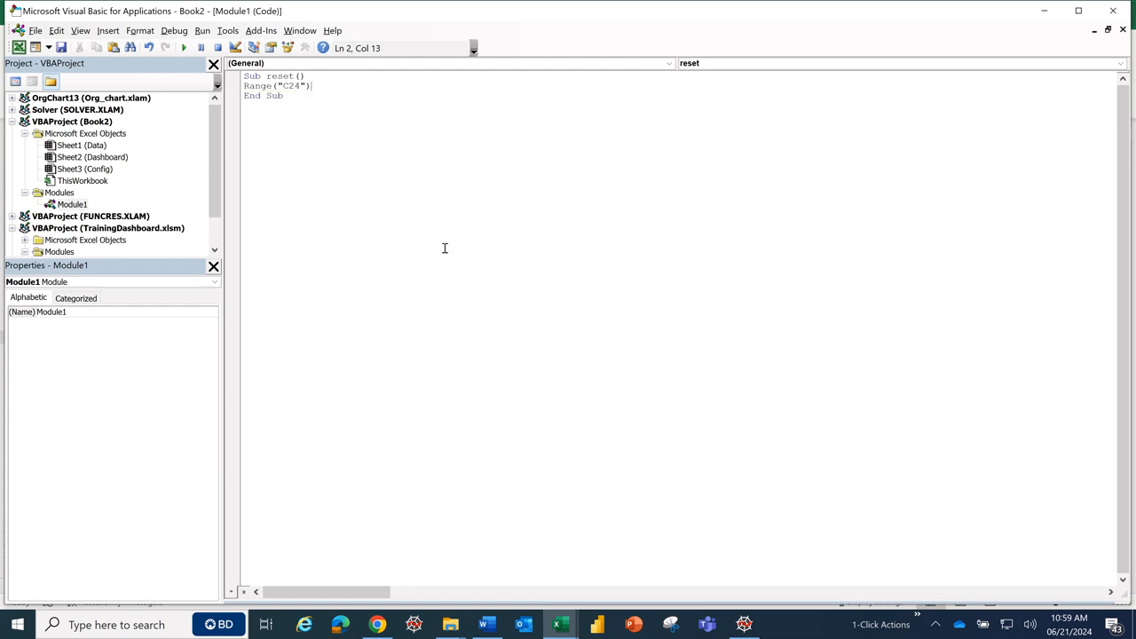
type(".VA")
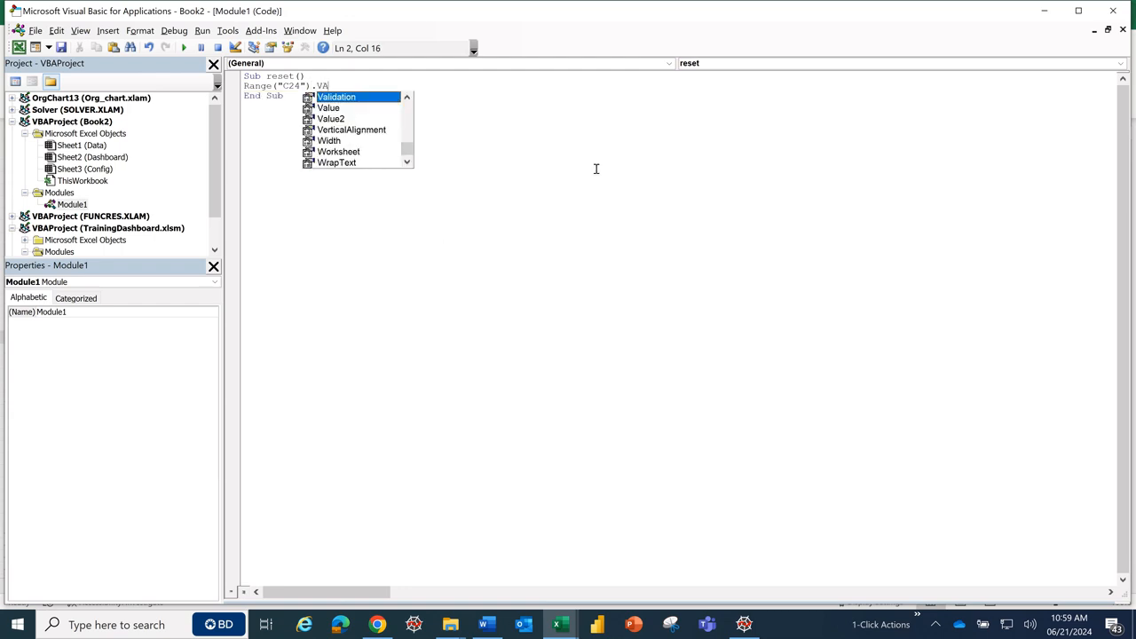
double_click(340, 109)
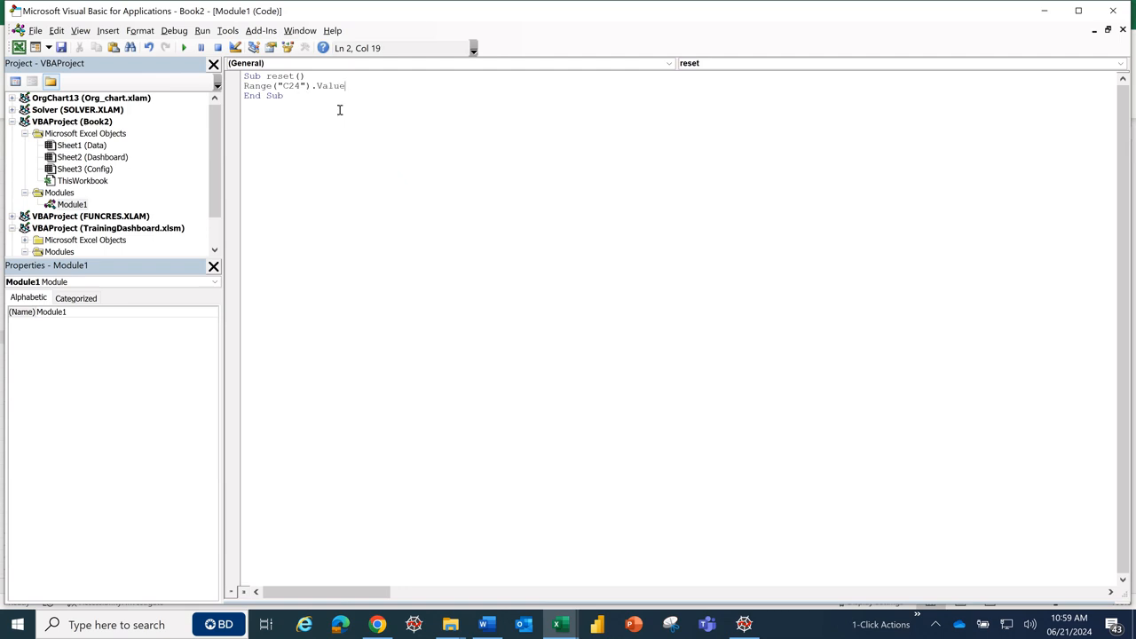
type("=\"All\"")
- Duplicate the C24 line below itself and change its cell reference to C23, giving Range("C23").Value = "All"
left_click_drag(410, 86, 276, 86)
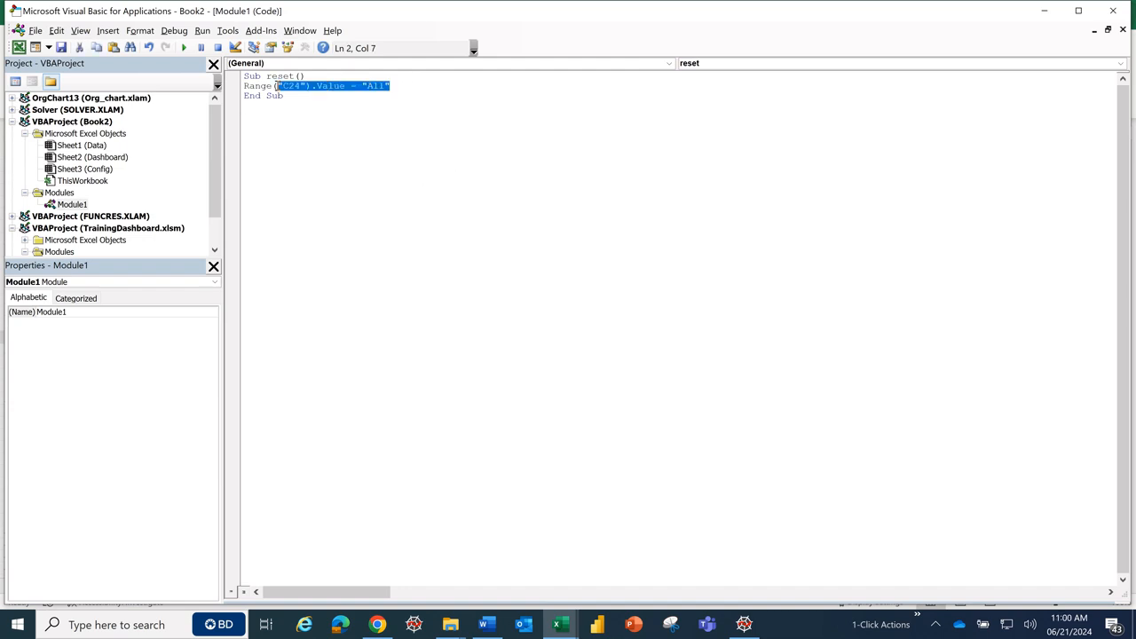
left_click(434, 87)
key("Return")
type("Range(\"C24\").Value = \"All\"")
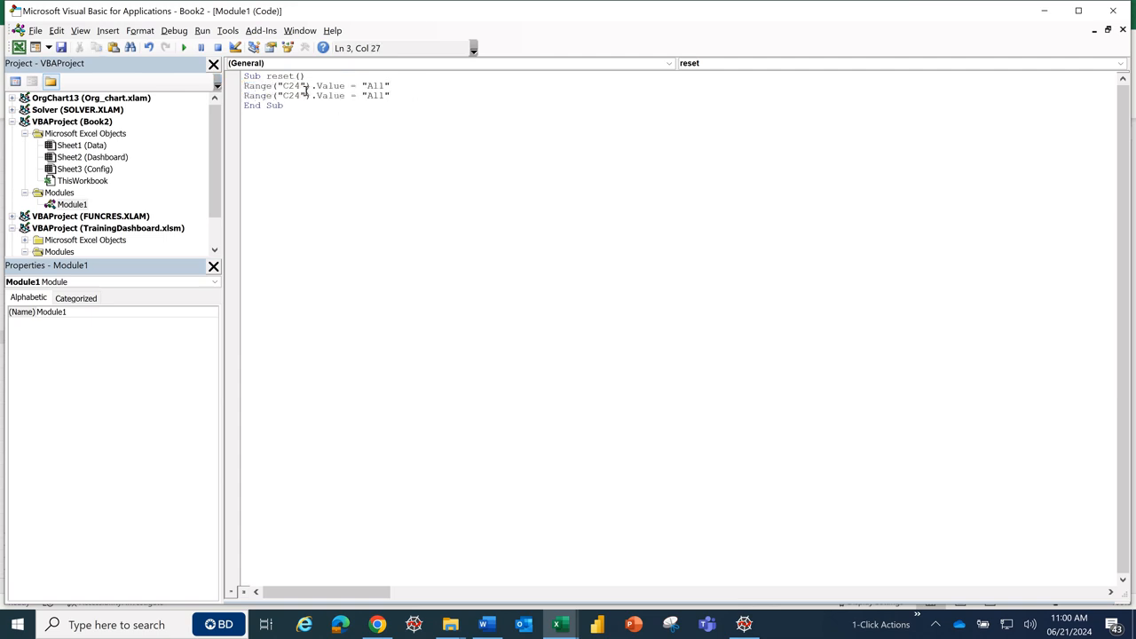
left_click(301, 96)
key("BackSpace")
type("3")
left_click(479, 236)
- Add a line below the C23 line that sets the value of cell F4 on the Config sheet to TRUE
left_click(440, 98)
key("Return")
type("sheets(\"")
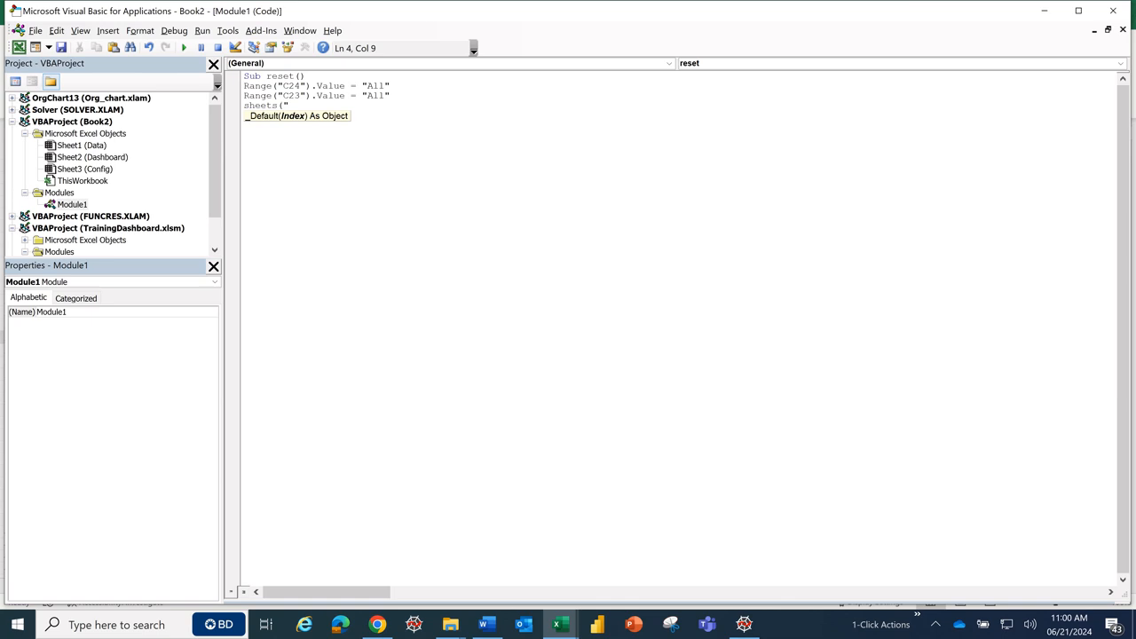
type("Config\").")
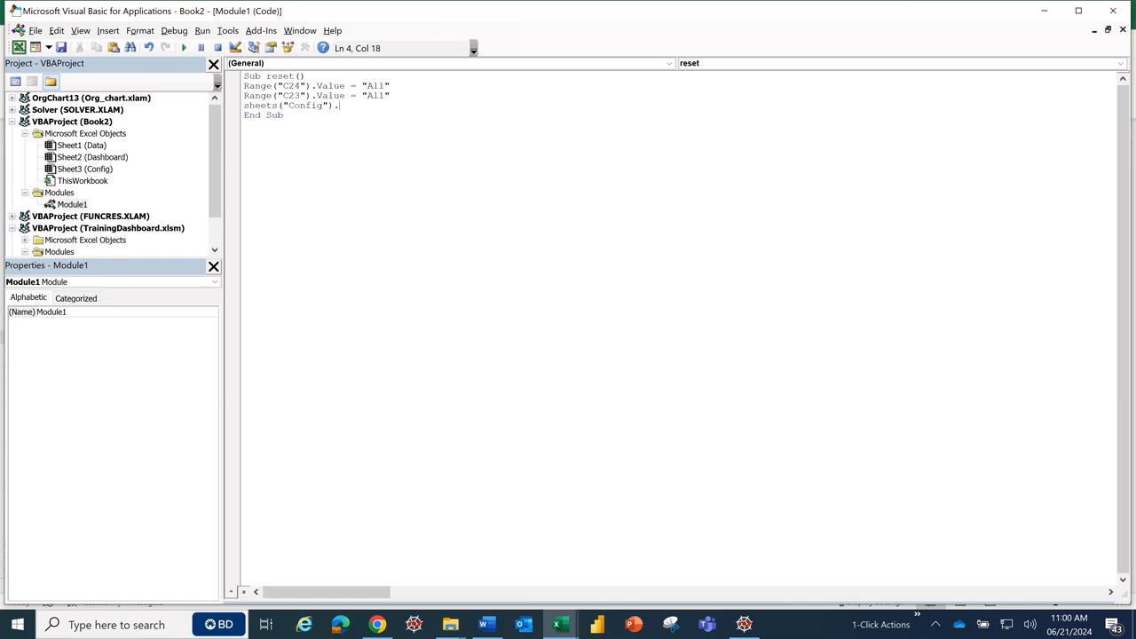
type("range(\"F4\").VALUE=TRUE")
left_click(442, 98)
- Change the value assigned to Config cell F4 in the macro to the quoted text "TRUE"
left_click(477, 105)
key("BackSpace")
key("BackSpace")
key("BackSpace")
key("BackSpace")
type("\"true")
key("BackSpace")
key("BackSpace")
key("BackSpace")
key("BackSpace")
type("TRUE")
left_click(459, 204)
- Add a MsgBox line with the prompt "All selections removed!" and the vbInformation style below the Config line
left_click(489, 106)
key("Return")
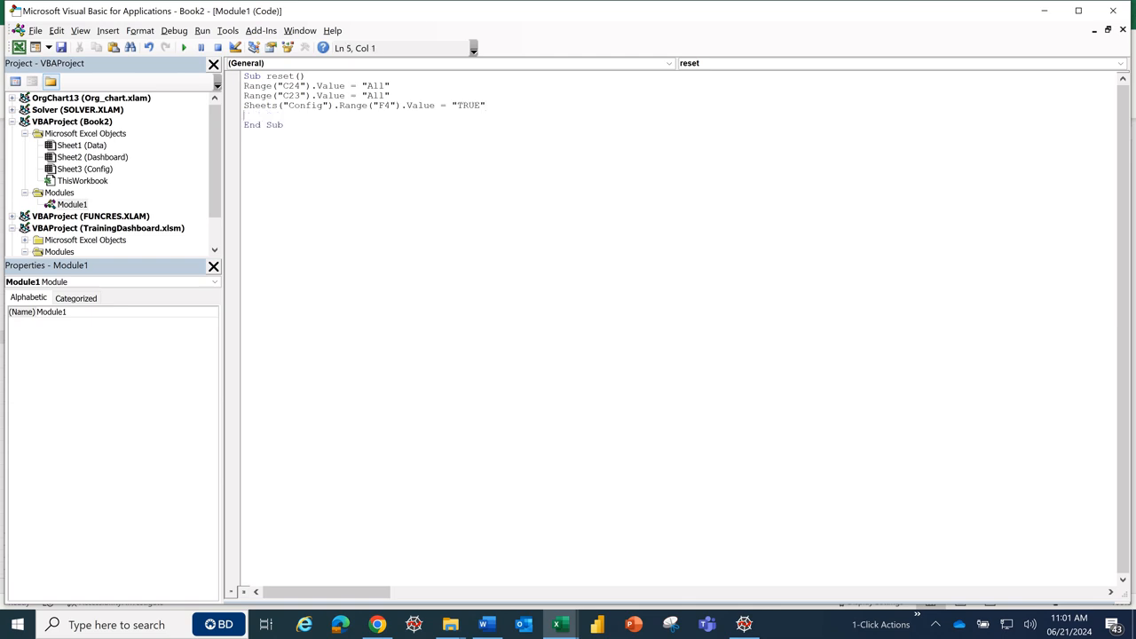
type("MSGBOX \"")
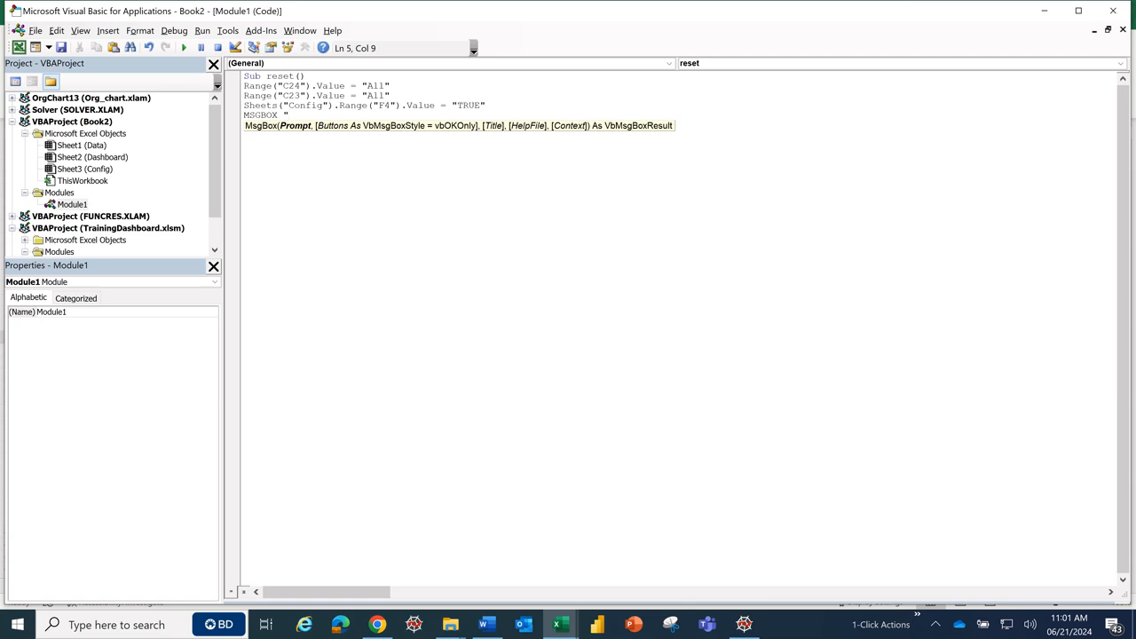
type("All selections removed!\",")
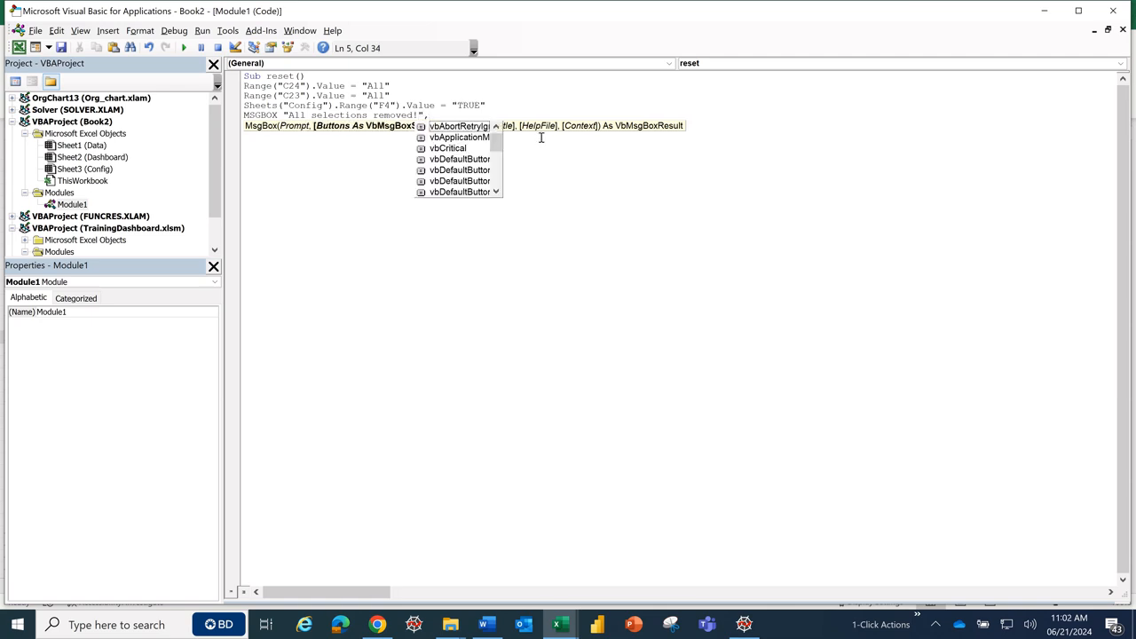
left_click(500, 193)
left_click(501, 193)
left_click(500, 193)
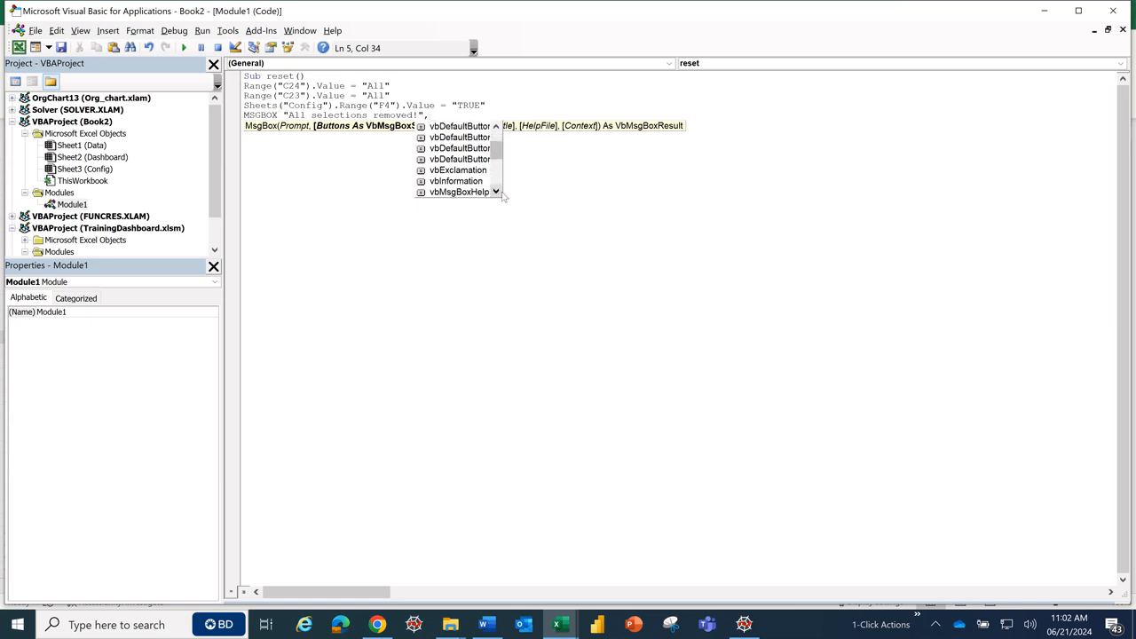
double_click(455, 180)
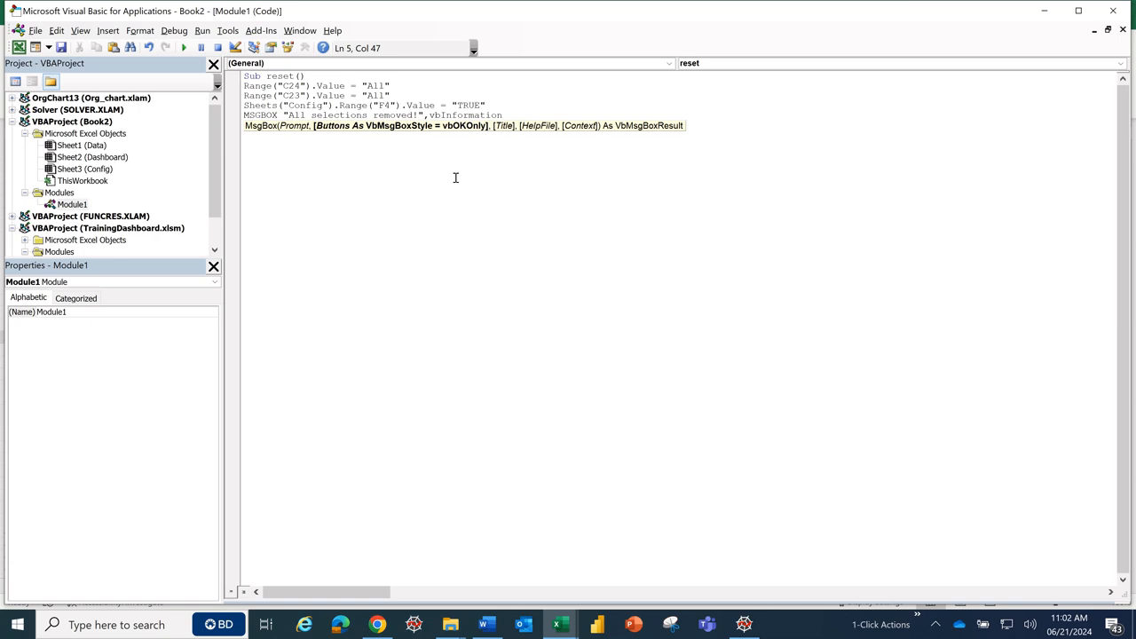
- Give the message box the title "Confirmation", then close the Visual Basic editor and select cell H22 on Dashboard
type(",")
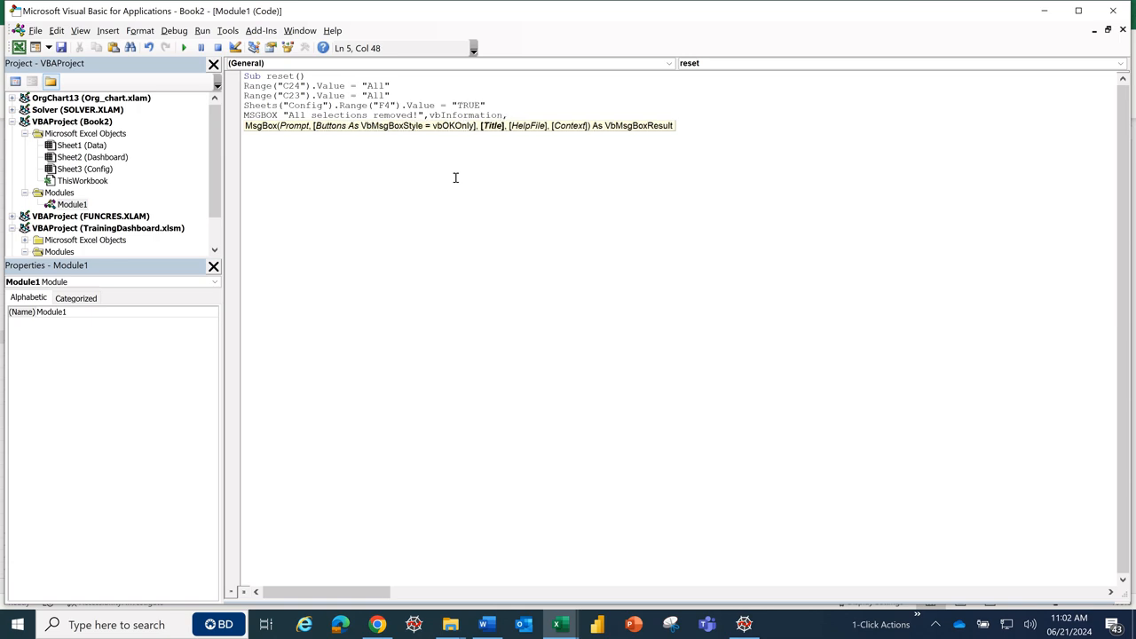
type("\"")
type("Confimr")
key("BackSpace")
key("BackSpace")
type("rmation\"")
key("Down")
key("Down")
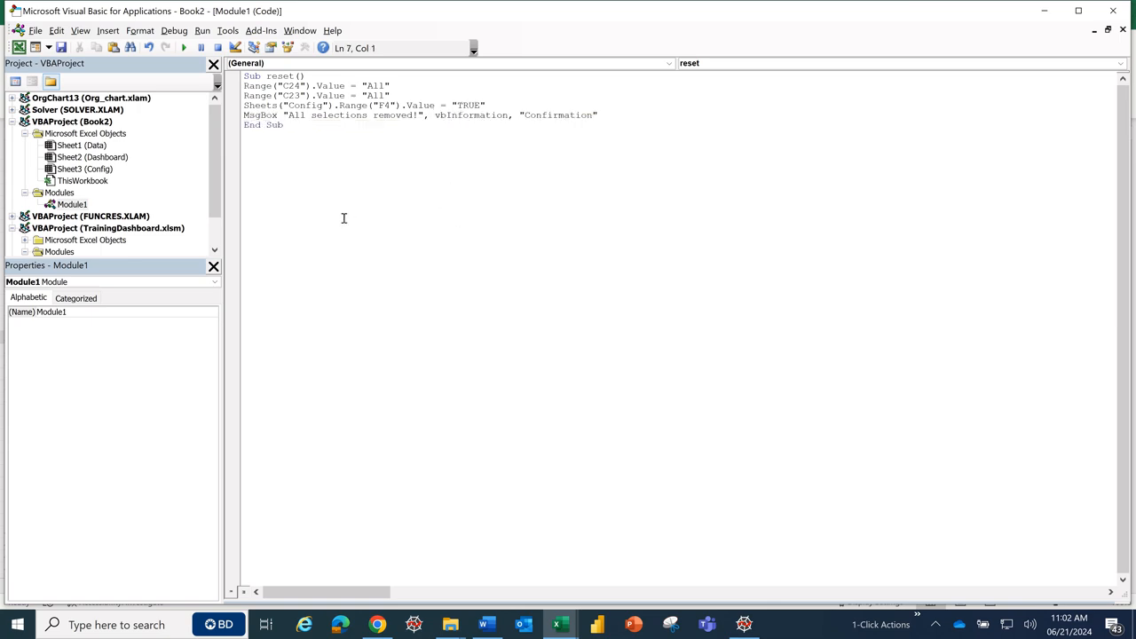
left_click(1114, 11)
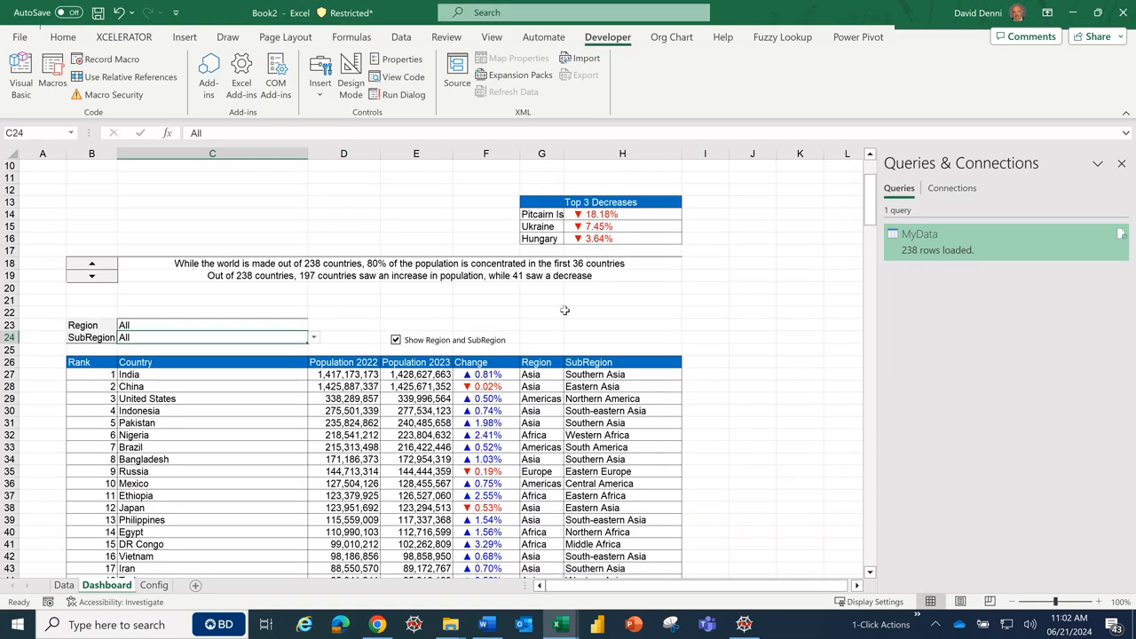
left_click(564, 310)
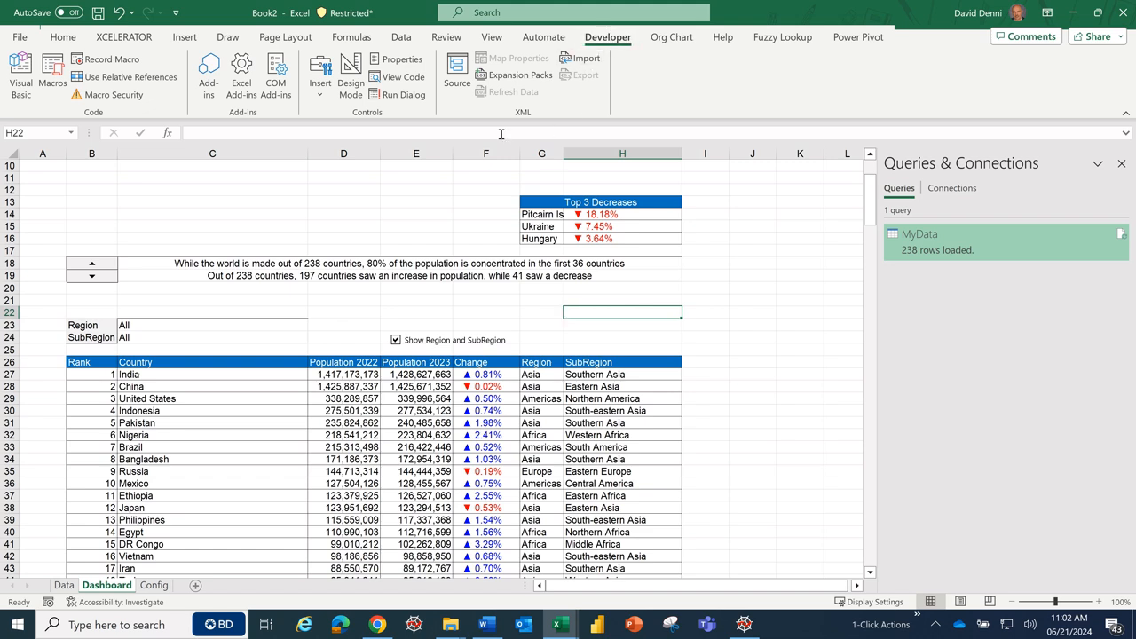
- Insert a form control button above the Show Region and SubRegion checkbox and assign it this workbook's reset macro
left_click(321, 84)
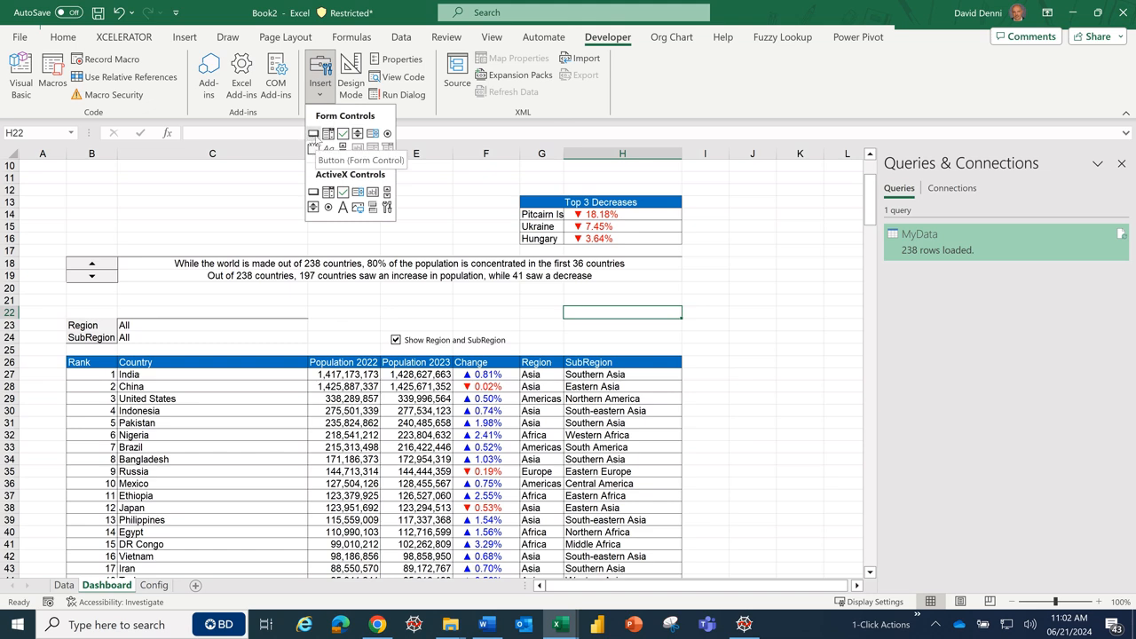
left_click(313, 134)
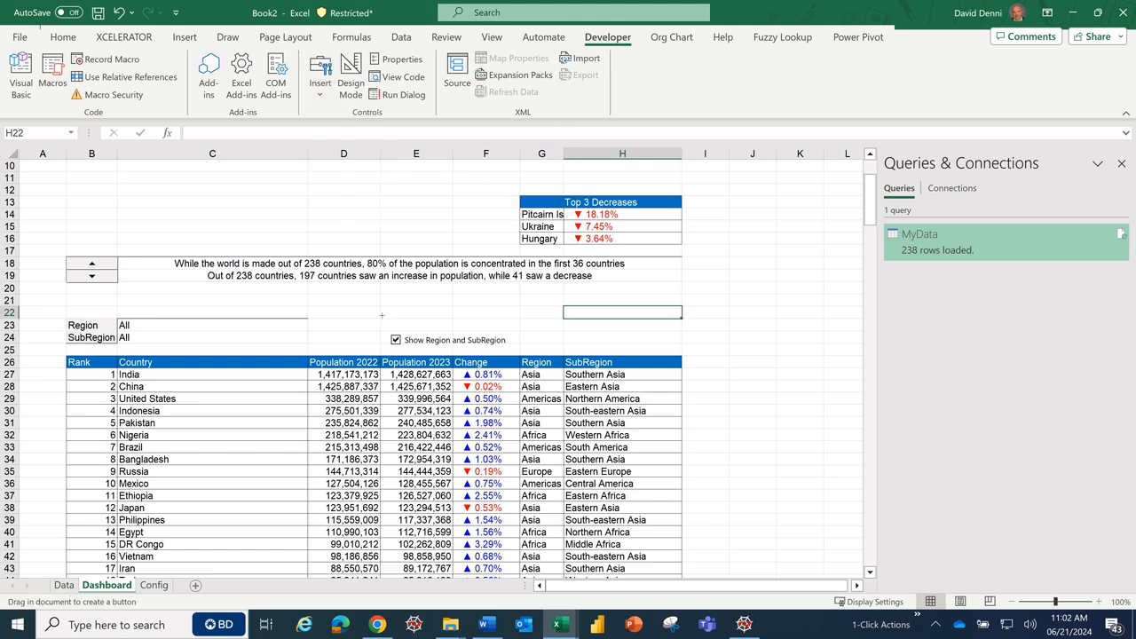
left_click_drag(381, 316, 526, 331)
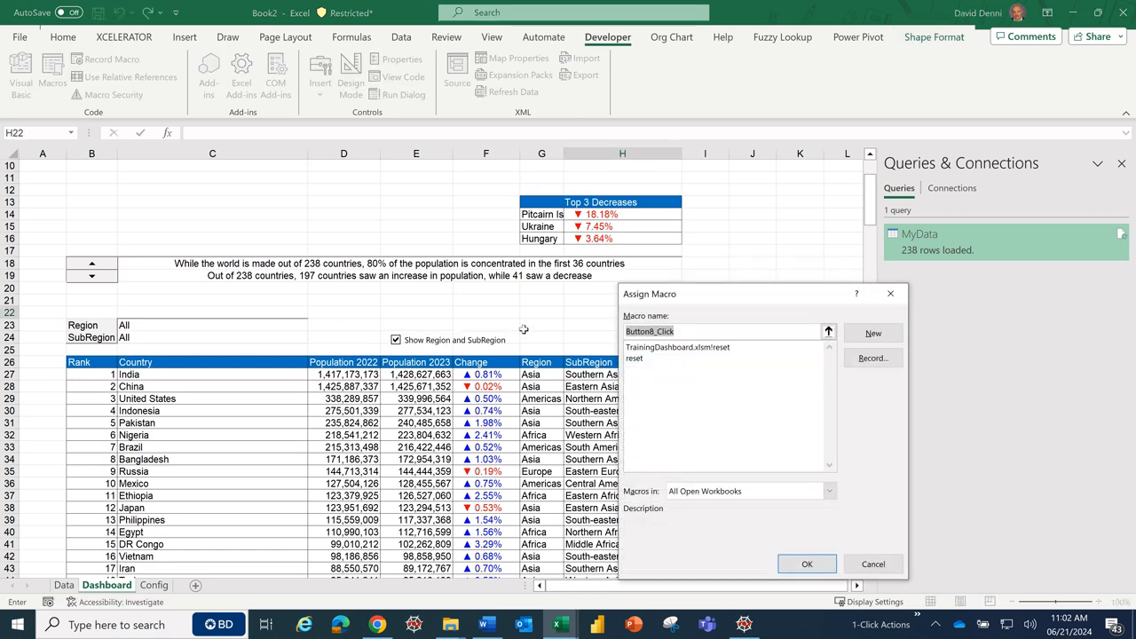
left_click(634, 359)
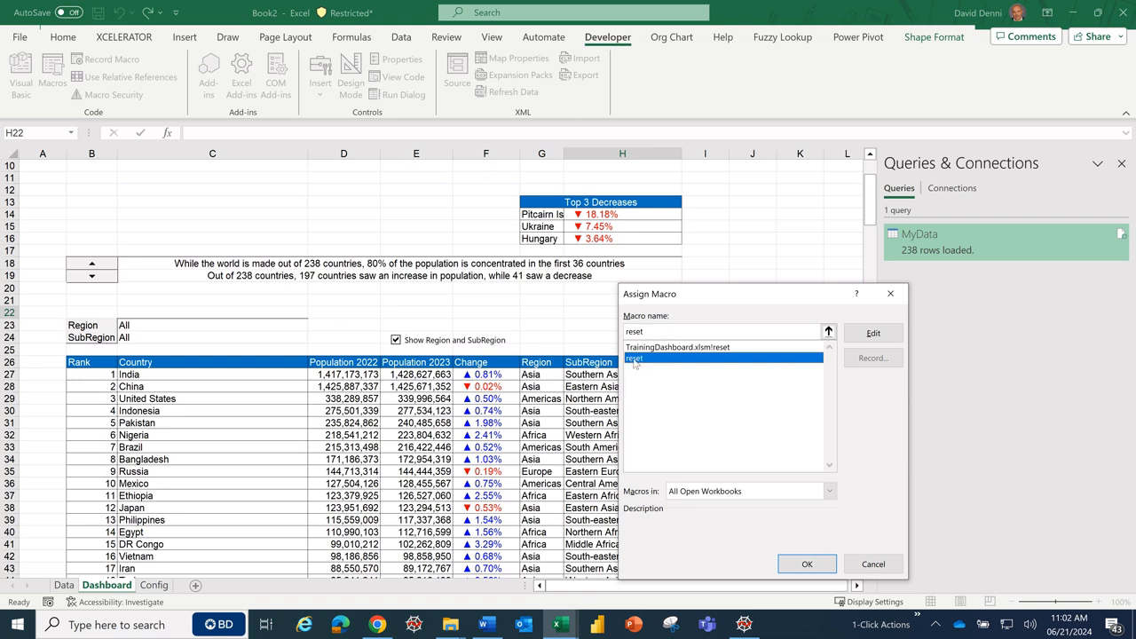
left_click(807, 565)
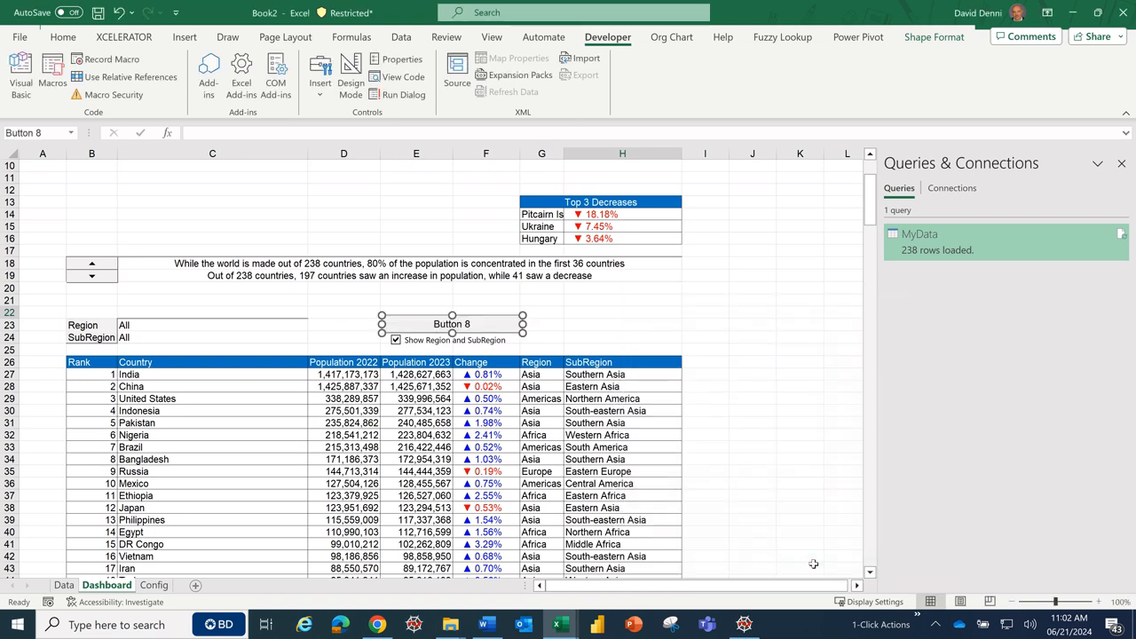
- Change the new button's caption to "Reset selections"
right_click(490, 321)
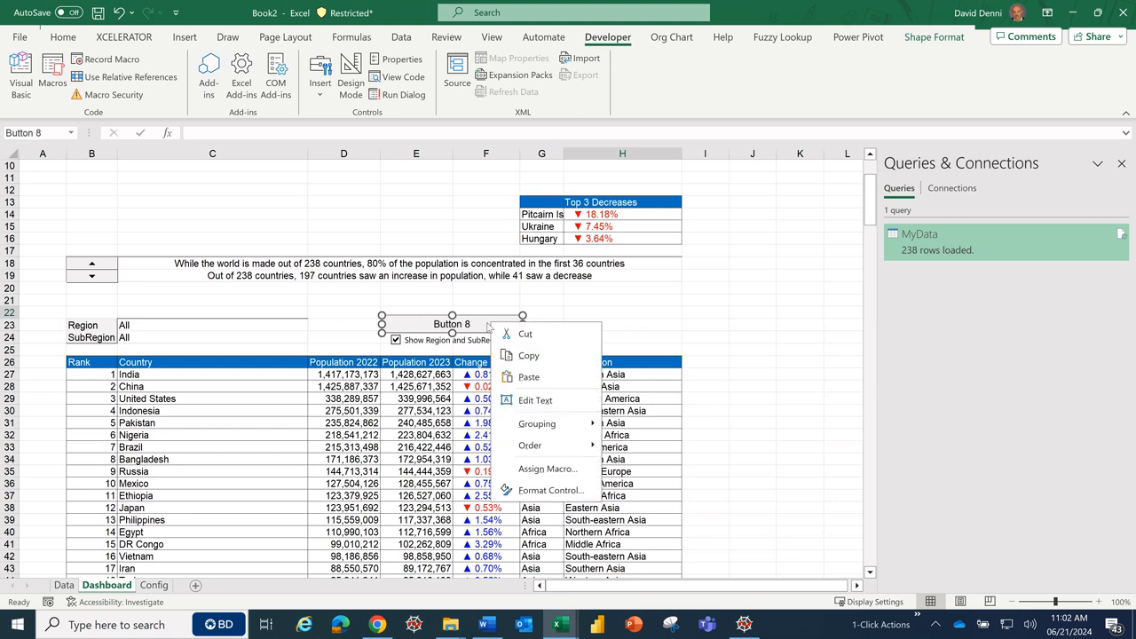
left_click(551, 399)
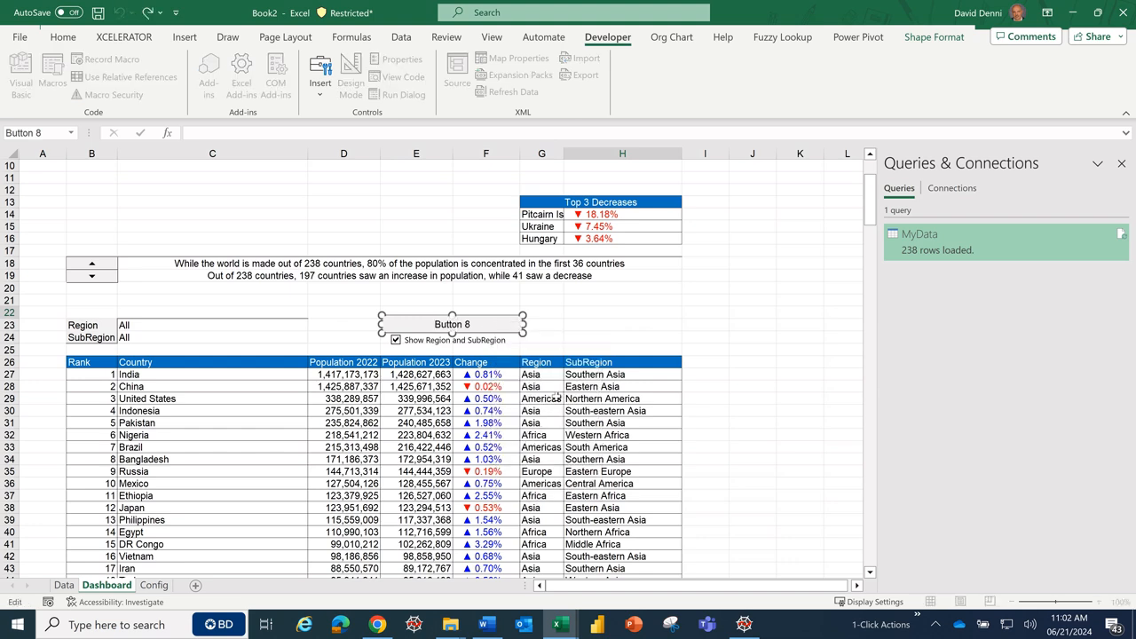
key("Delete")
key("Delete")
key("Delete")
key("Delete")
key("Delete")
key("Delete")
key("Delete")
key("Delete")
type("R")
type("s")
type("set")
type(" selec")
type("tions")
left_click(616, 324)
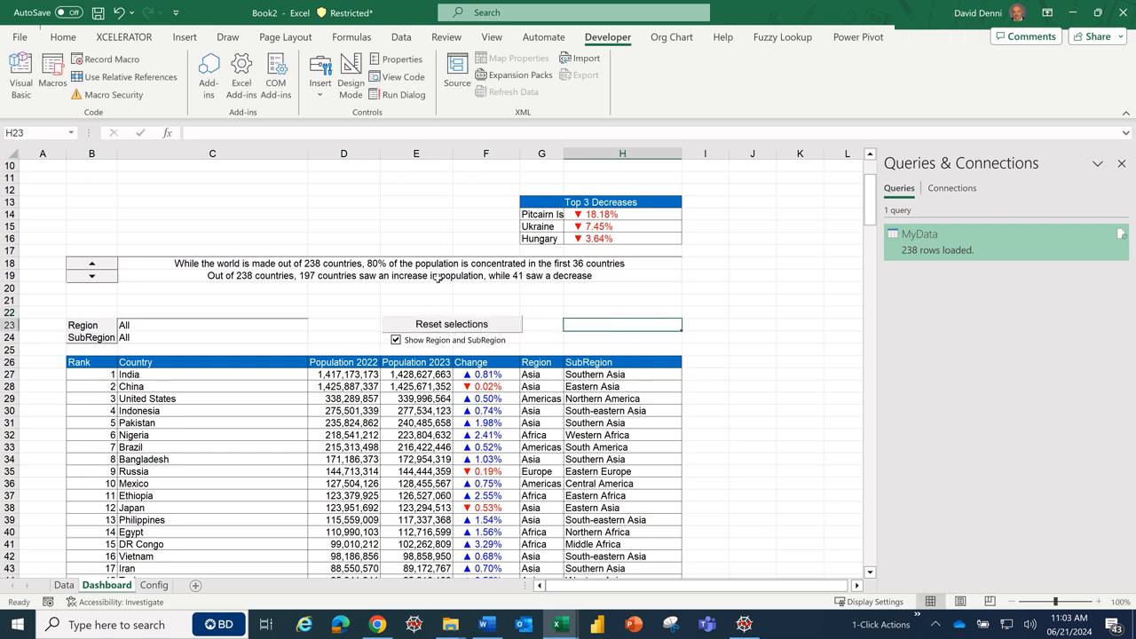
- Filter the dashboard table to the Oceania region and the Australia and New Zealand subregion
left_click(282, 325)
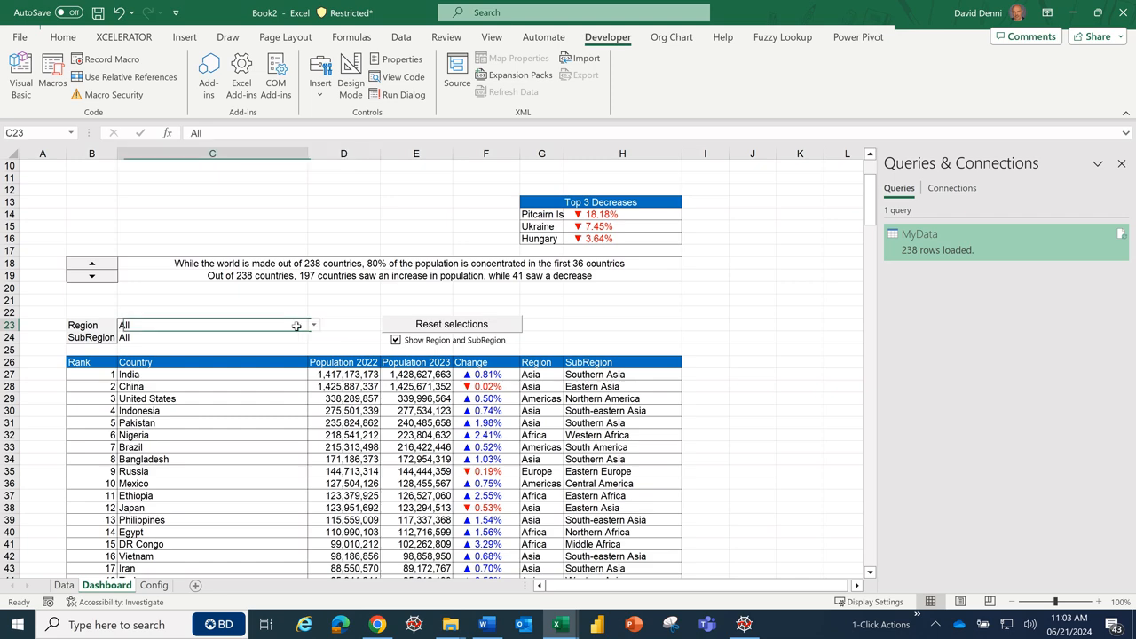
left_click(312, 324)
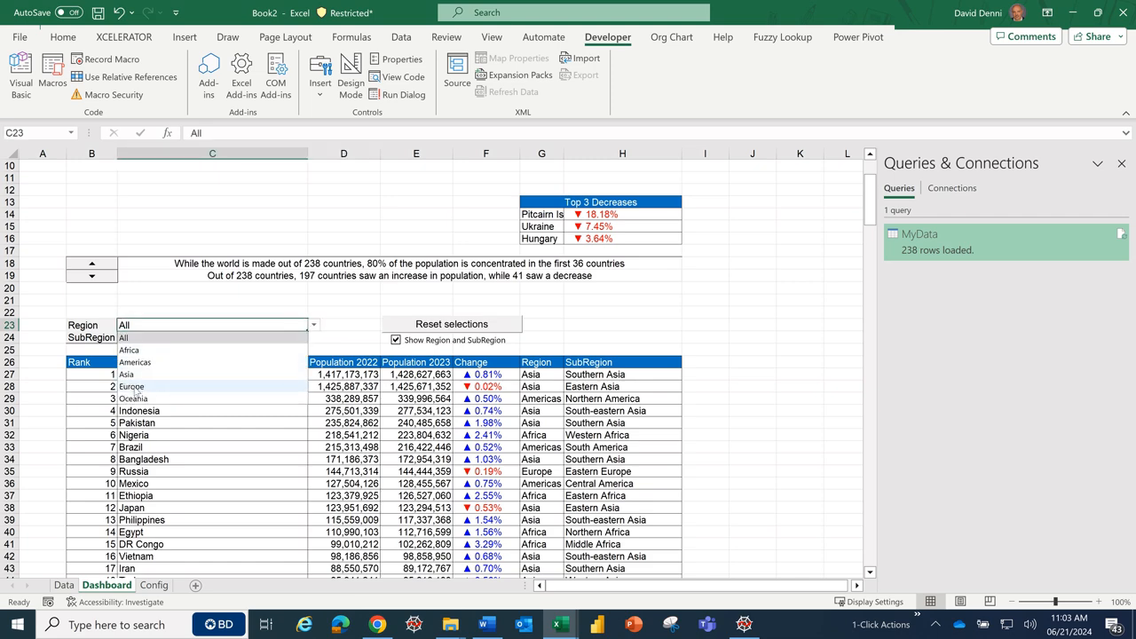
left_click(134, 398)
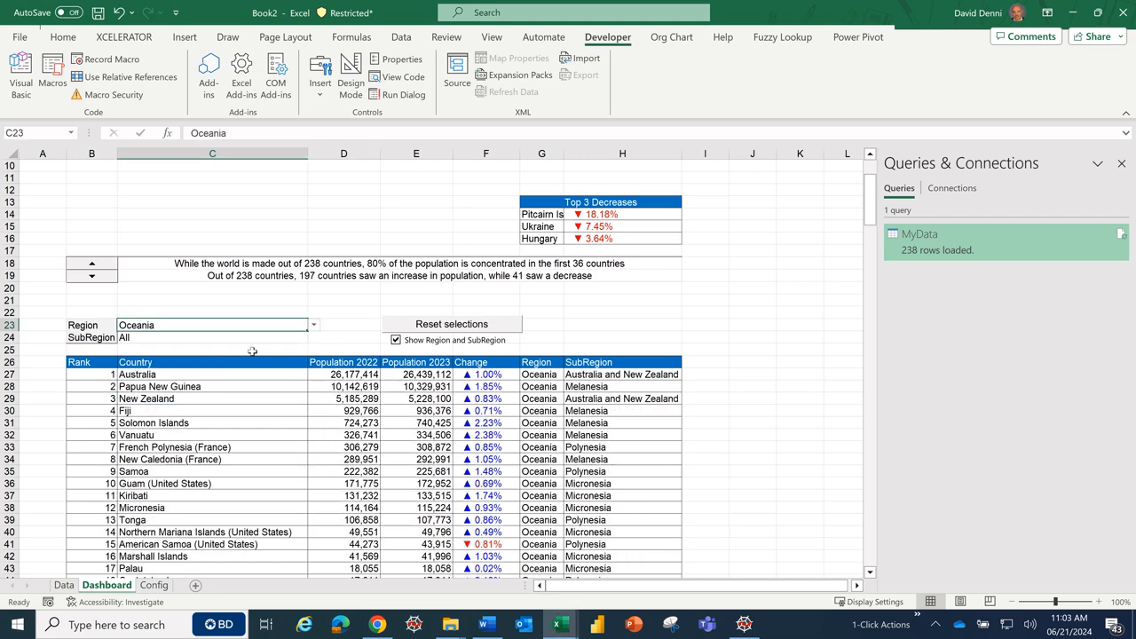
left_click(286, 340)
left_click(312, 337)
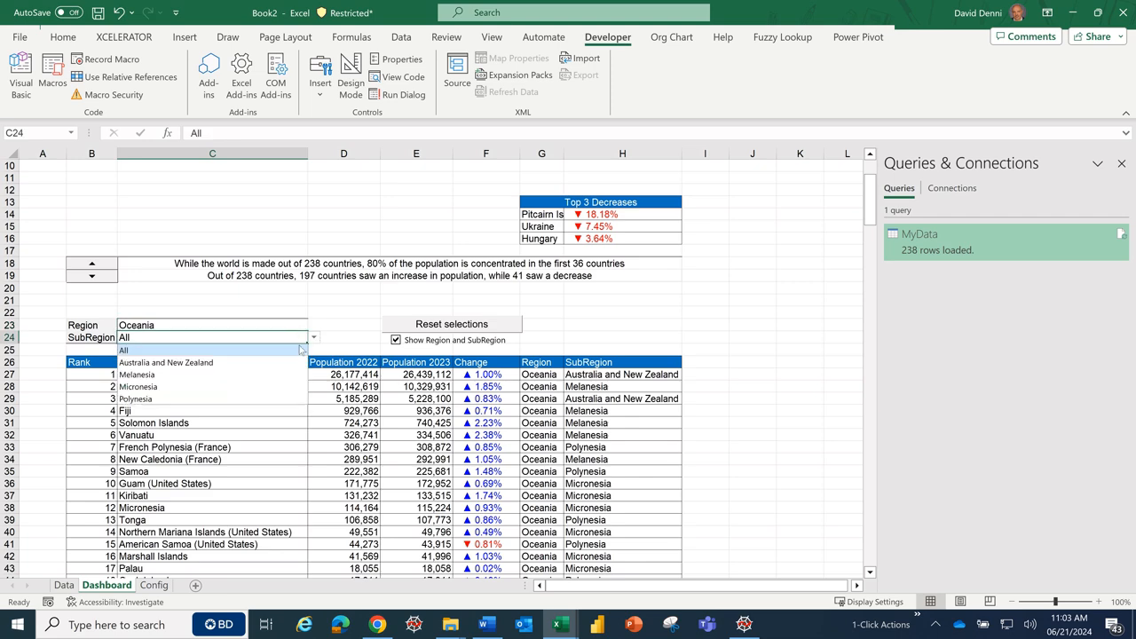
left_click(209, 363)
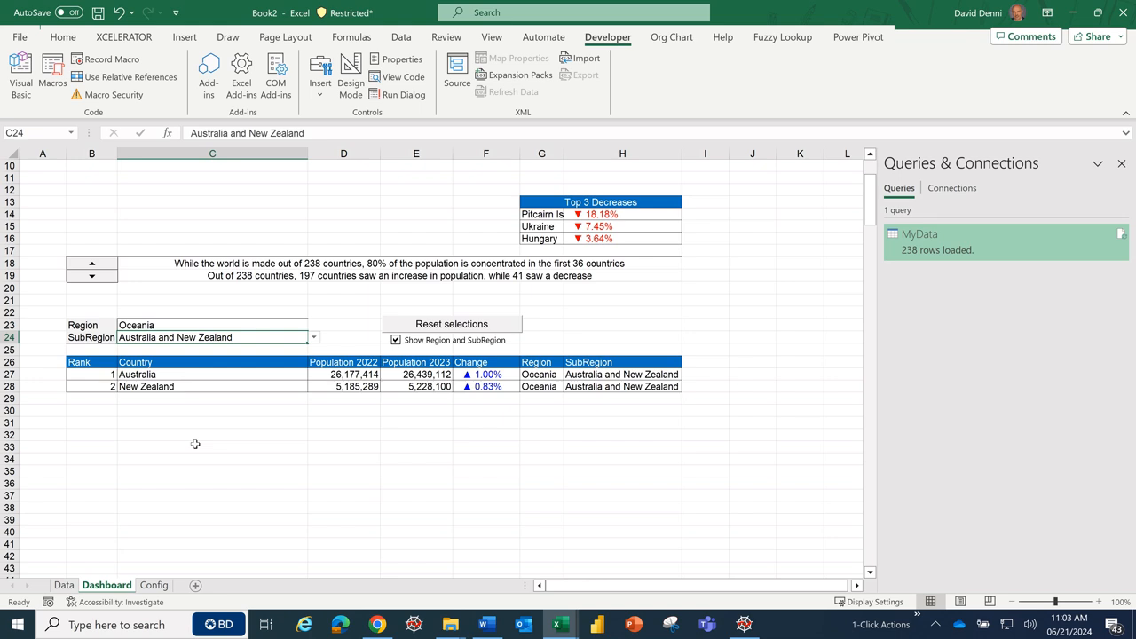
- Turn off Show Region and SubRegion, then run the Reset selections button and dismiss its message
left_click(397, 346)
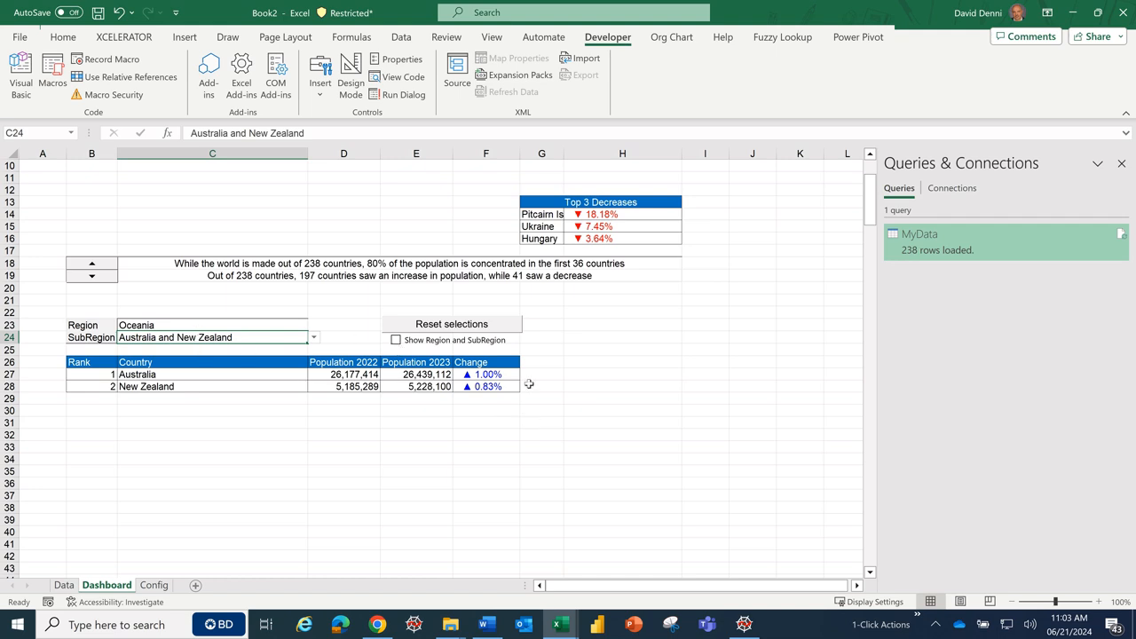
left_click(432, 325)
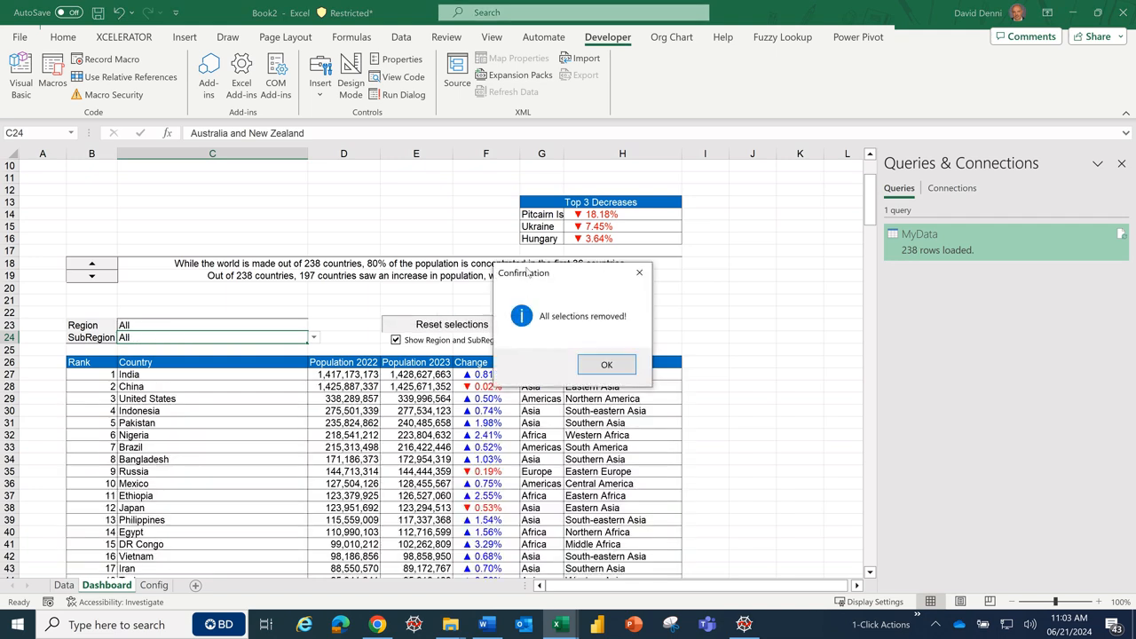
left_click(599, 363)
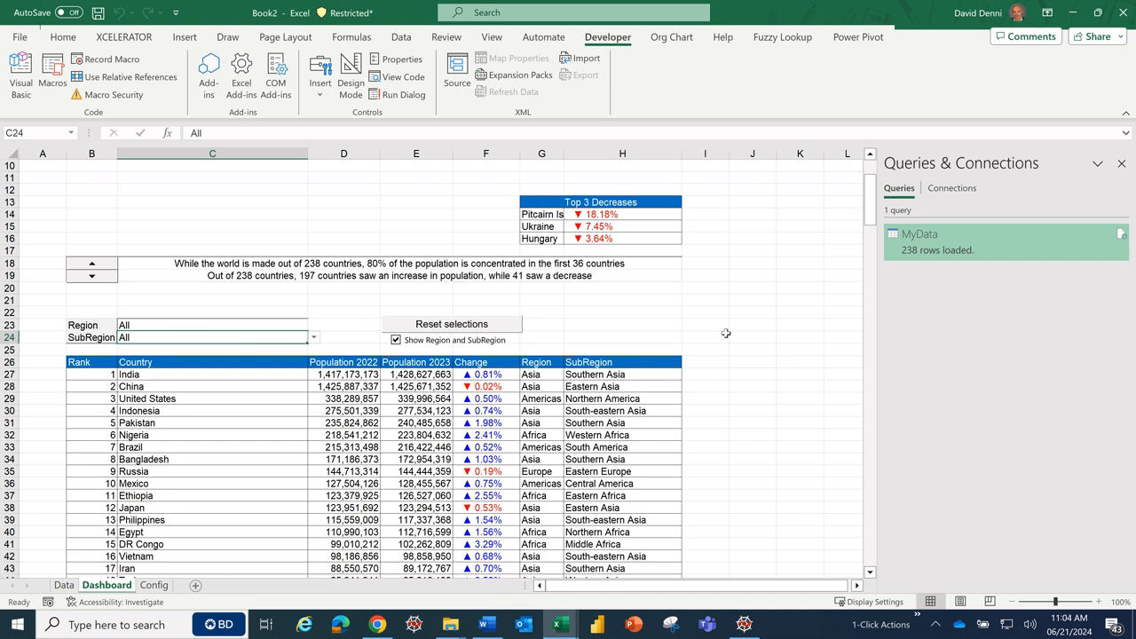
- Open the MyData query for editing in the Power Query Editor
scroll(726, 333, "up", 3)
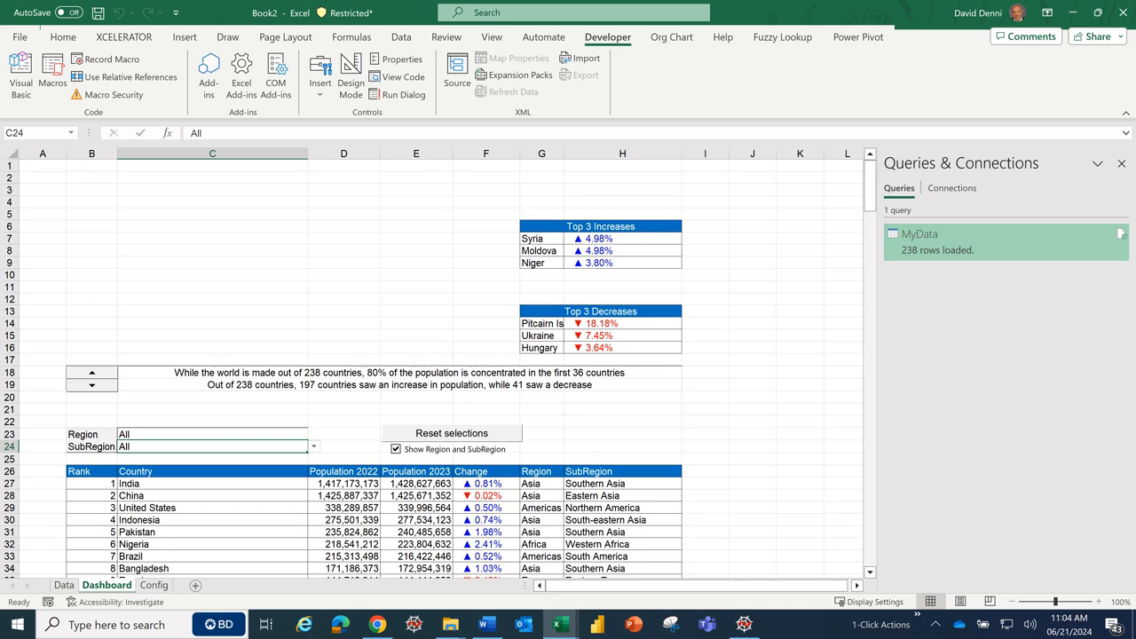
key("alt+Tab")
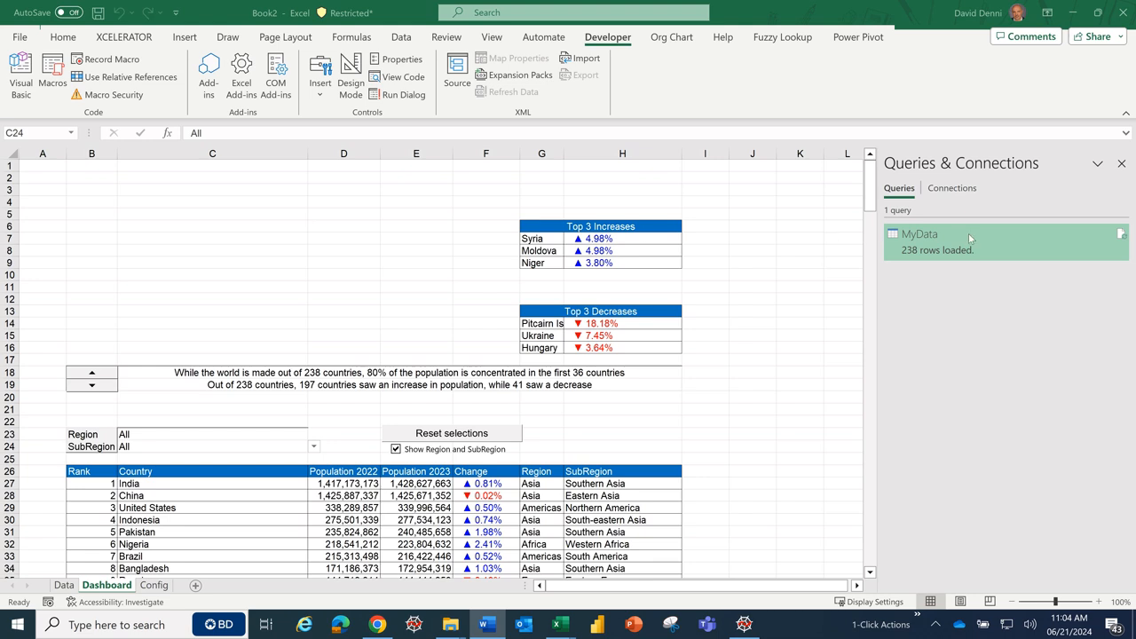
mouse_move(965, 233)
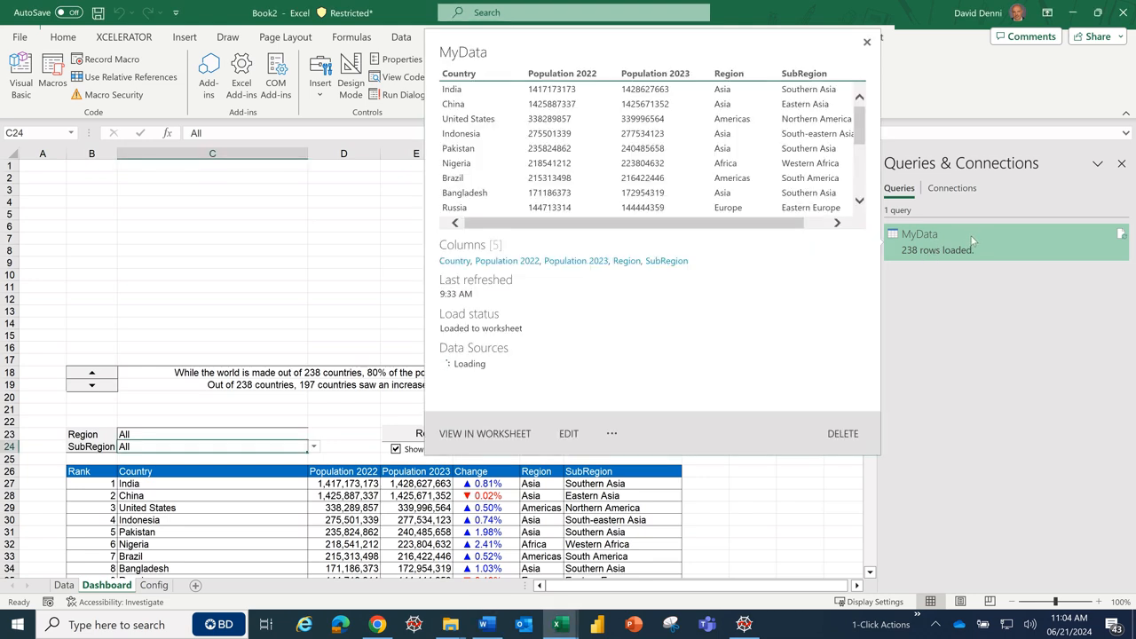
right_click(971, 237)
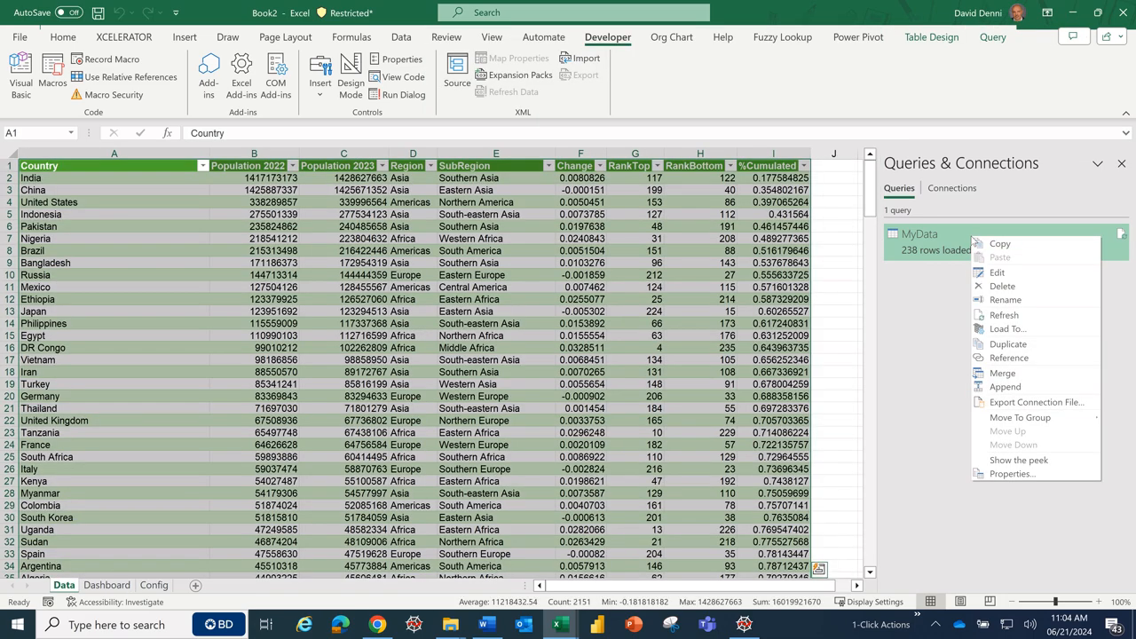
left_click(998, 273)
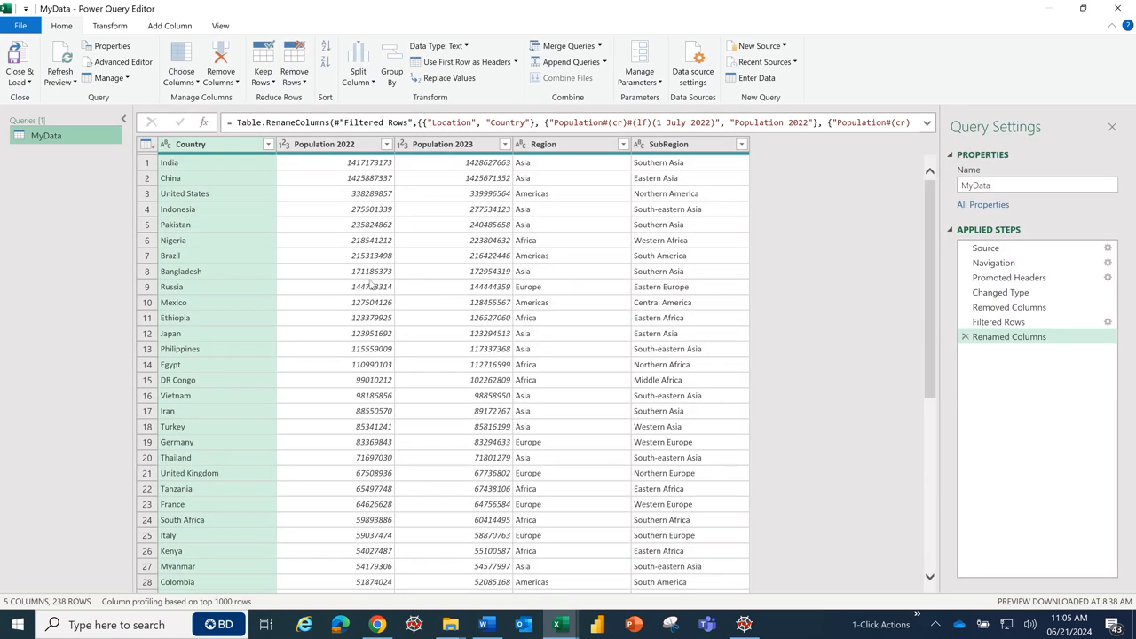
- Duplicate the MyData query and rename the copy as Summary
right_click(61, 137)
left_click(110, 196)
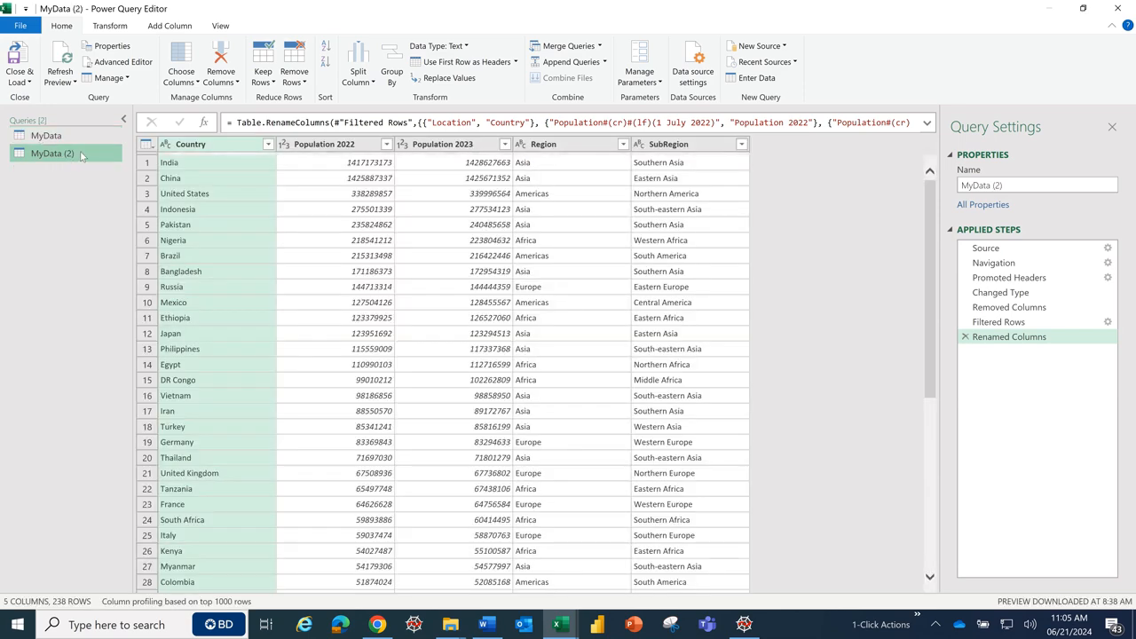
right_click(82, 155)
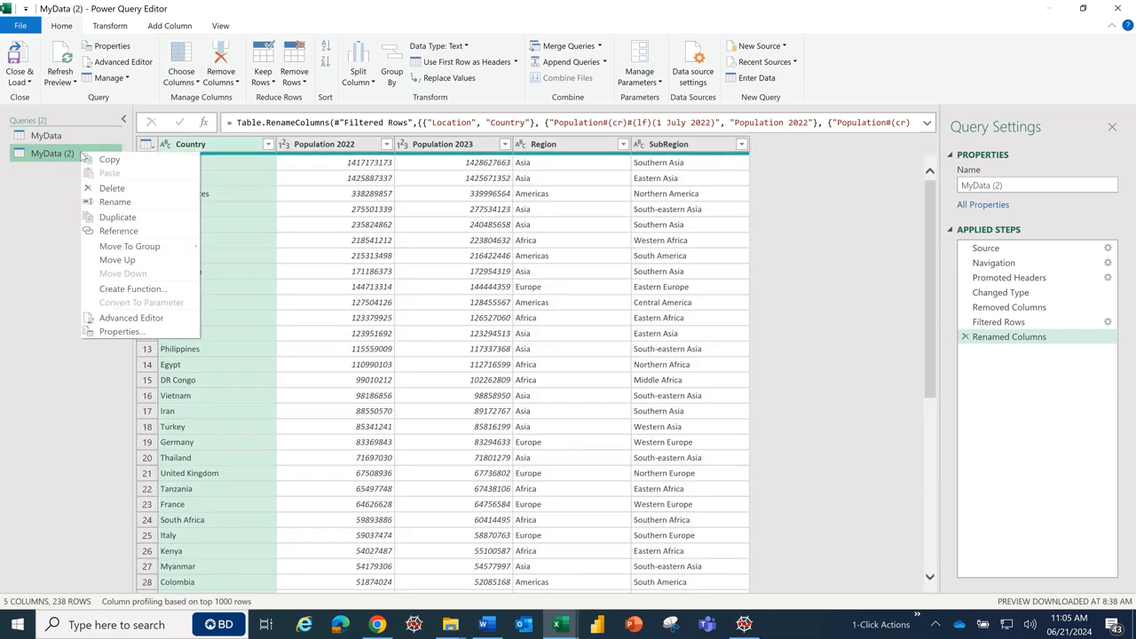
left_click(115, 203)
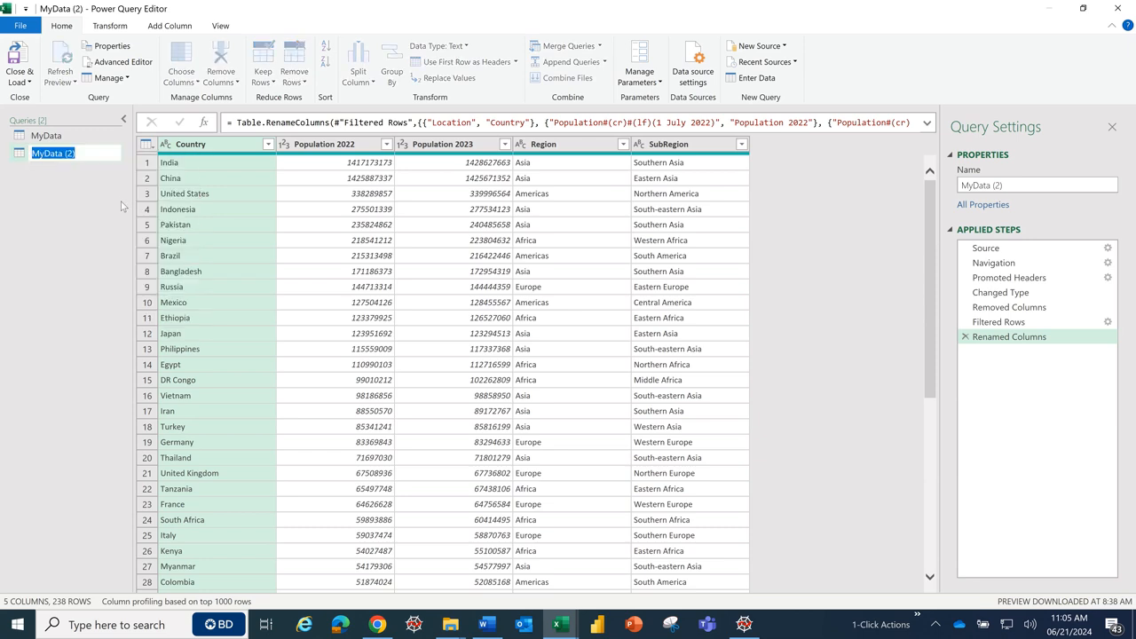
type("Summary")
key("Return")
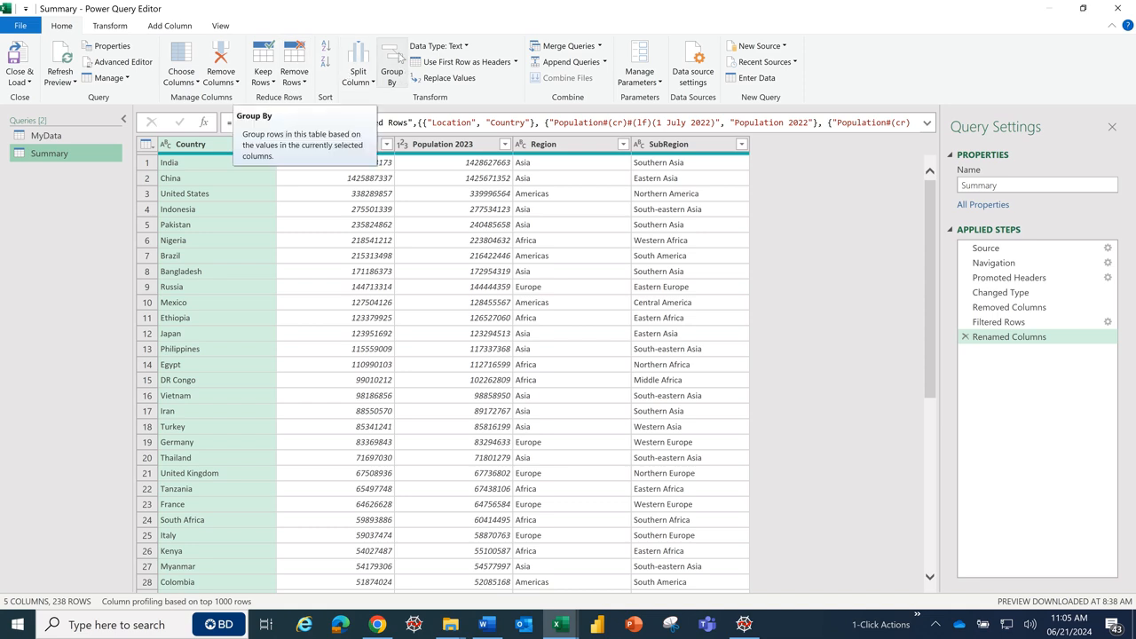
- Group the Summary query by Region with a new column "Pop 2023" that sums Population 2023
left_click(393, 77)
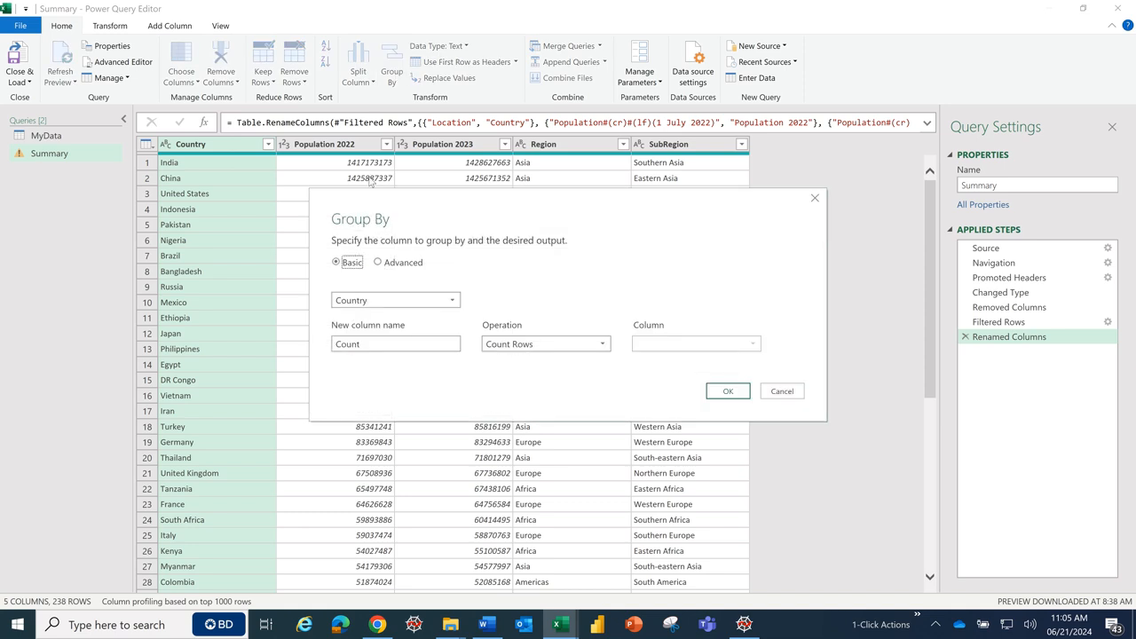
left_click(454, 302)
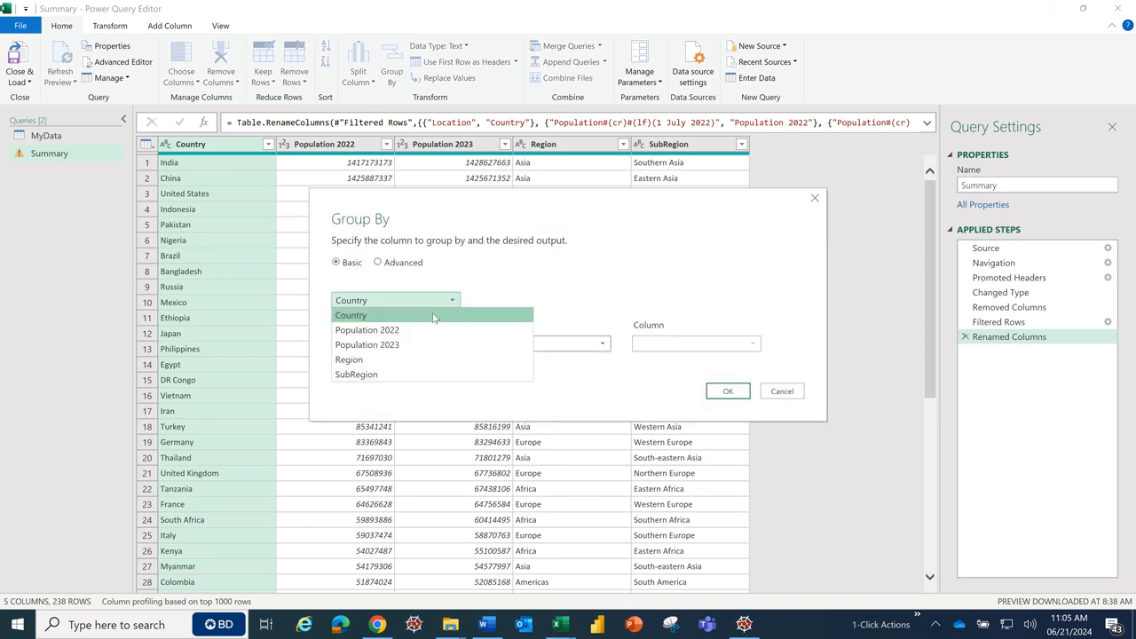
left_click(370, 361)
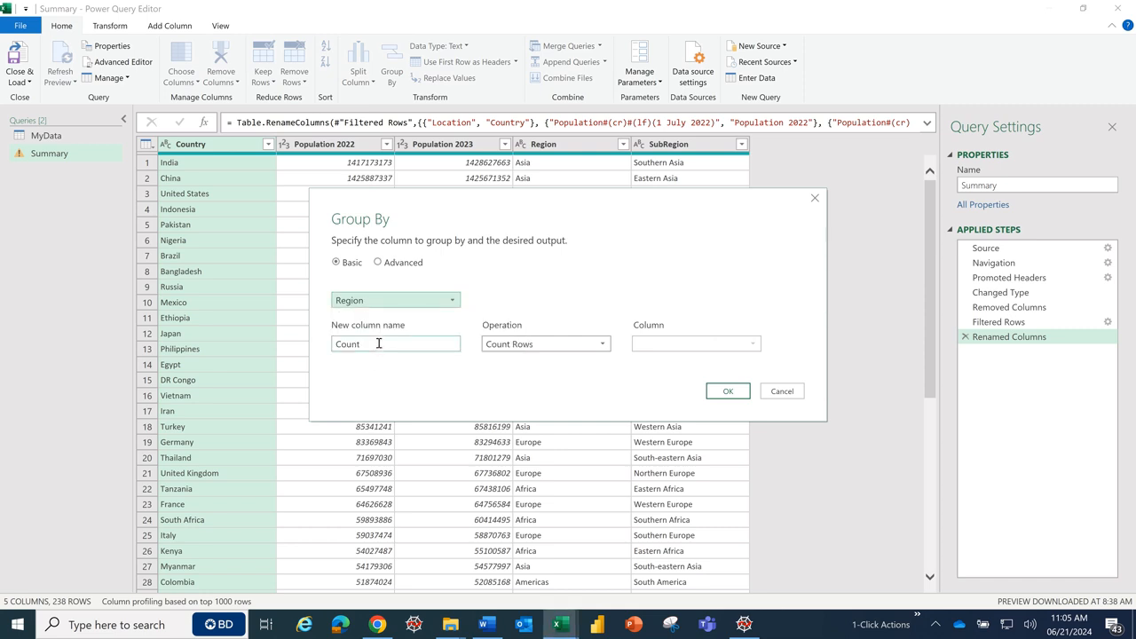
double_click(378, 343)
type("P")
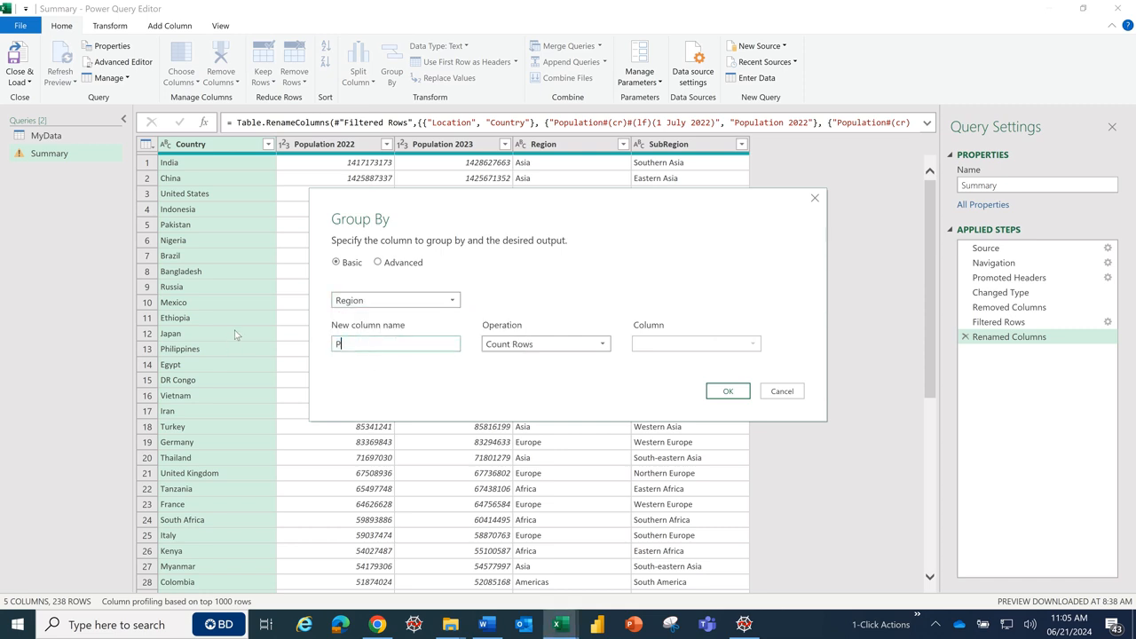
type("op 2023")
left_click(528, 346)
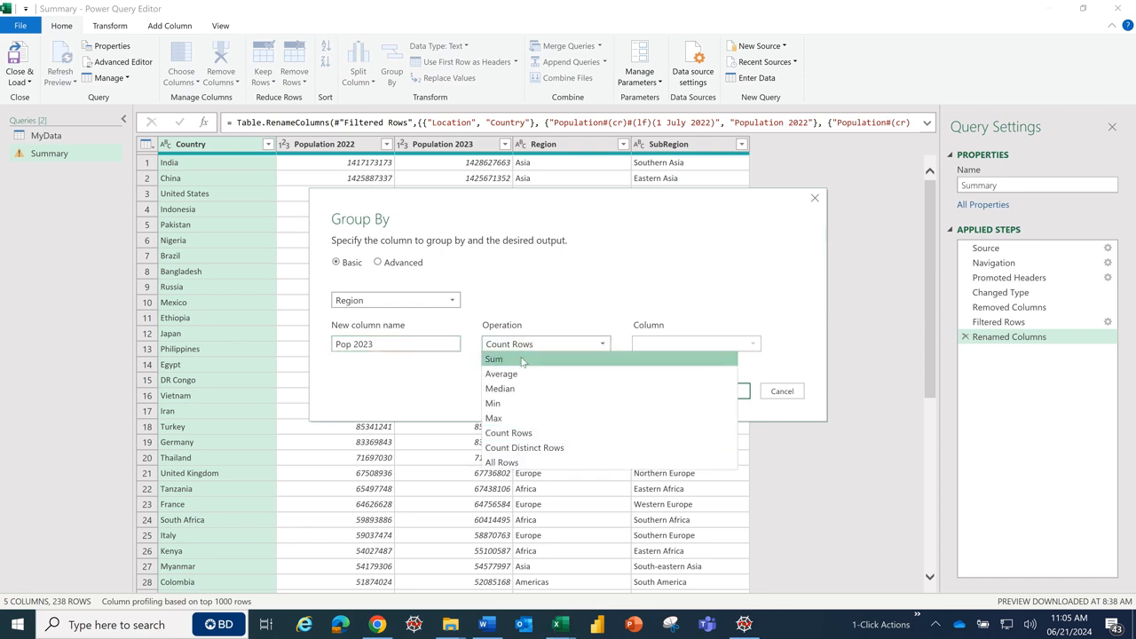
left_click(522, 358)
left_click(674, 346)
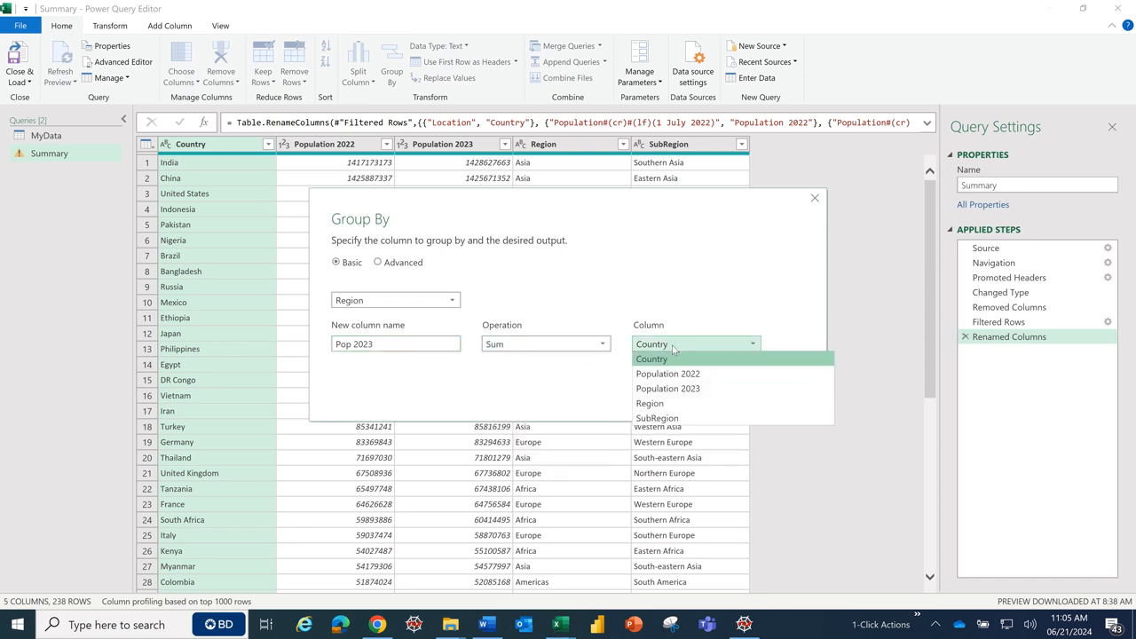
left_click(686, 389)
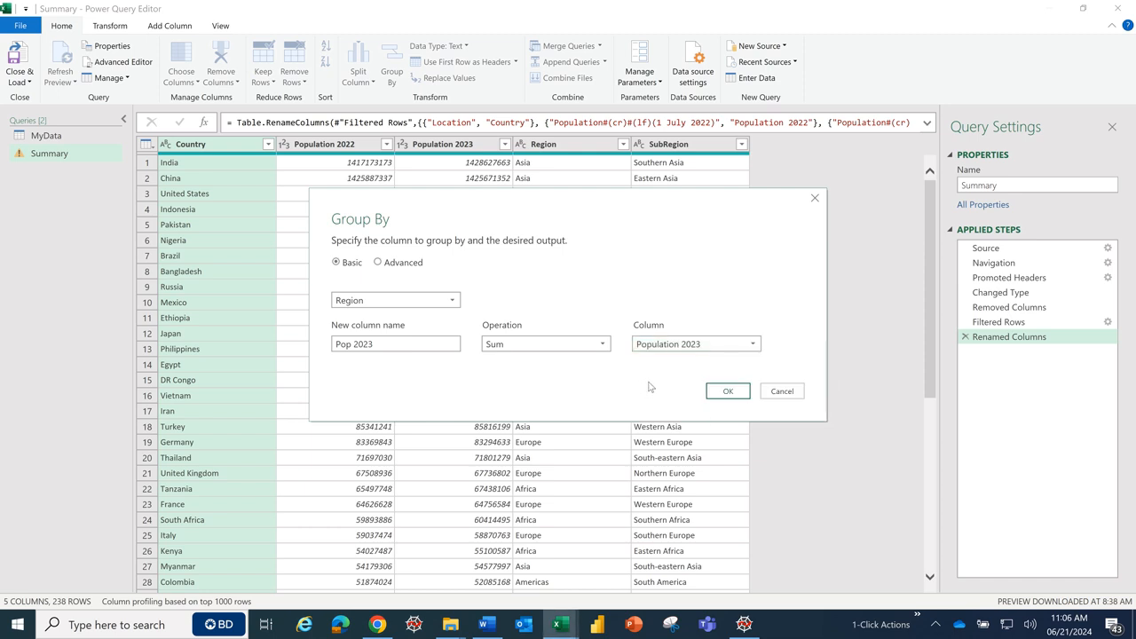
left_click(729, 395)
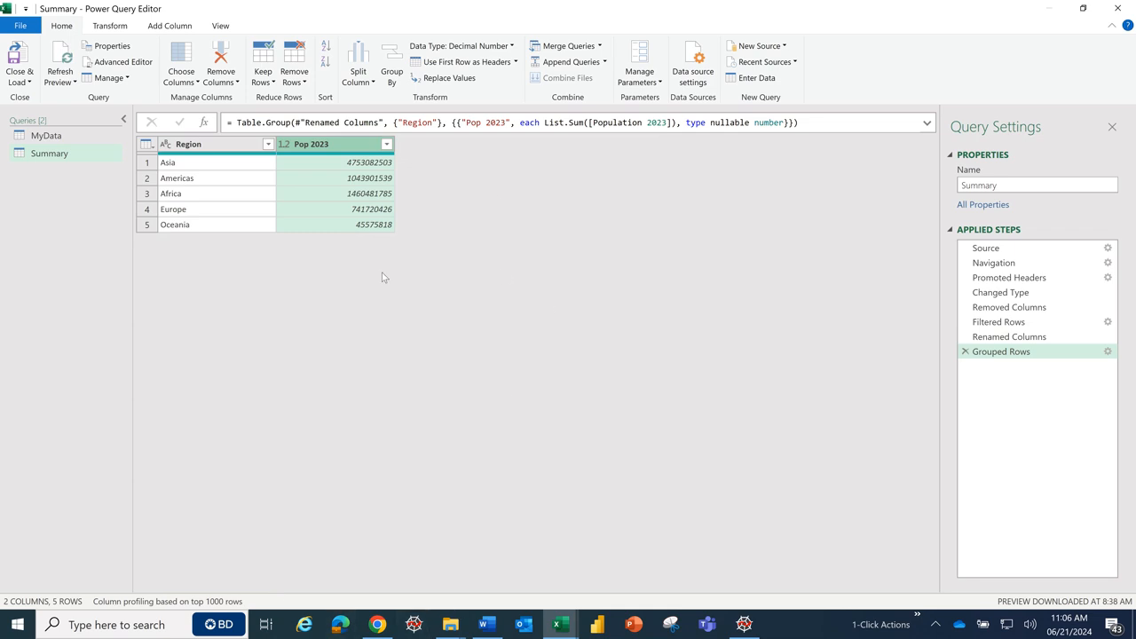
- Load the Summary query as a table to the existing Config worksheet, starting at cell P4
left_click(21, 85)
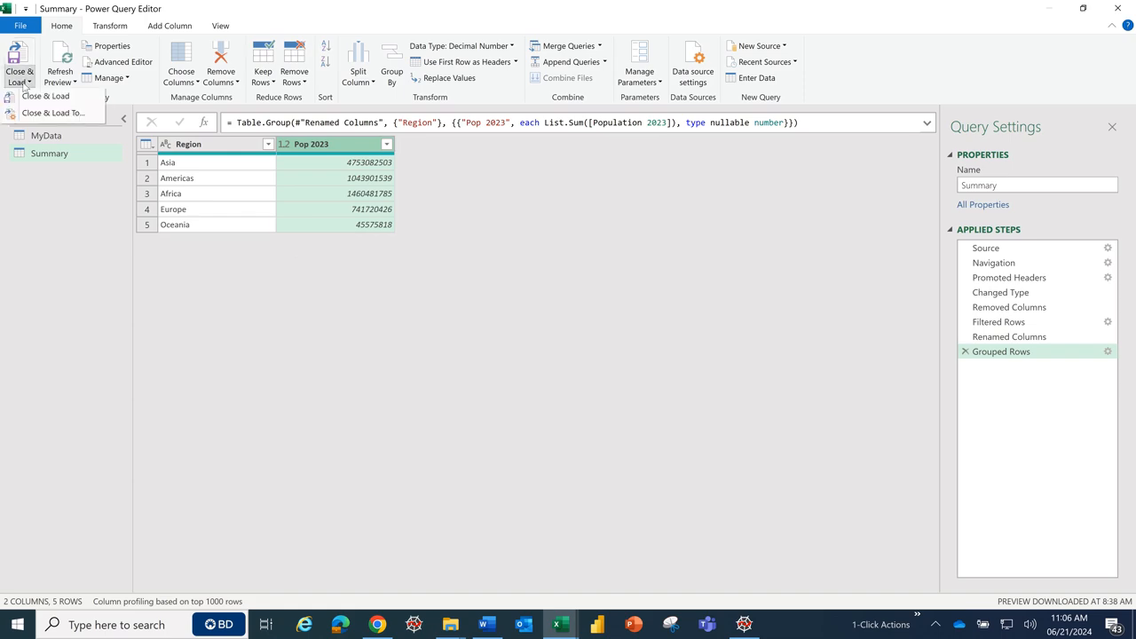
left_click(55, 117)
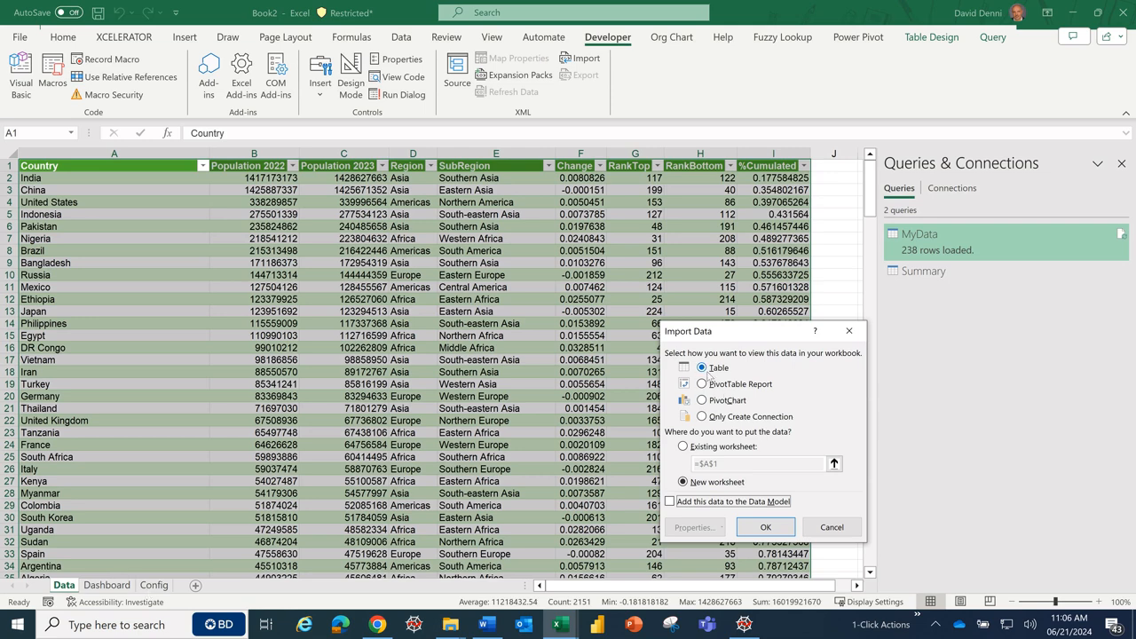
left_click(717, 448)
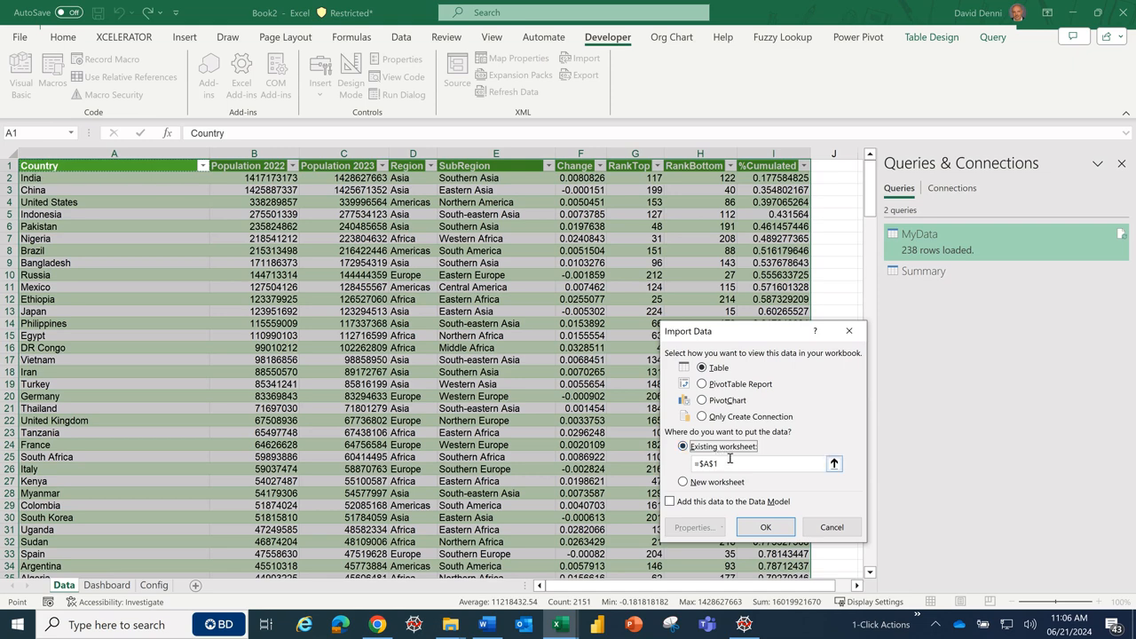
key("BackSpace")
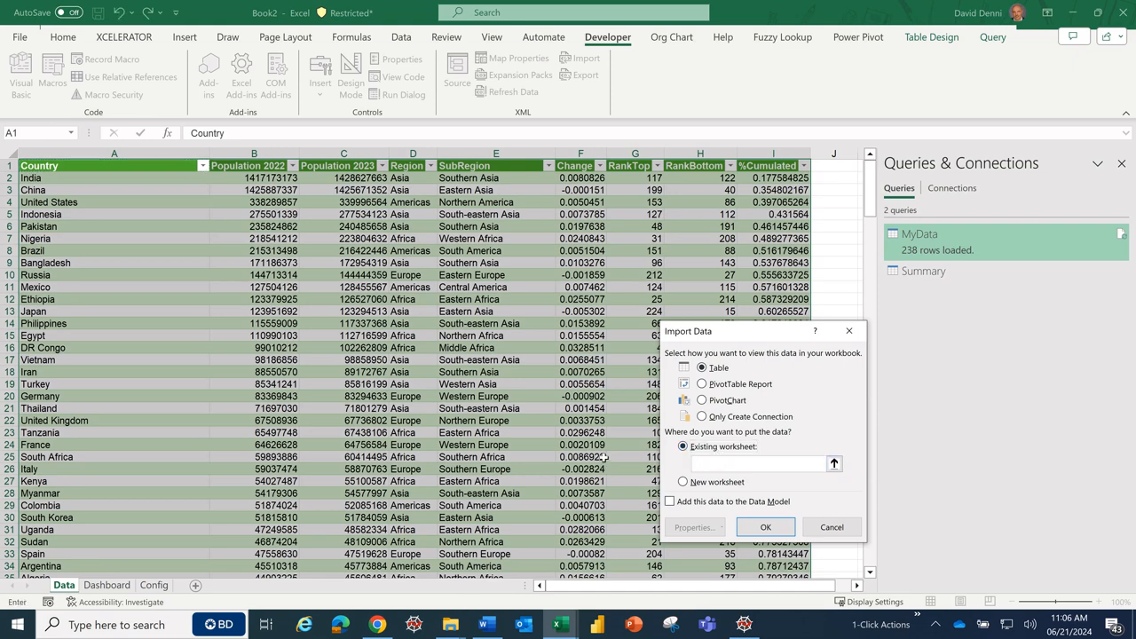
left_click(165, 588)
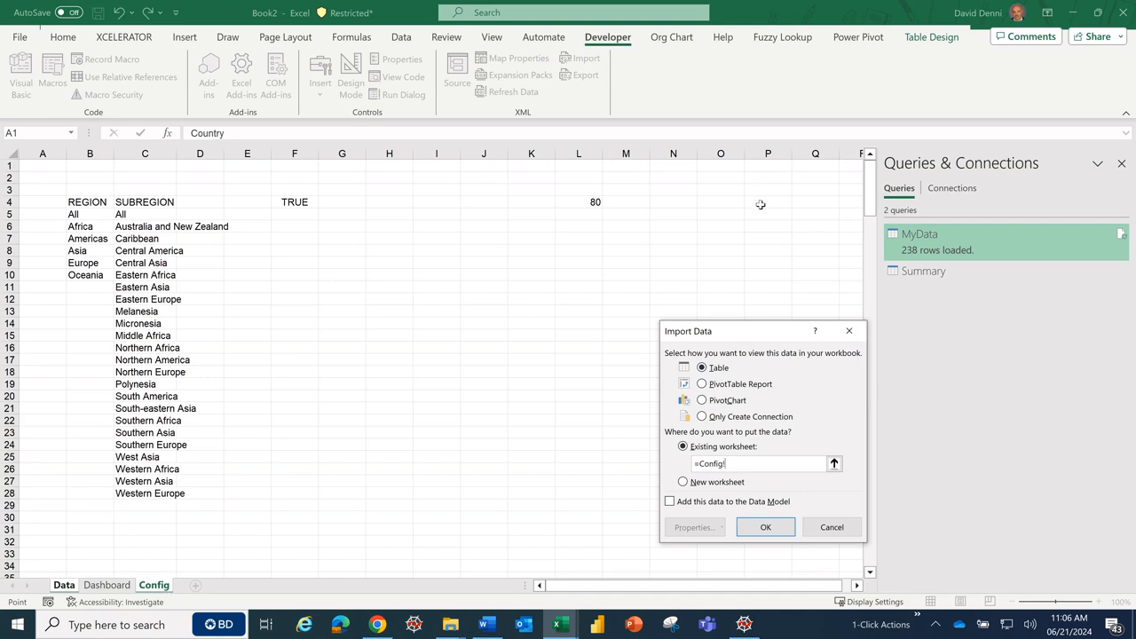
left_click(760, 205)
left_click(765, 528)
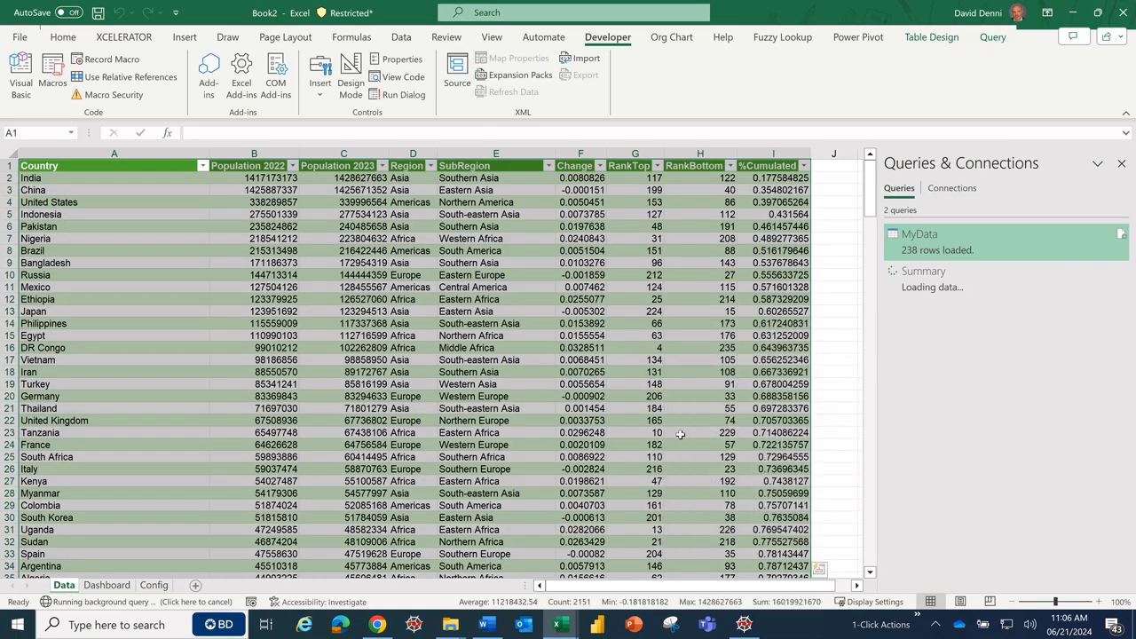
- Insert a Treemap chart from the Region and Pop 2023 summary table on the Config sheet
left_click(153, 585)
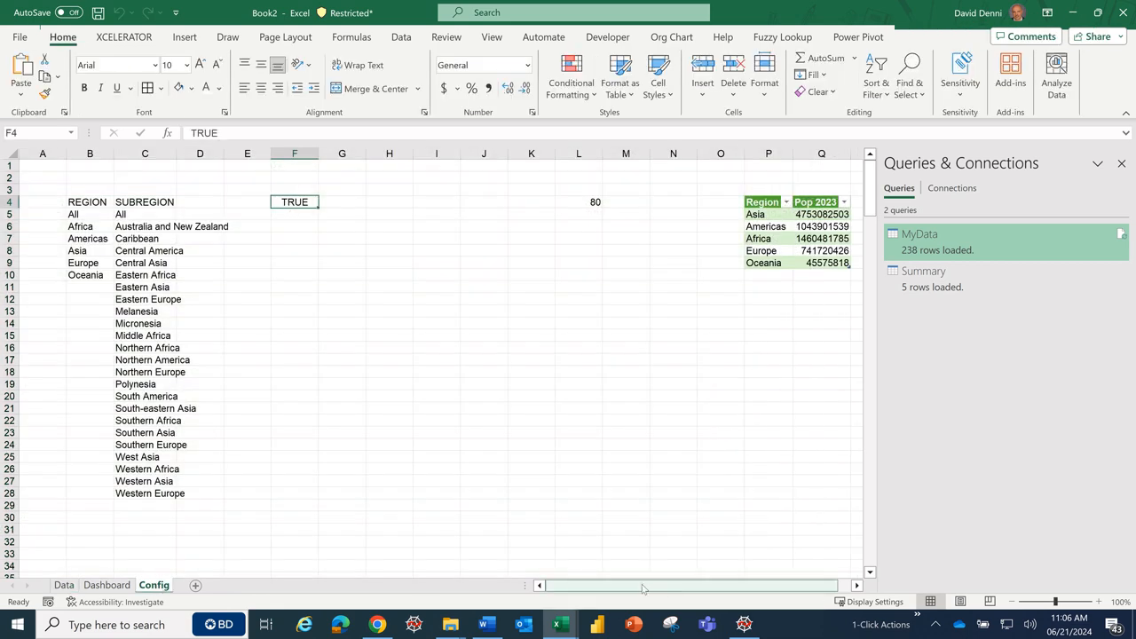
left_click_drag(646, 589, 755, 588)
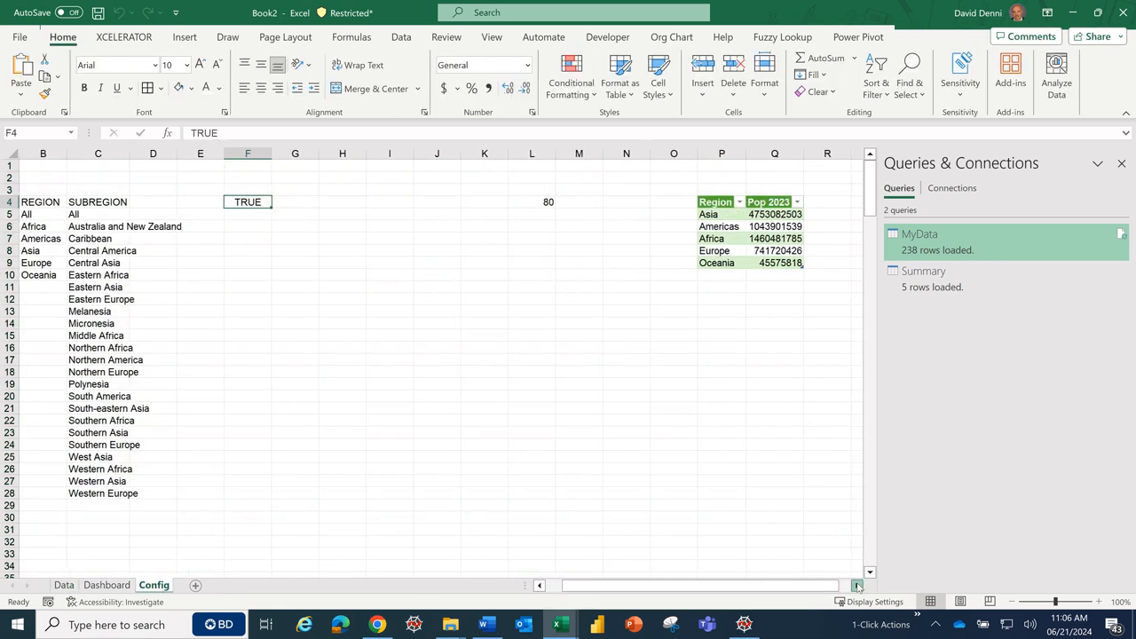
left_click(857, 586)
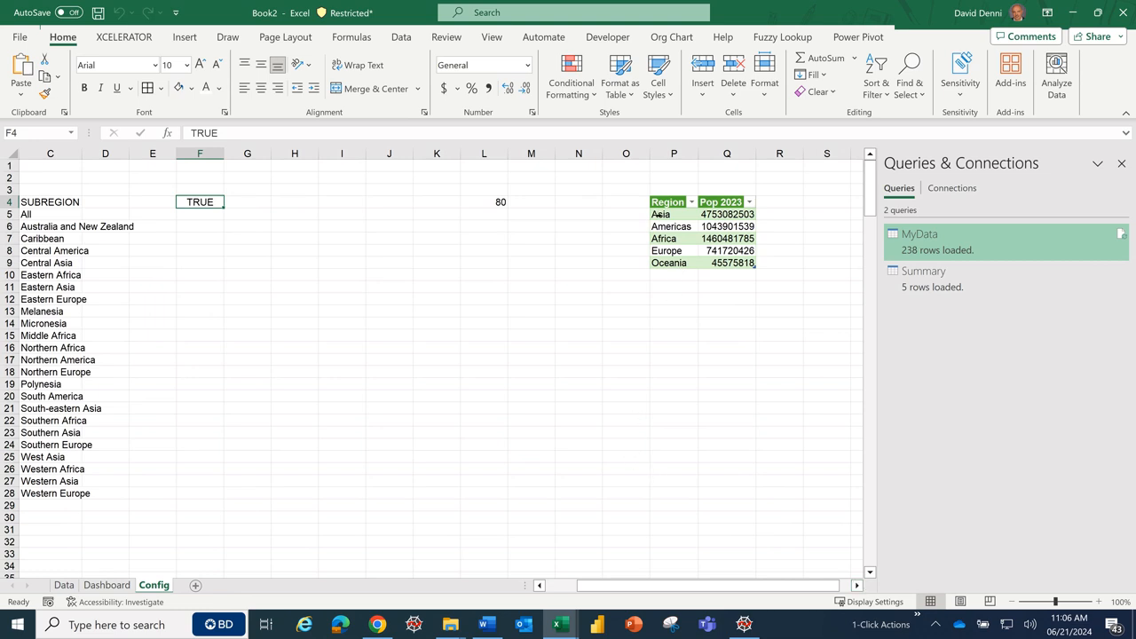
left_click_drag(670, 202, 714, 255)
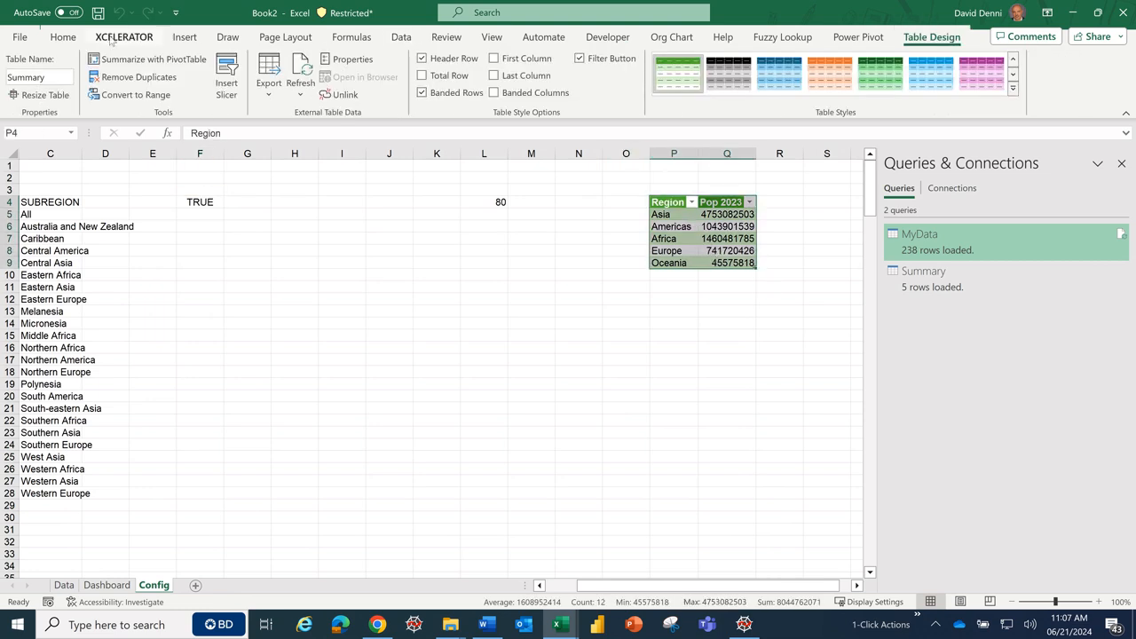
left_click(184, 37)
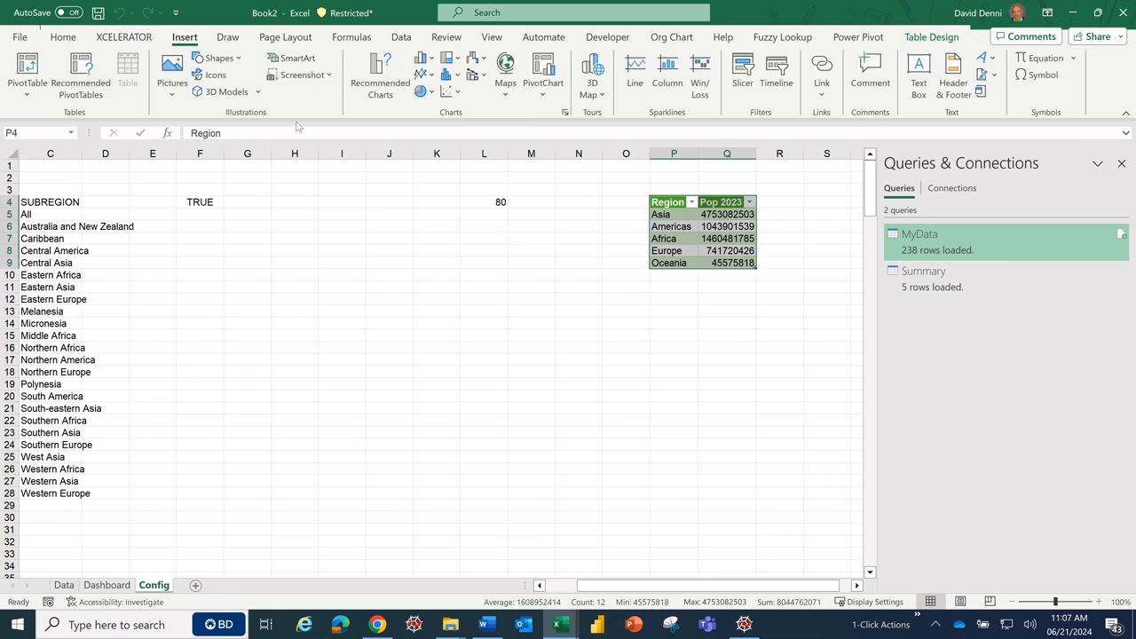
left_click(565, 113)
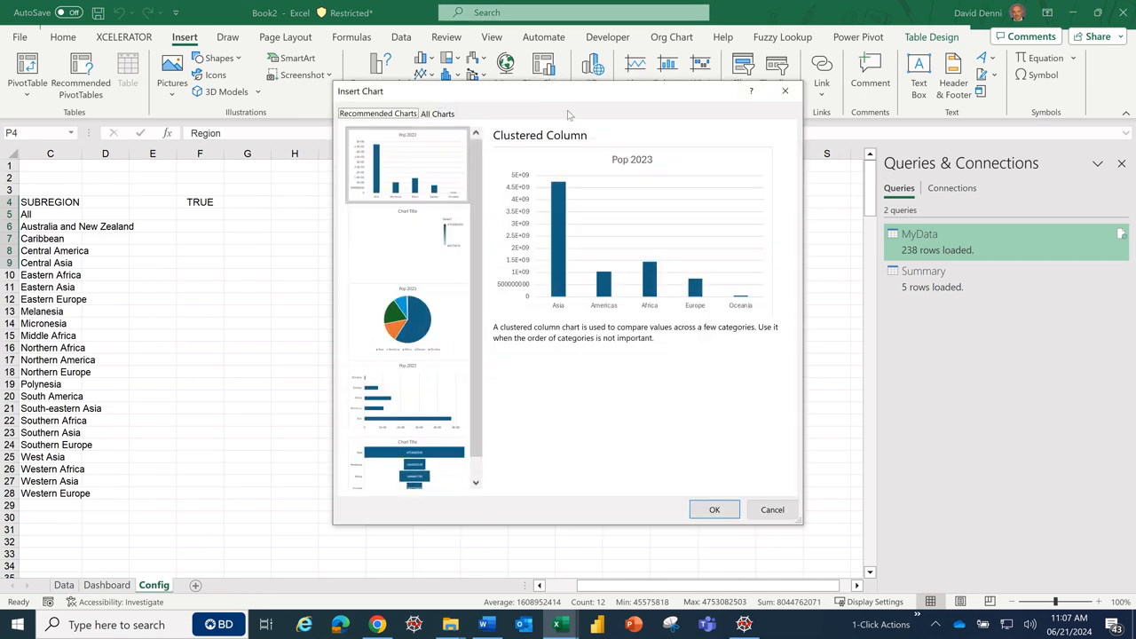
left_click(435, 114)
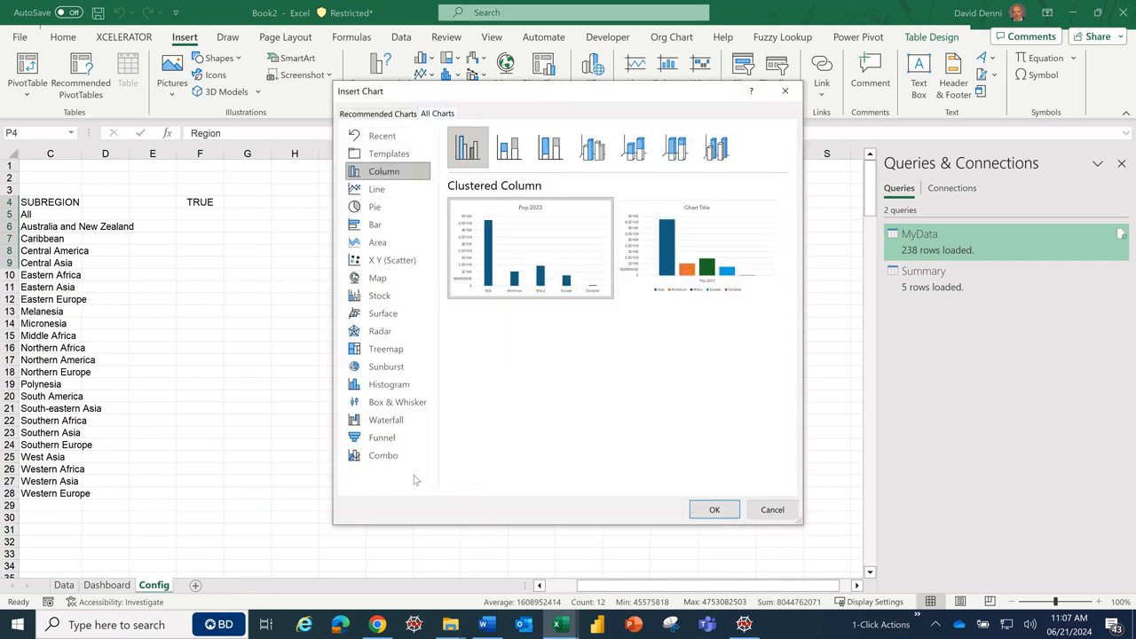
left_click(399, 353)
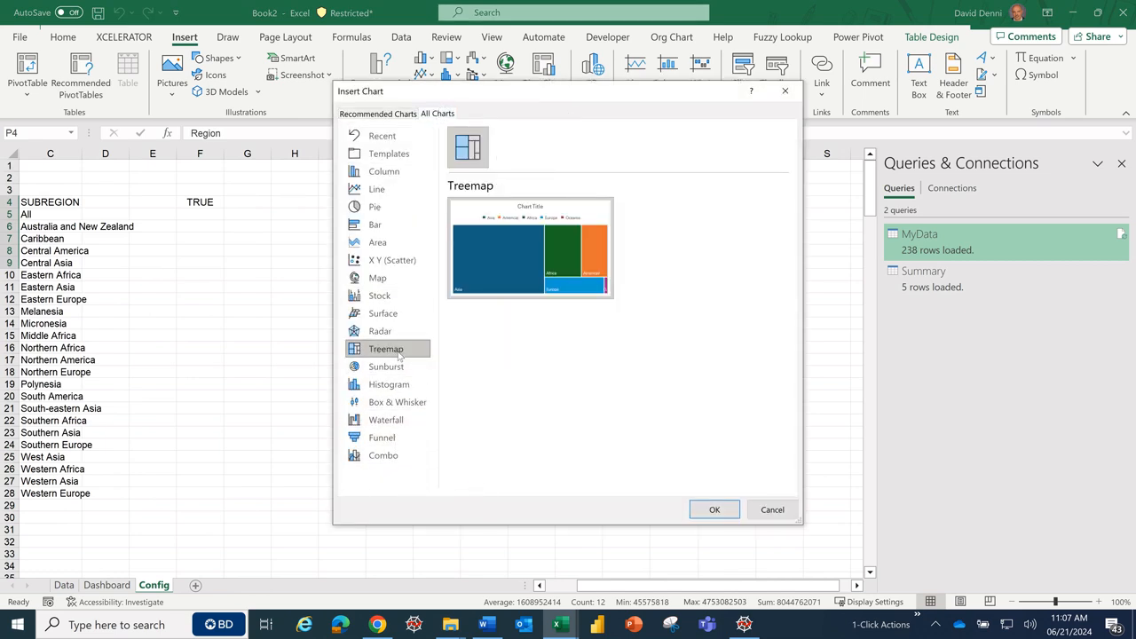
left_click(714, 513)
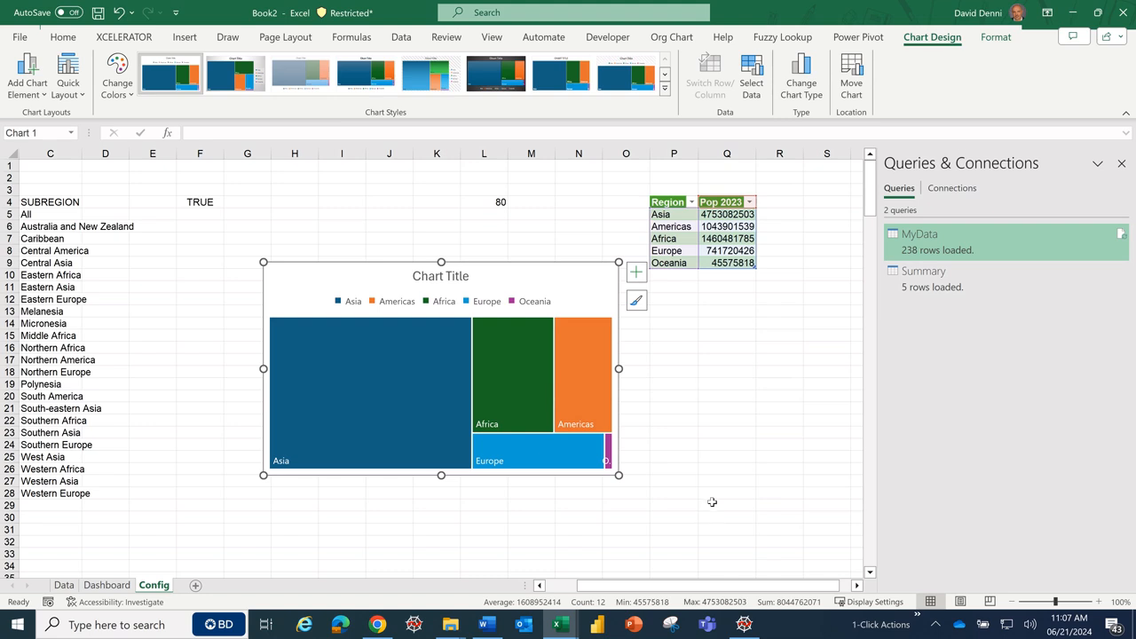
- Move the treemap to the Dashboard sheet and fit it above the text lines in rows 18–19, beside the top 3 lists
right_click(586, 294)
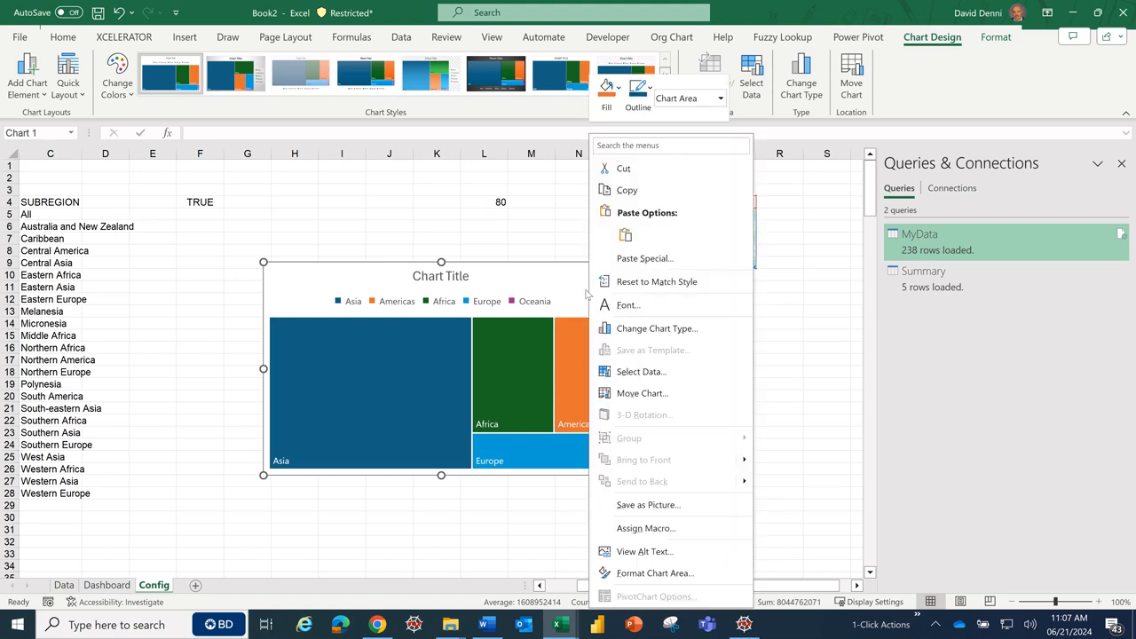
left_click(671, 396)
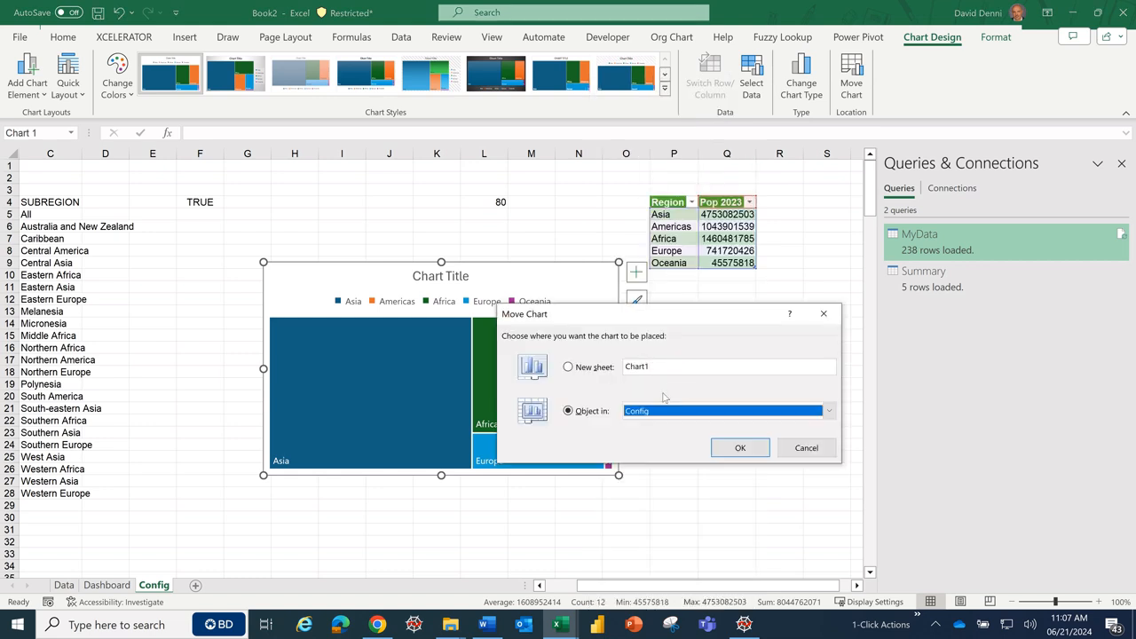
left_click(828, 411)
left_click(675, 437)
left_click(736, 450)
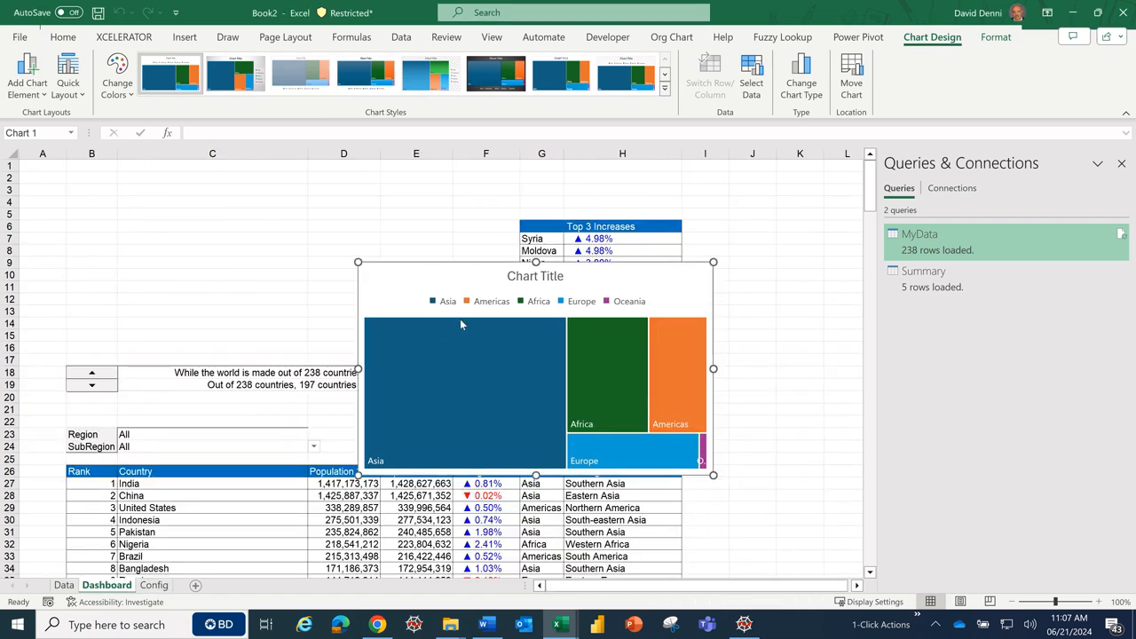
left_click_drag(661, 361, 372, 280)
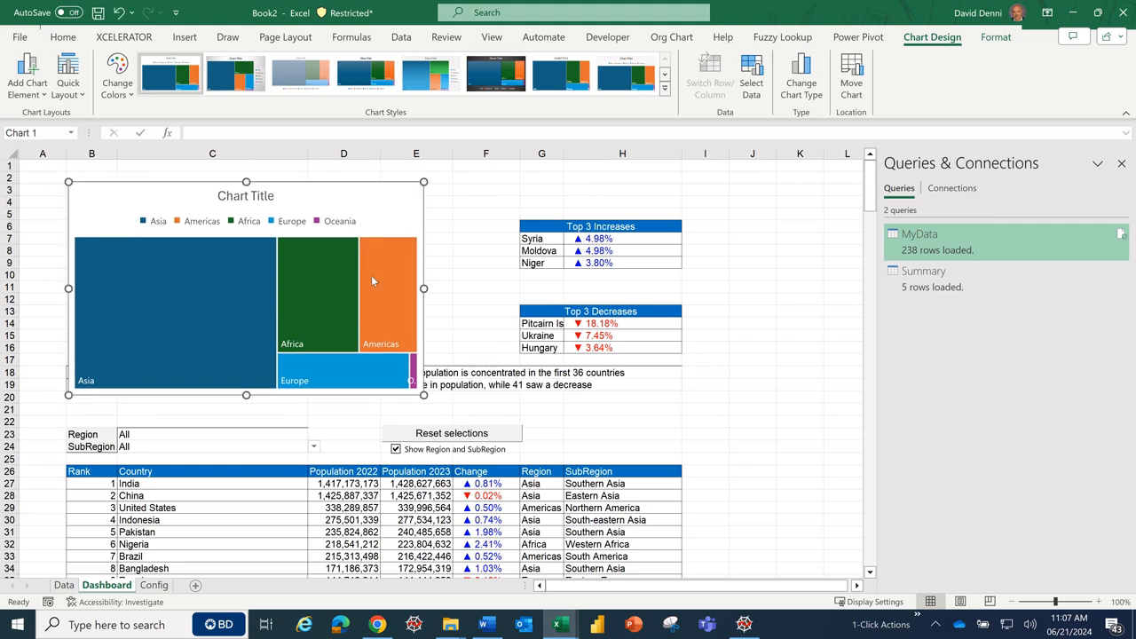
left_click_drag(246, 396, 245, 353)
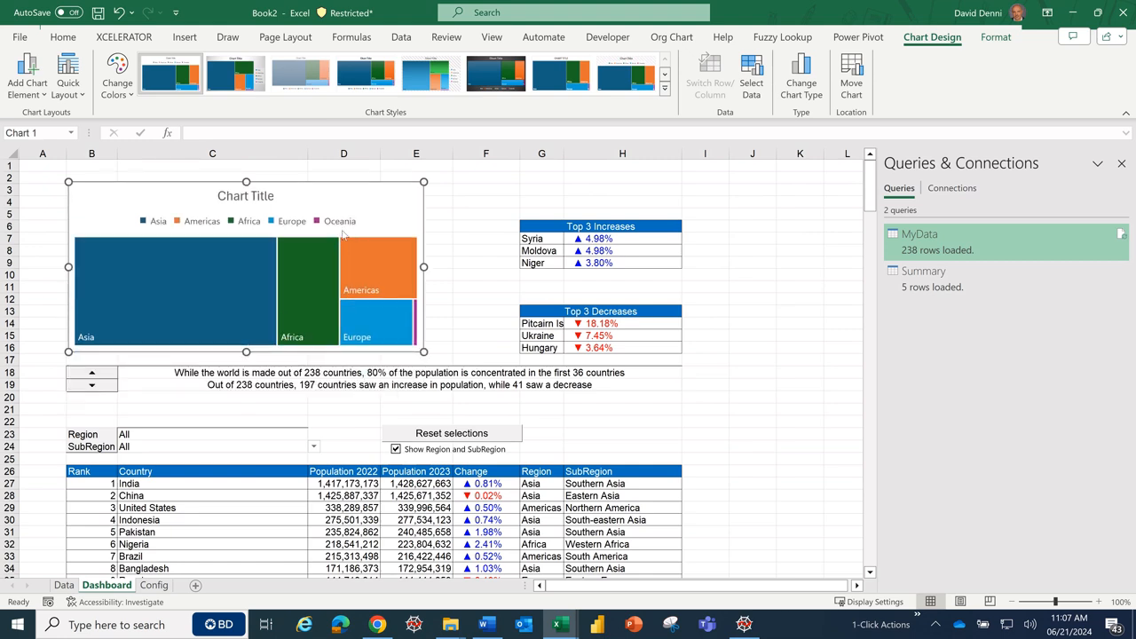
- Change the treemap's title to "Population by Region" and delete its legend
left_click(264, 198)
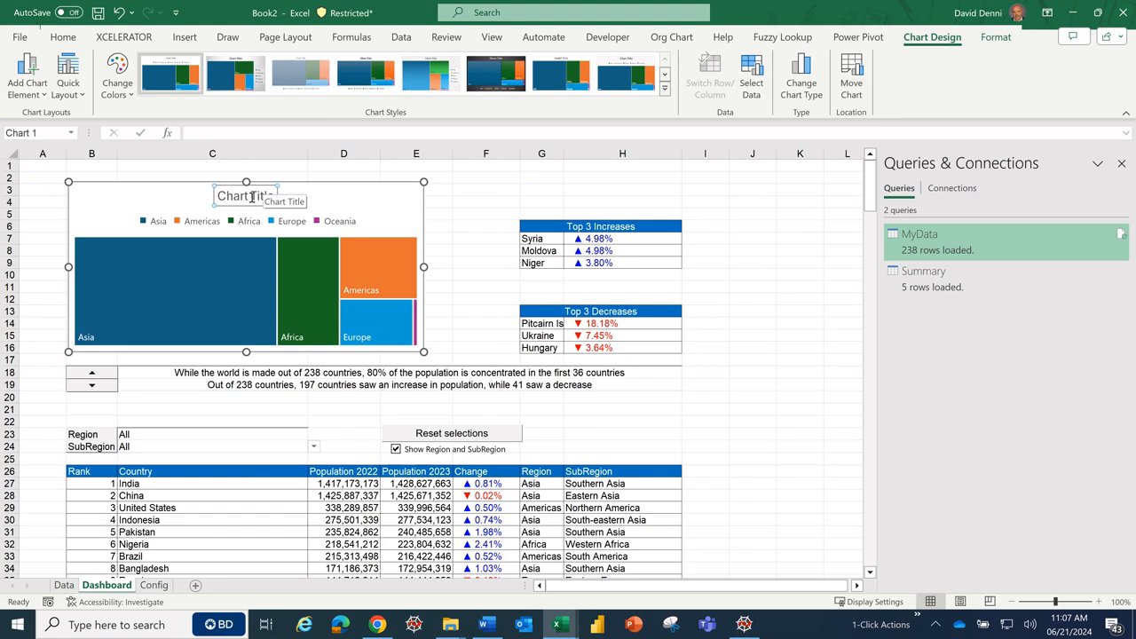
double_click(252, 196)
key("BackSpace")
key("BackSpace")
key("BackSpace")
key("BackSpace")
key("BackSpace")
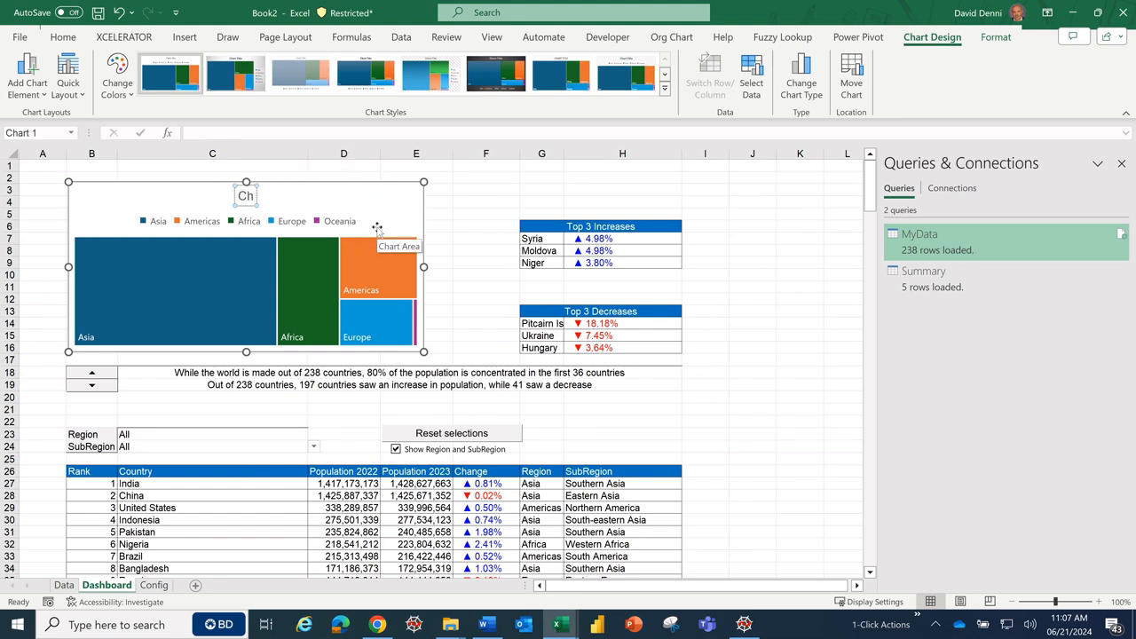
key("BackSpace")
key("BackSpace")
type("Population by")
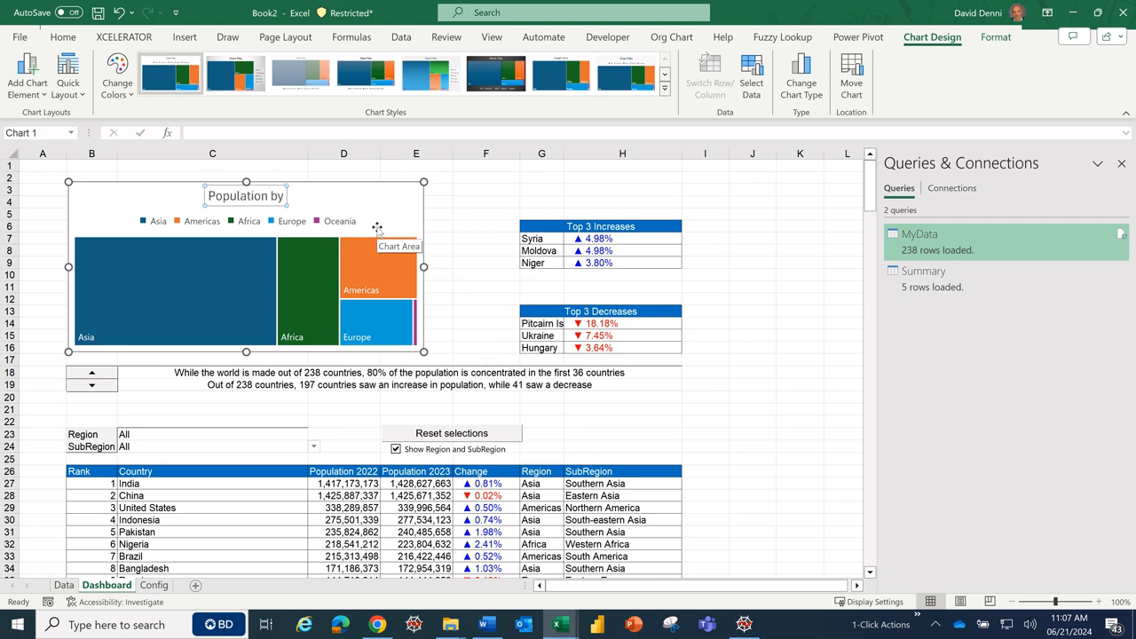
type("Regio")
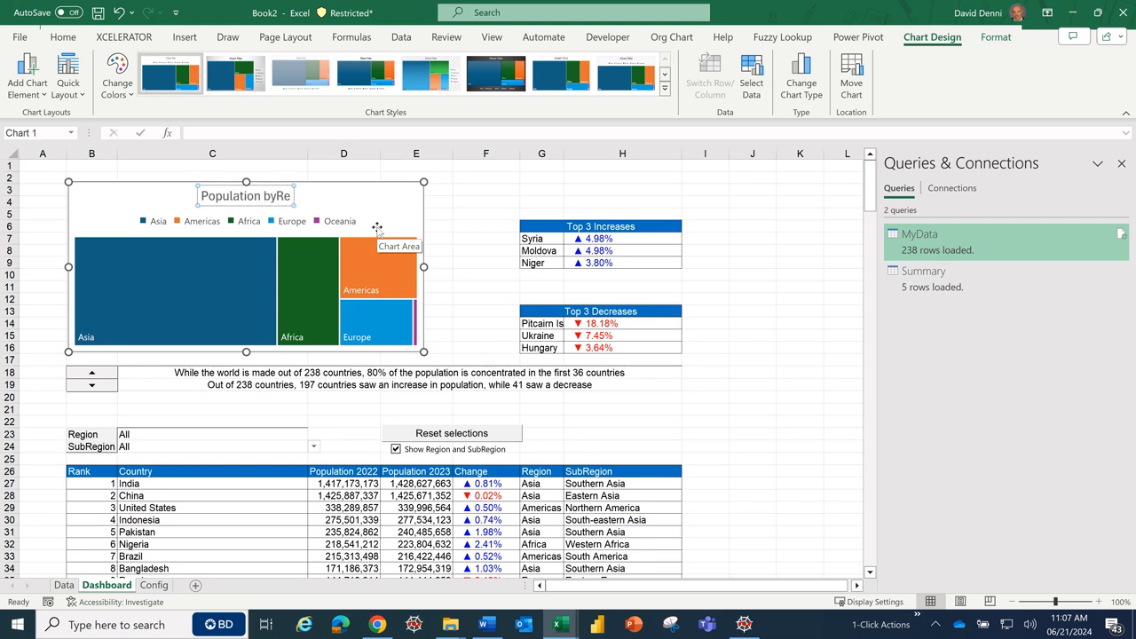
key("BackSpace")
key("BackSpace")
key("BackSpace")
key("BackSpace")
key("BackSpace")
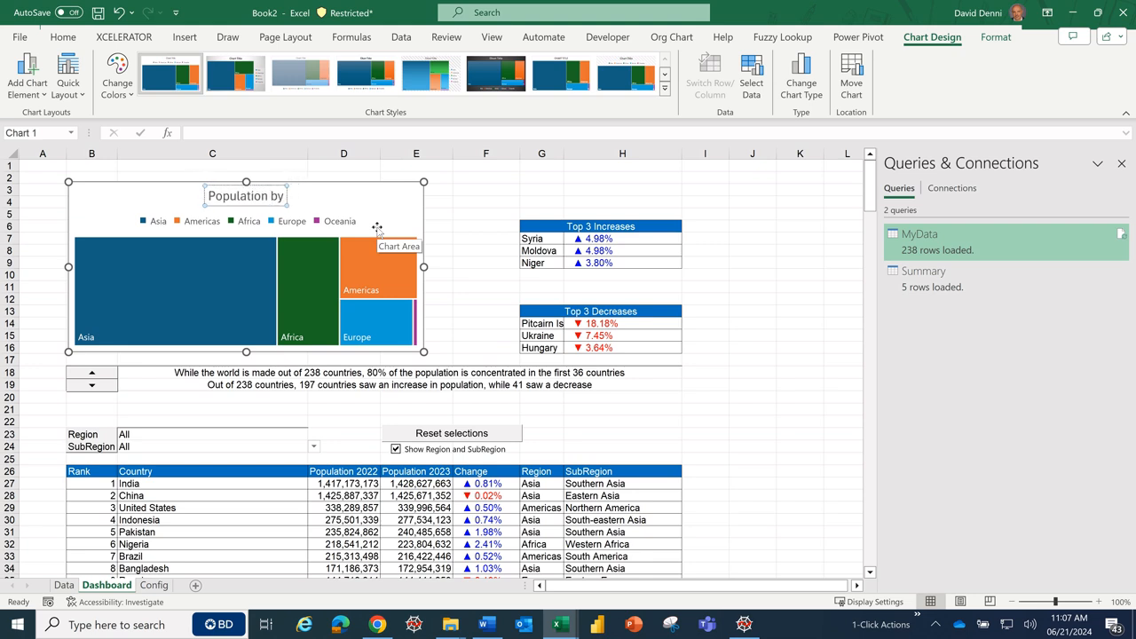
type("Region")
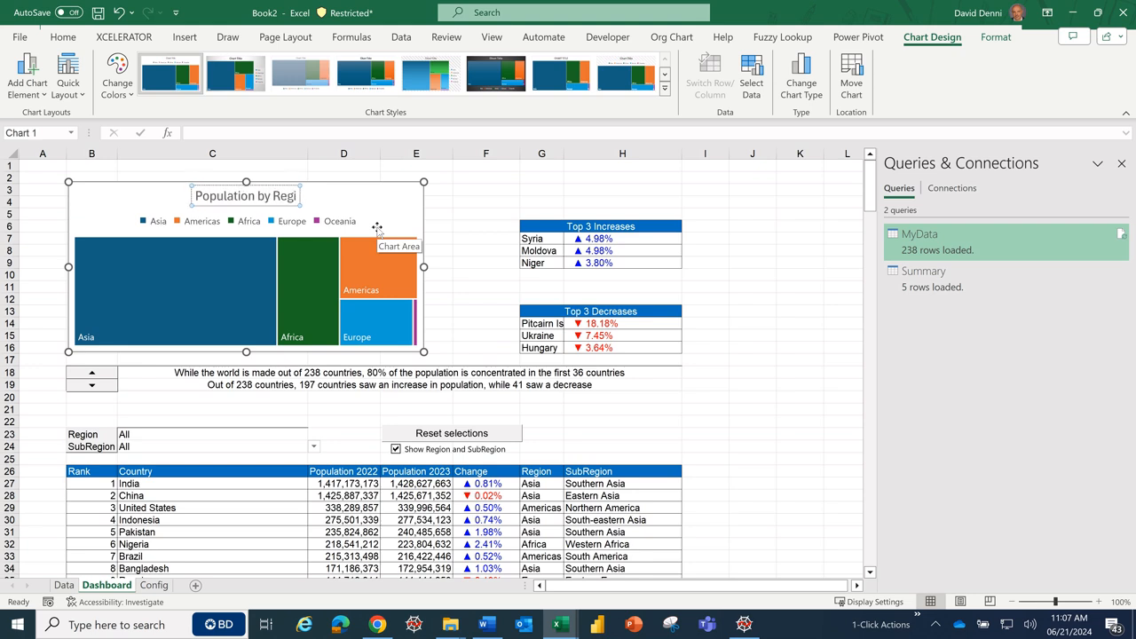
left_click(470, 263)
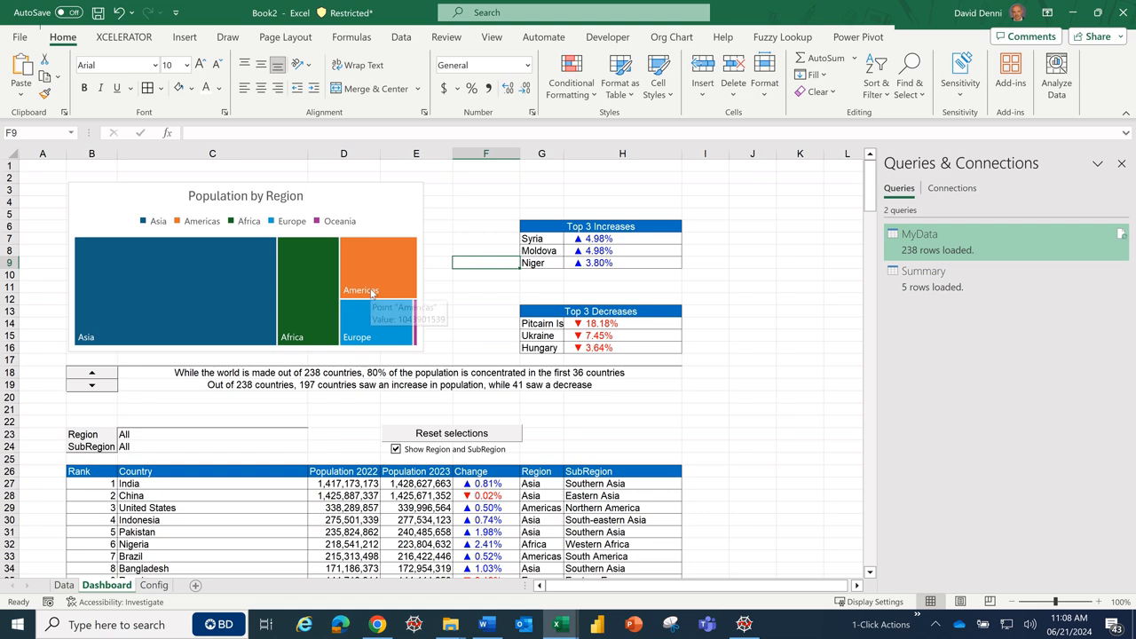
left_click(256, 227)
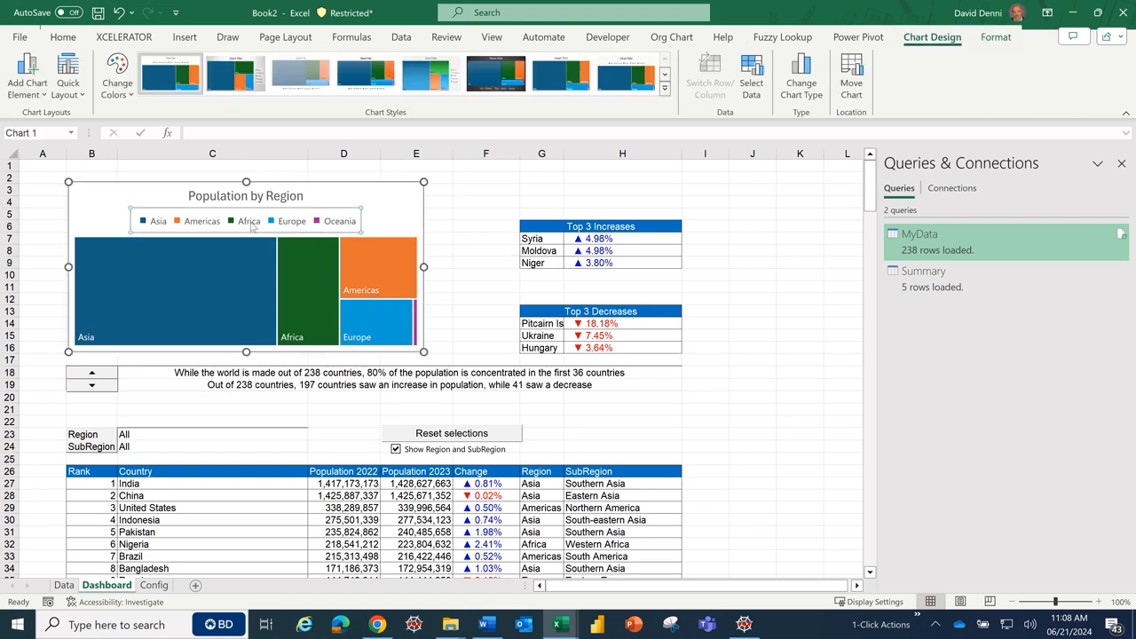
key("Delete")
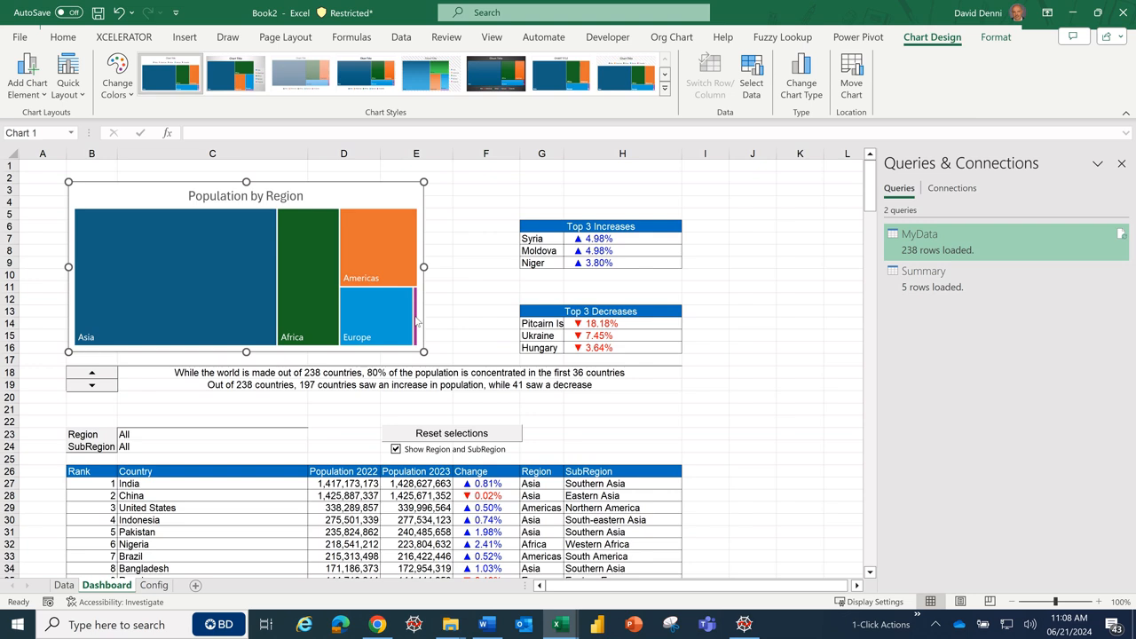
- Add the values to the treemap's data labels beside the category names
mouse_move(416, 321)
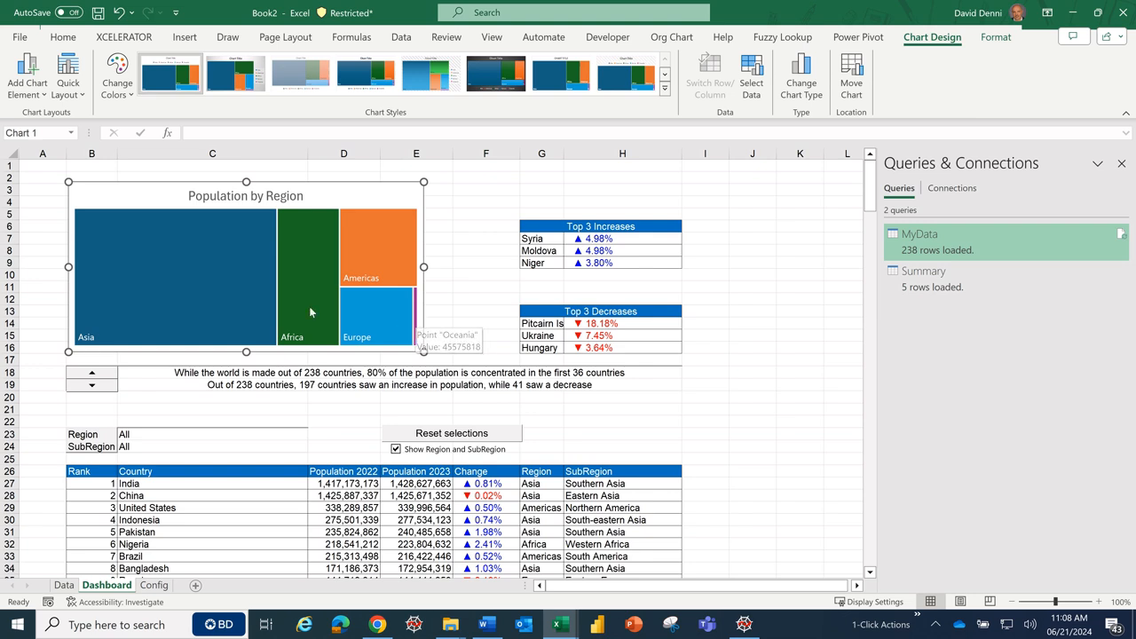
mouse_move(162, 306)
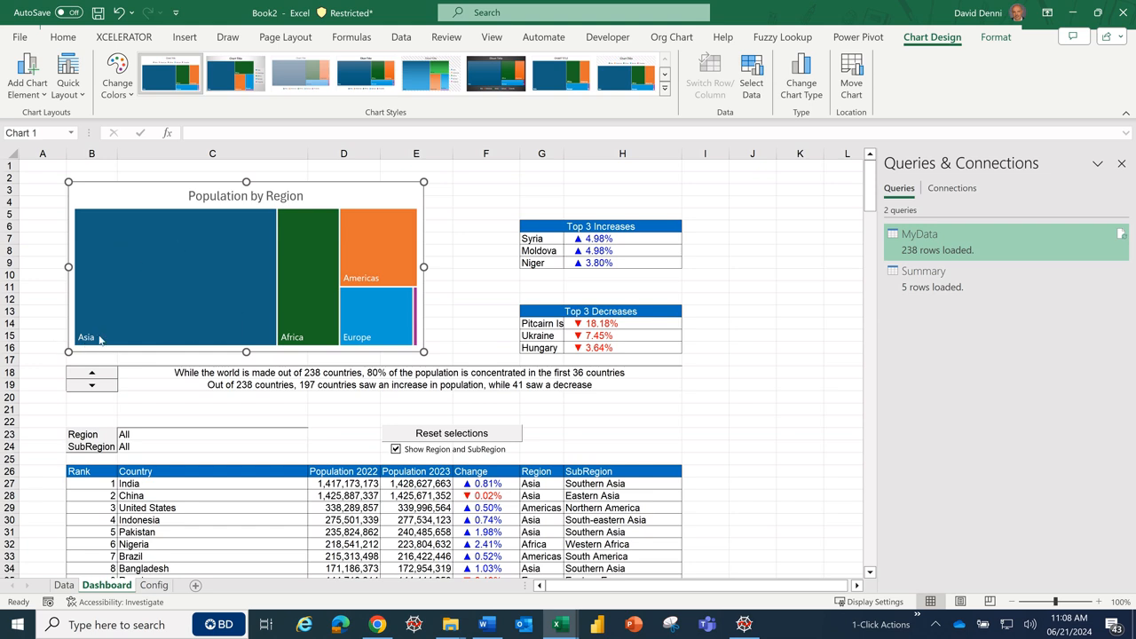
mouse_move(100, 338)
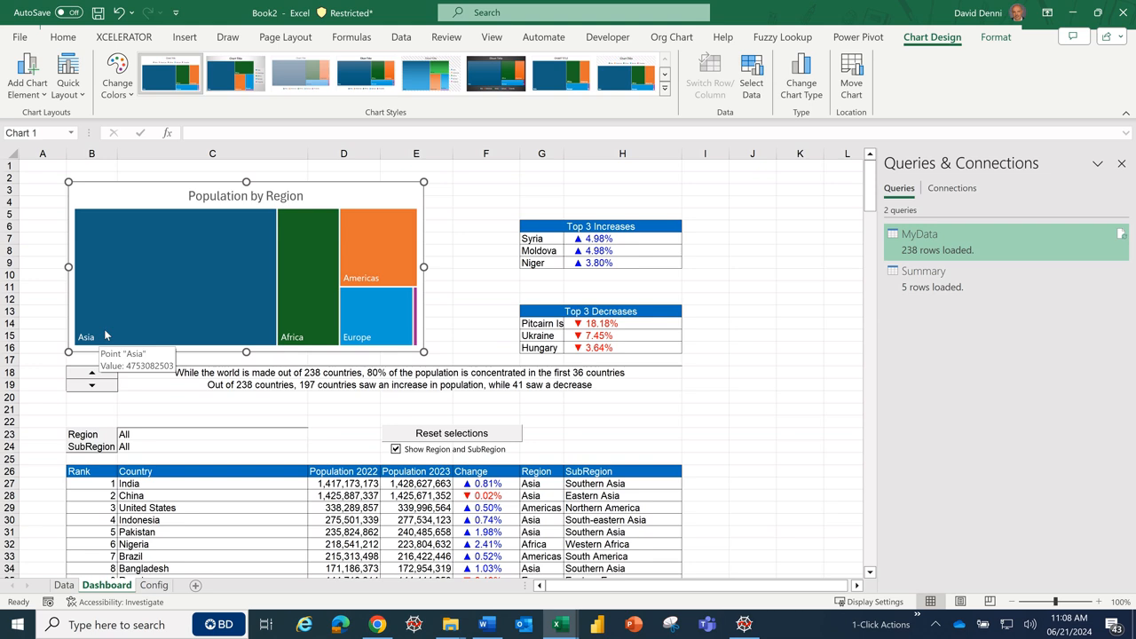
left_click(88, 338)
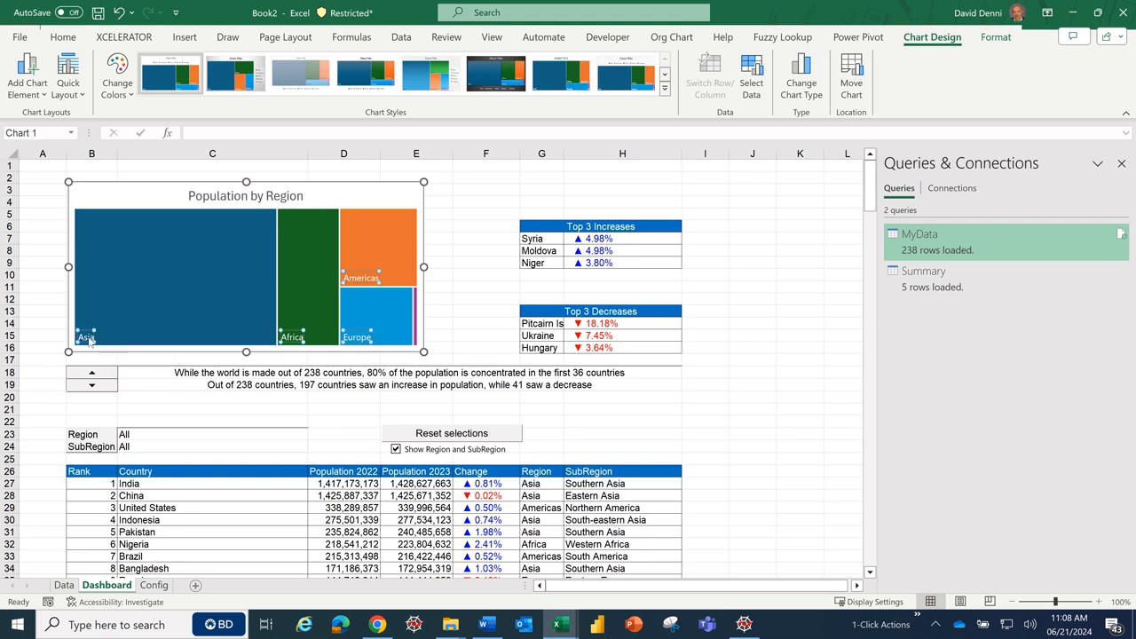
right_click(88, 340)
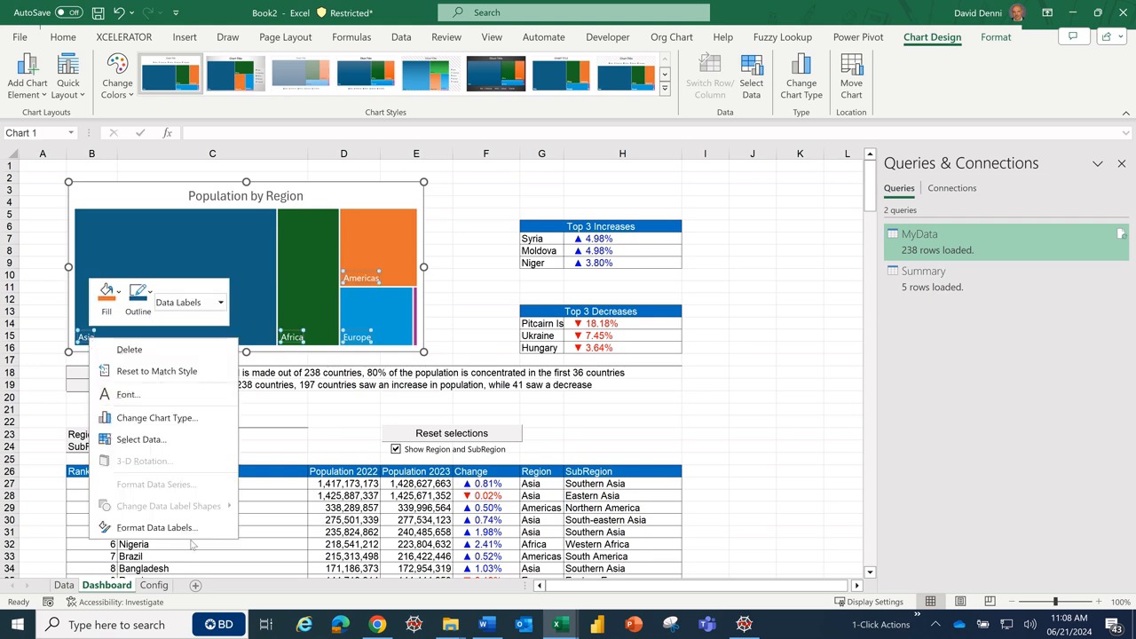
left_click(187, 532)
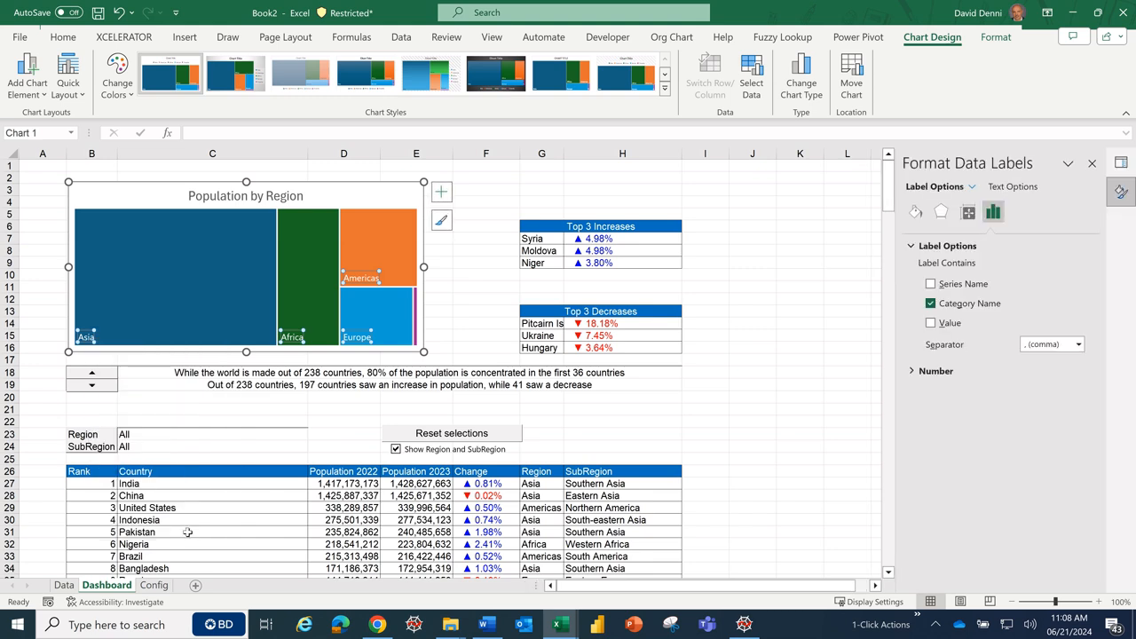
left_click(951, 325)
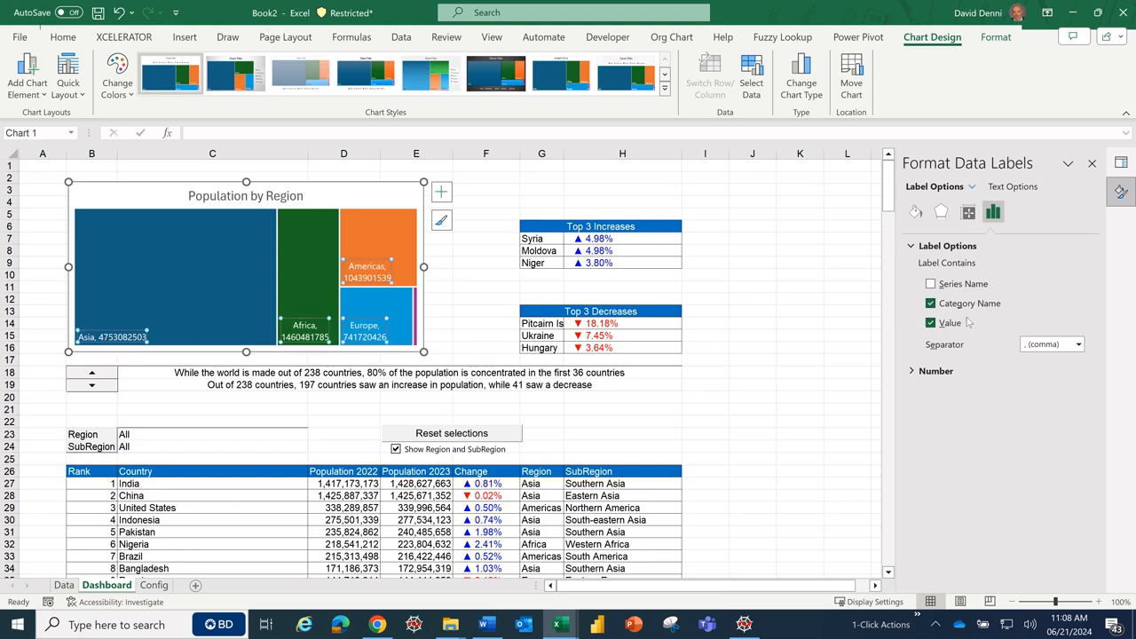
- Format the treemap's data labels as Number with 0 decimal places and the thousands separator
left_click(914, 376)
left_click(1070, 406)
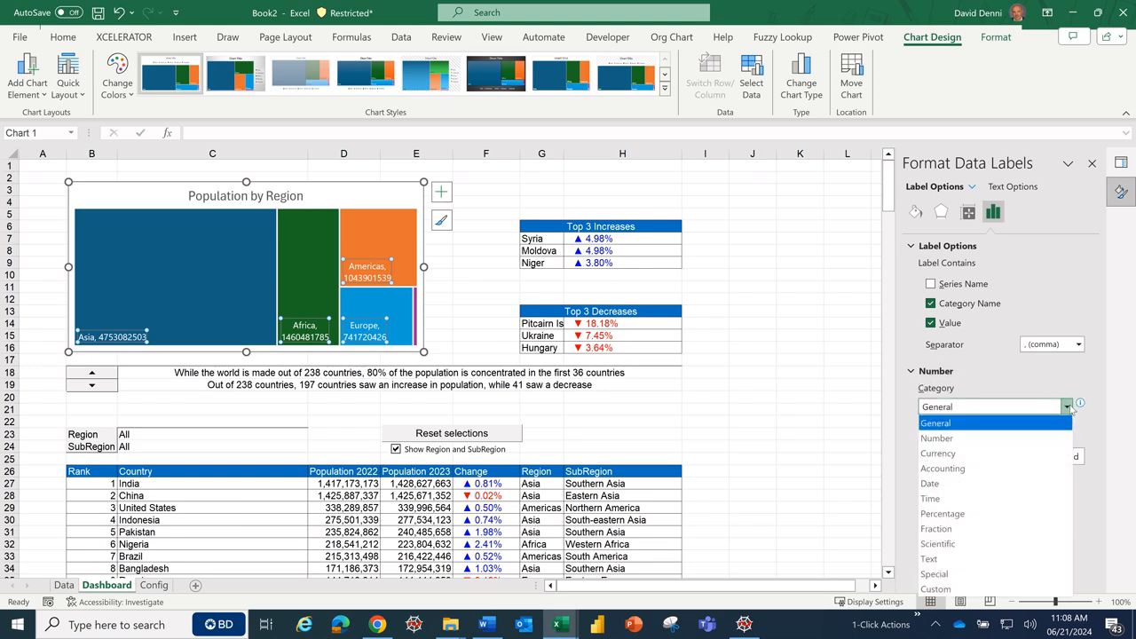
left_click(934, 433)
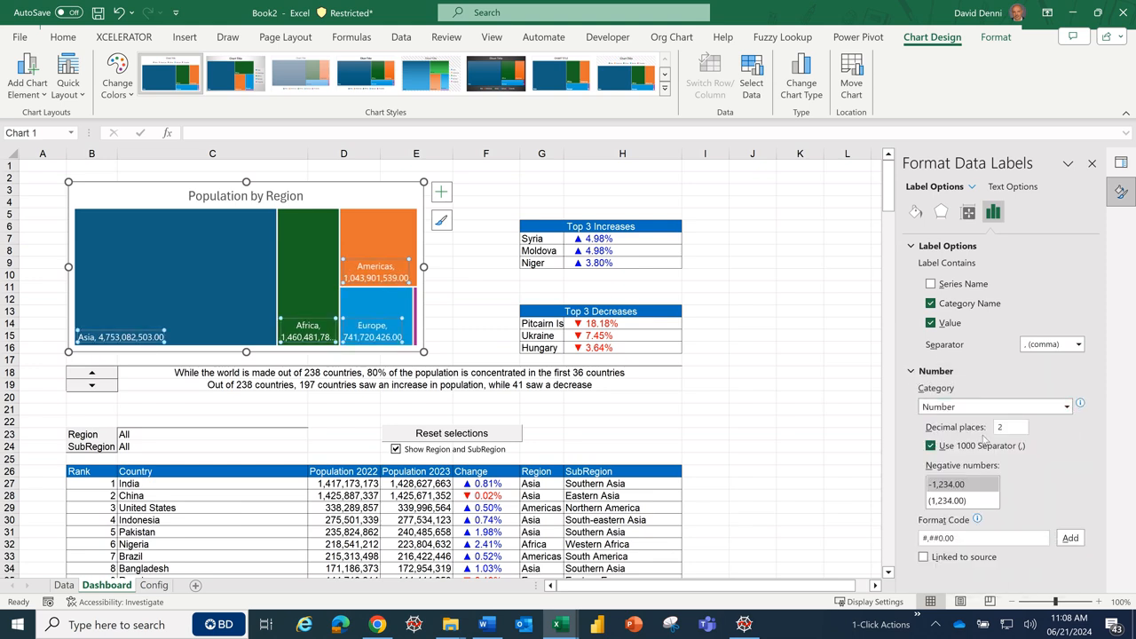
left_click(1016, 426)
type("0")
left_click(767, 303)
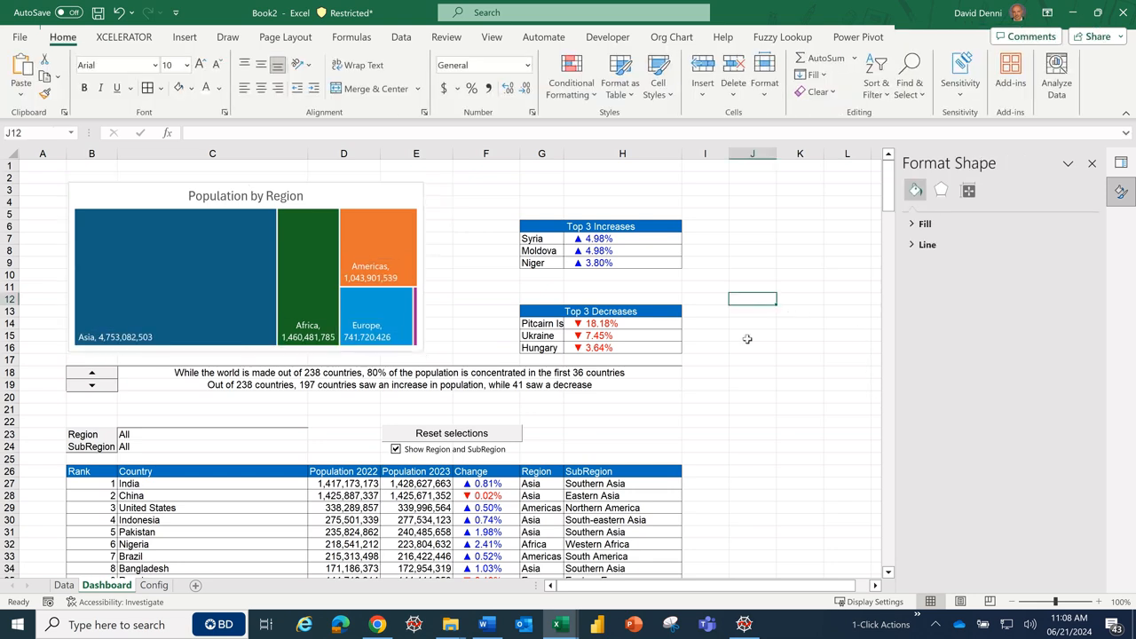
- Reduce the treemap's height so its upper edge starts at row 6, level with the Top 3 Increases header
left_click(336, 196)
left_click_drag(243, 184, 243, 221)
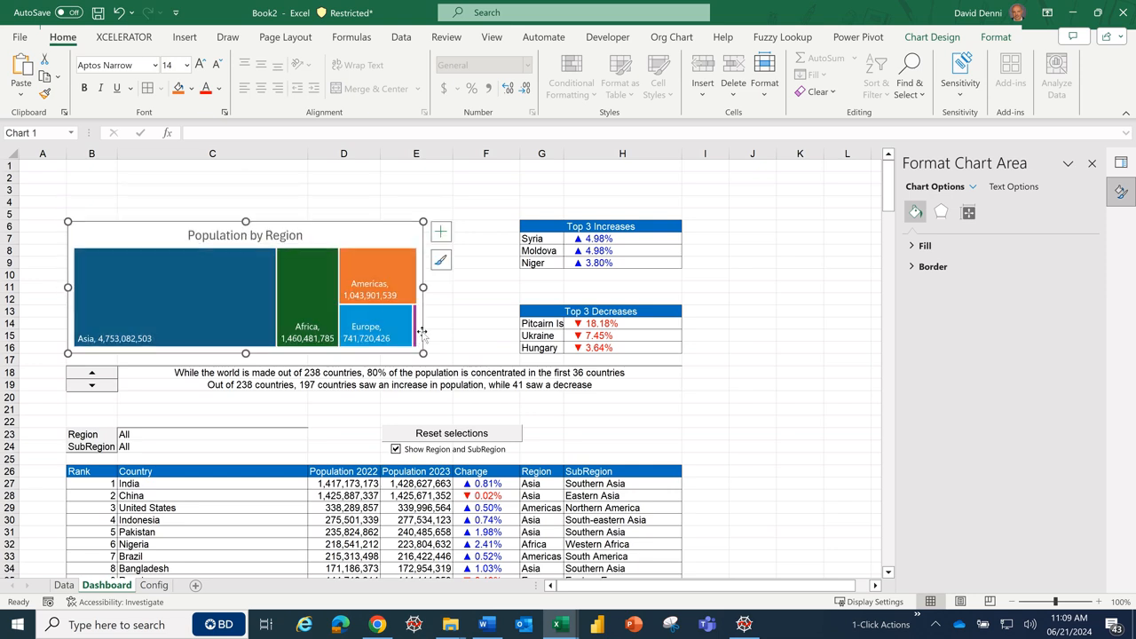
left_click(482, 324)
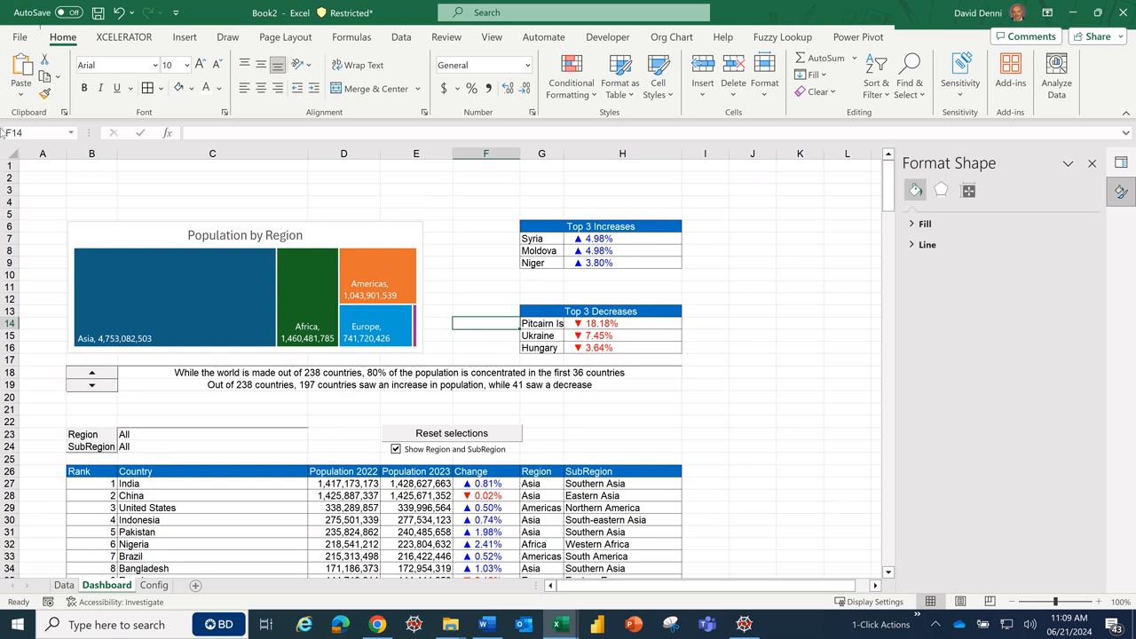
- Merge and center B2:H4 on the Dashboard sheet and give it a blue fill with white text
left_click(102, 176)
left_click_drag(102, 176, 633, 203)
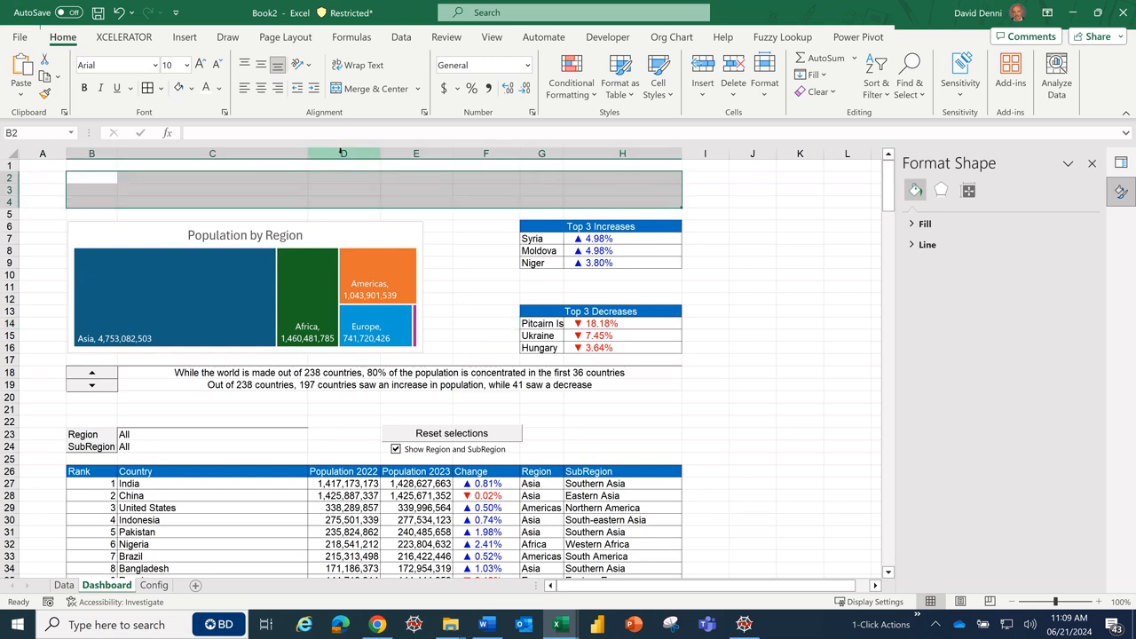
left_click(364, 89)
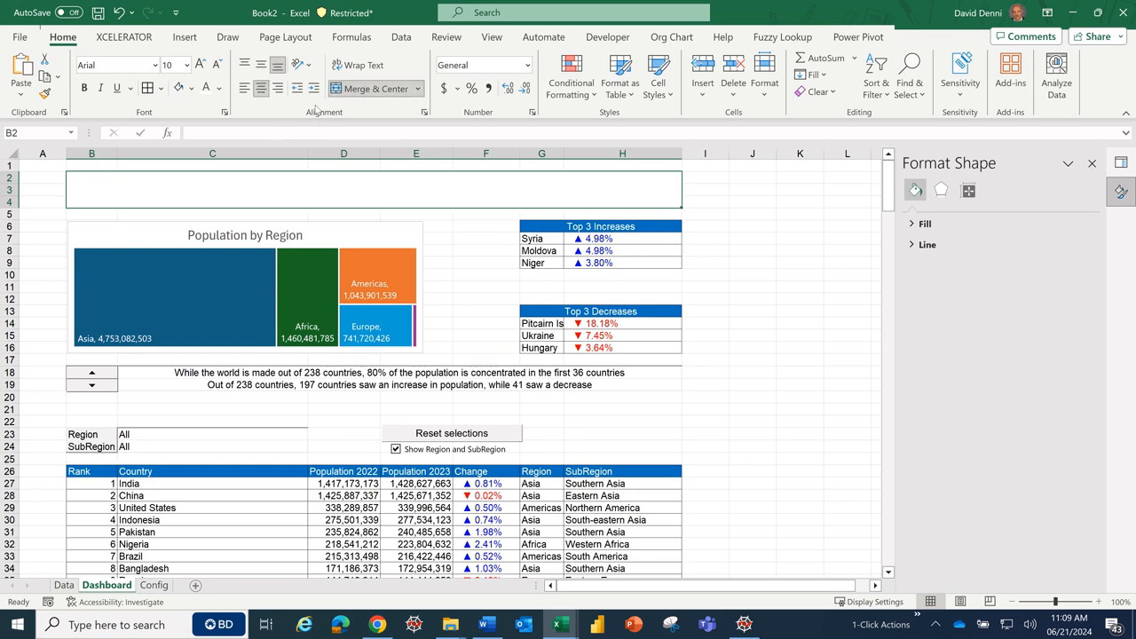
left_click(192, 89)
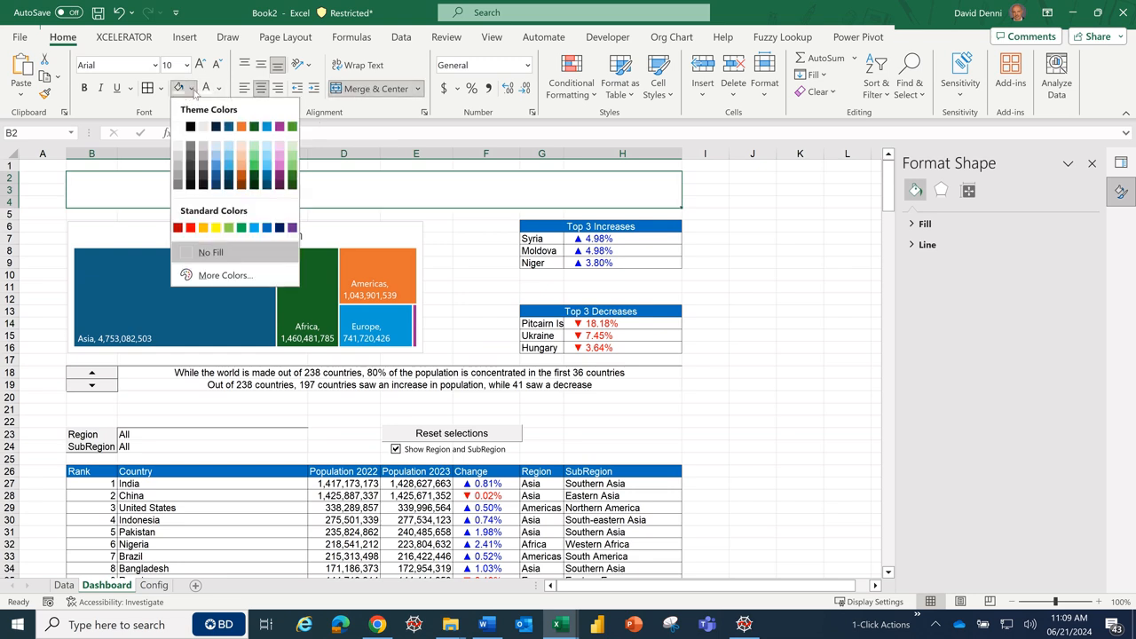
left_click(266, 228)
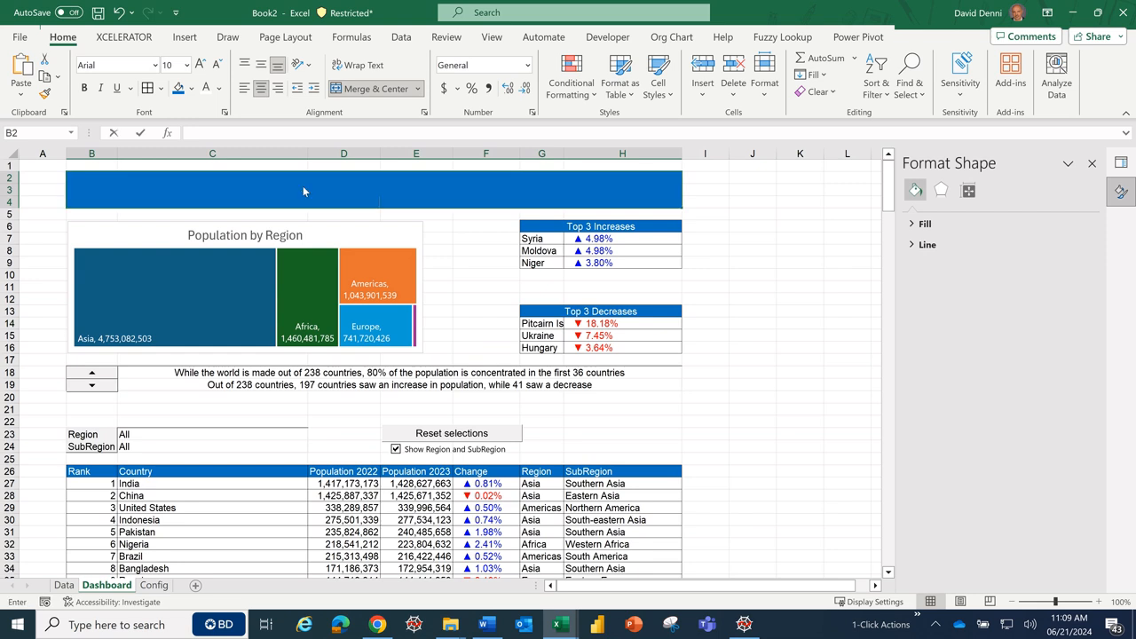
- Enter the title WORLD POPULATION in the merged banner B2:H4
type("WORLD")
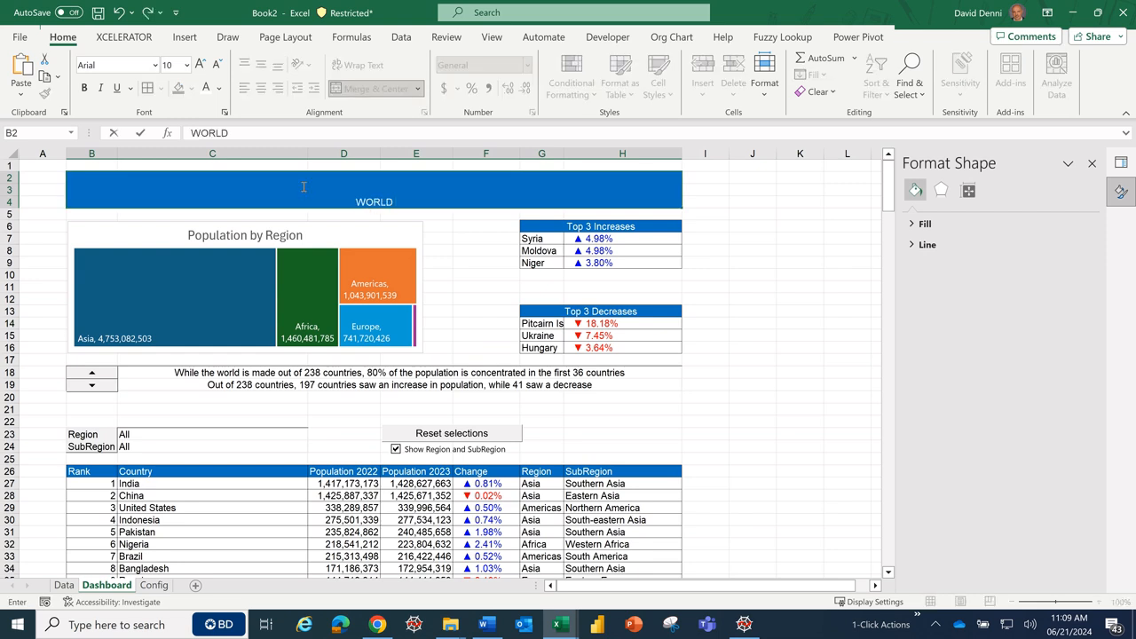
type(" POPULATION")
key("ctrl+Return")
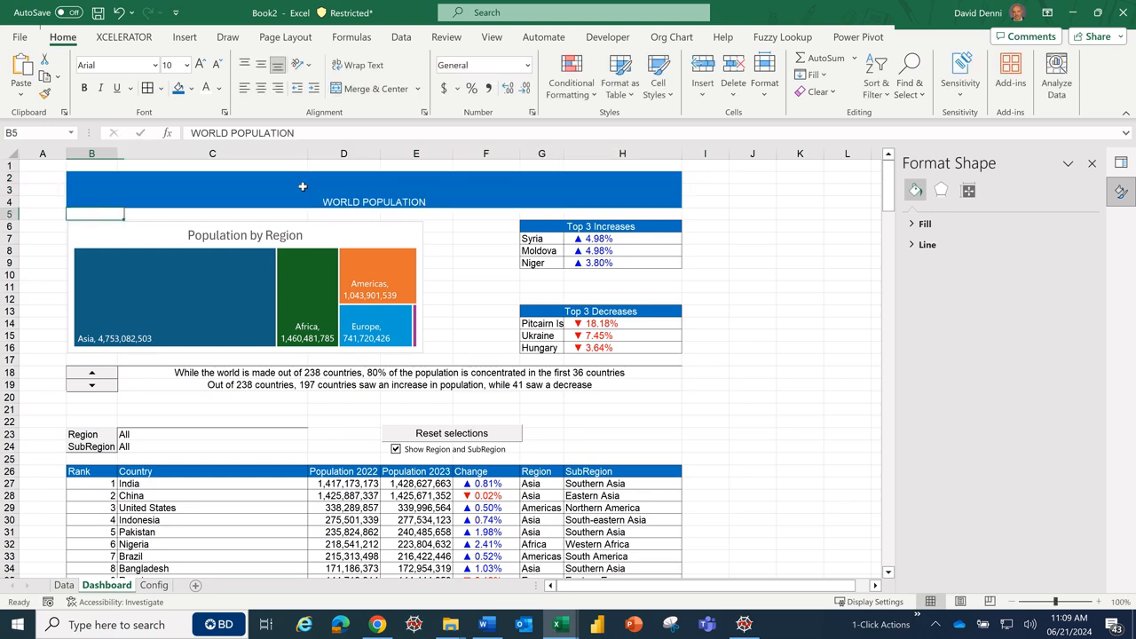
- Center the banner title vertically and set its font size to 24
left_click(425, 113)
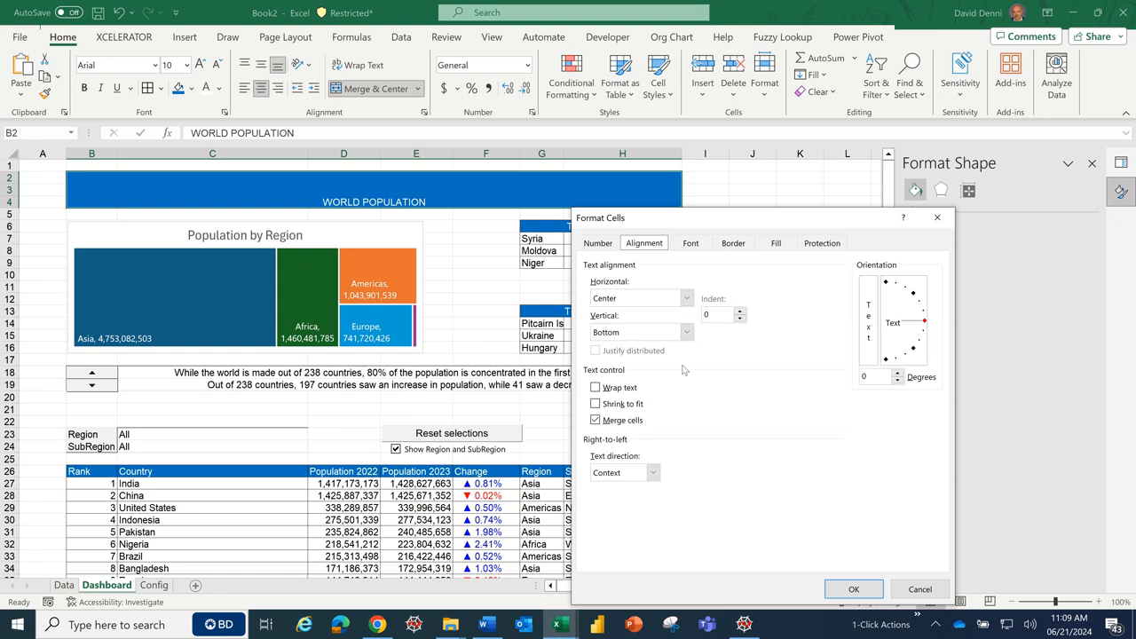
left_click(686, 333)
left_click(660, 358)
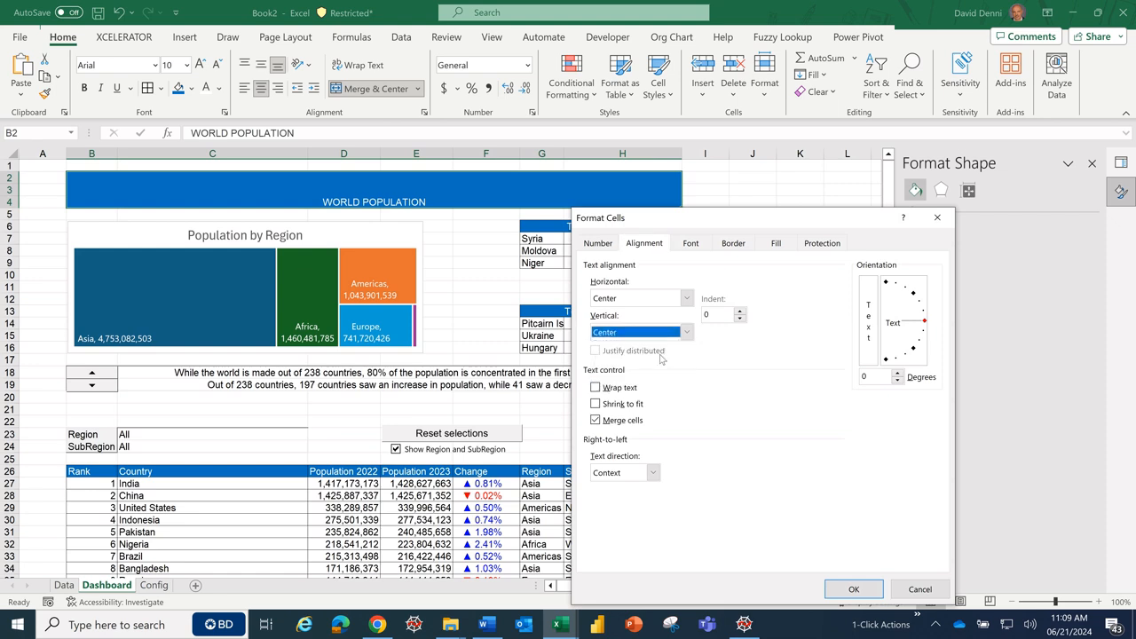
left_click(835, 592)
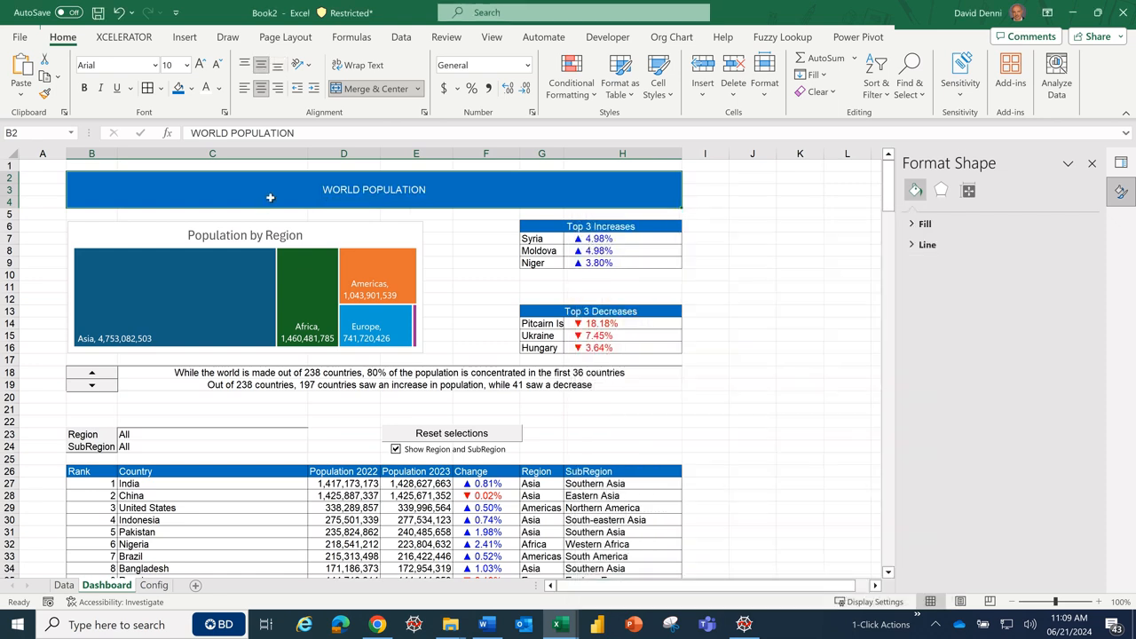
left_click(186, 66)
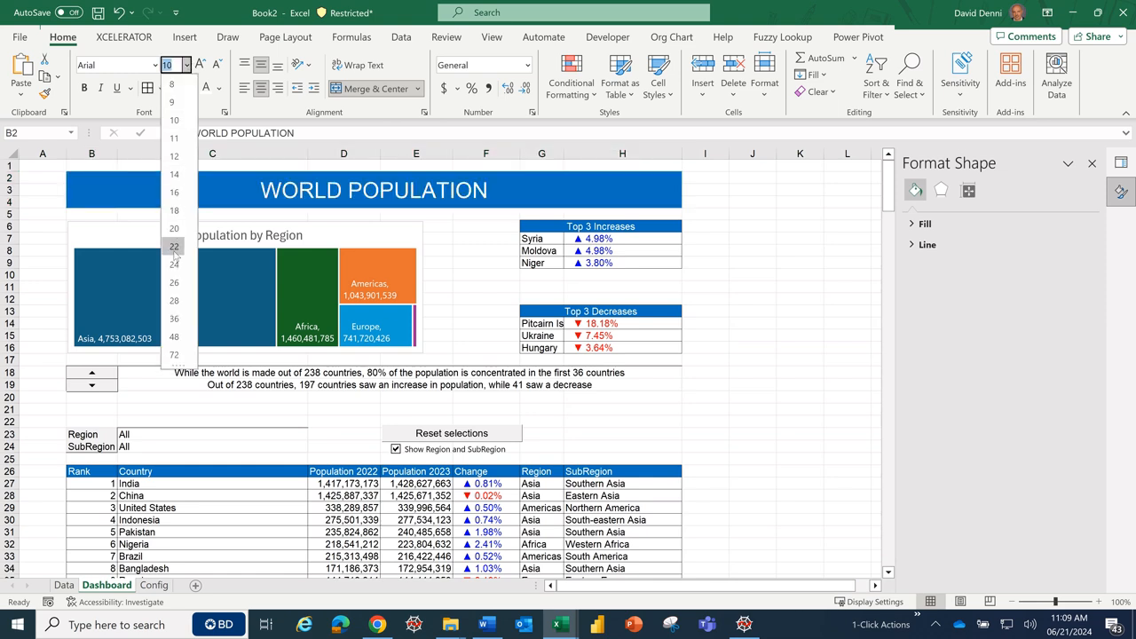
key("Escape")
left_click(872, 332)
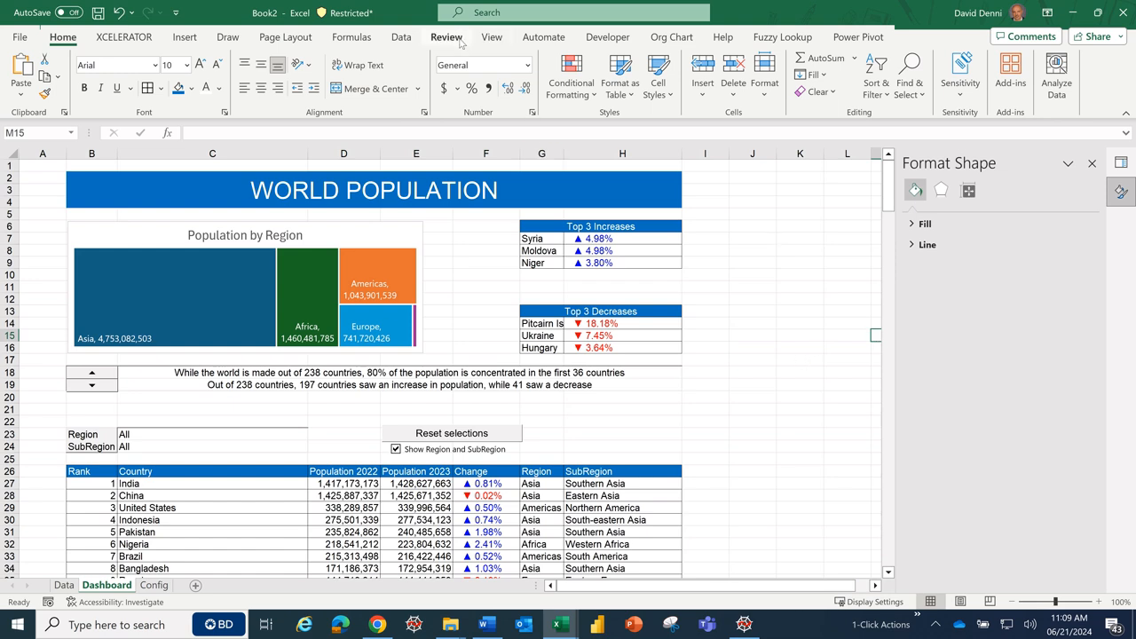
- Hide the gridlines on the Dashboard sheet and close the open formatting and queries panes
left_click(490, 37)
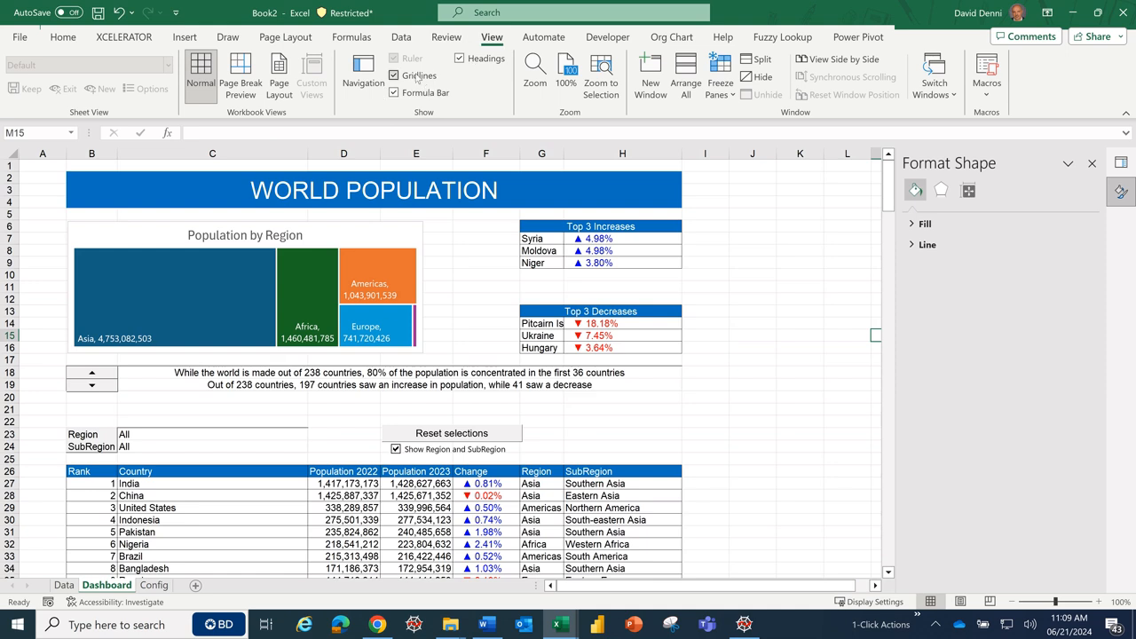
left_click(1092, 164)
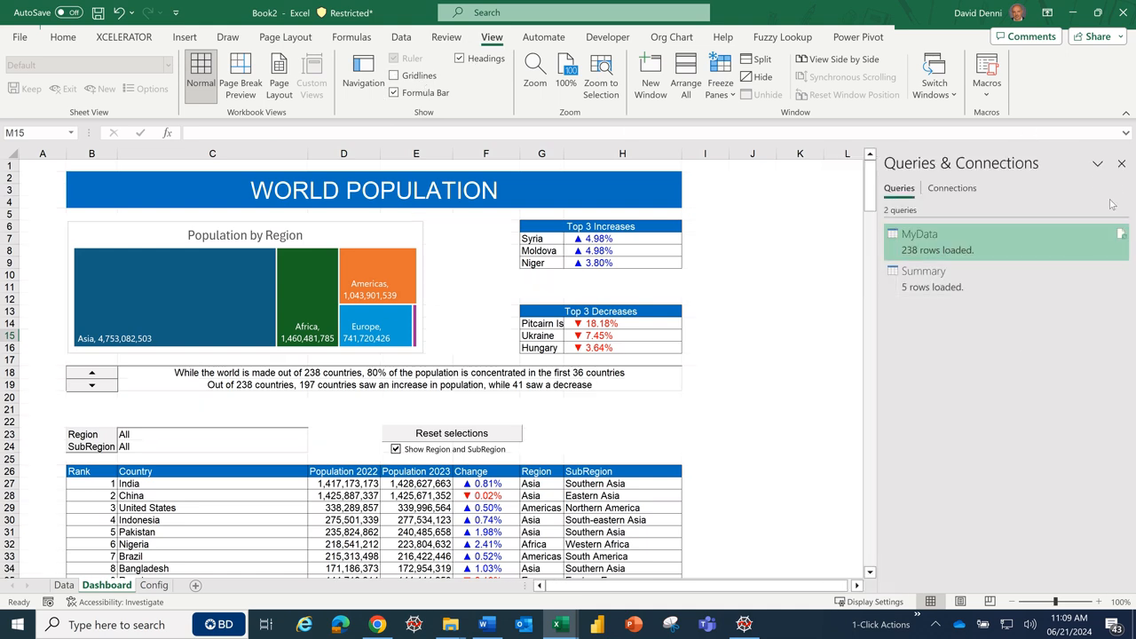
left_click(1121, 163)
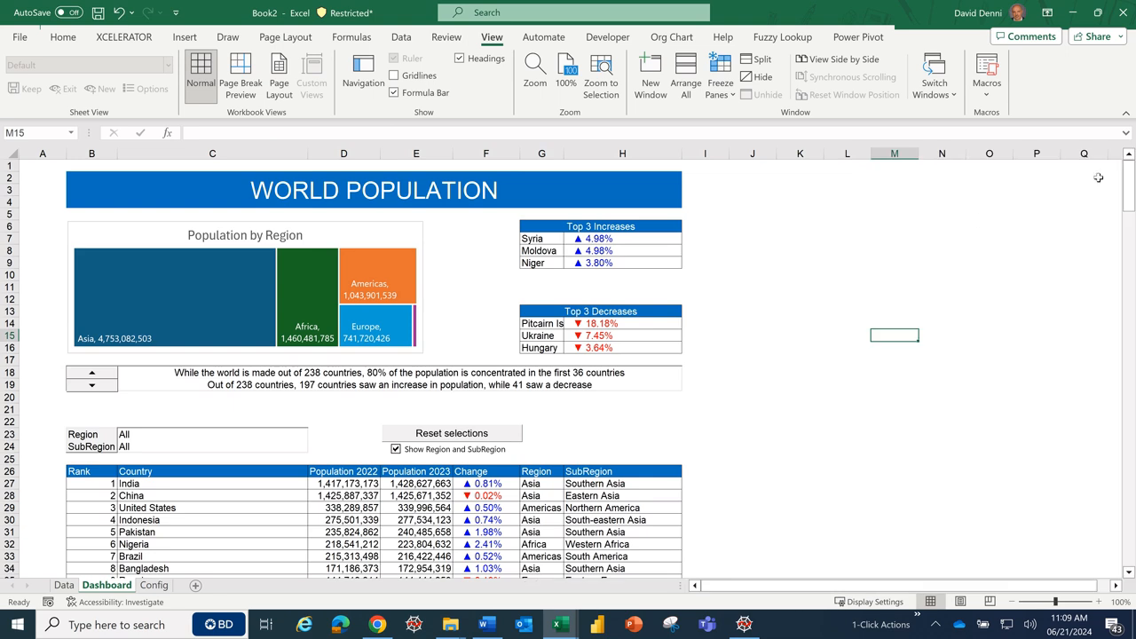
- Set the border of the Population by Region treemap's chart area to No line
left_click(374, 231)
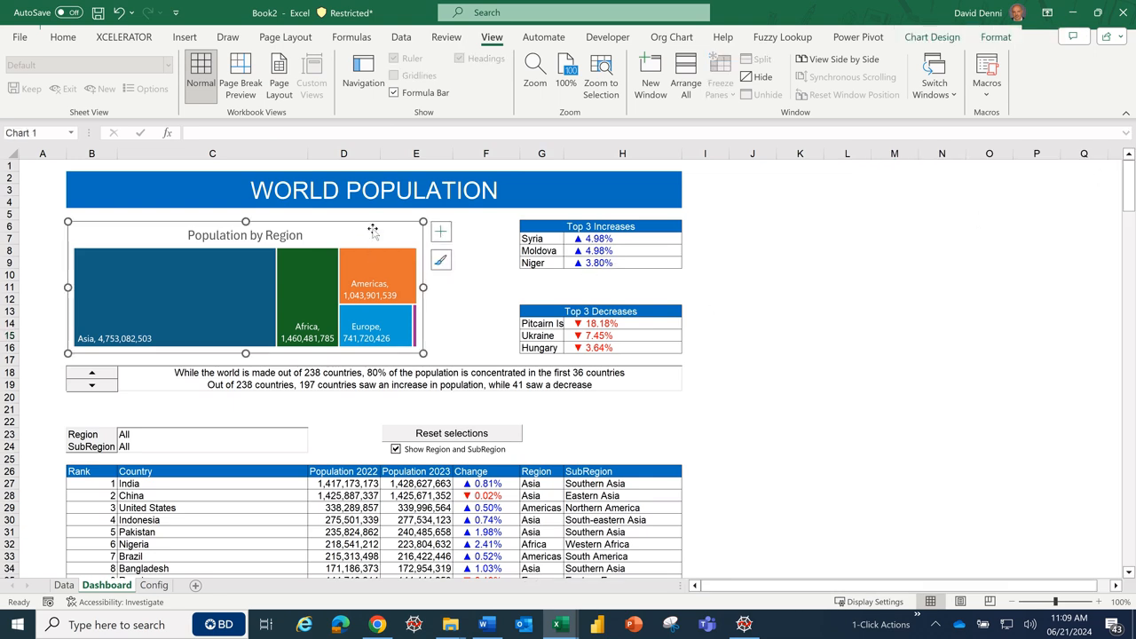
right_click(373, 231)
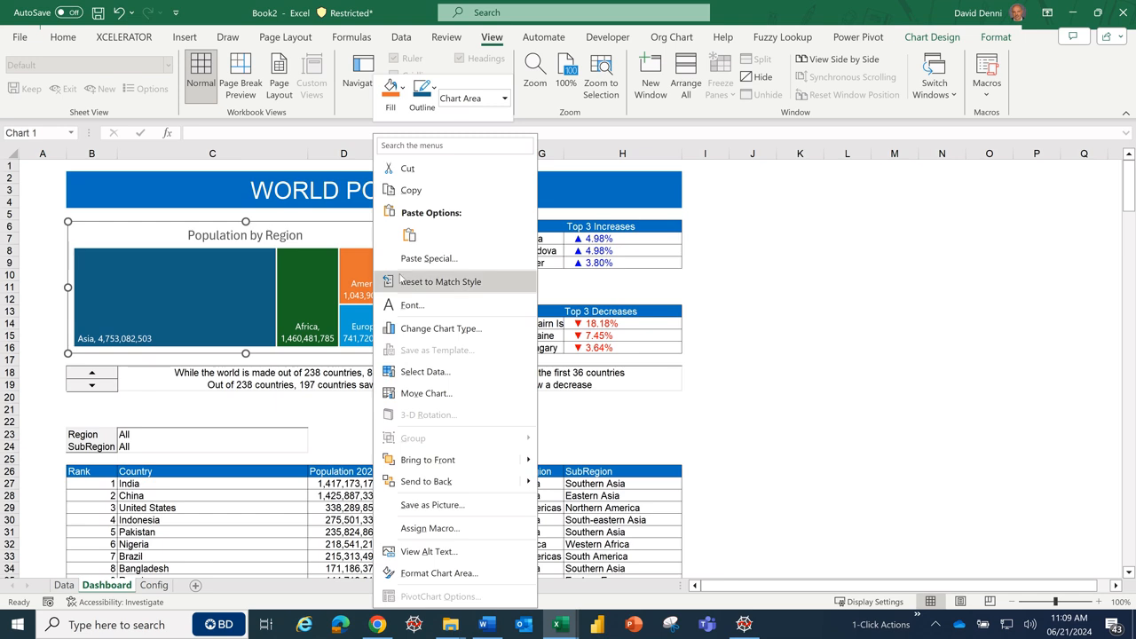
left_click(488, 574)
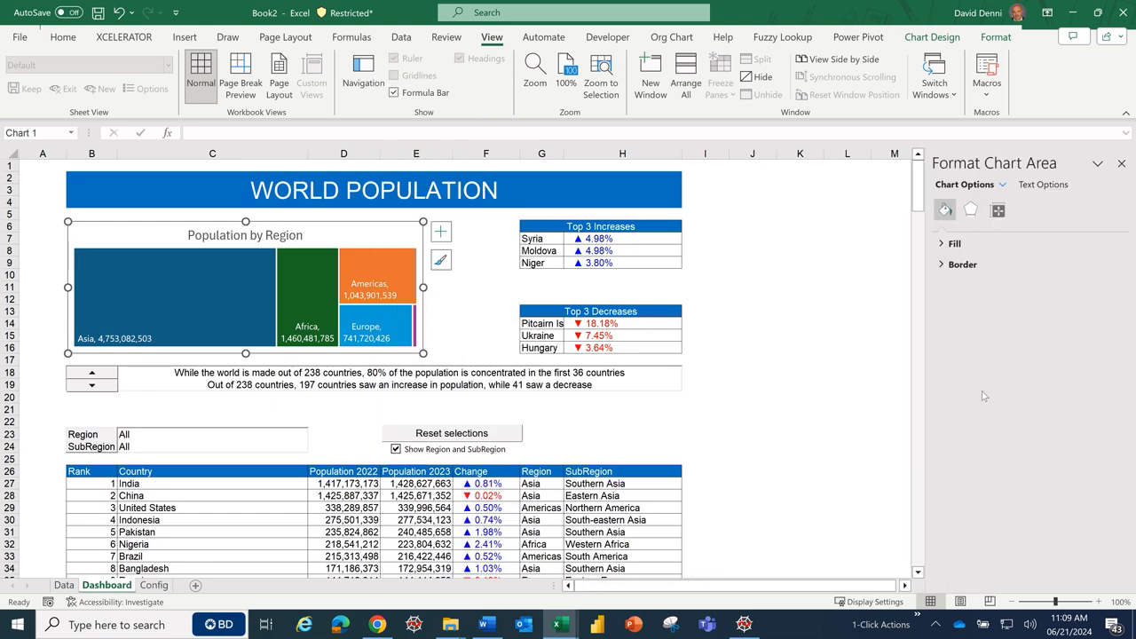
left_click(945, 266)
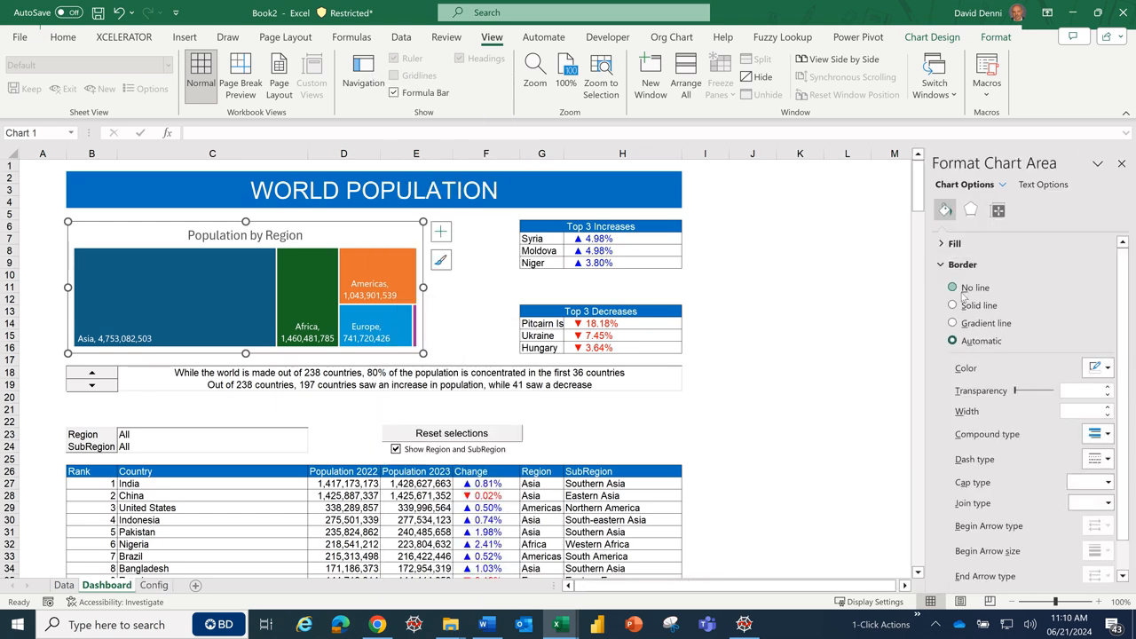
left_click(762, 276)
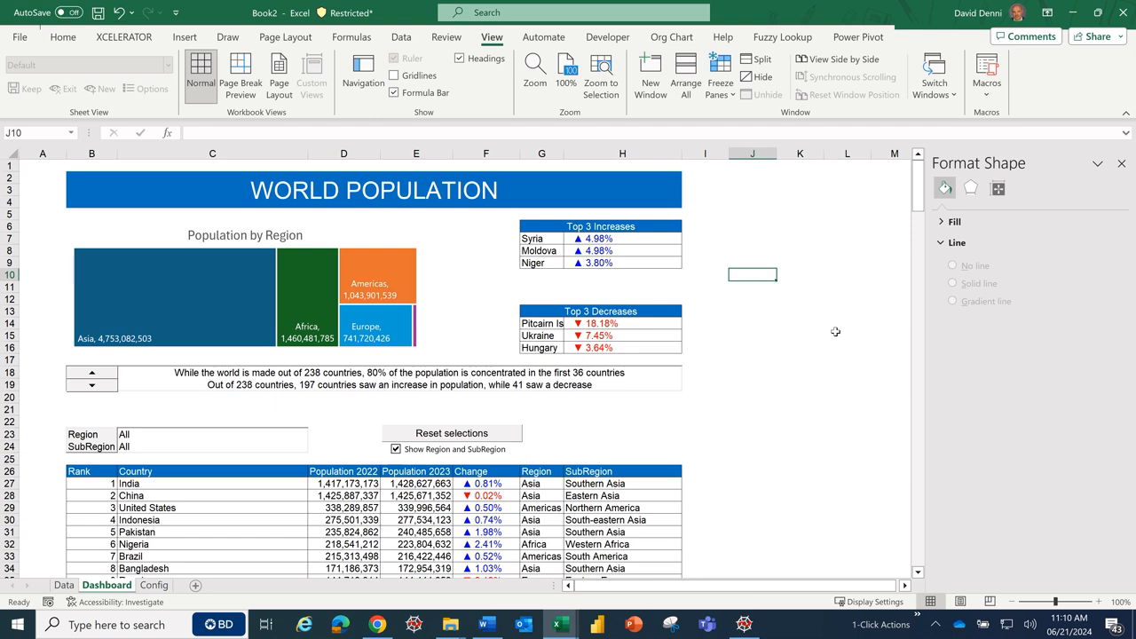
- Display the workbook's queries, view the commands available for the MyData query, and return to the Dashboard sheet
left_click(401, 36)
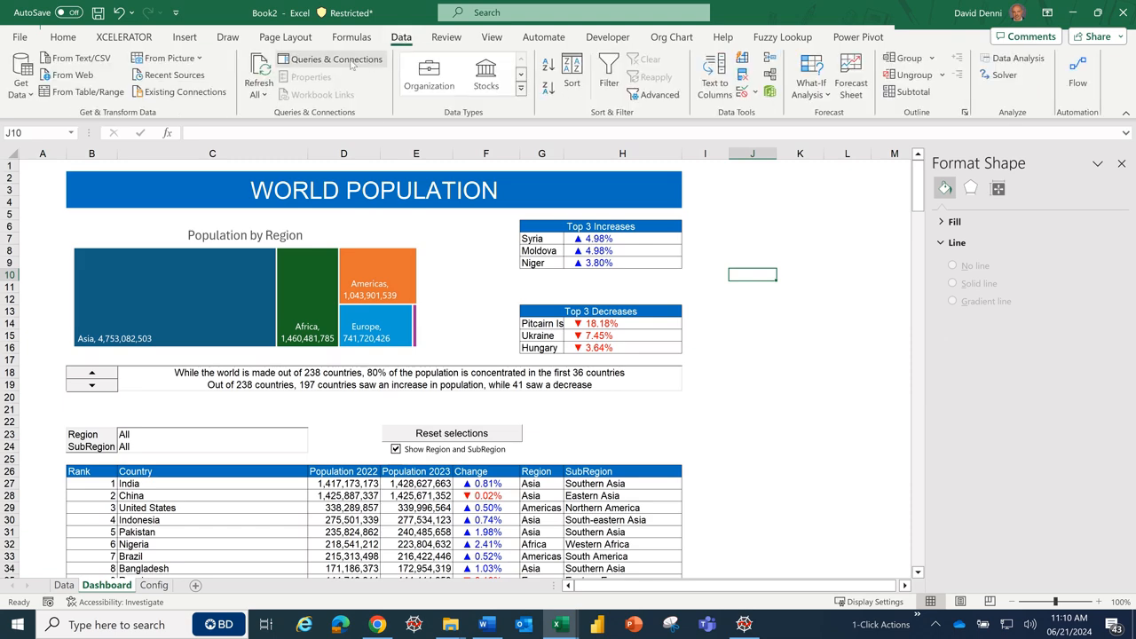
left_click(349, 62)
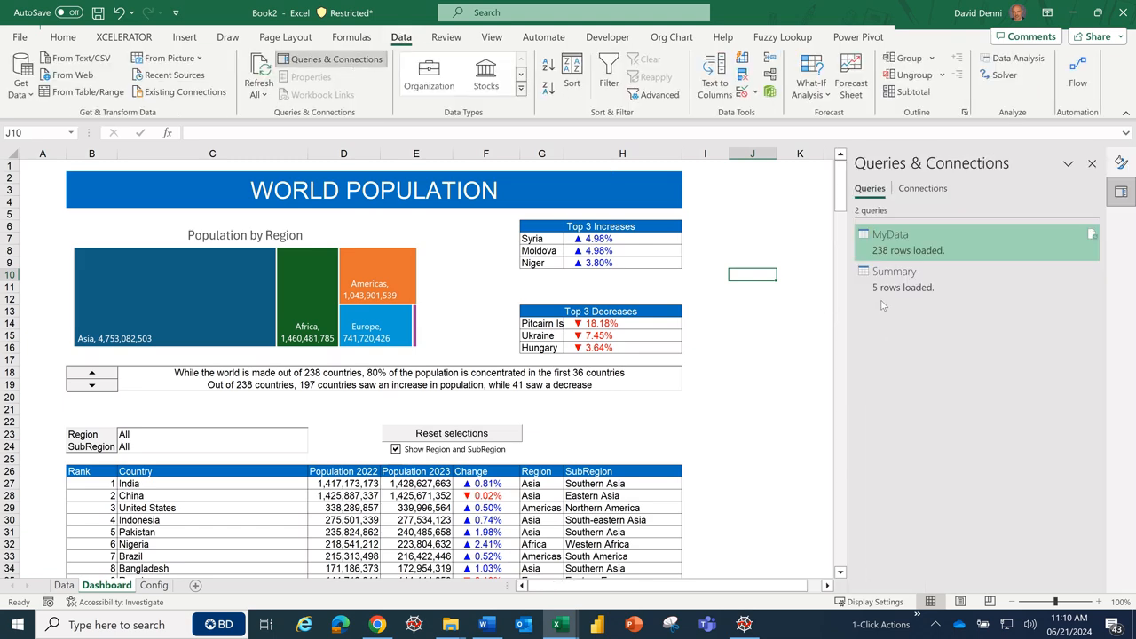
right_click(937, 242)
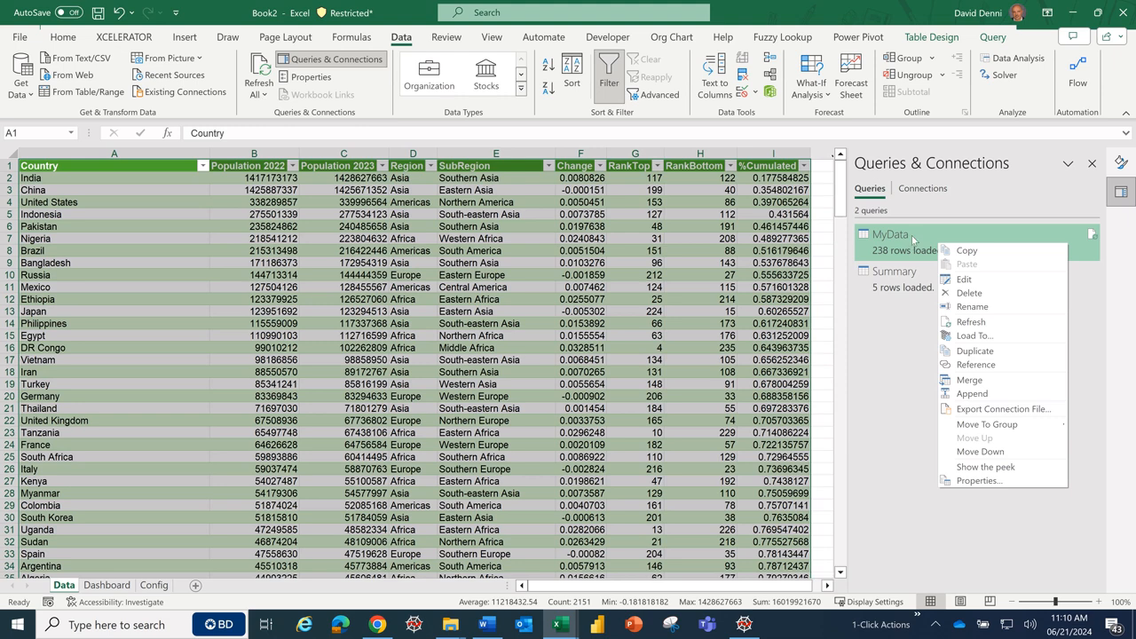
left_click(897, 335)
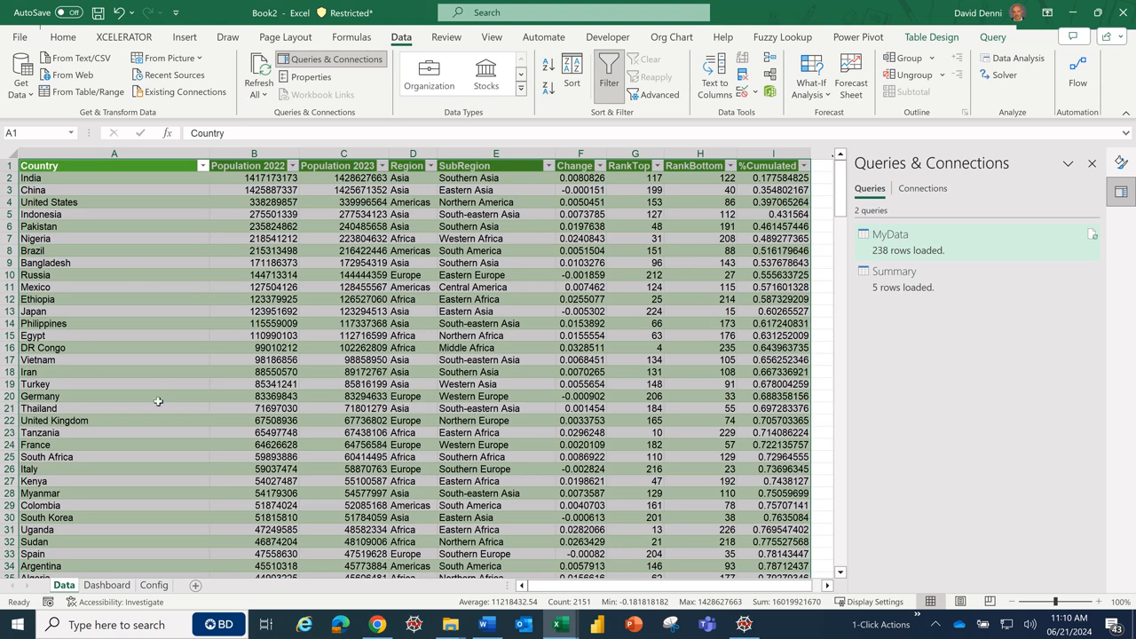
left_click(115, 585)
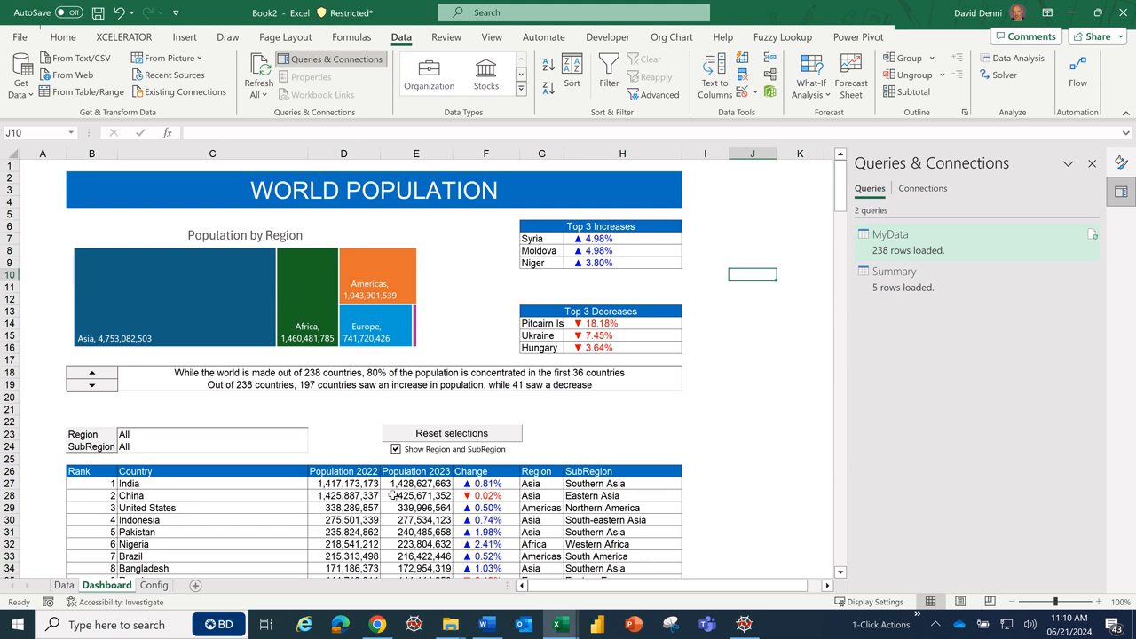